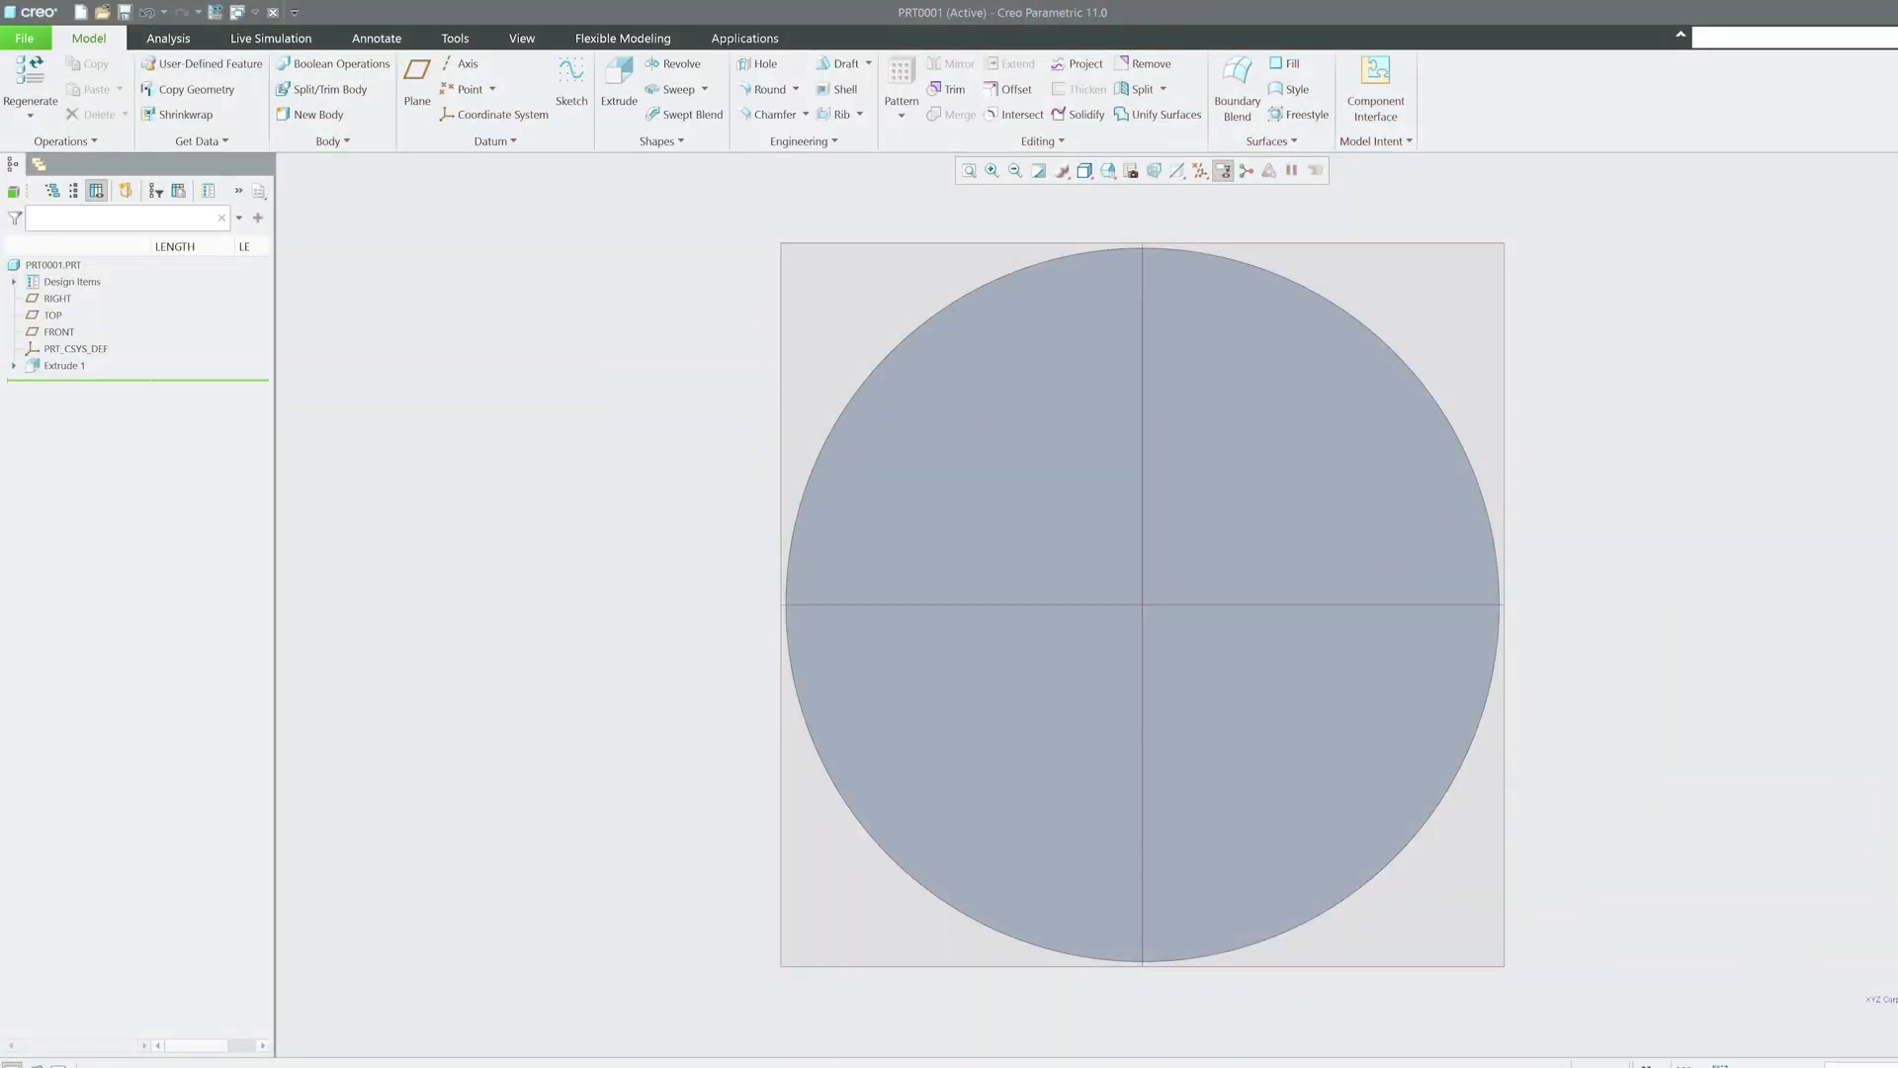
# Step: Expand the Editing group dropdown to reveal Wrap, Warp, Flip Normal and Collapse
pyautogui.click(1061, 140)
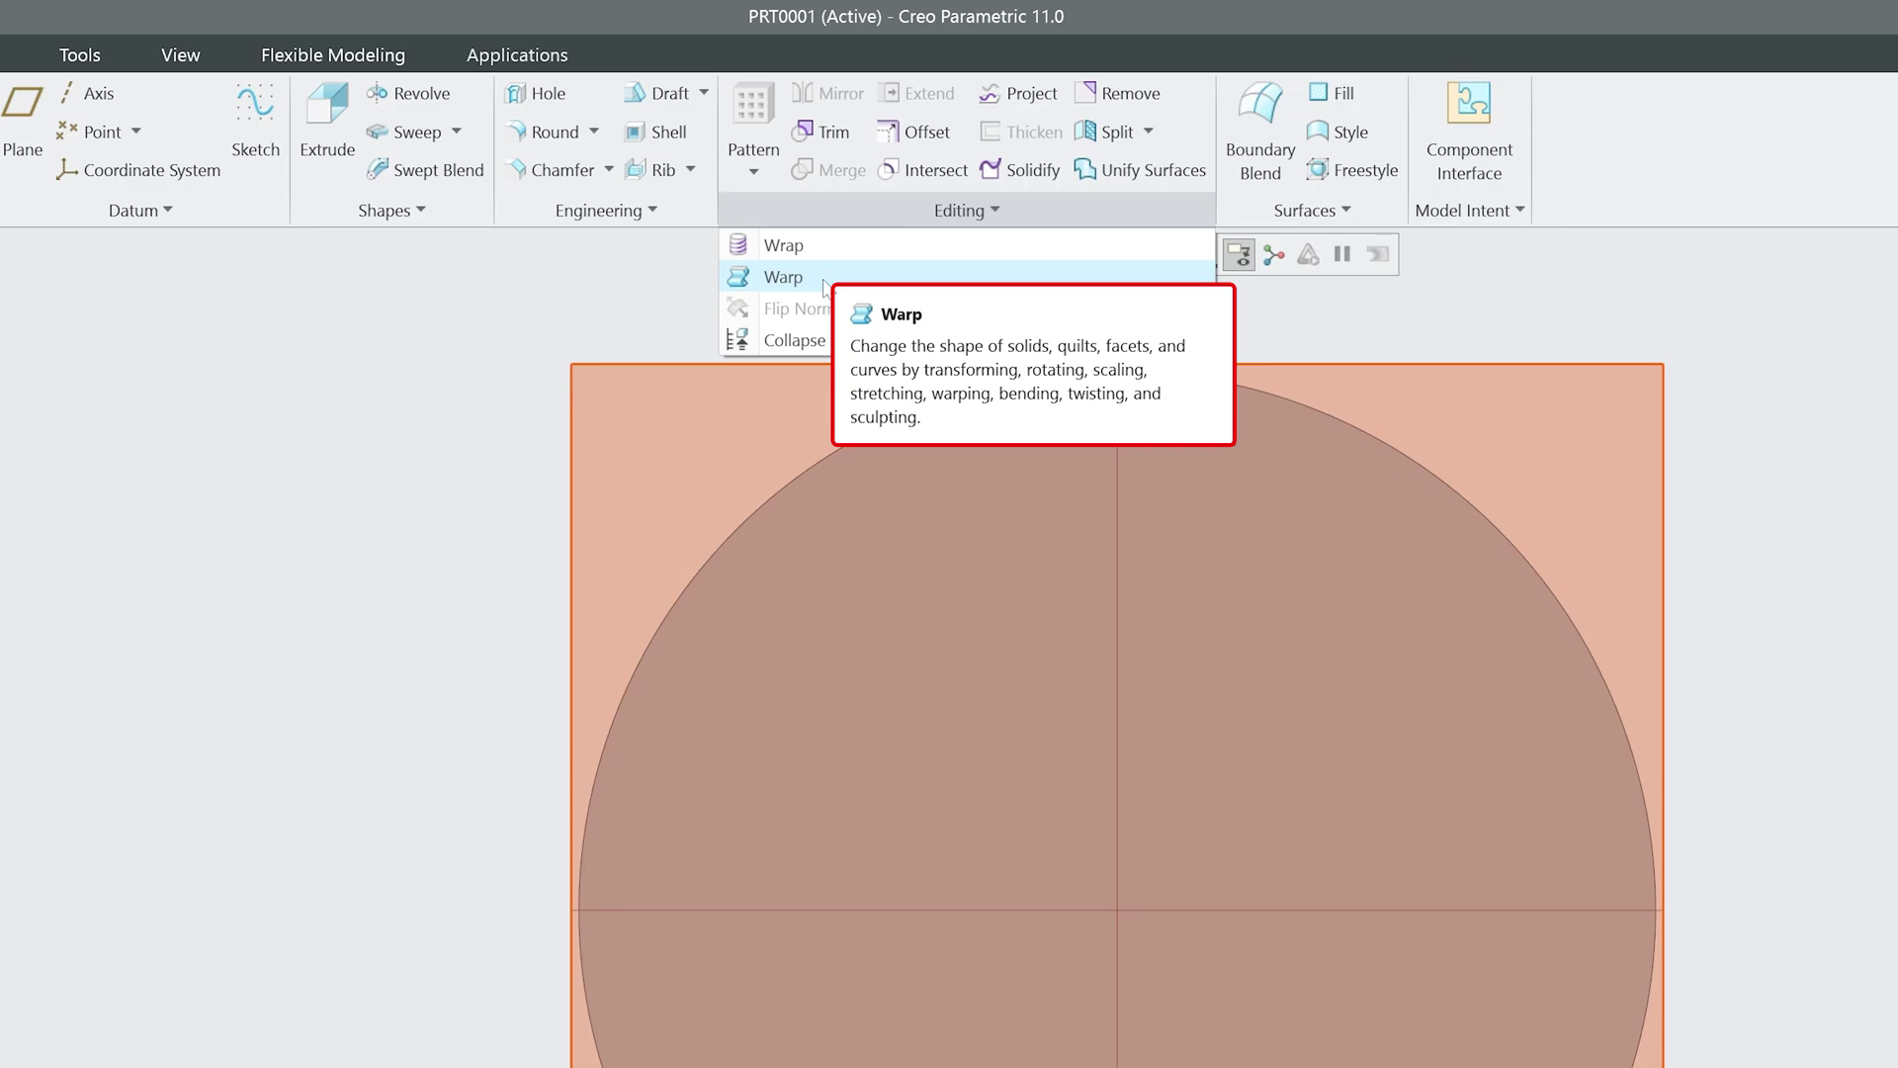
# Step: Start a Warp with Body 1 as geometry and view the disc obliquely
pyautogui.click(823, 286)
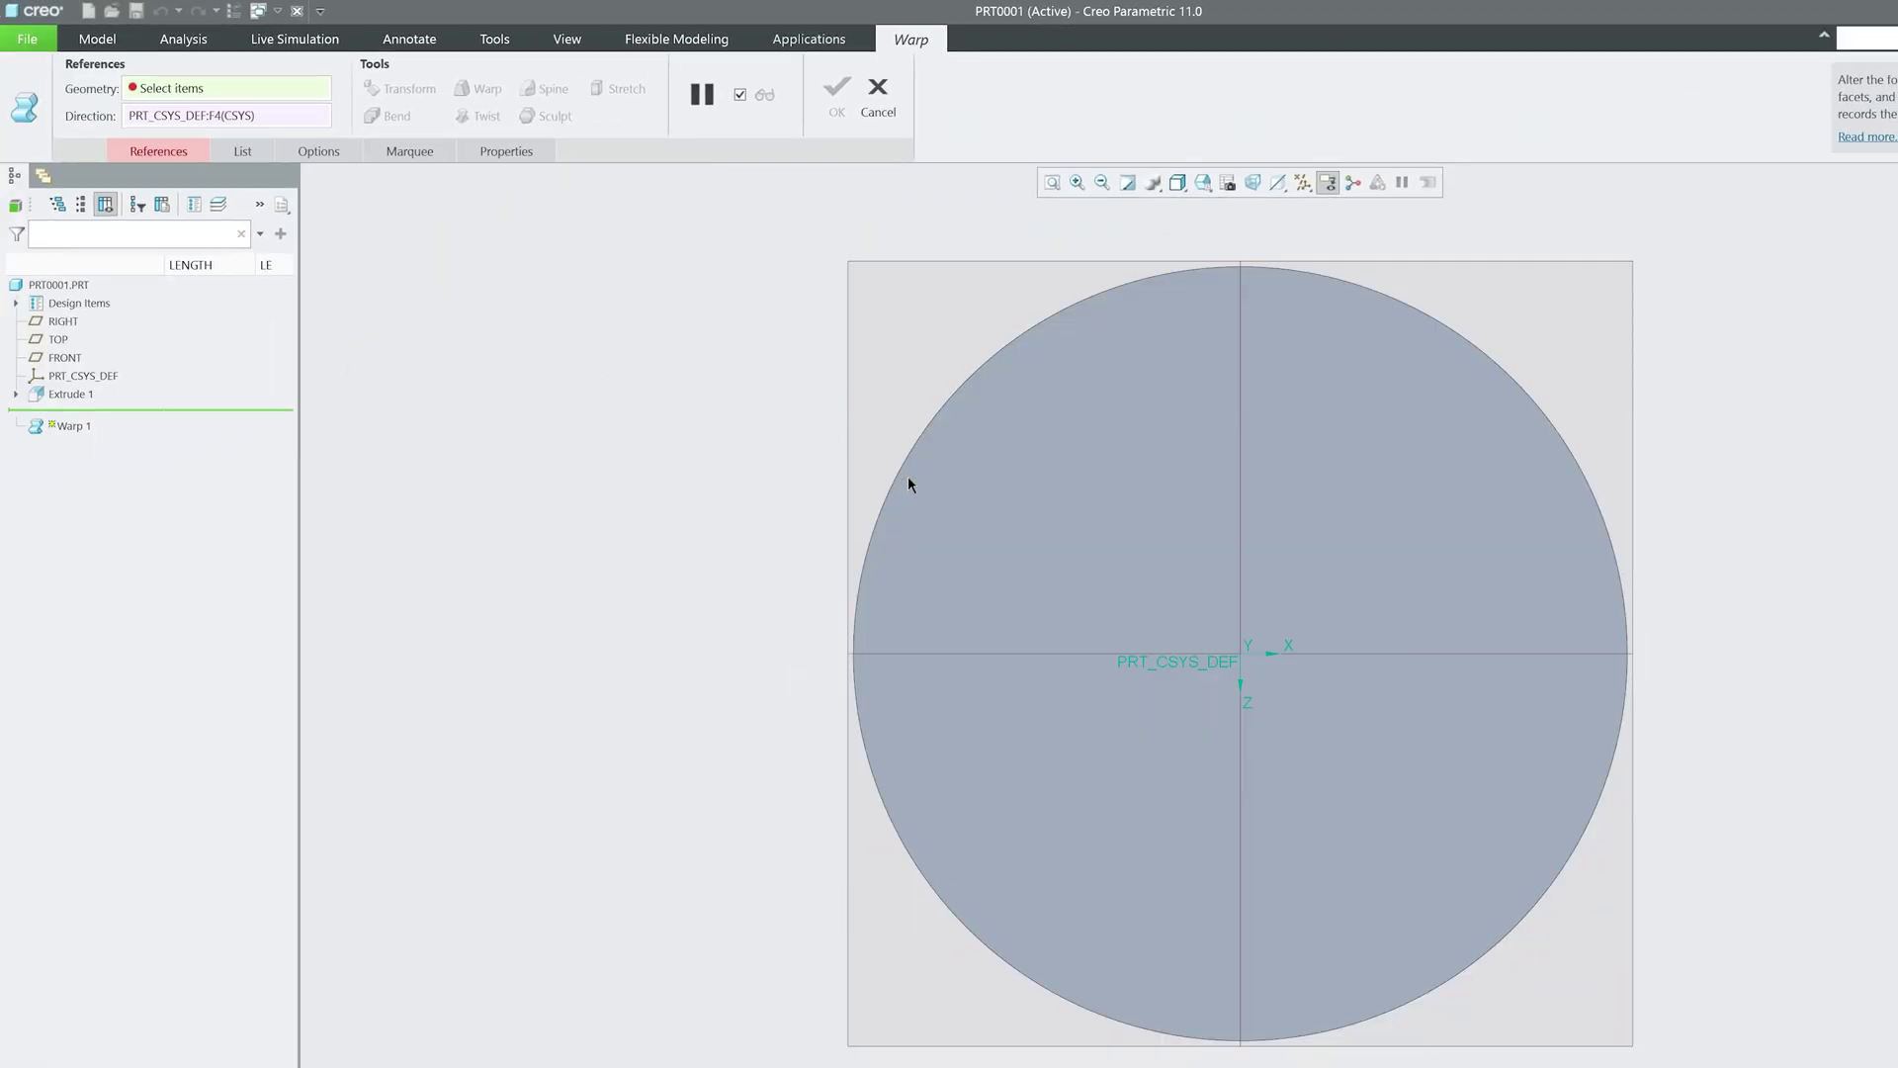
pyautogui.click(1054, 537)
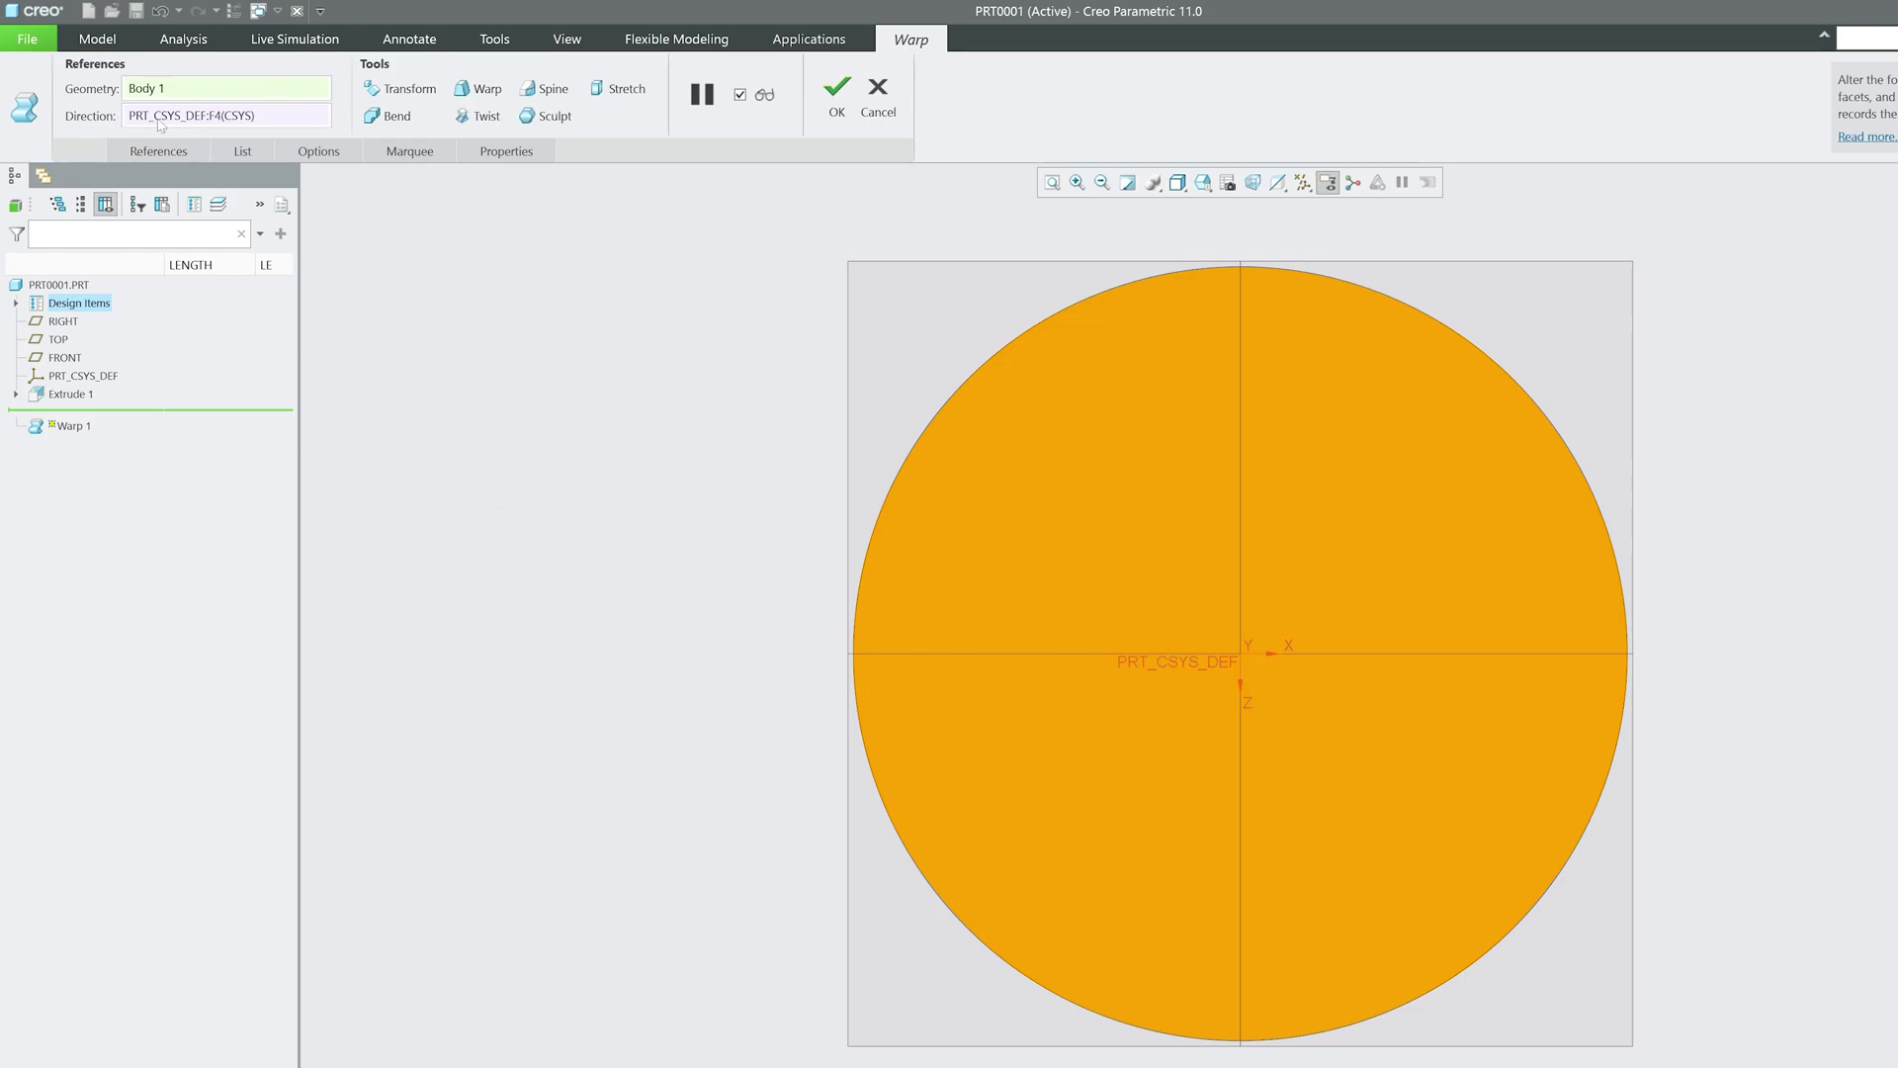
pyautogui.scroll(2, 639, 597)
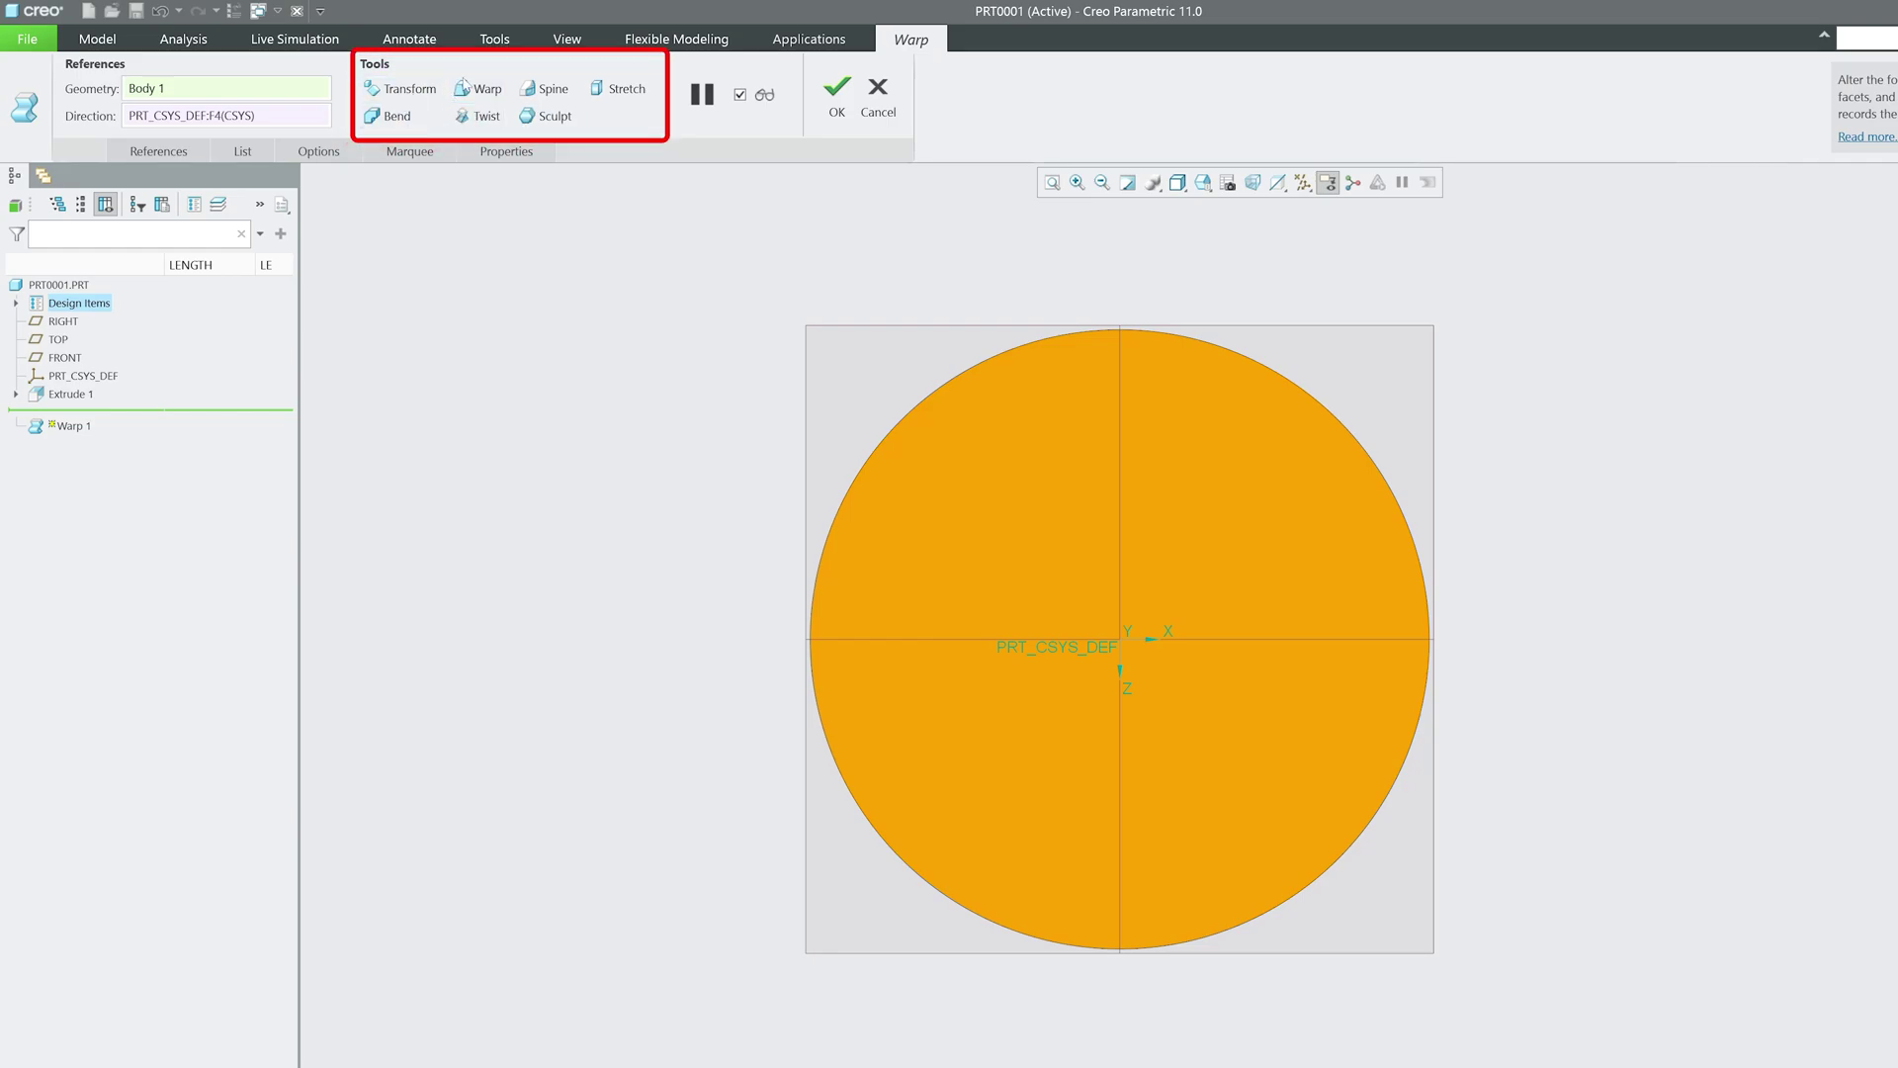
pyautogui.moveTo(574, 288); pyautogui.dragTo(572, 149, button='middle')
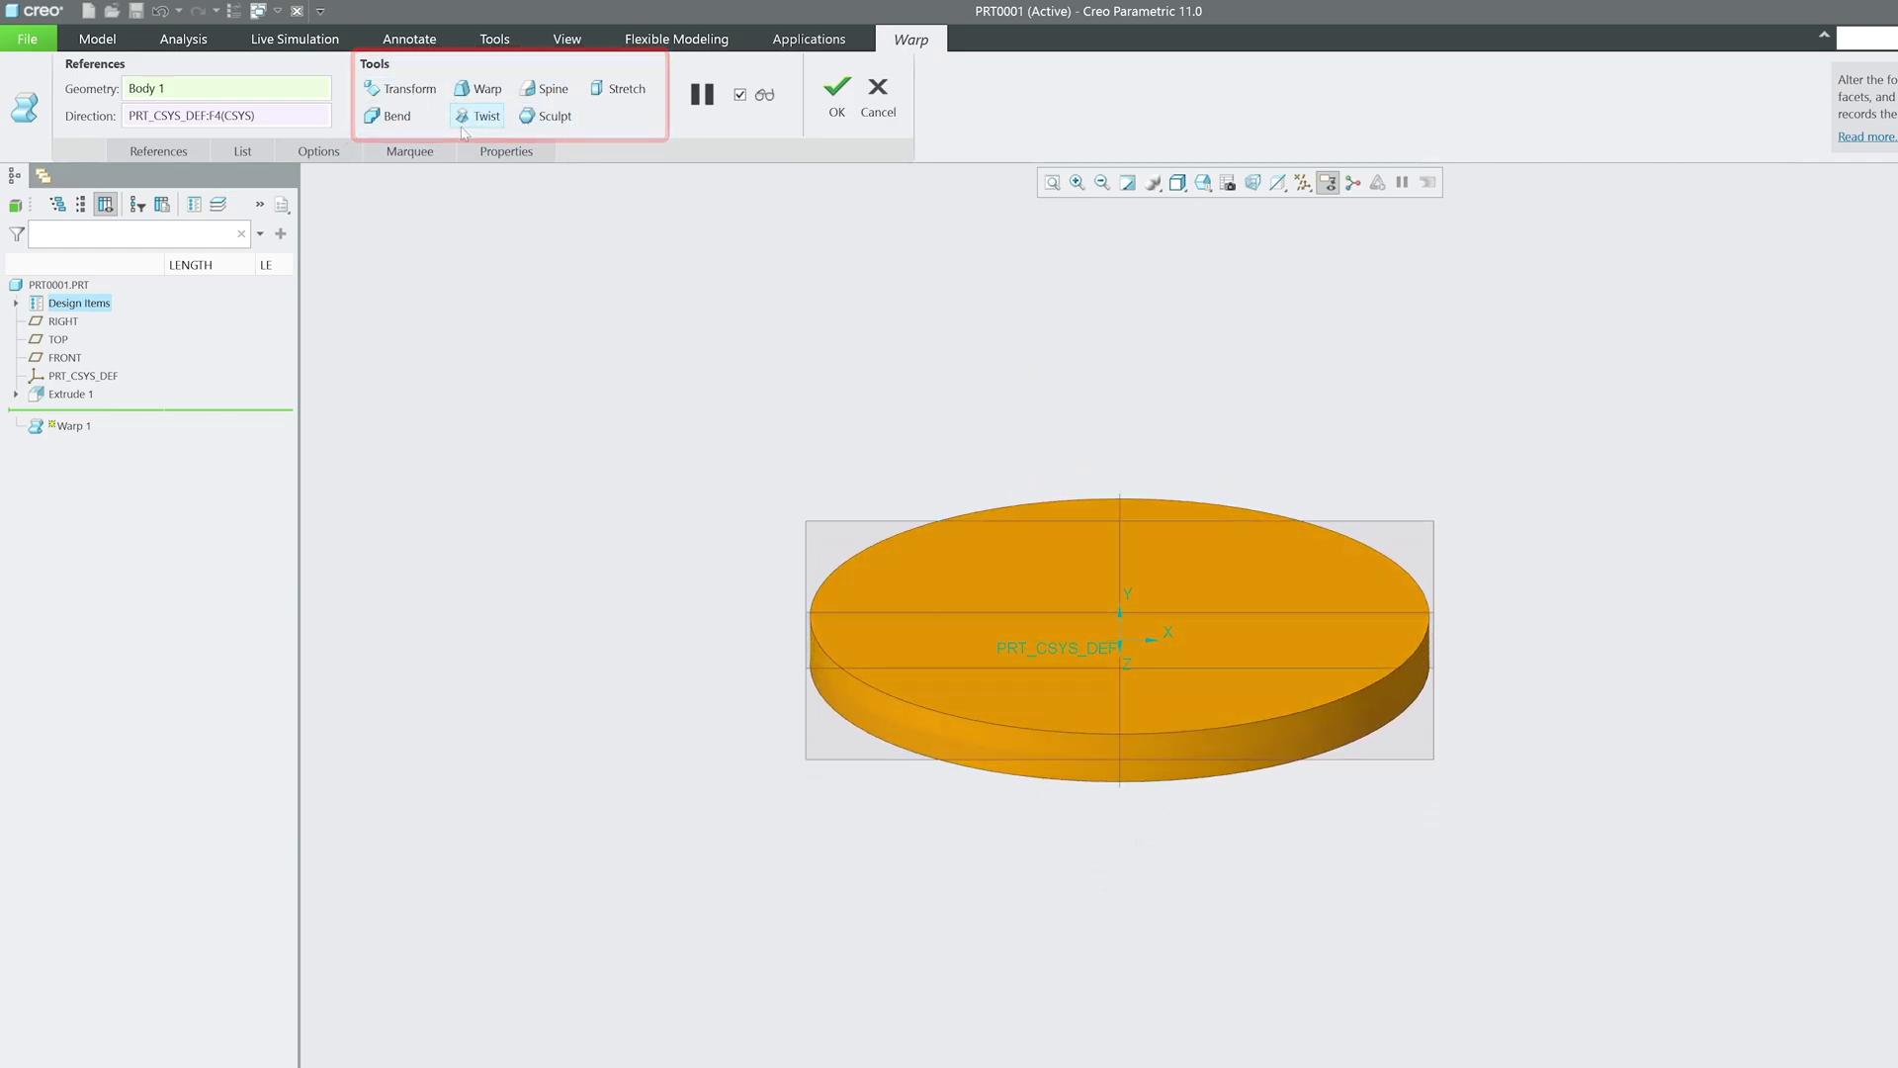
# Step: Switch the Warp to Transform and review its List, Options, Marquee, Properties and References tabs
pyautogui.click(397, 88)
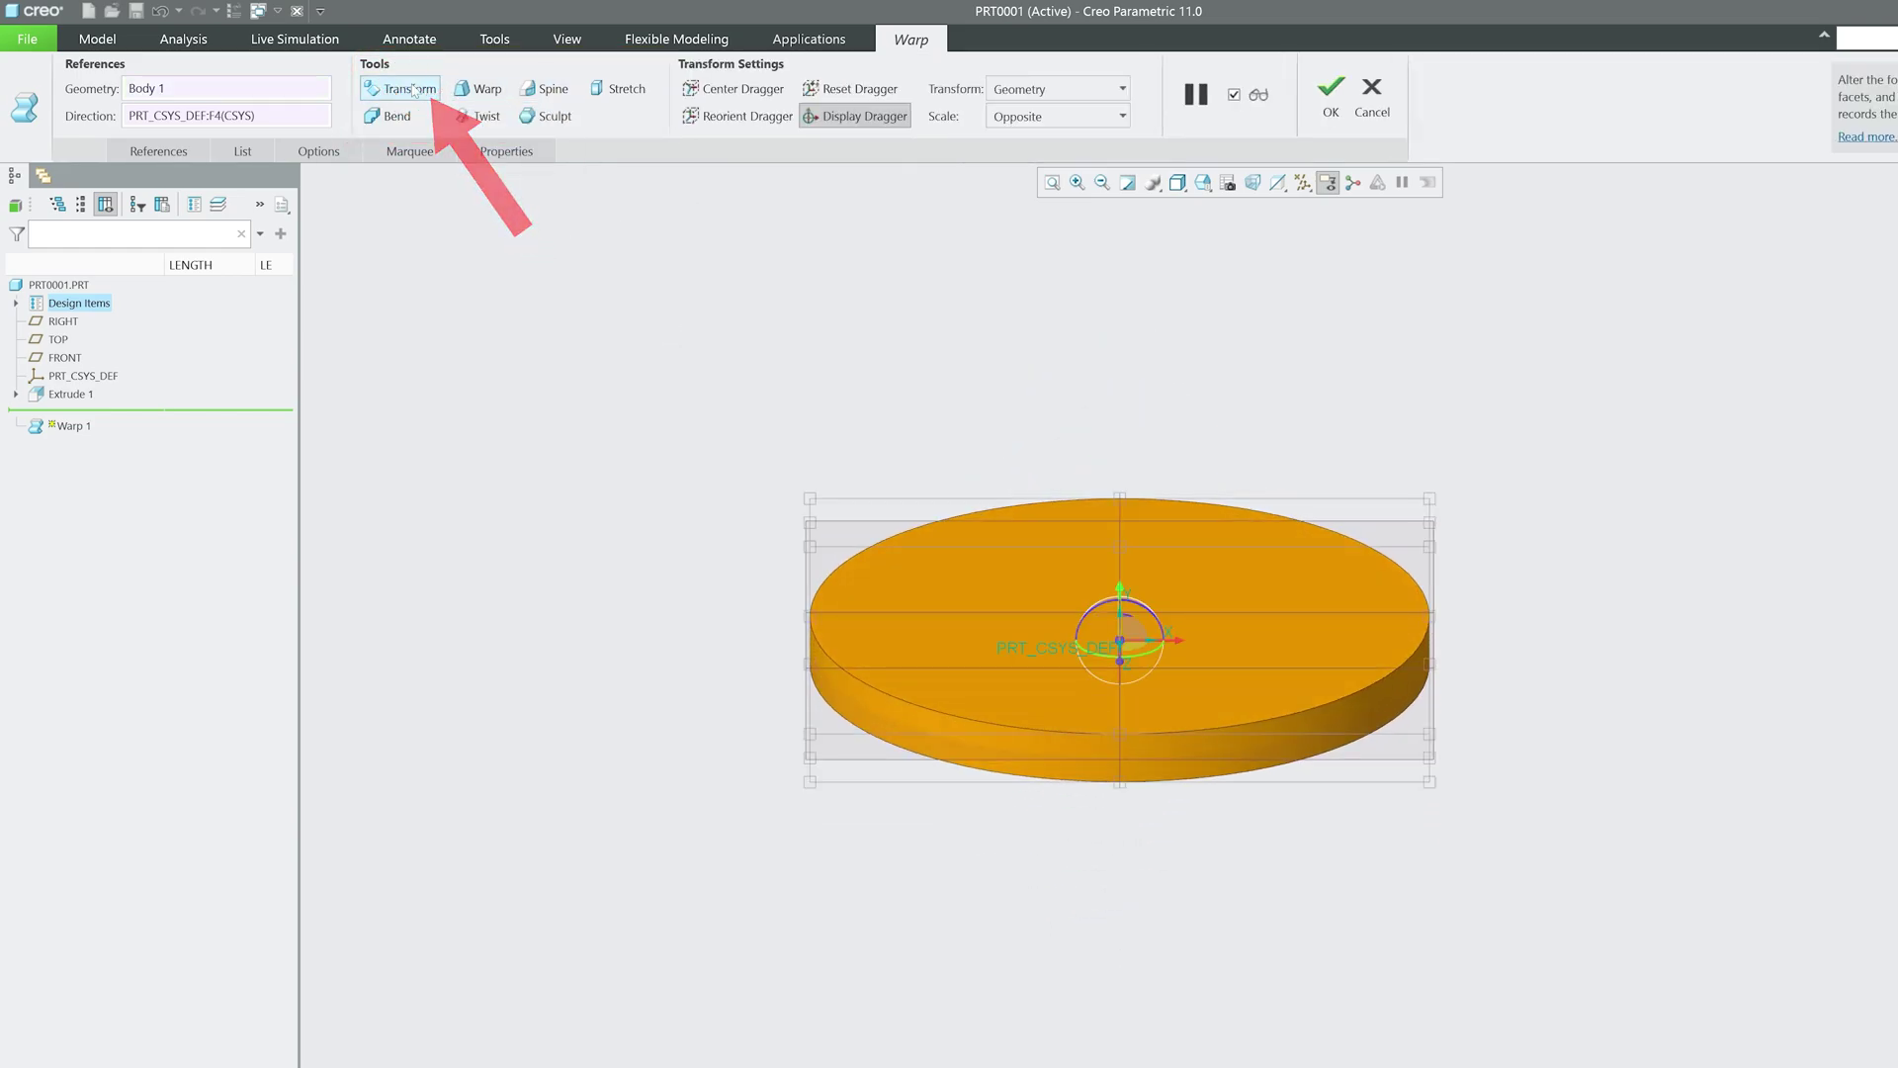
pyautogui.moveTo(1252, 479); pyautogui.dragTo(1257, 564, button='middle')
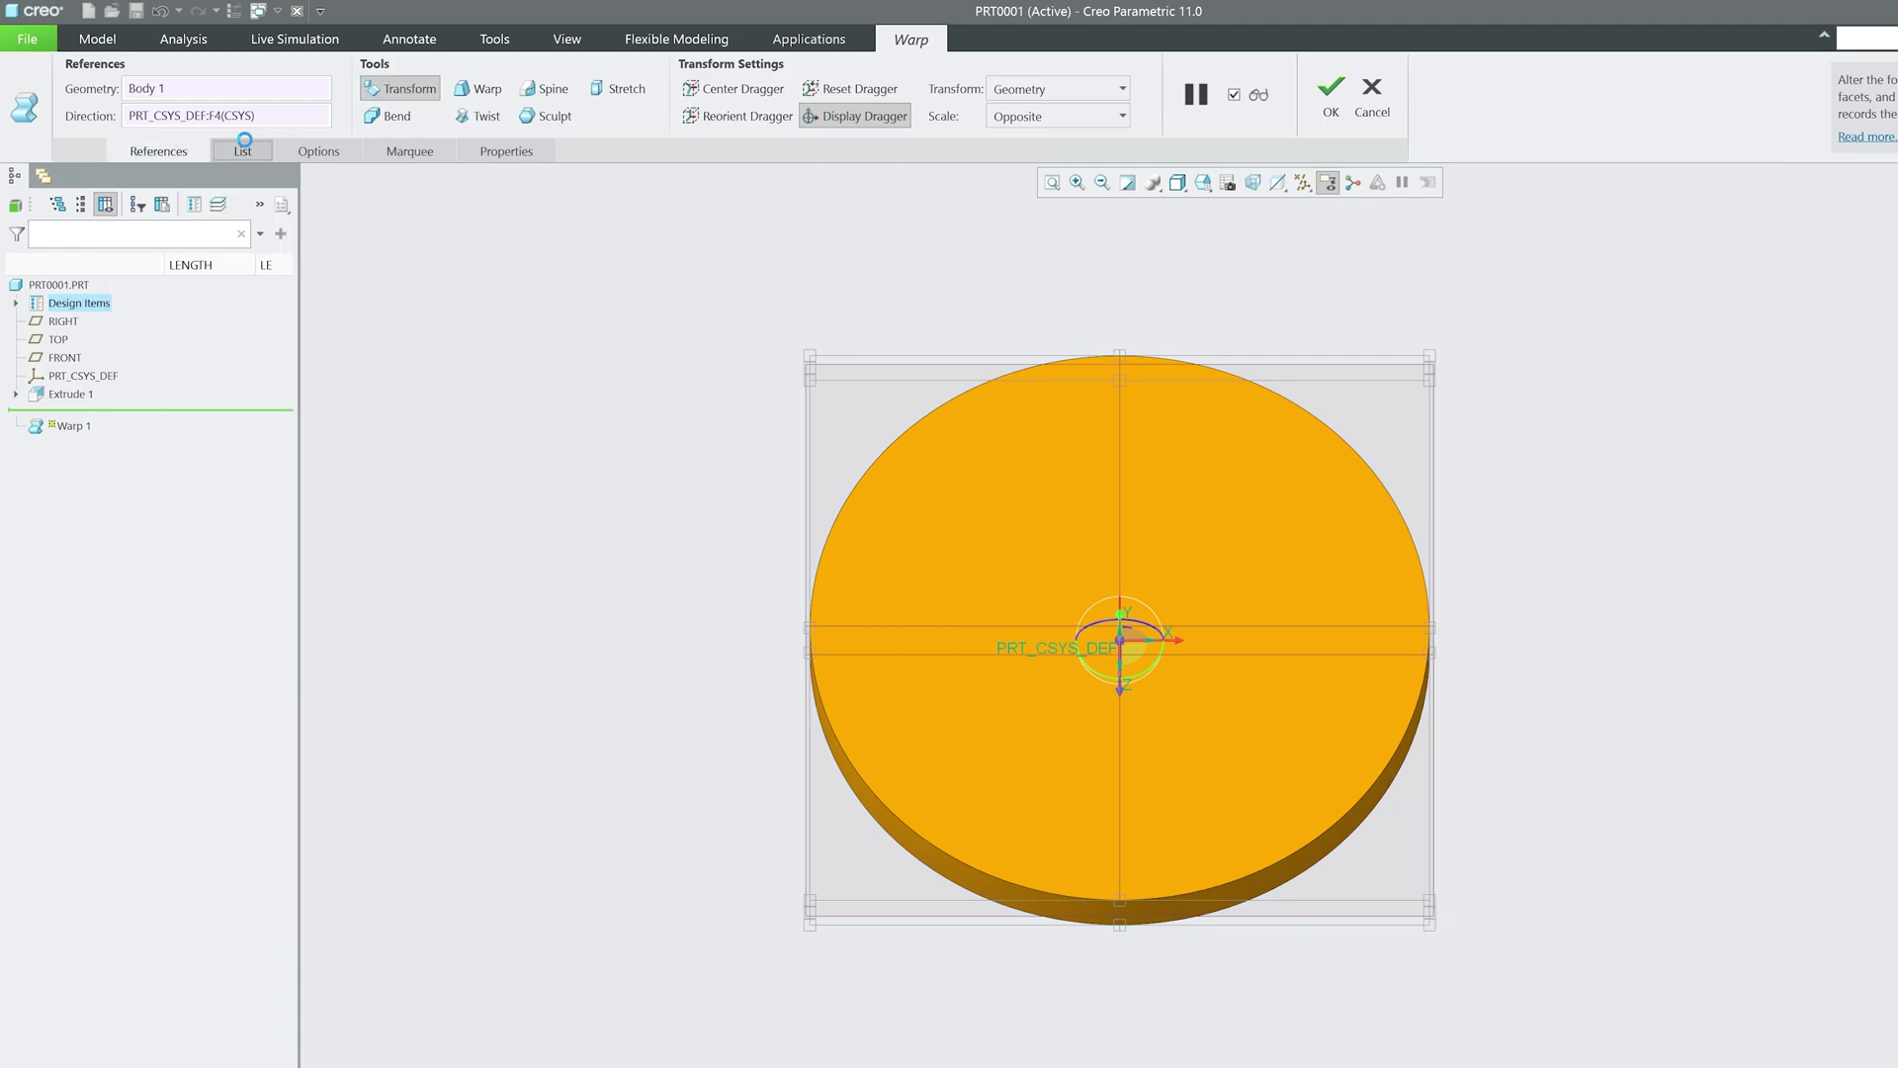
pyautogui.click(243, 151)
pyautogui.click(320, 151)
pyautogui.click(410, 154)
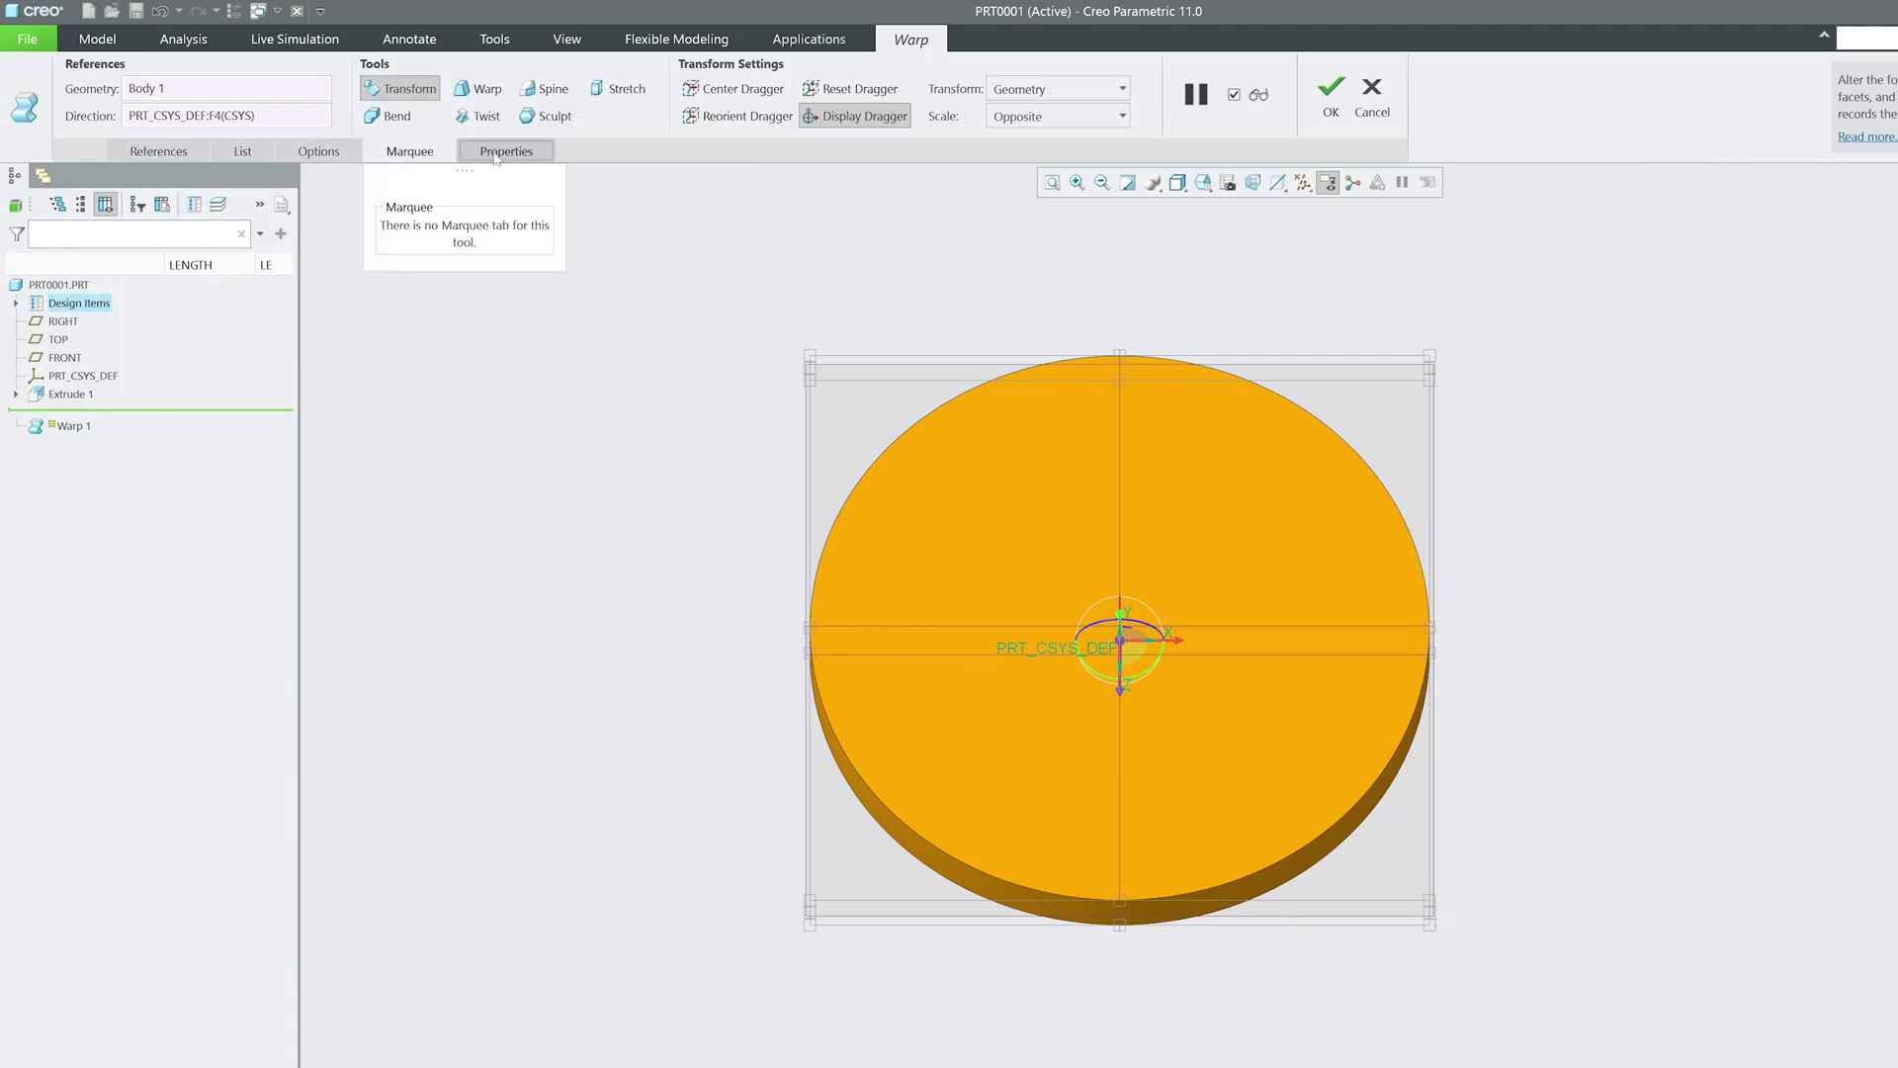
pyautogui.click(500, 151)
pyautogui.click(410, 151)
pyautogui.click(300, 152)
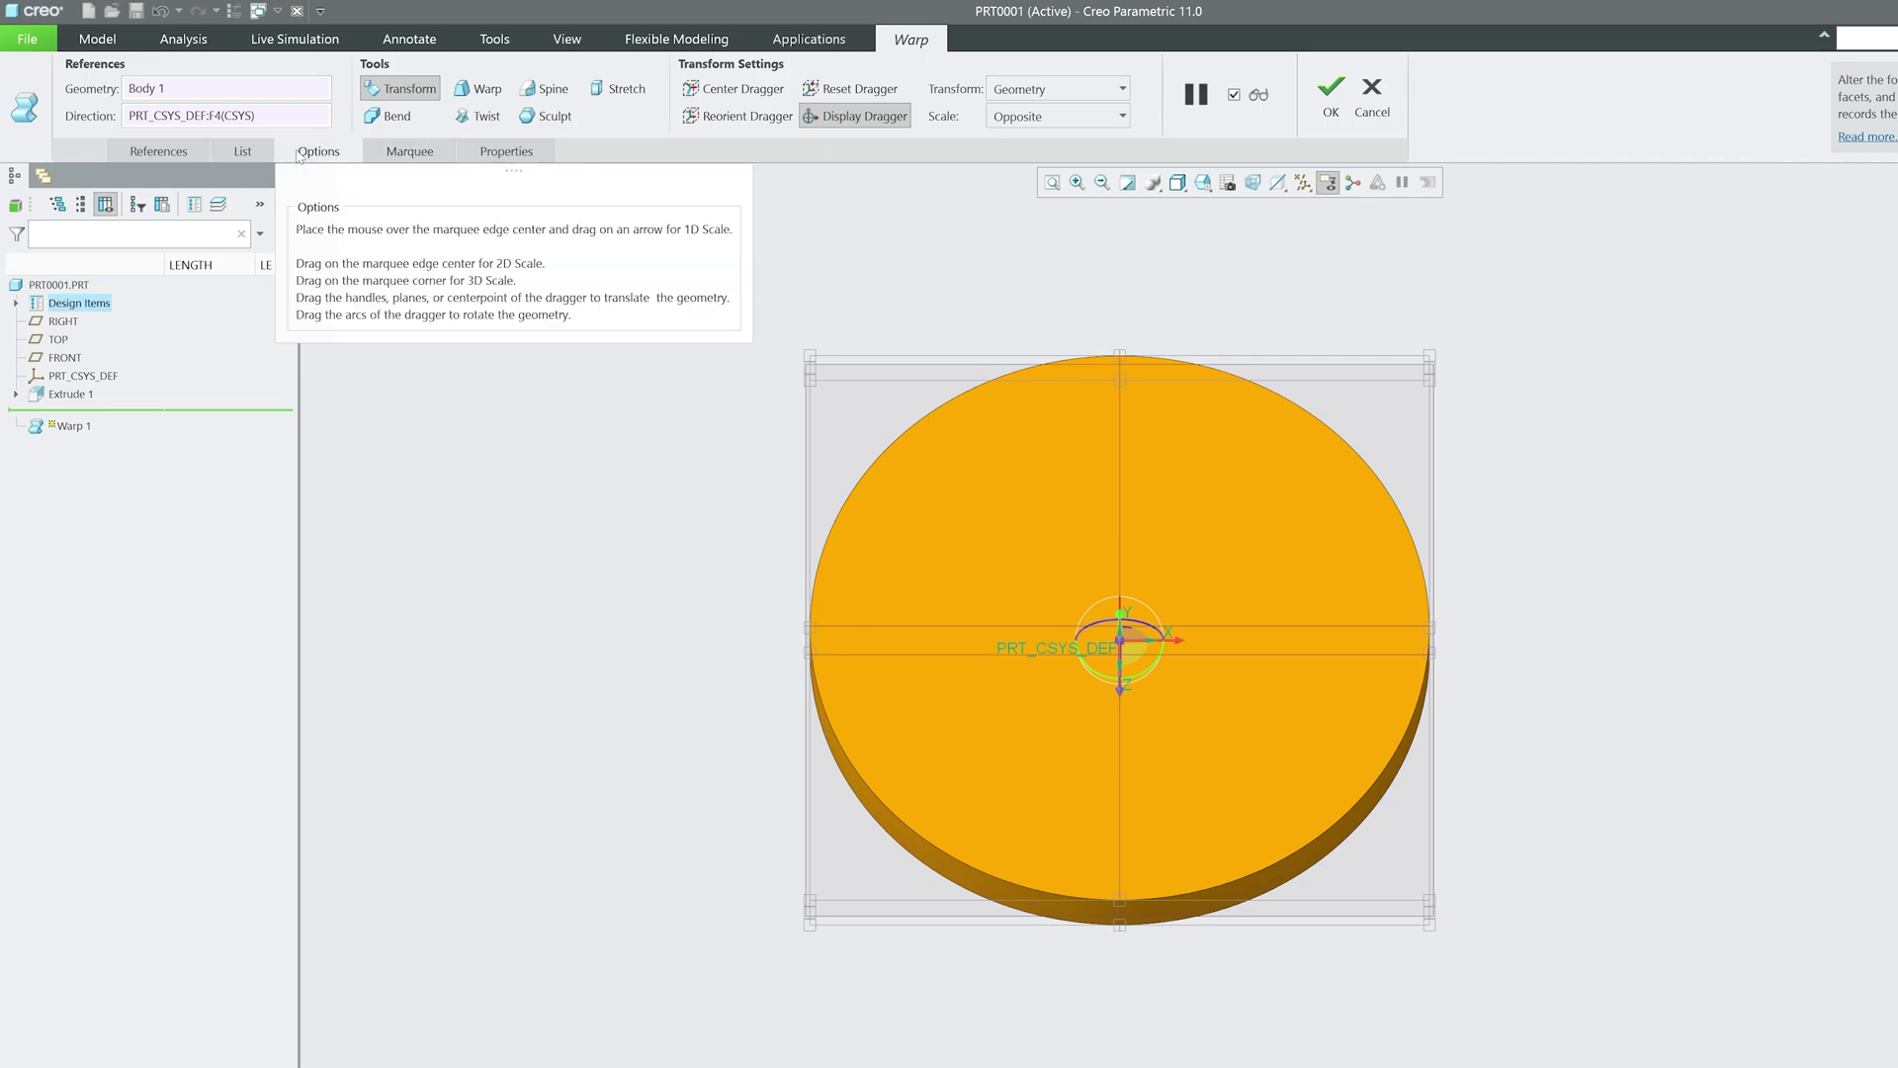
pyautogui.click(261, 153)
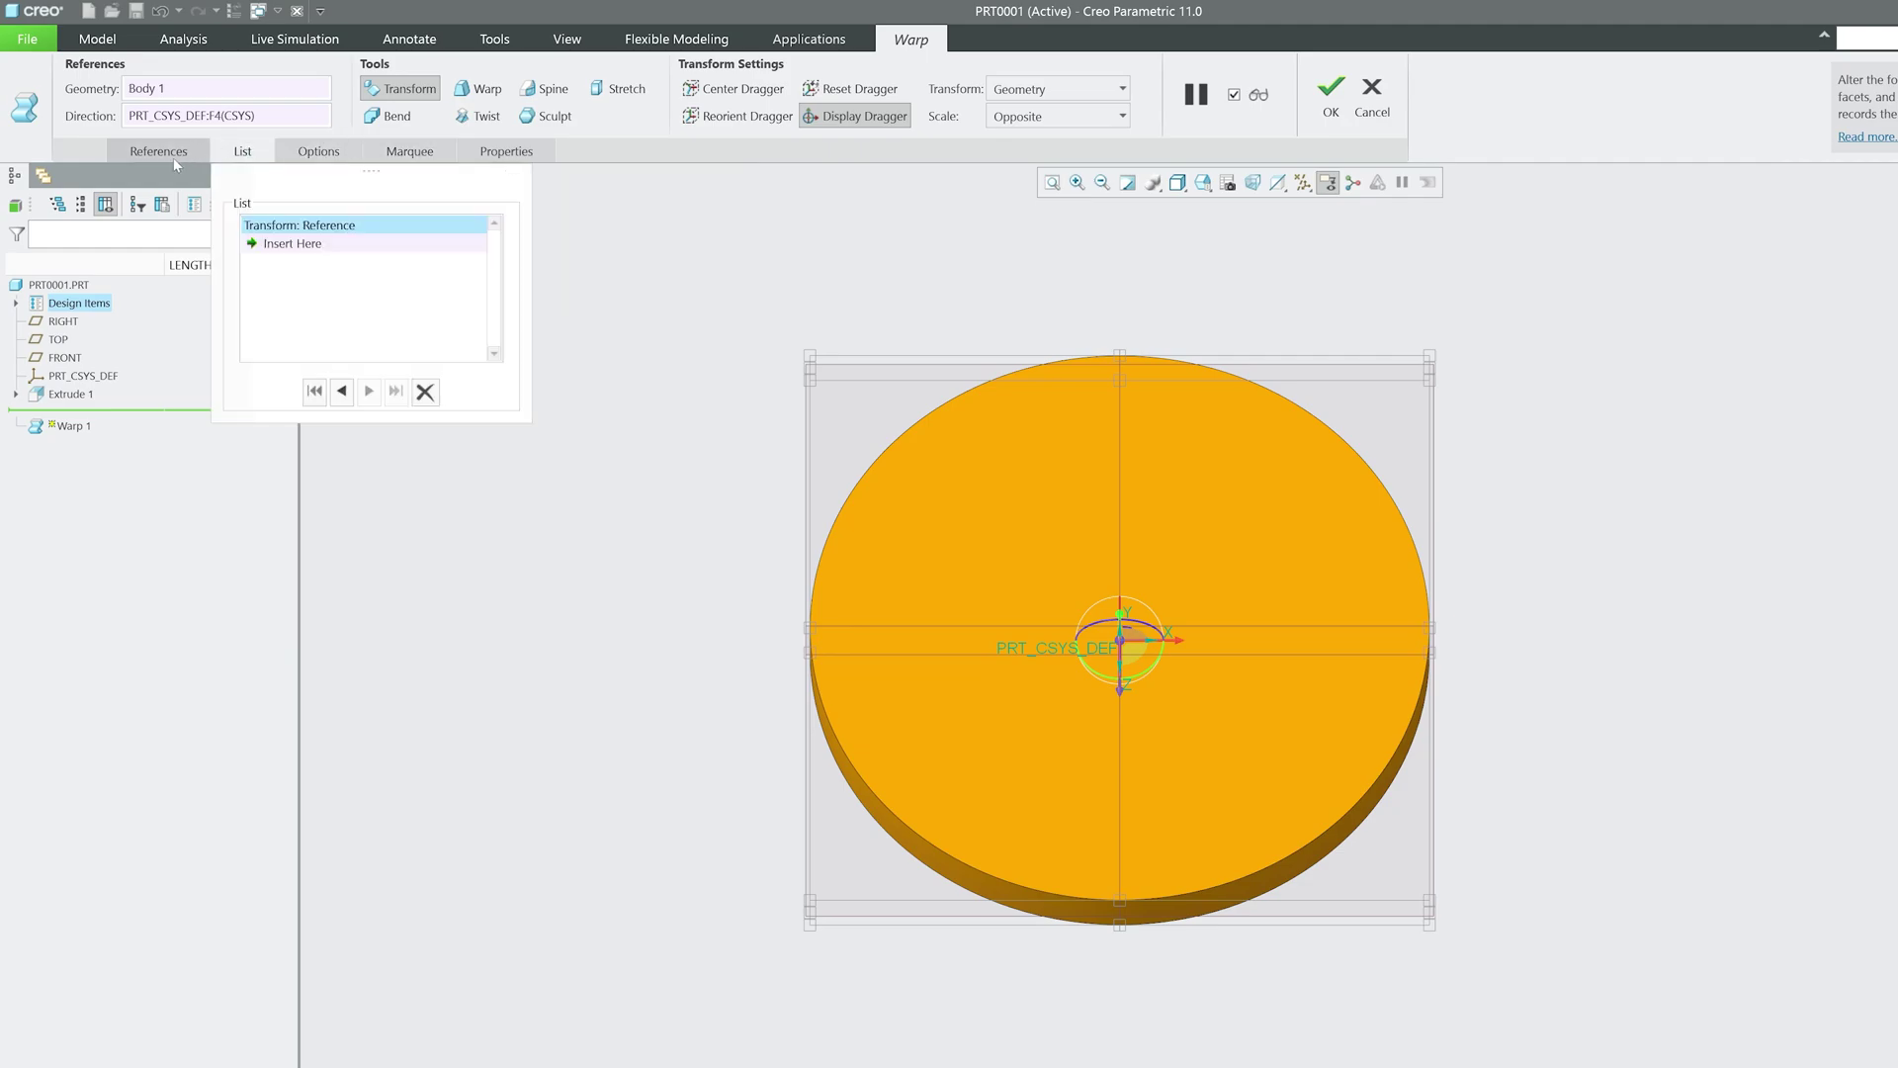
pyautogui.click(175, 158)
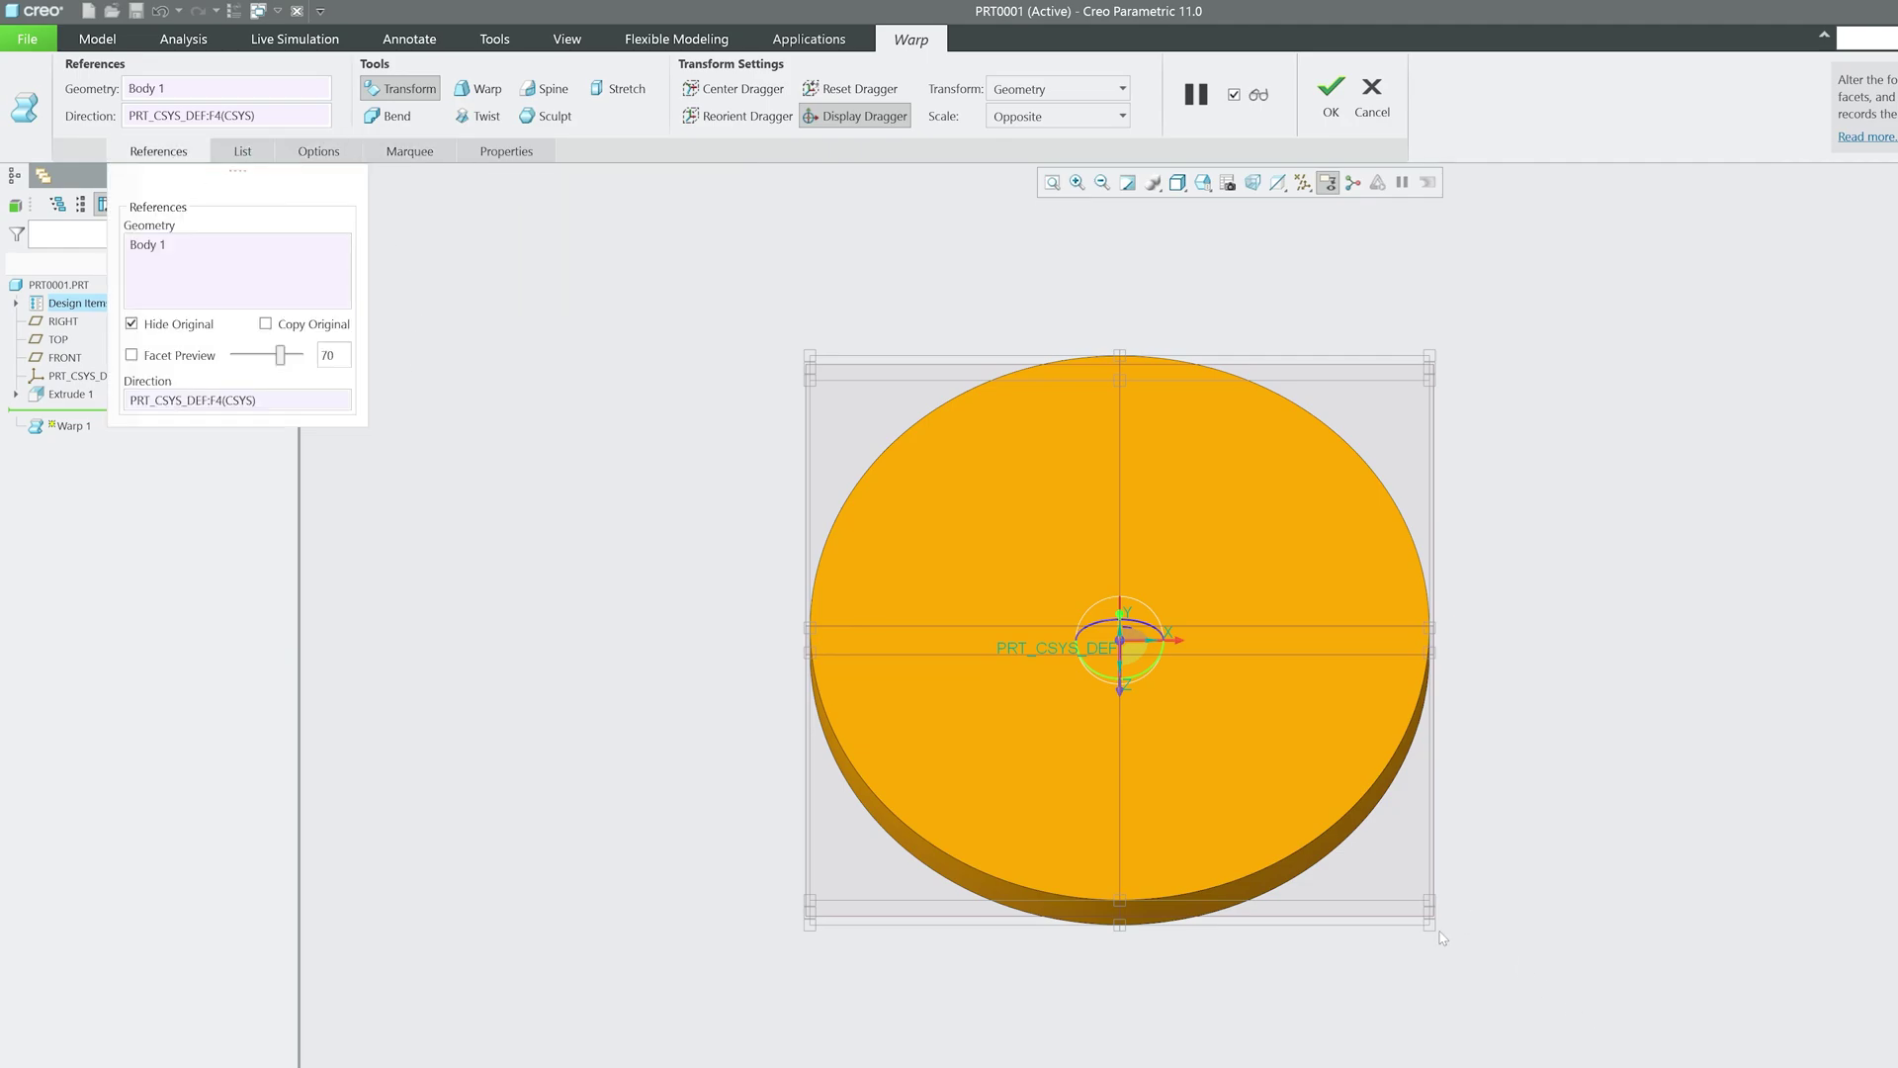
# Step: Set Scale to Center and drag a marquee corner to enlarge the disc about 1.55 times
pyautogui.moveTo(1430, 922); pyautogui.dragTo(1637, 1067)
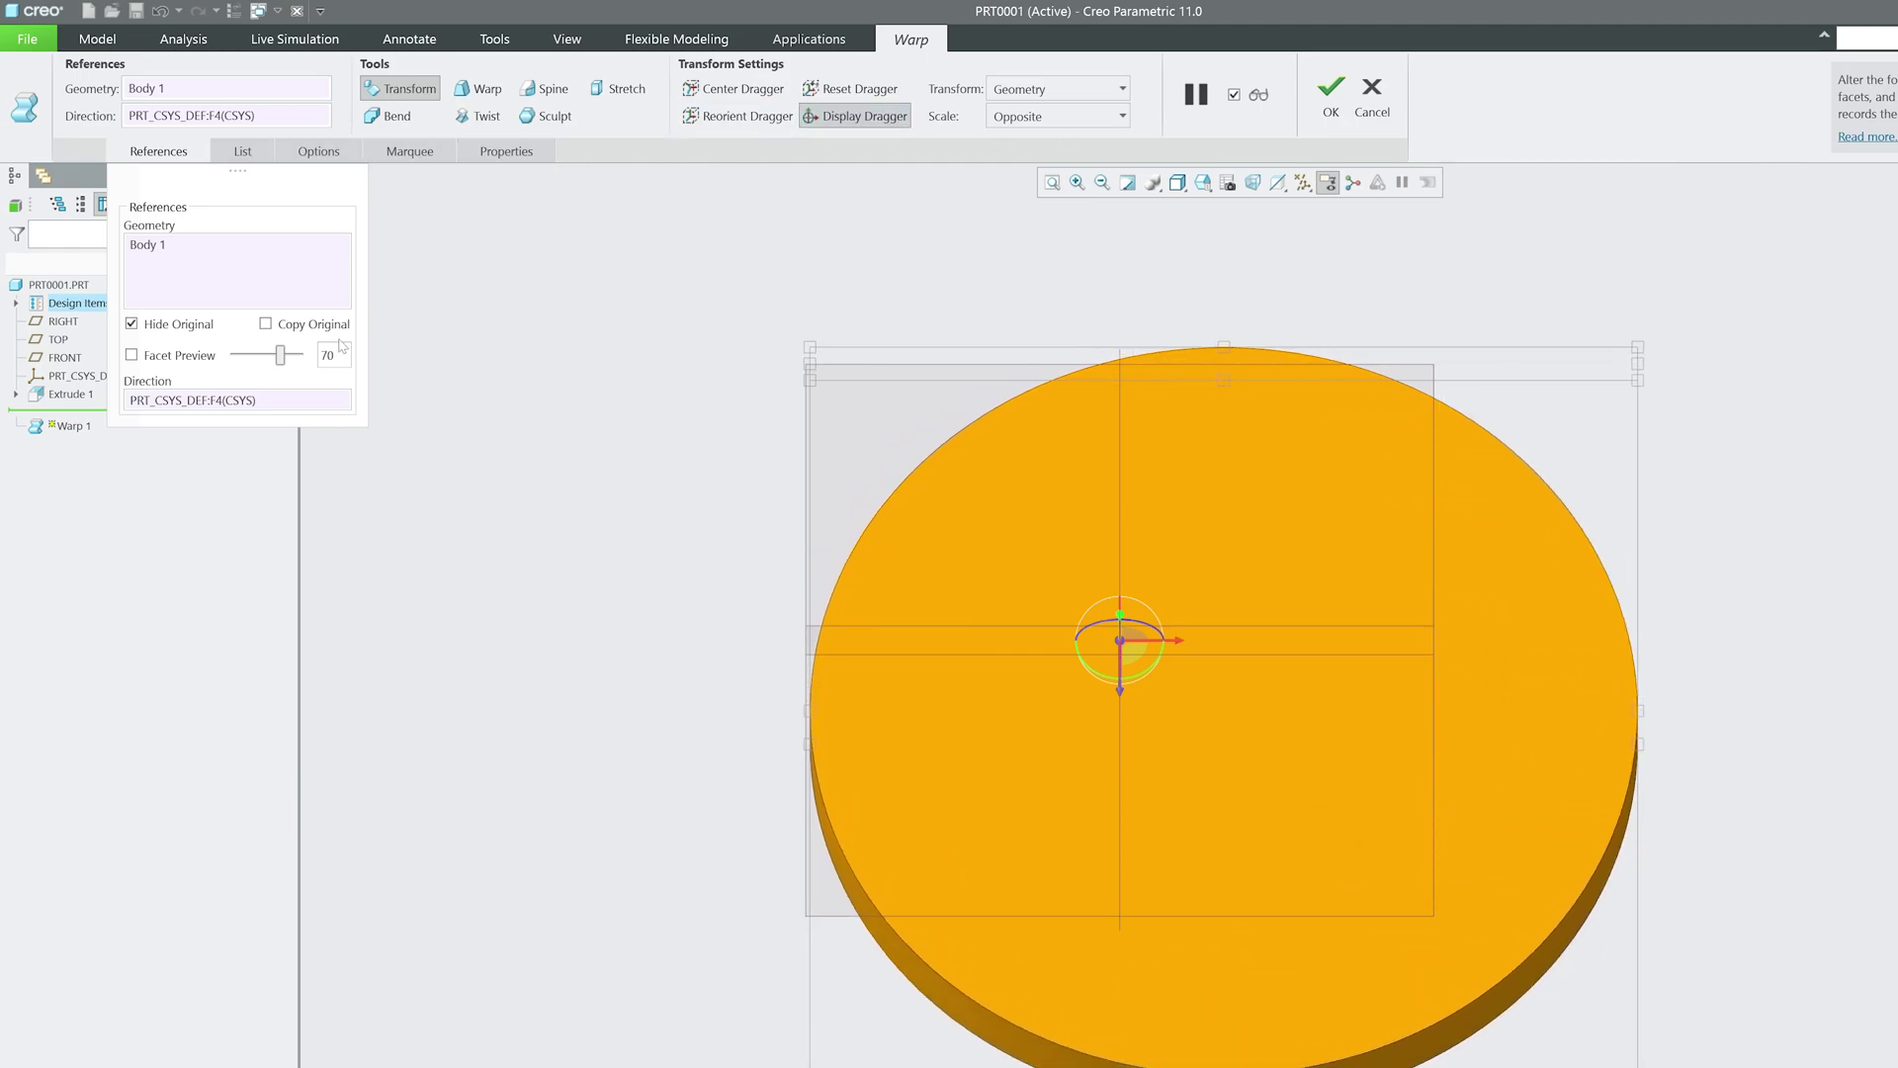
pyautogui.click(1008, 118)
pyautogui.click(1049, 158)
pyautogui.click(1026, 88)
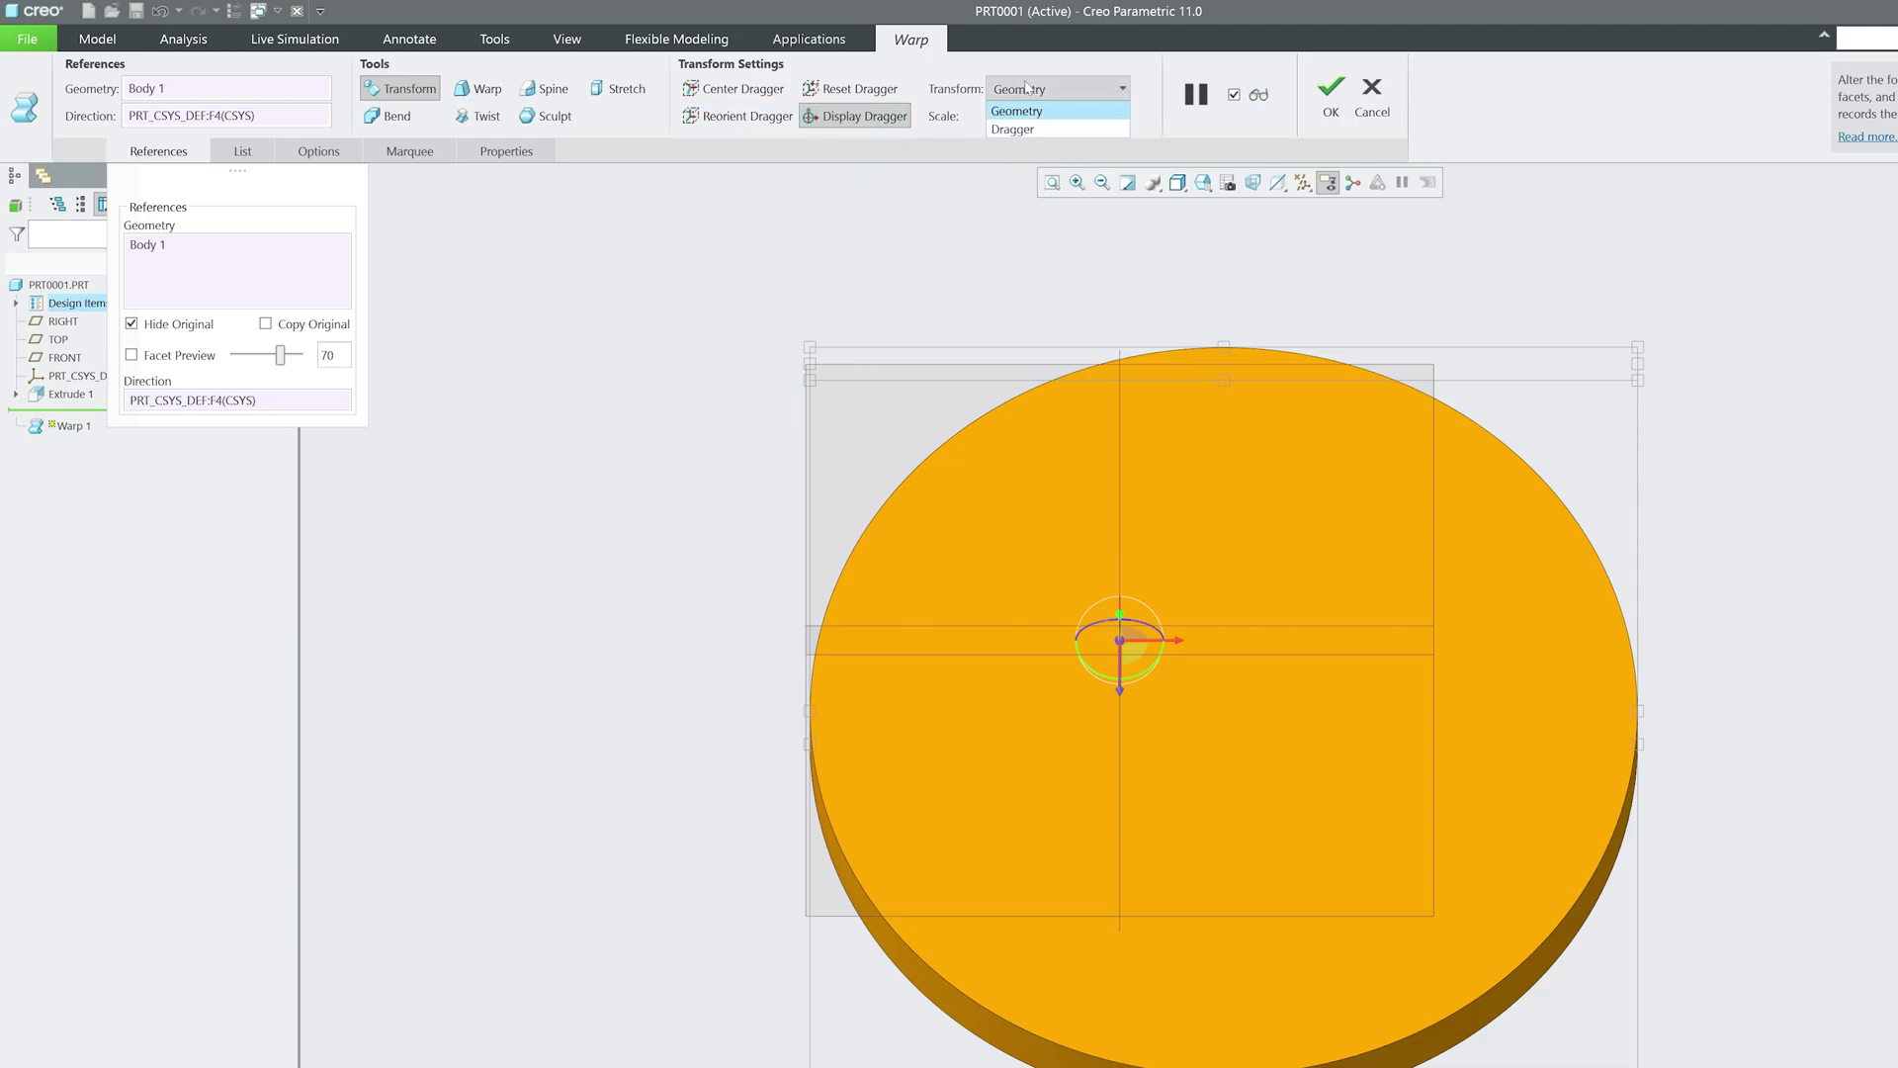
pyautogui.click(981, 49)
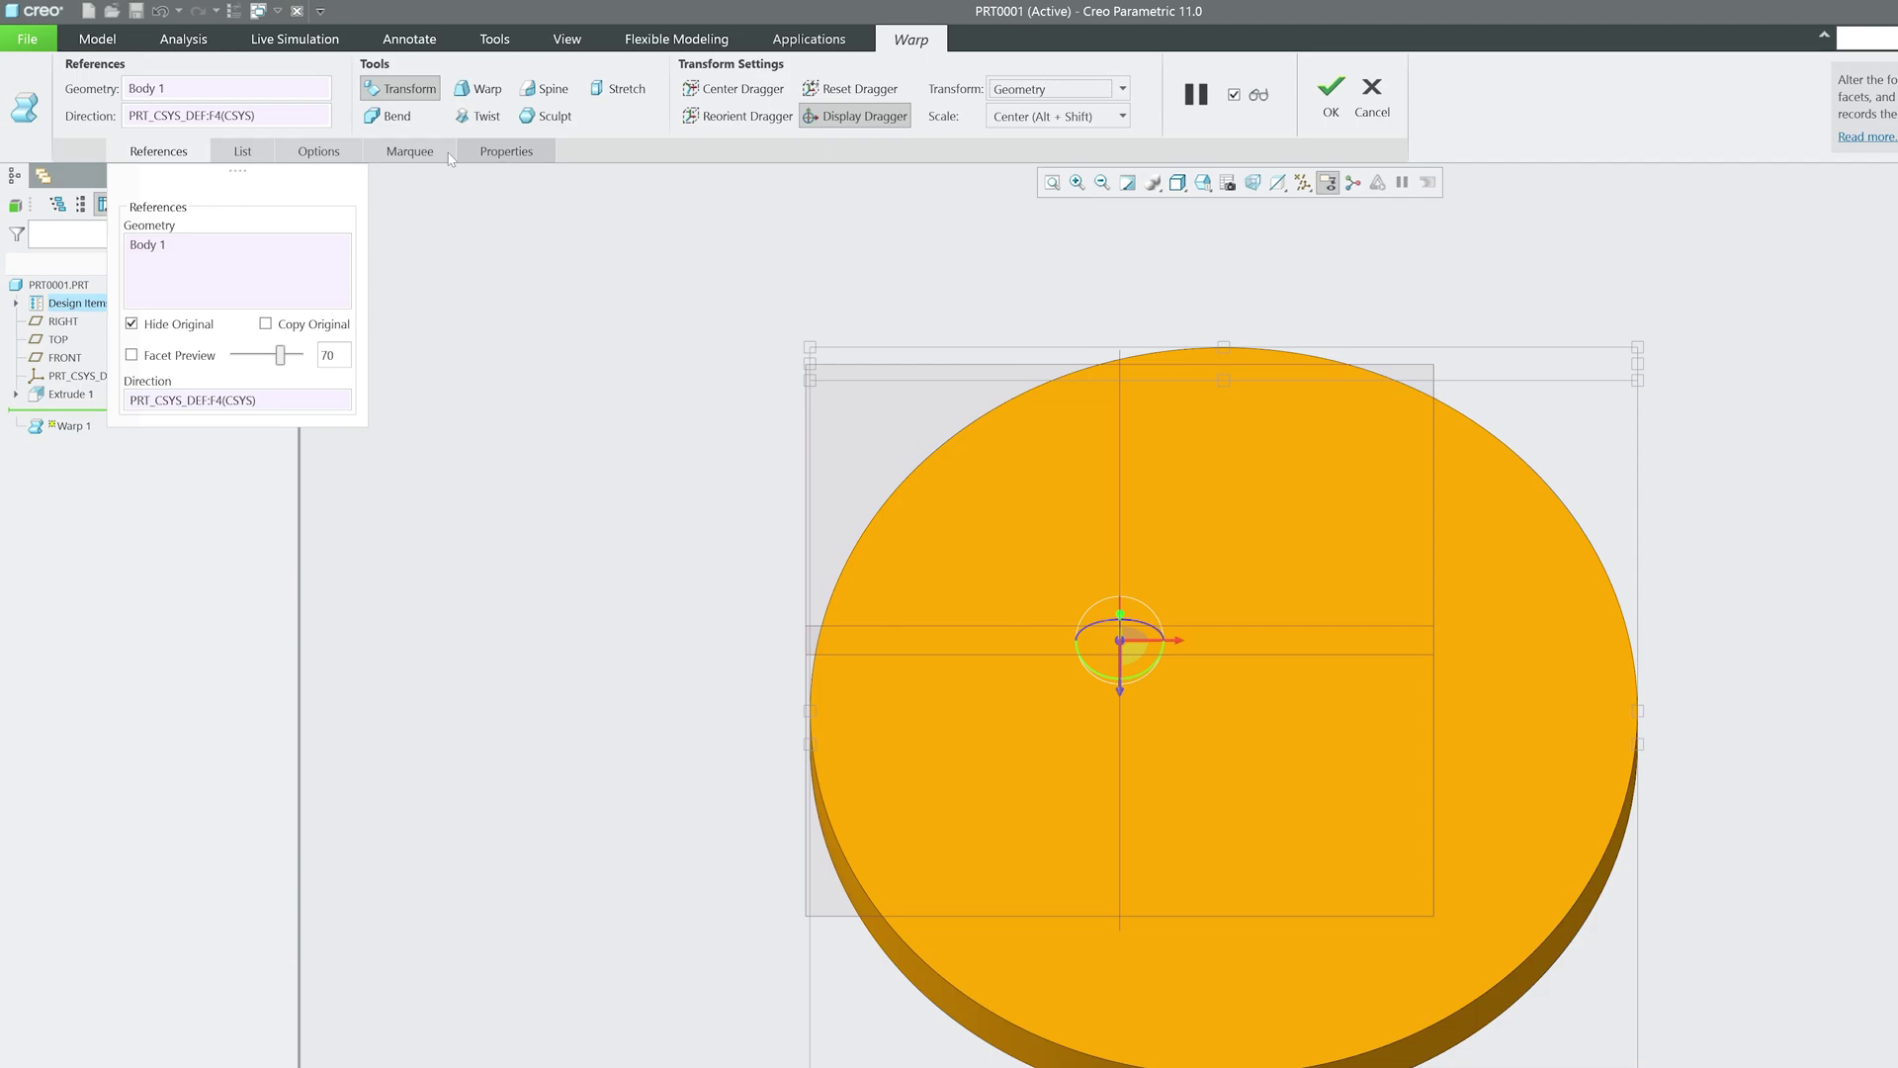
pyautogui.click(307, 153)
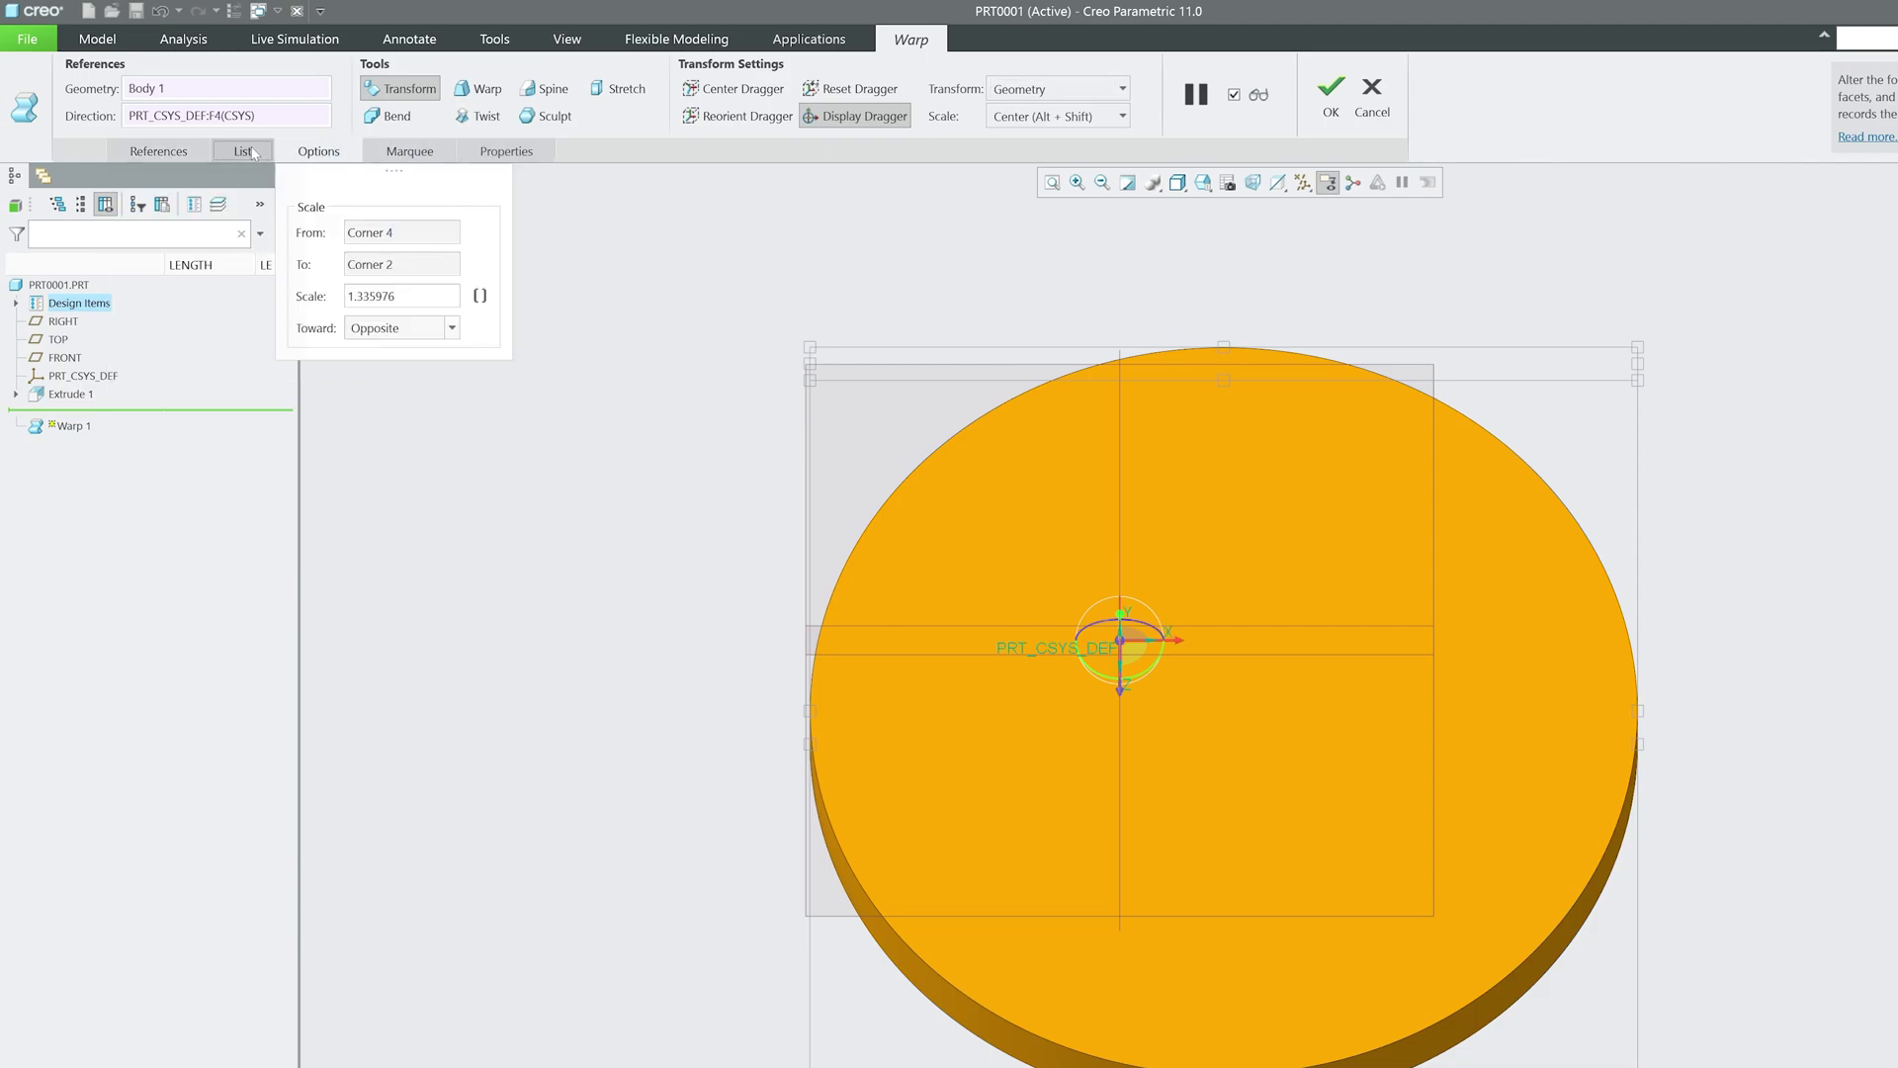
pyautogui.moveTo(1663, 1059); pyautogui.dragTo(1649, 902)
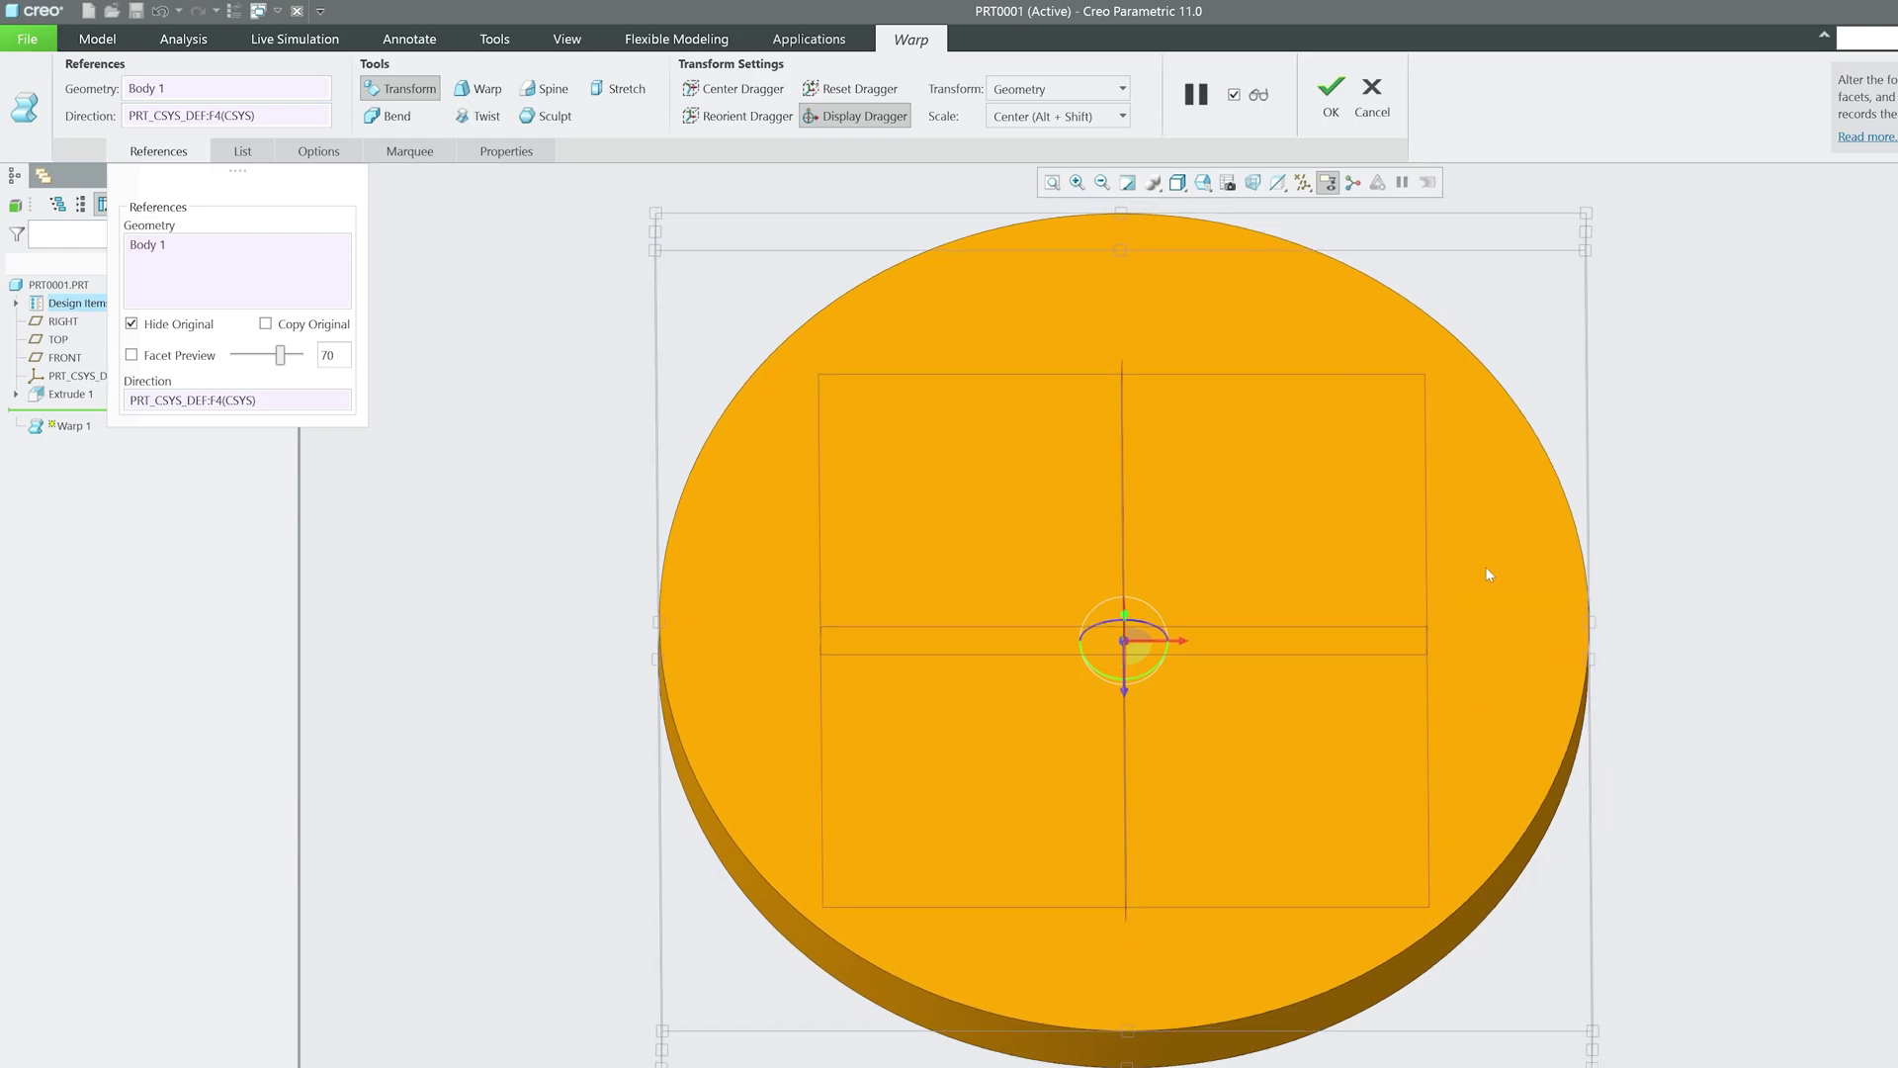
pyautogui.moveTo(1489, 575); pyautogui.dragTo(1374, 475, button='middle')
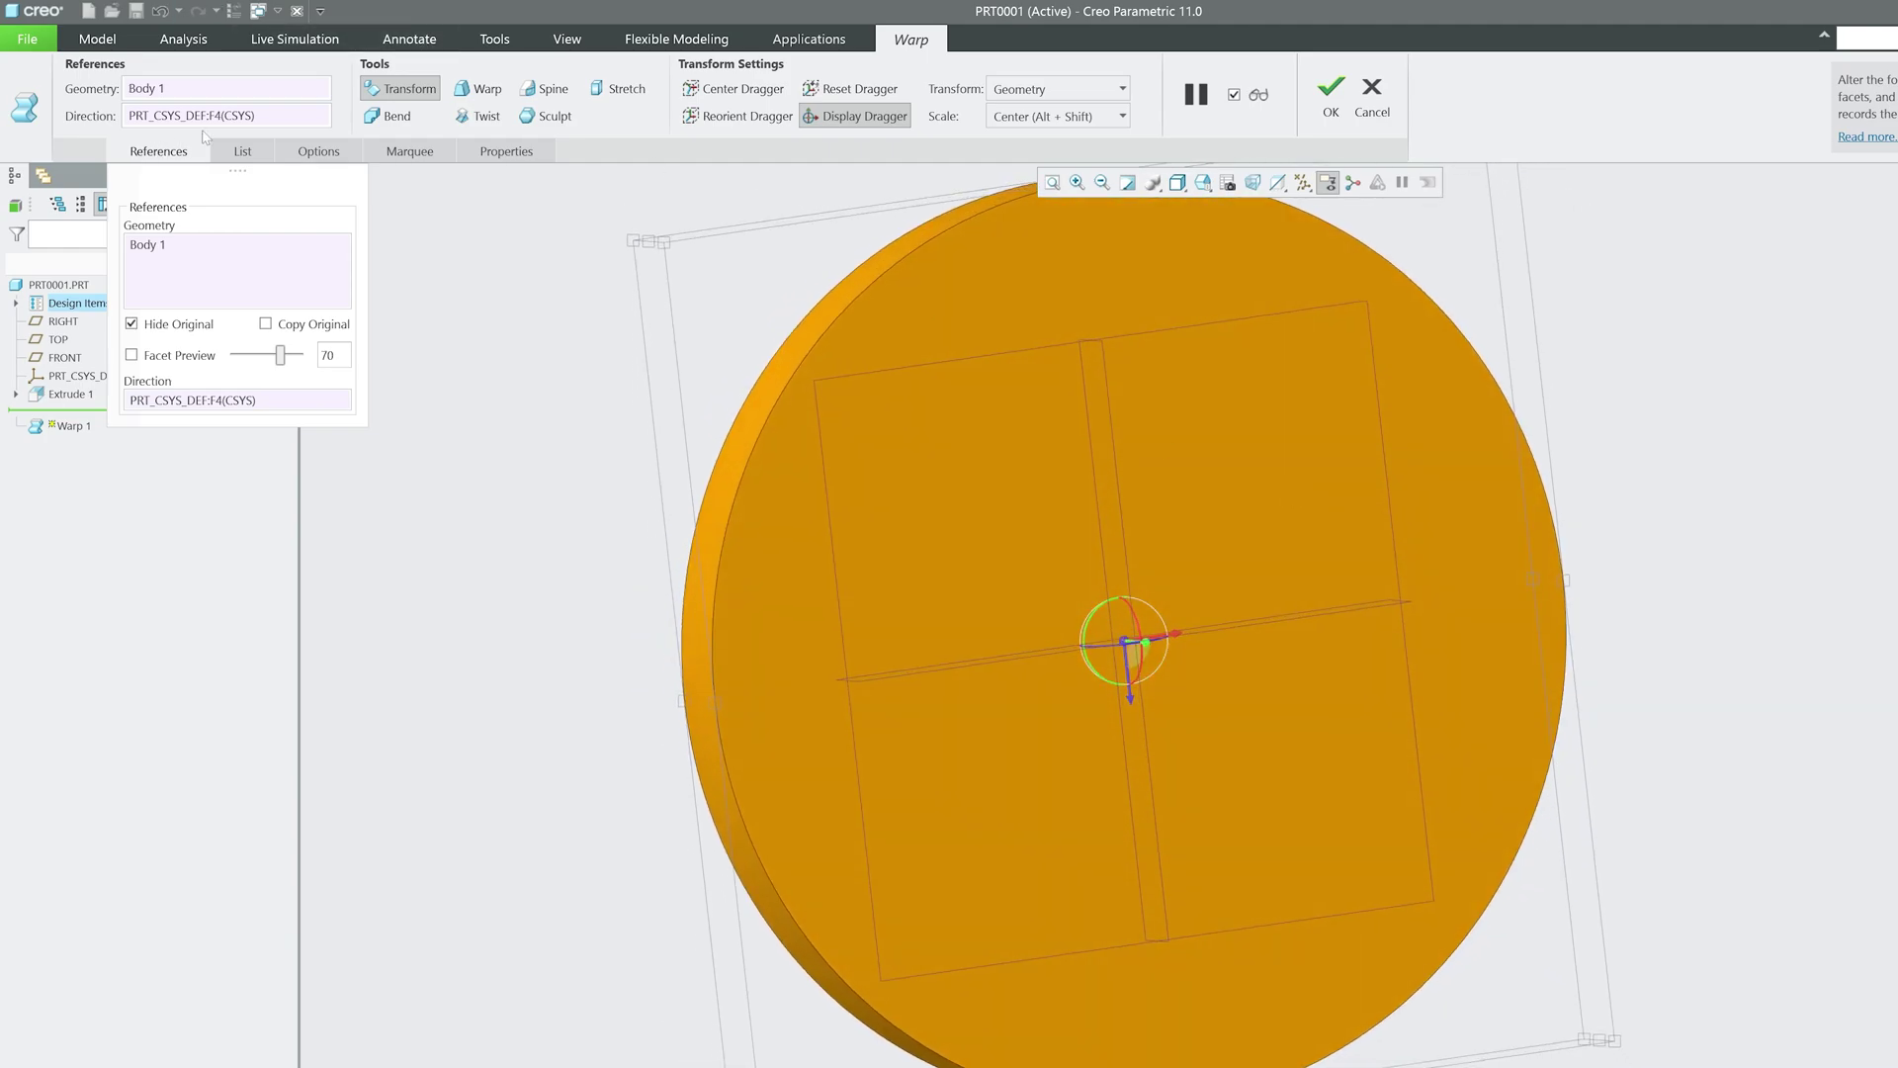
# Step: Set the warp scale factor to 2 in the Options tab
pyautogui.click(315, 153)
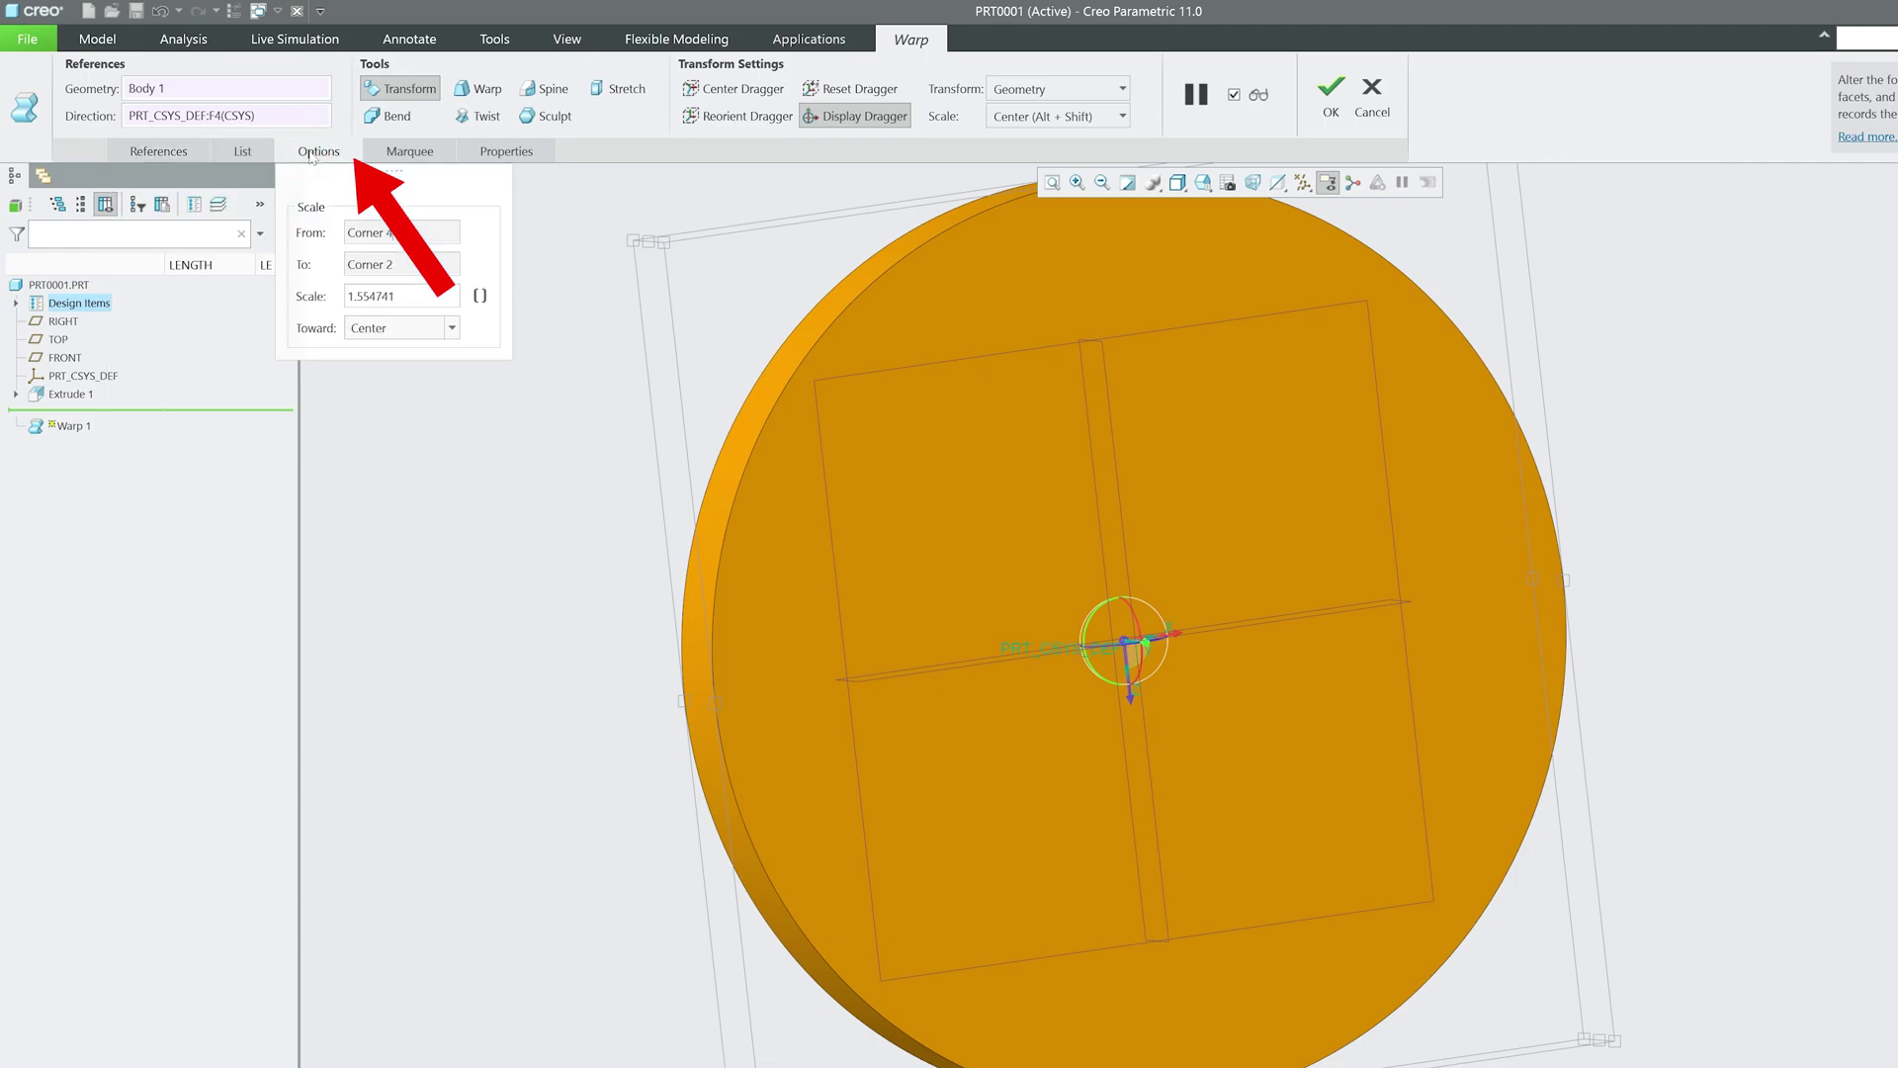
pyautogui.moveTo(395, 295); pyautogui.dragTo(267, 281)
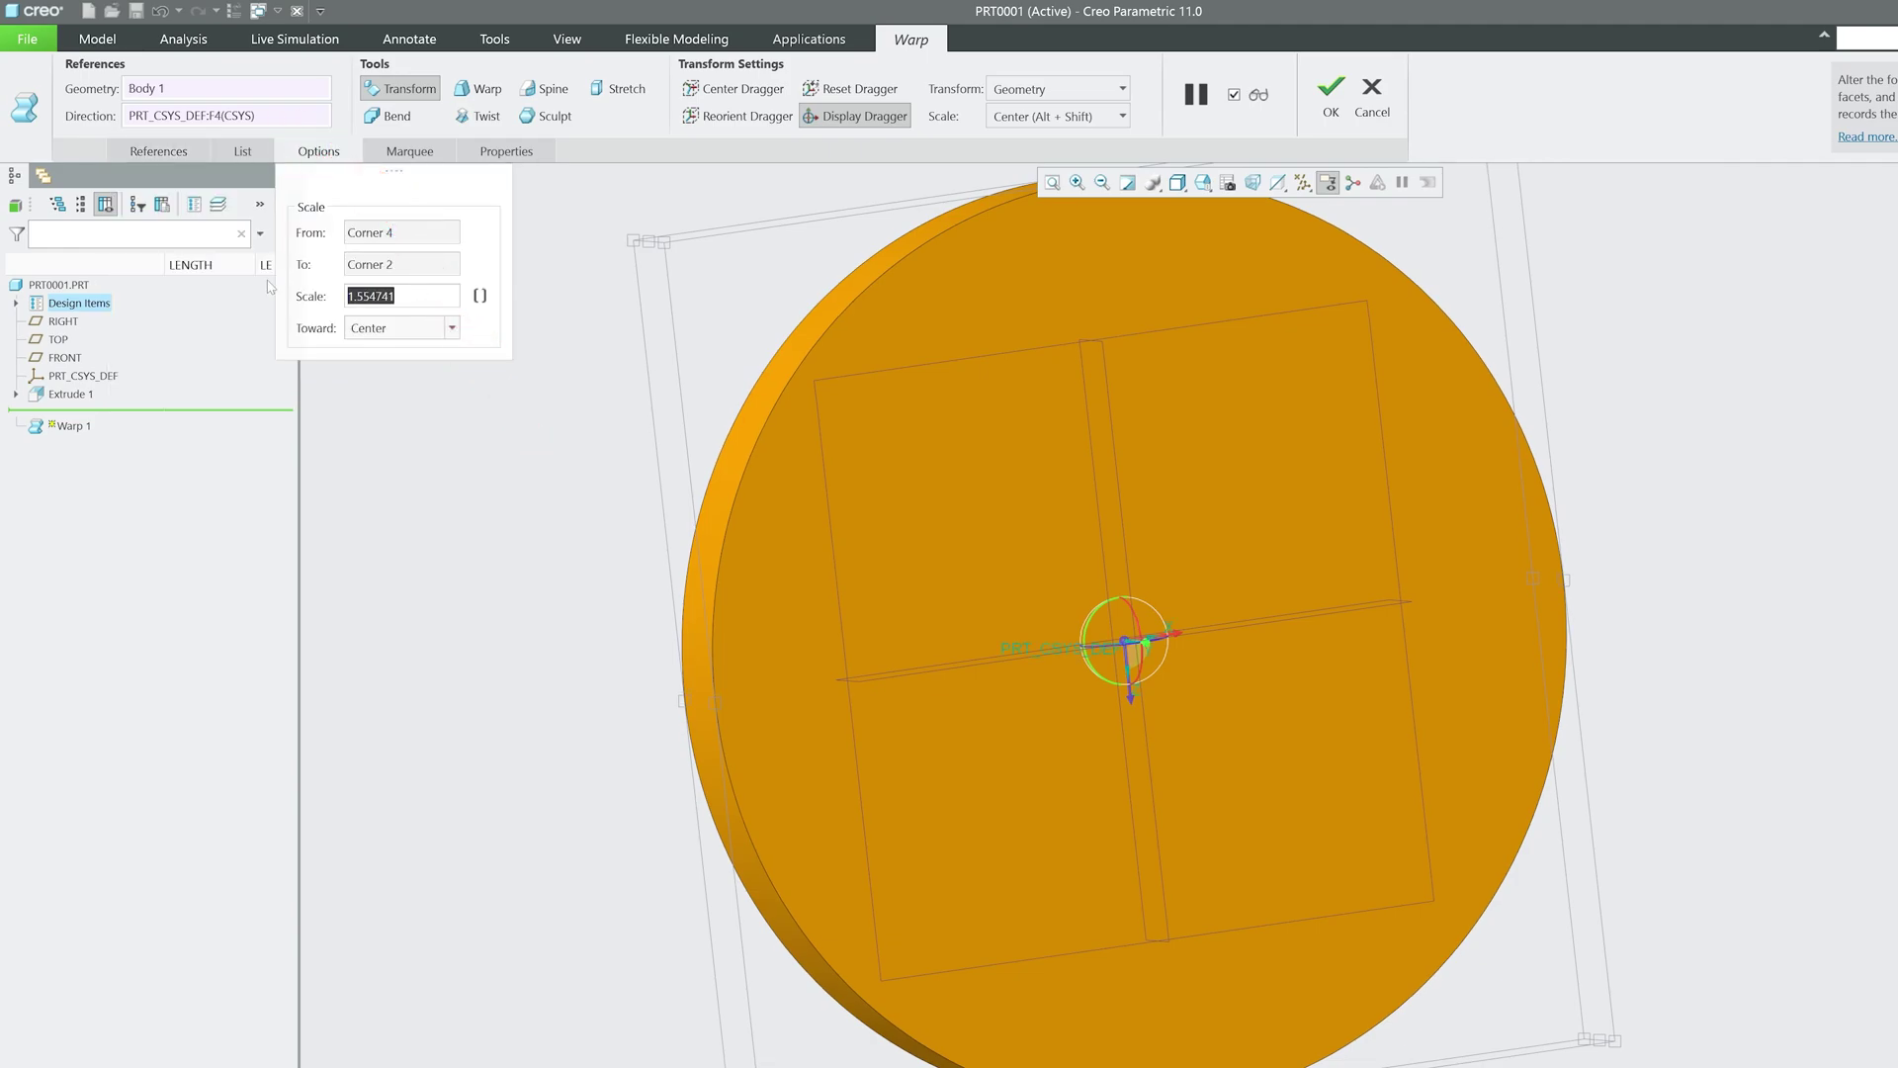
pyautogui.write('2')
pyautogui.press('Return')
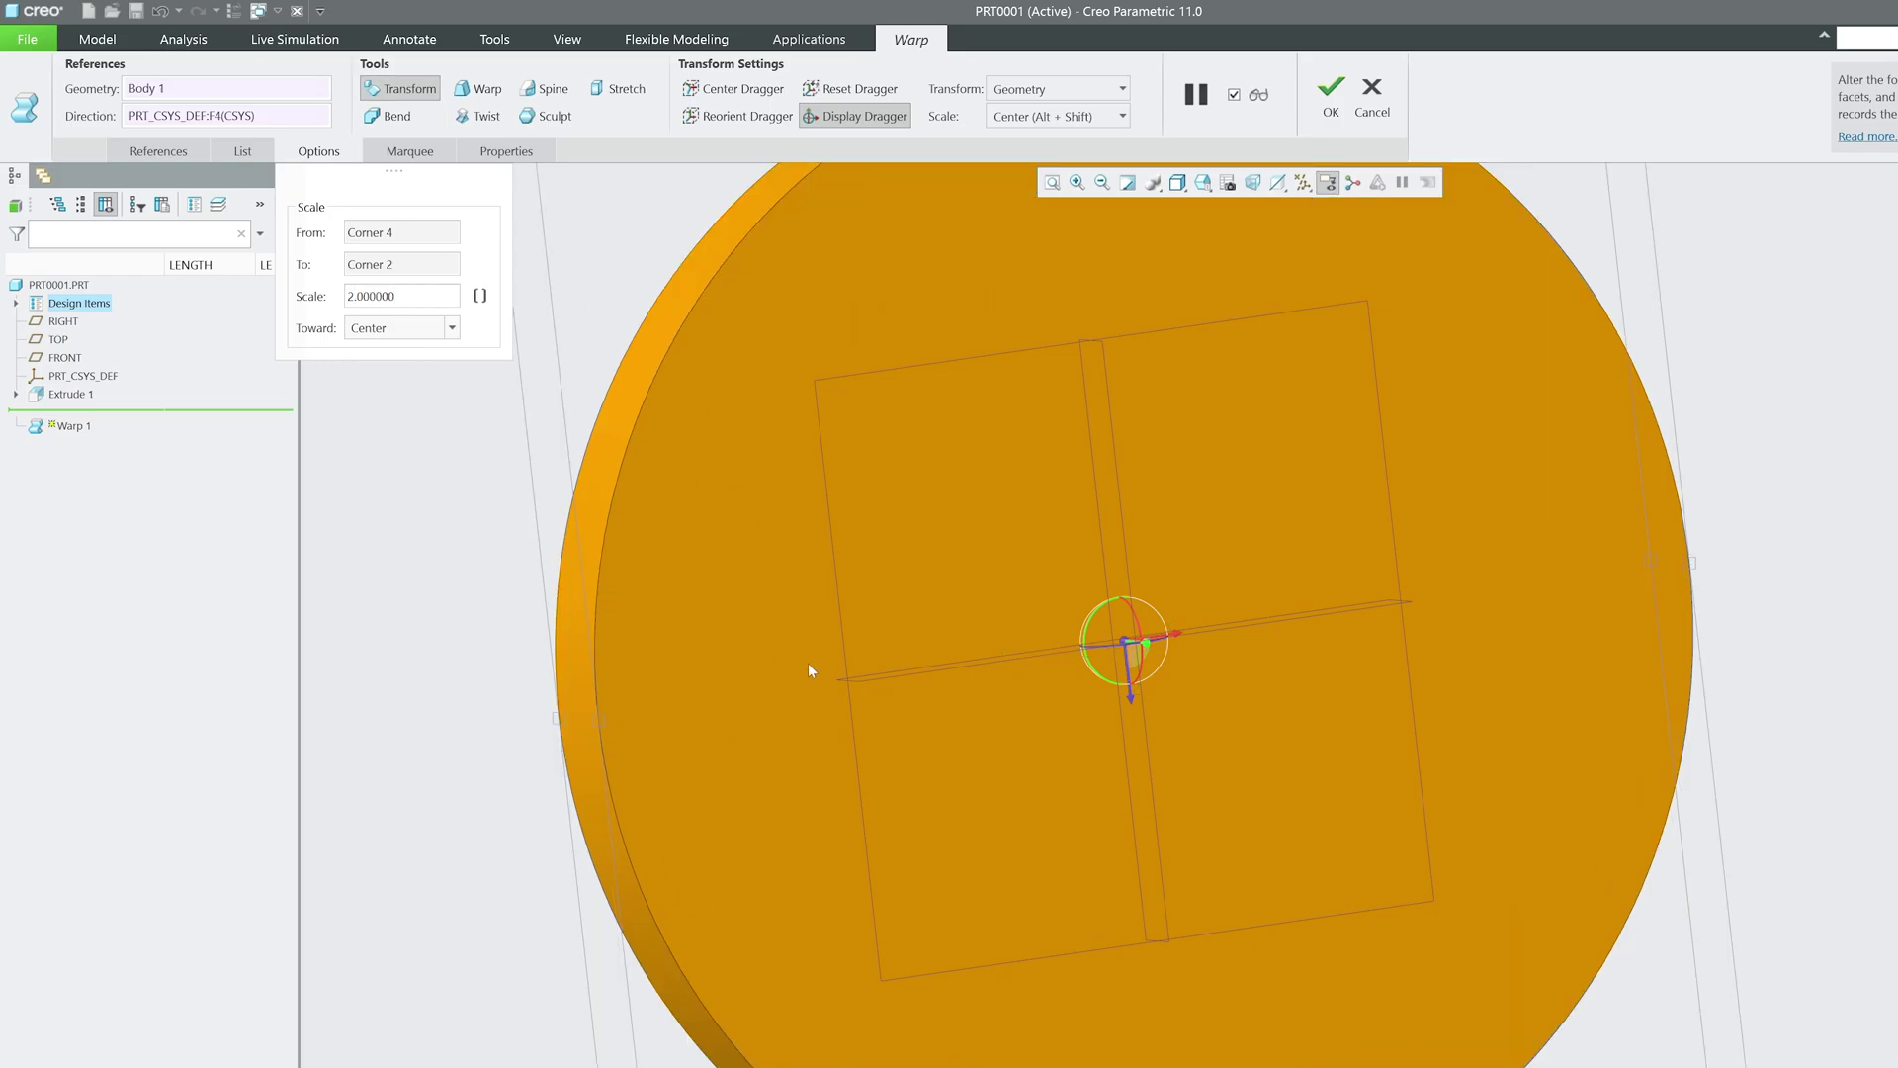
pyautogui.hotkey('ctrl', 'd')
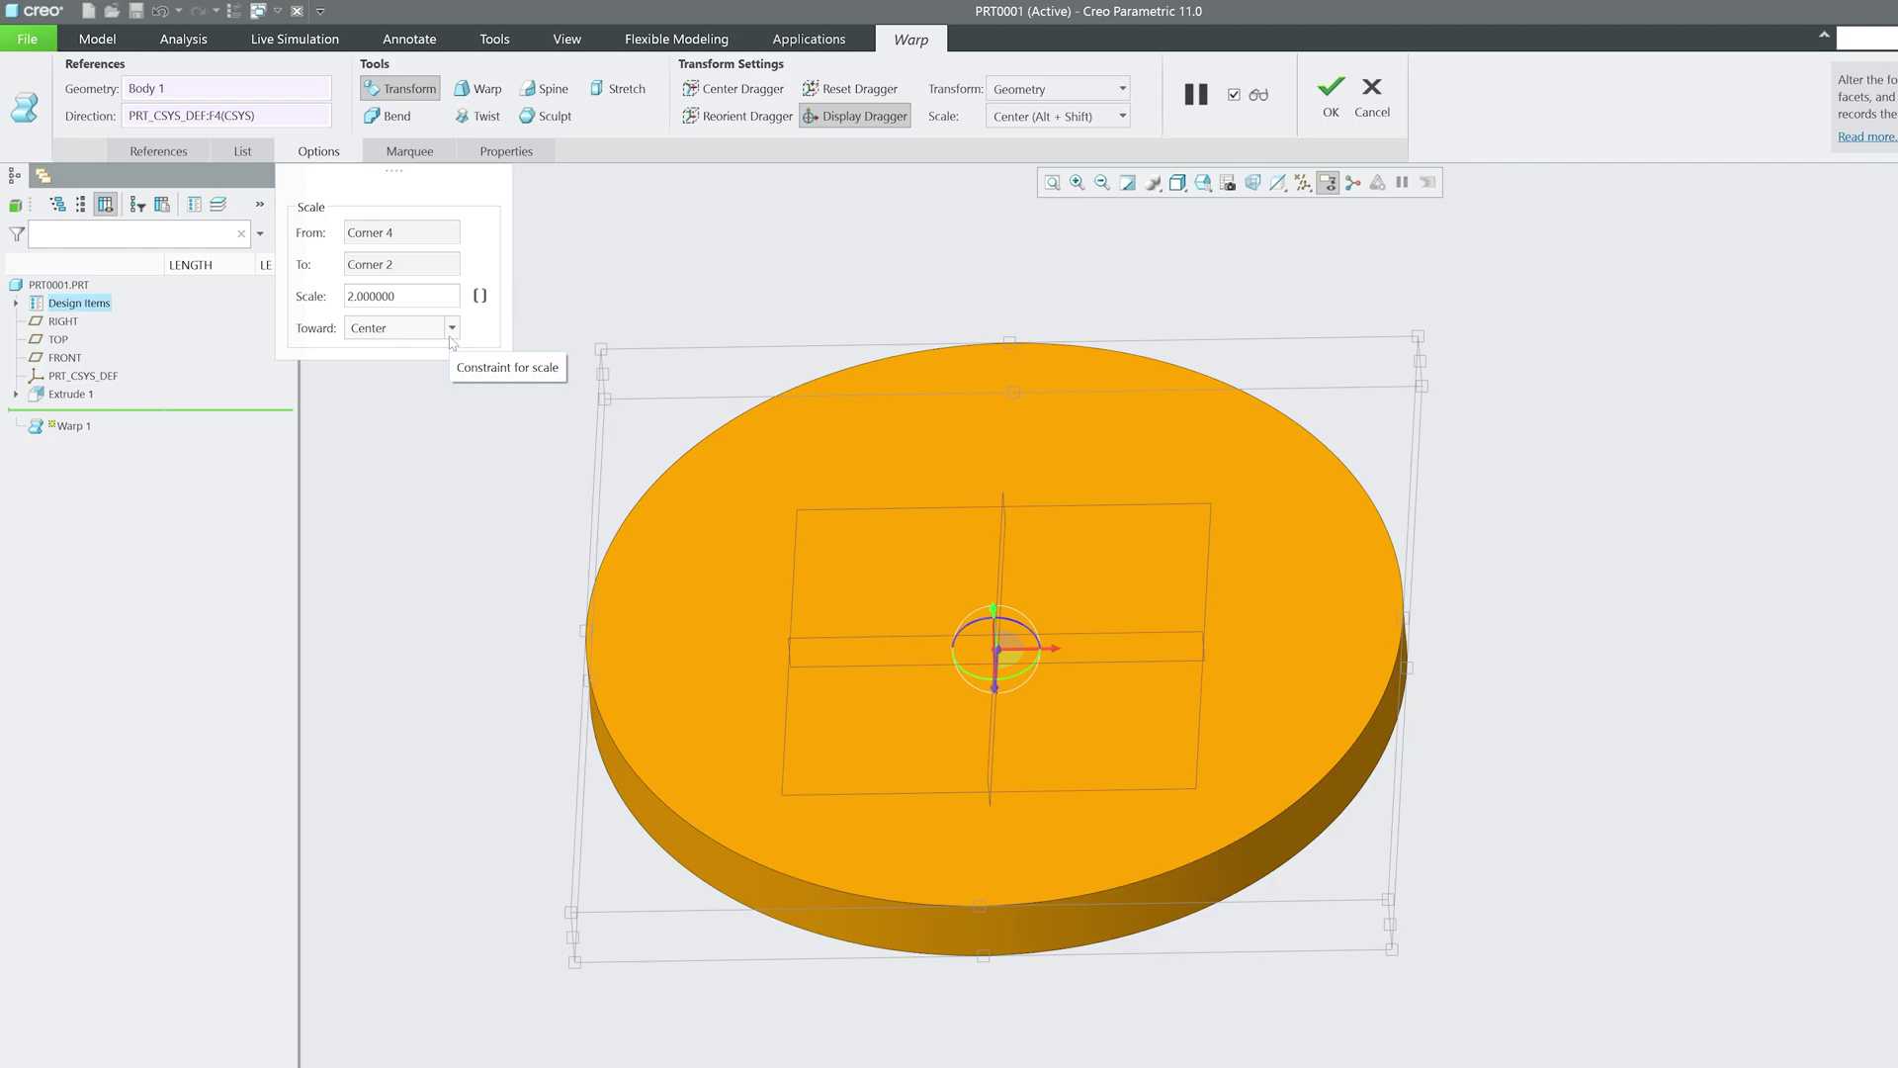
# Step: Set the Scale anchor to Opposite and Toward to Center
pyautogui.click(1123, 116)
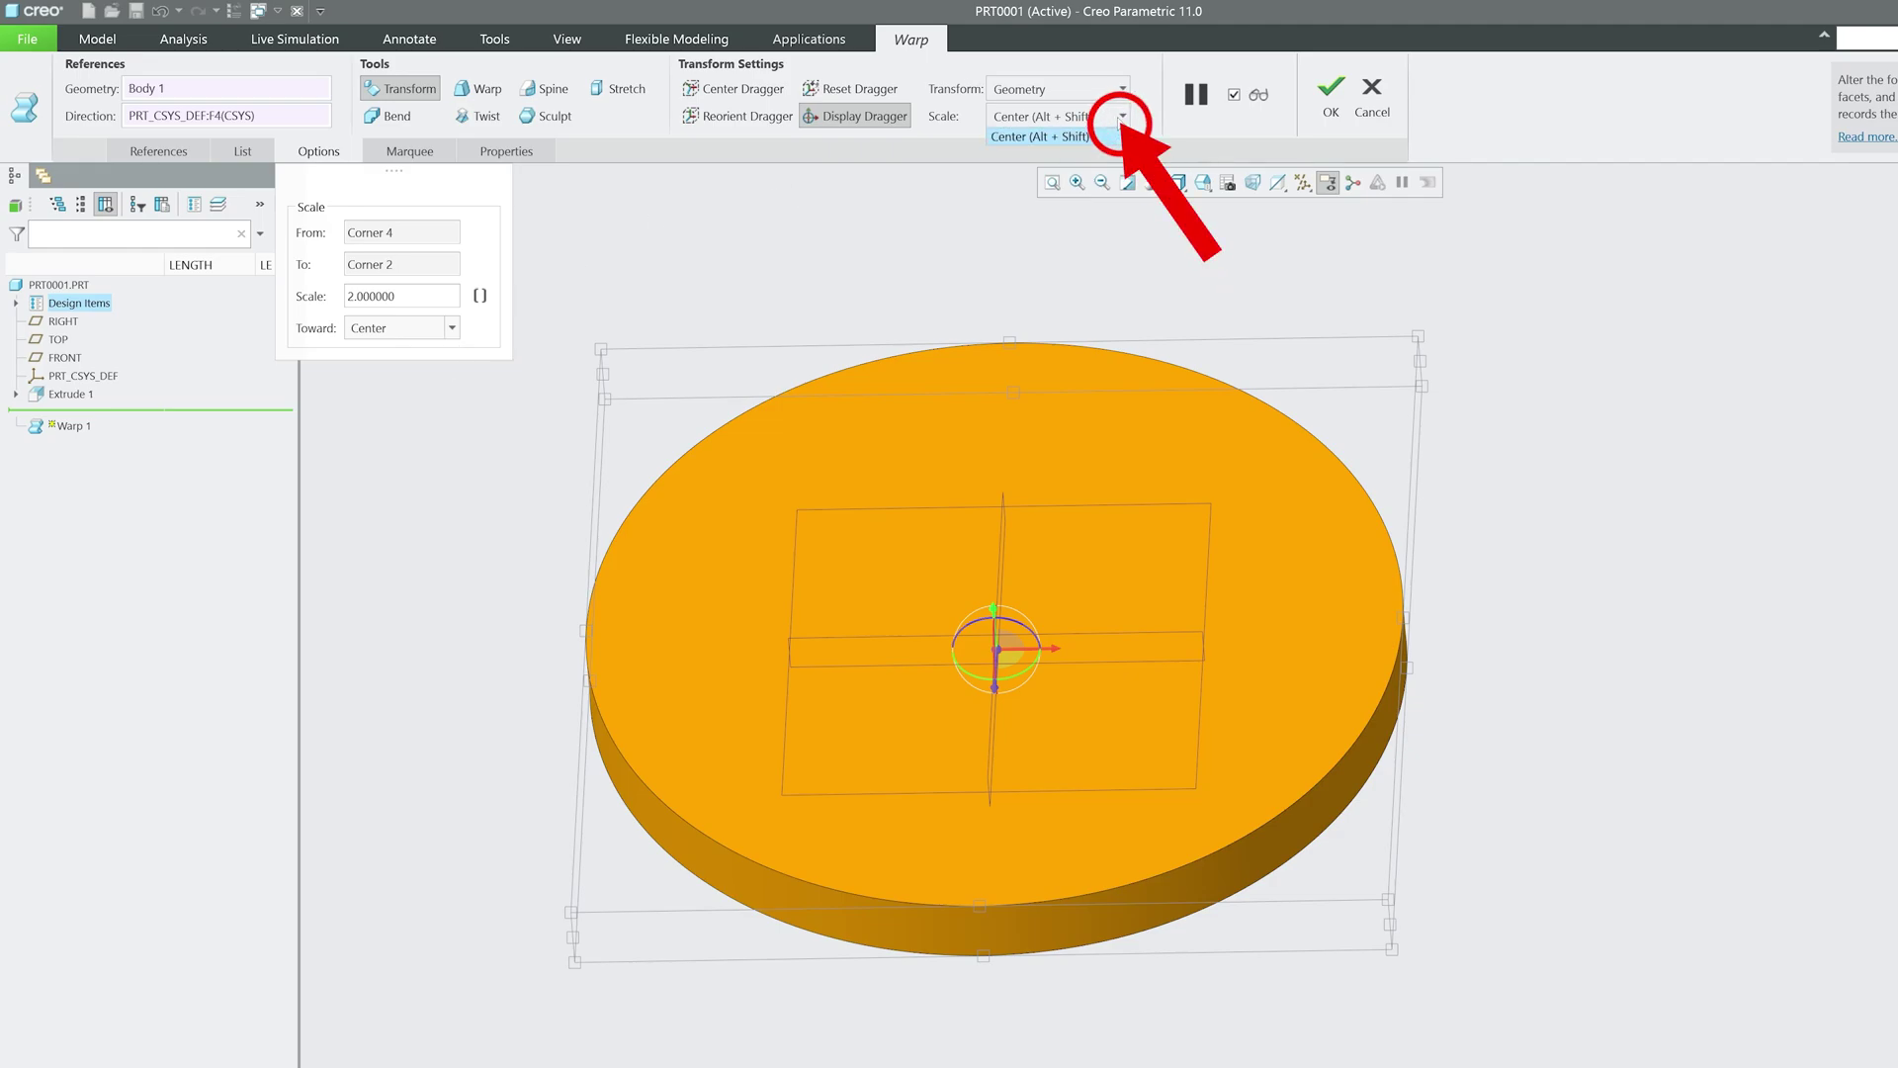
pyautogui.click(1078, 138)
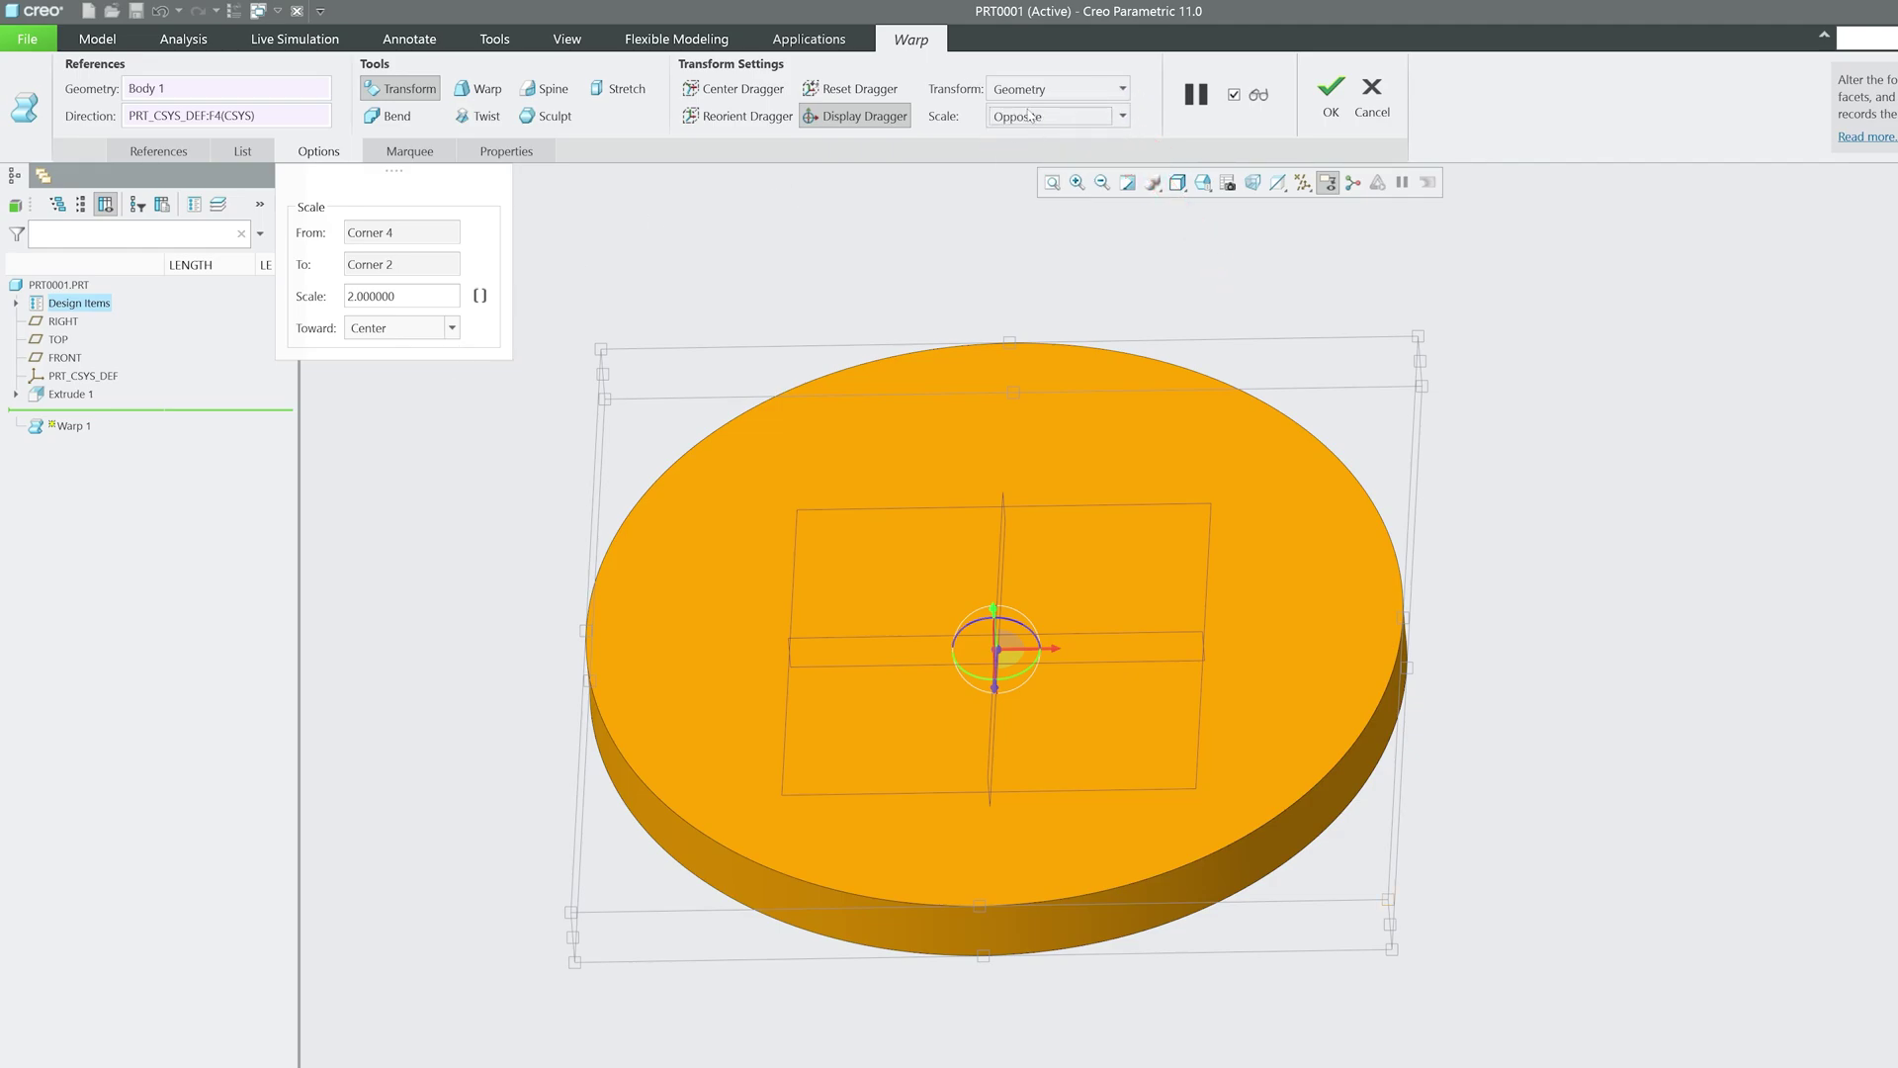
pyautogui.click(452, 327)
pyautogui.click(445, 348)
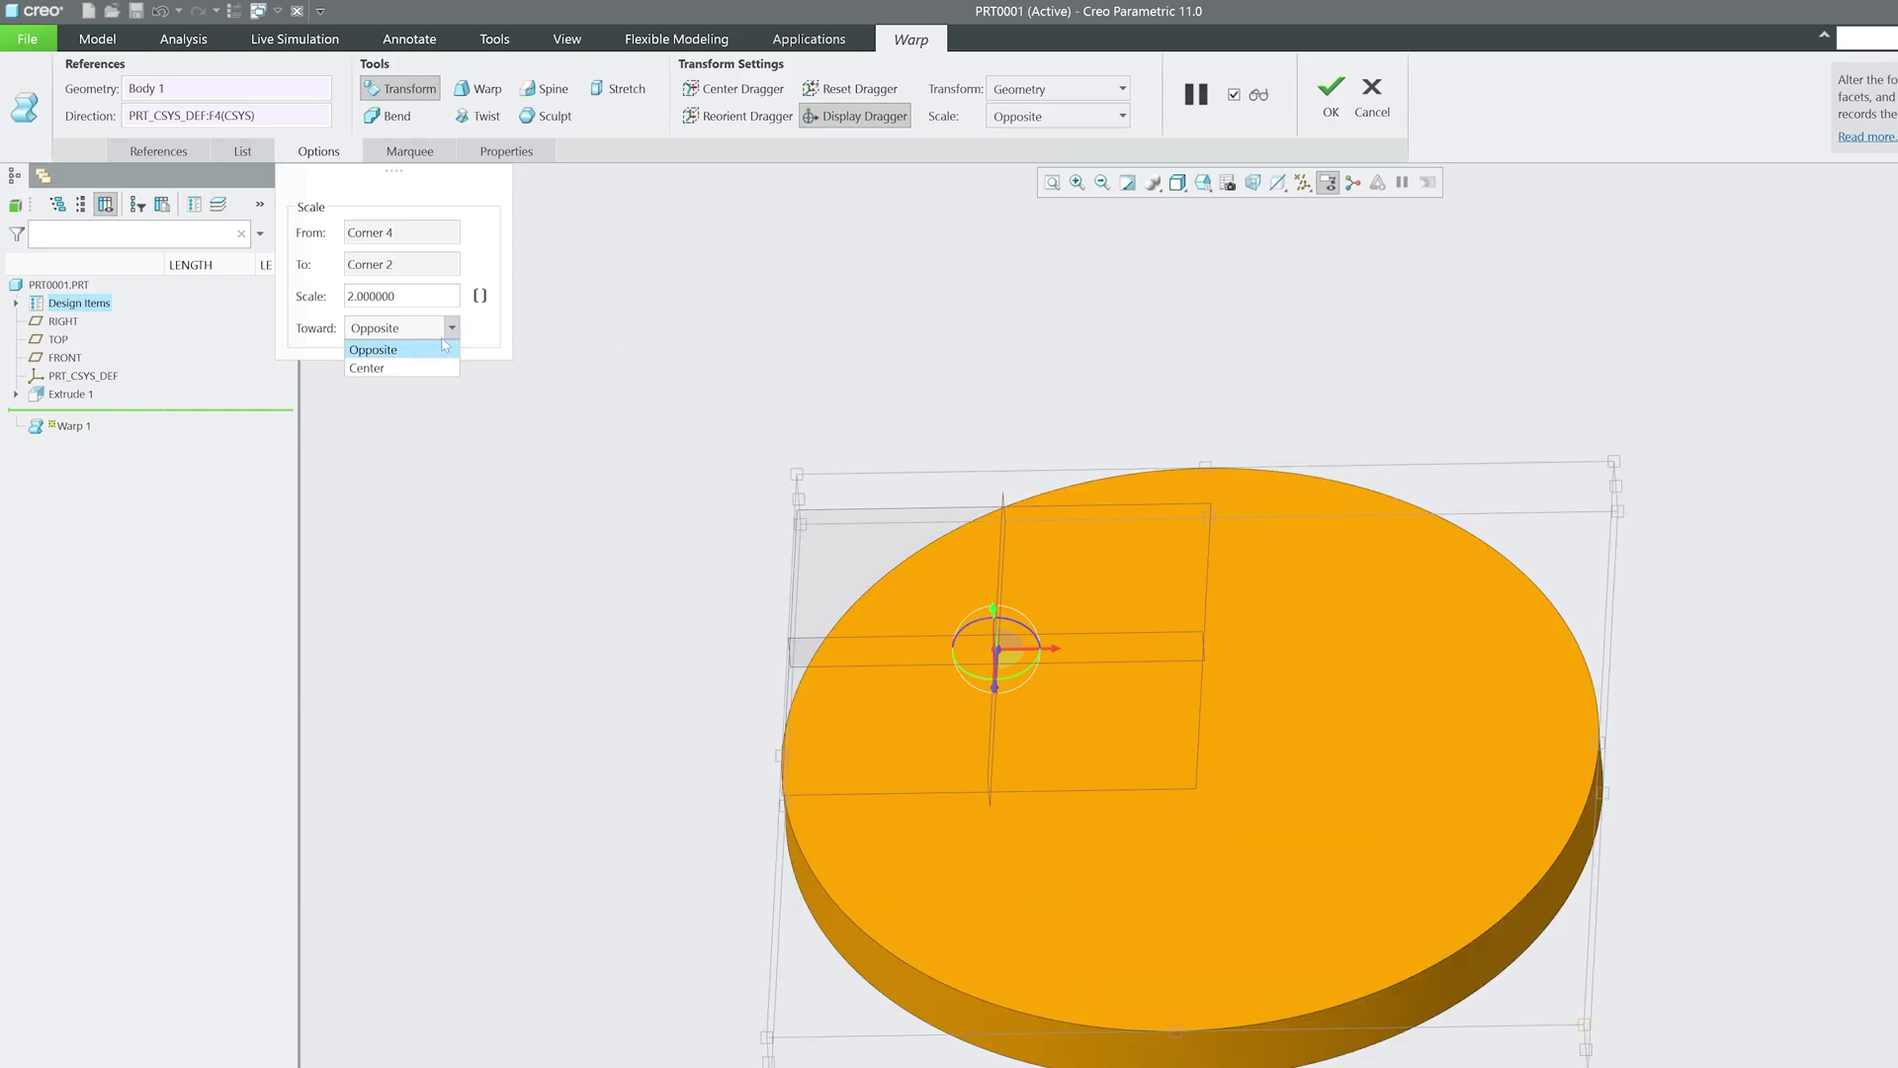
pyautogui.click(1123, 117)
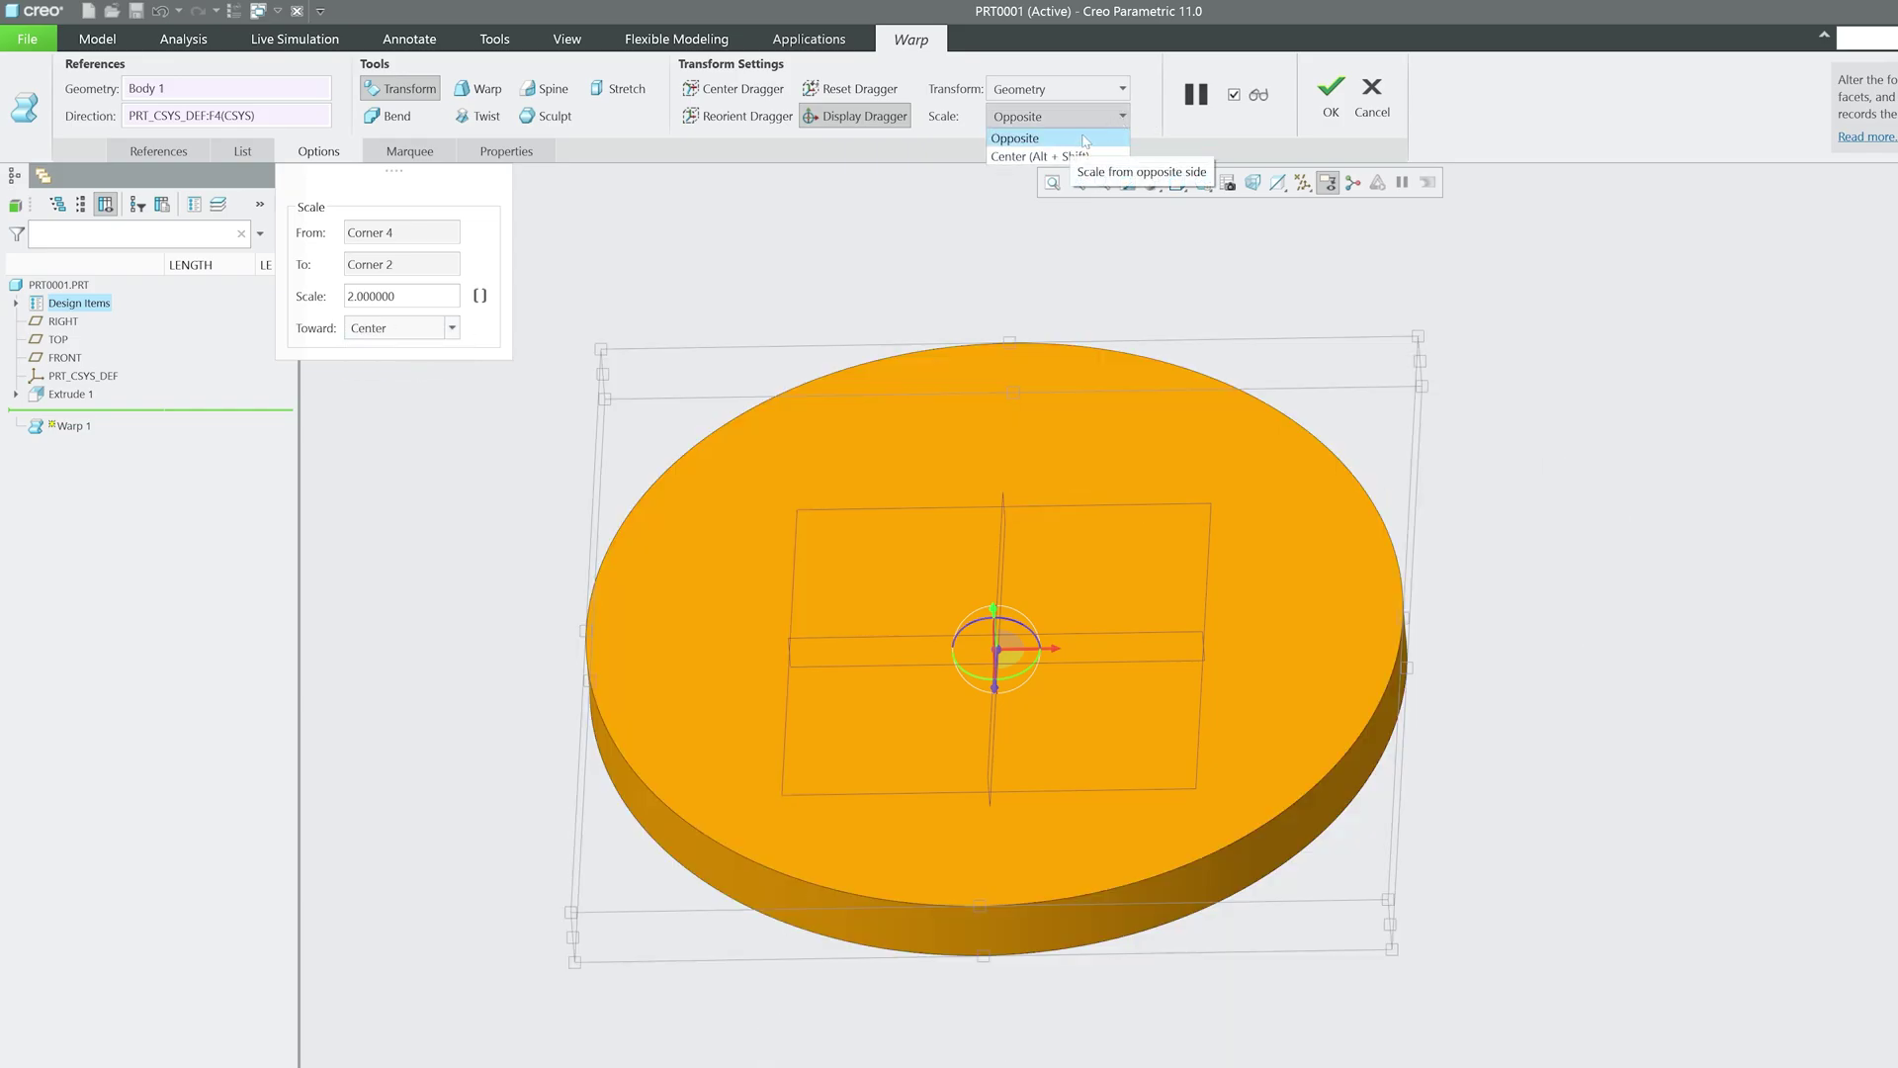
pyautogui.click(1171, 128)
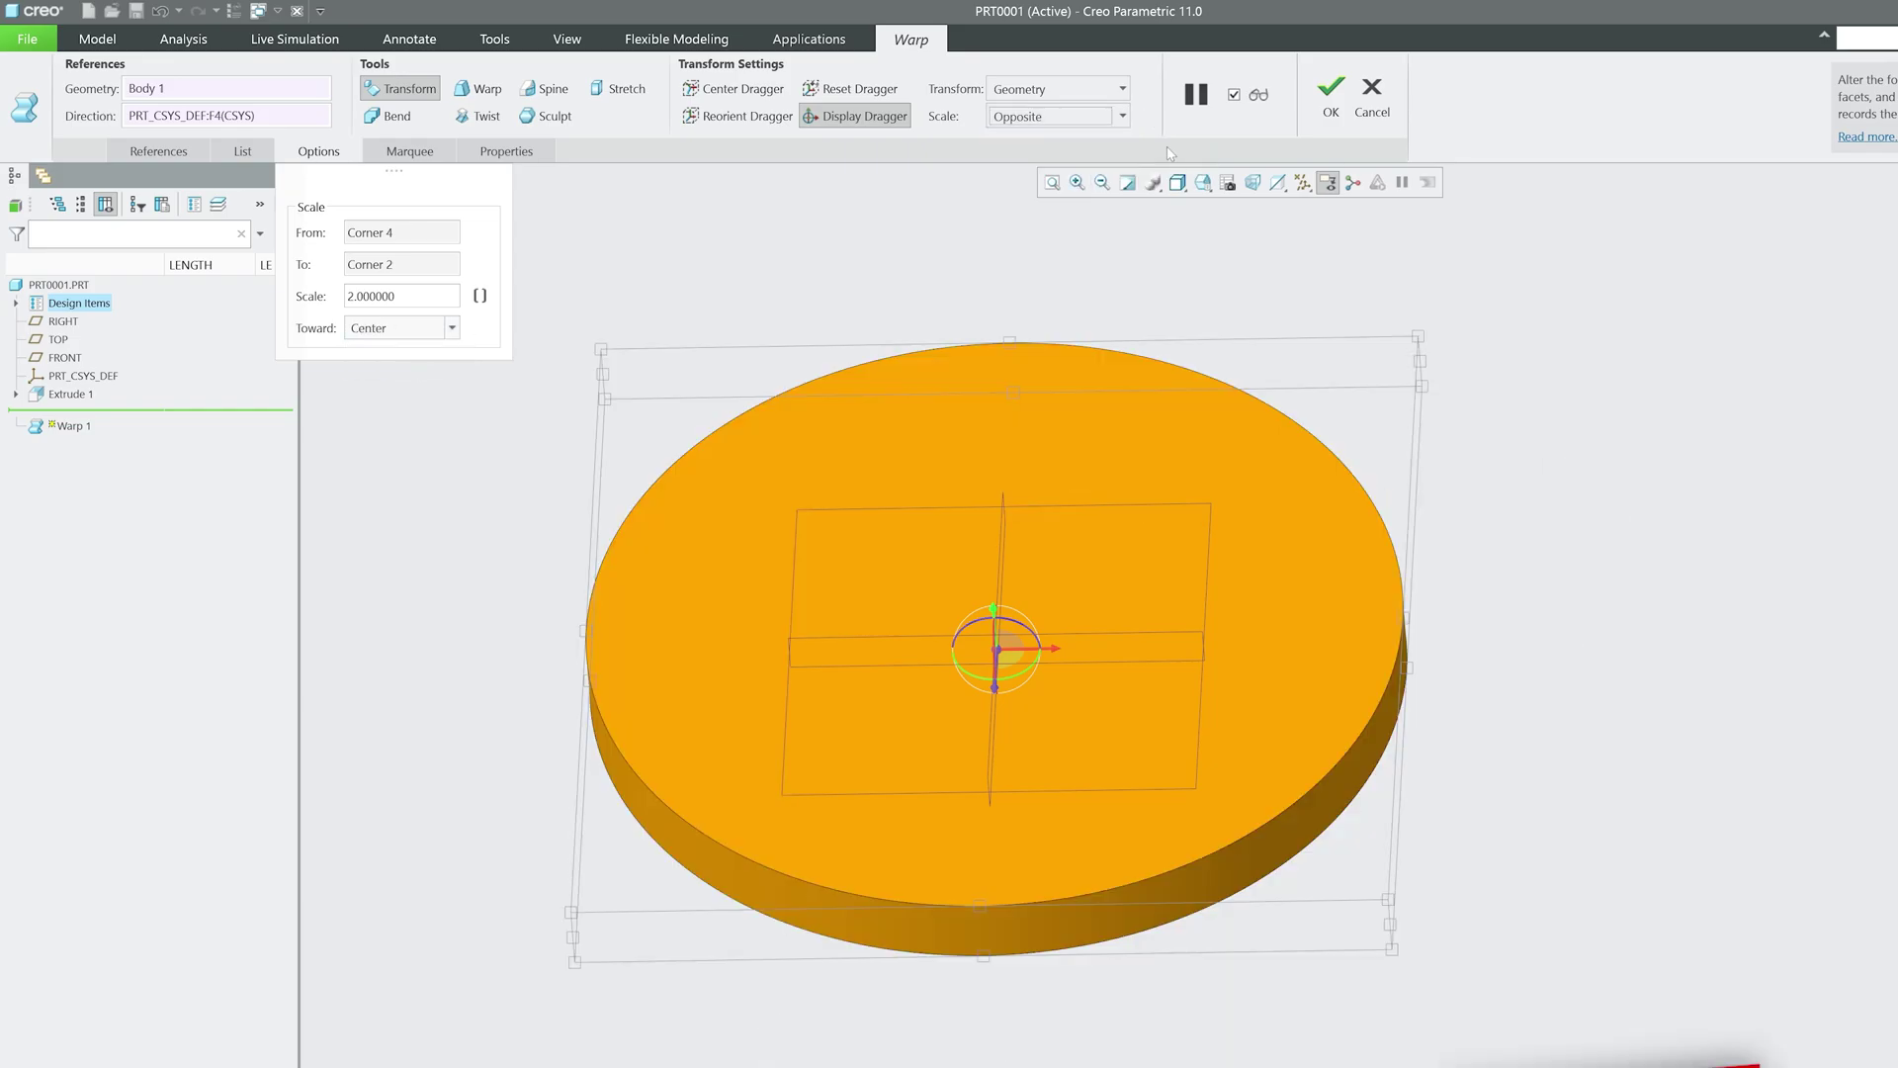
# Step: Complete Warp 1 and roll the model back to before it
pyautogui.click(1331, 94)
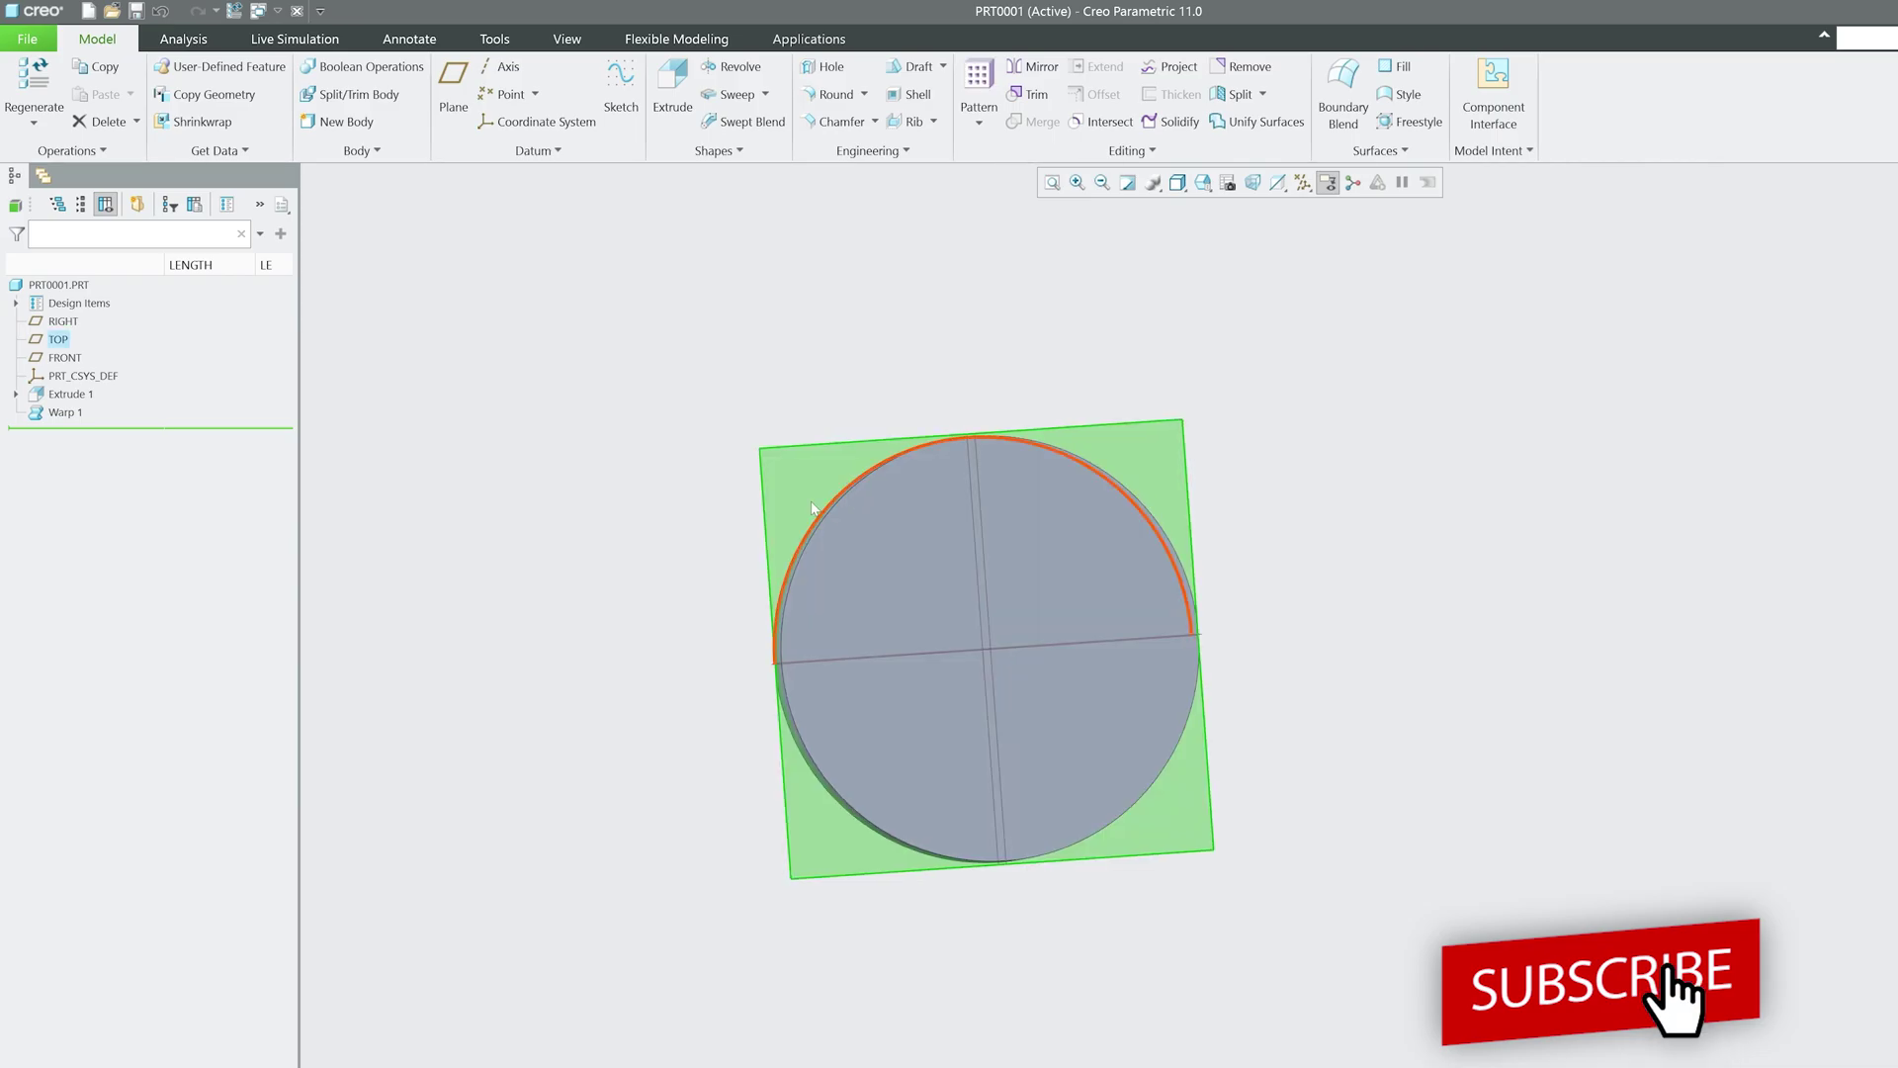
pyautogui.moveTo(727, 494); pyautogui.dragTo(732, 517, button='middle')
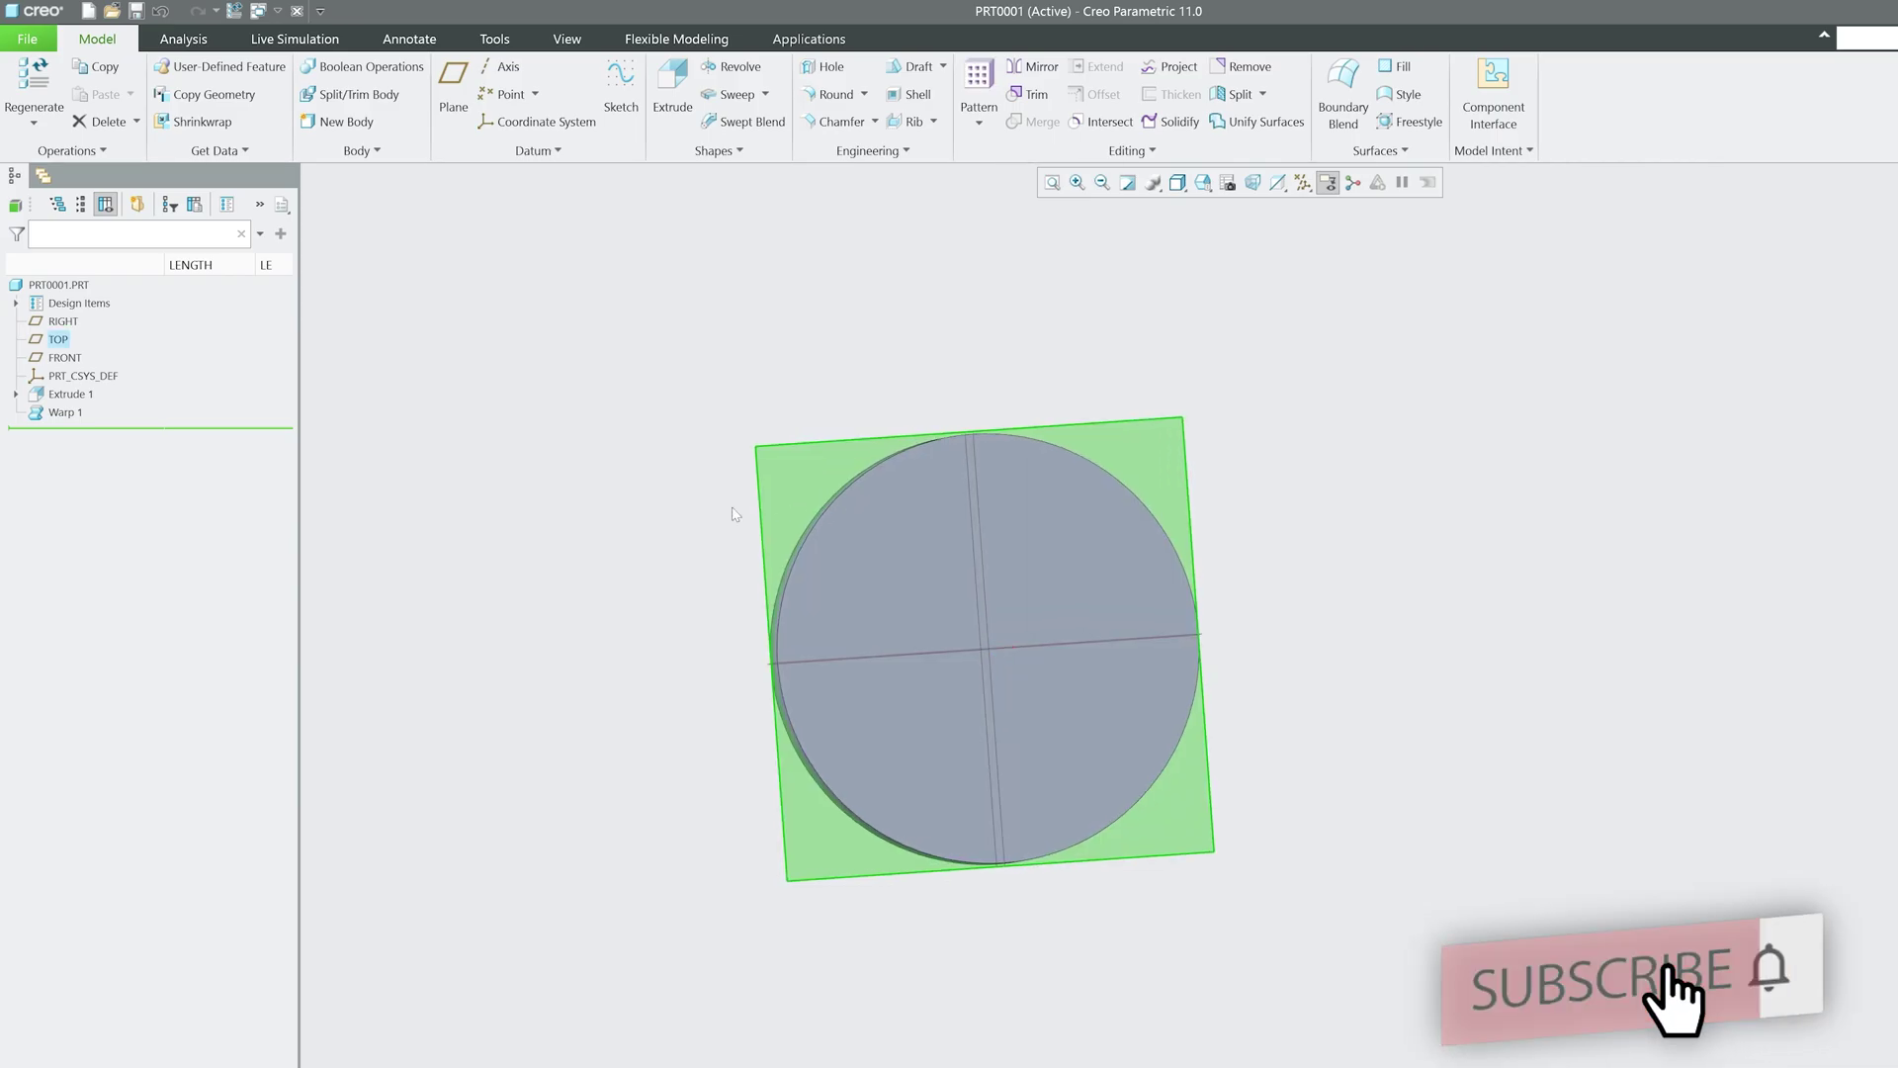
pyautogui.scroll(-2, 746, 625)
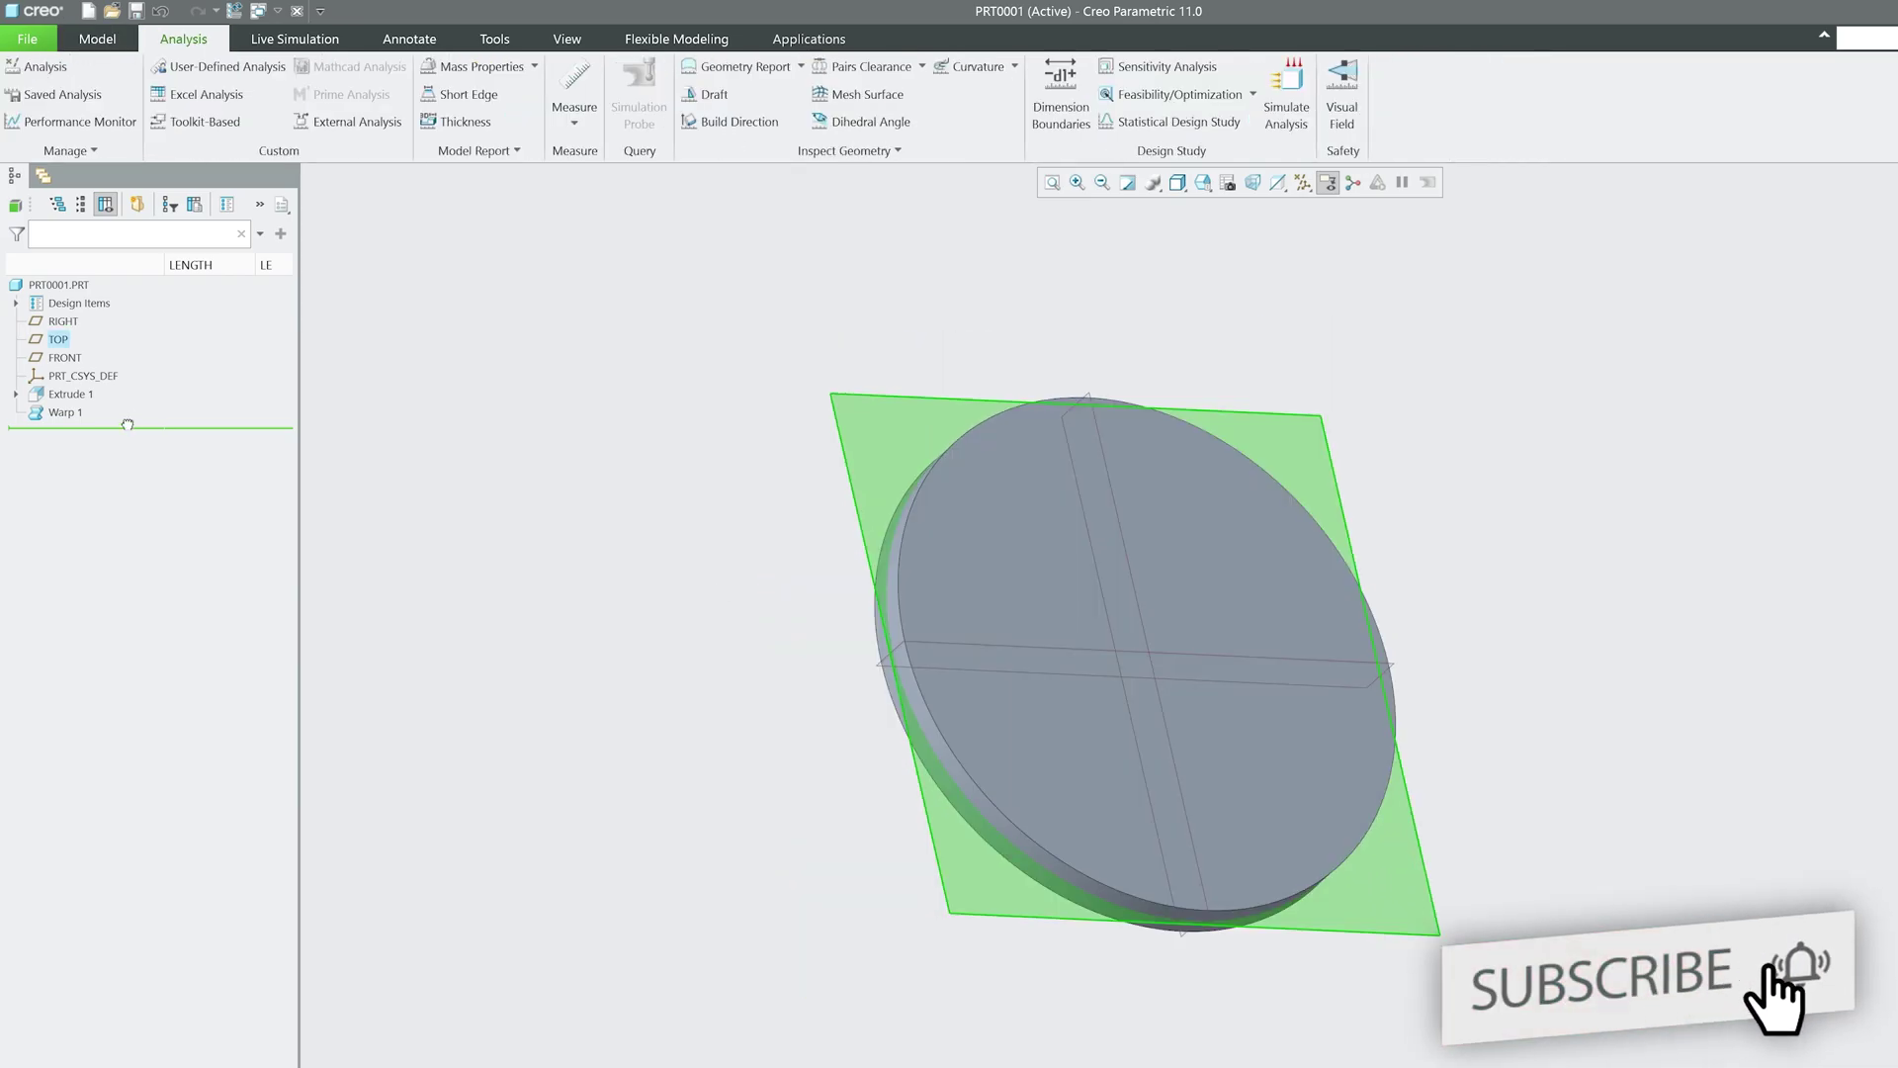
pyautogui.moveTo(127, 425); pyautogui.dragTo(123, 408)
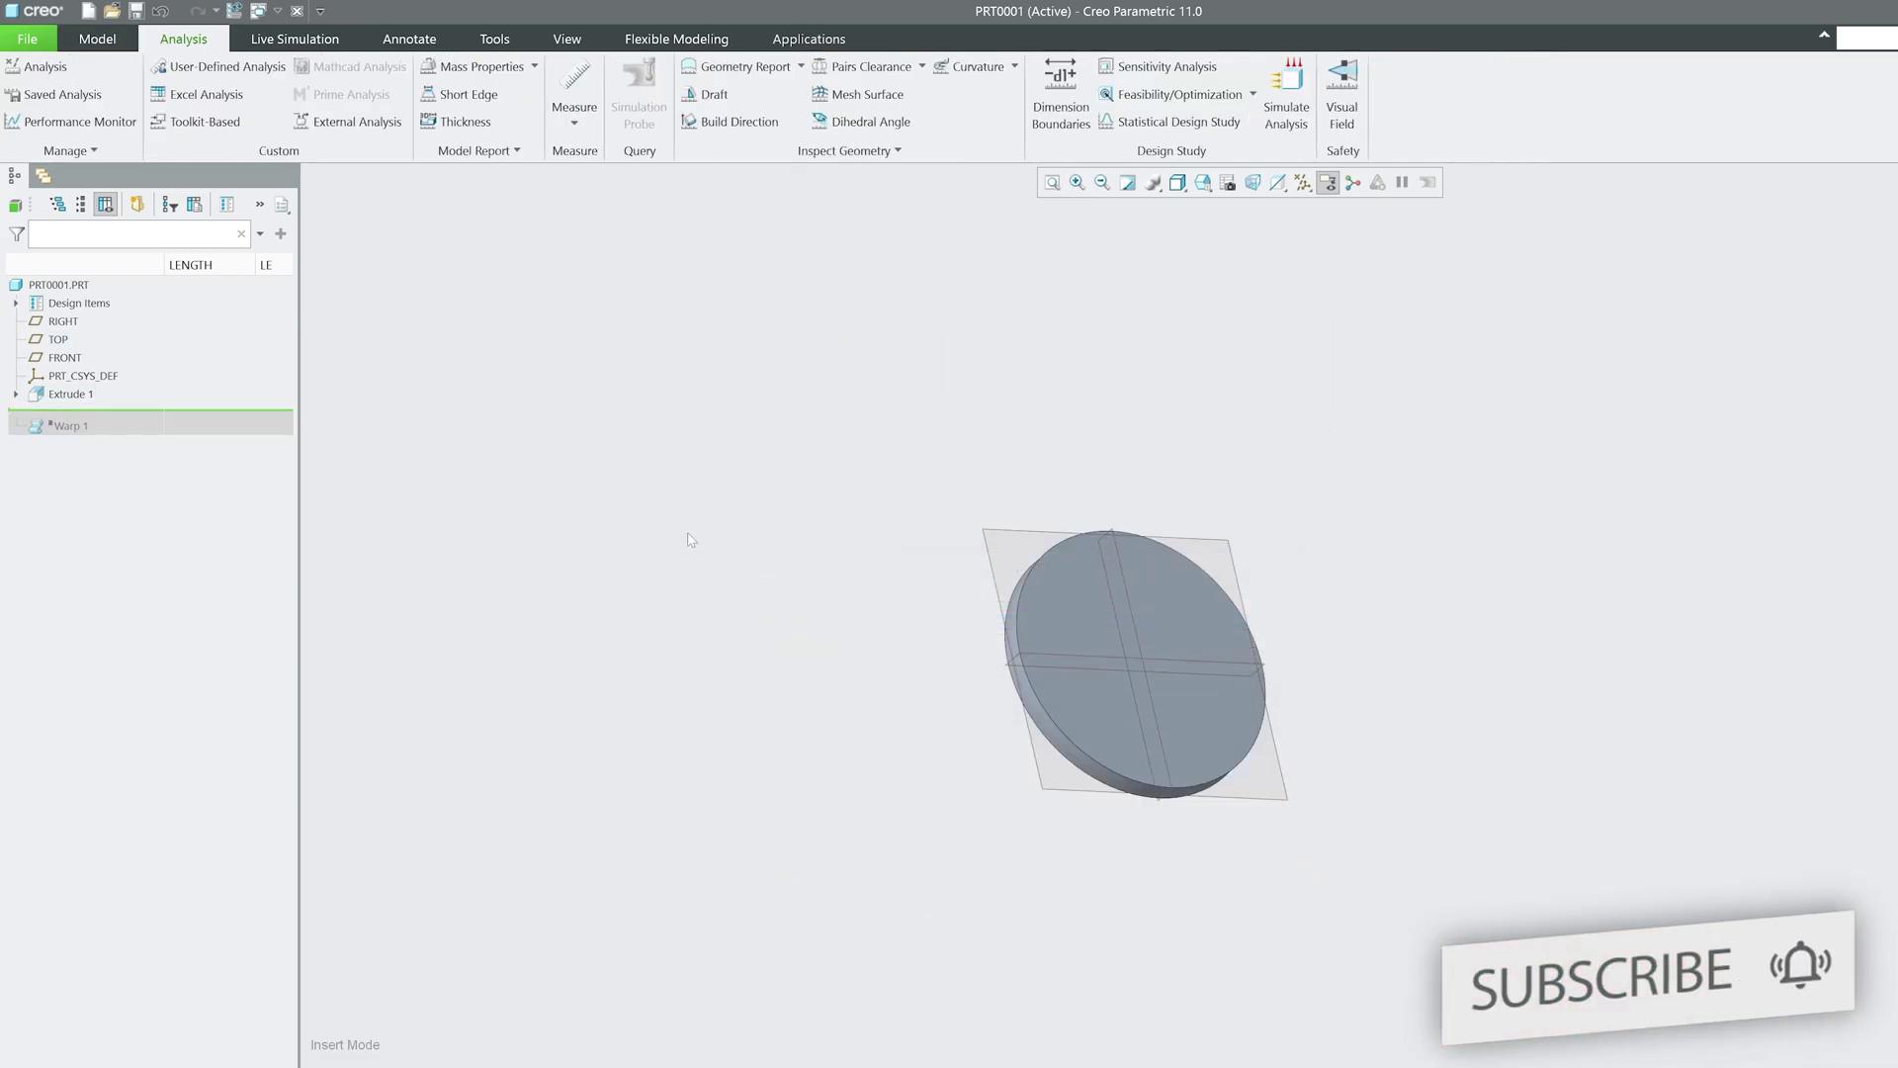
# Step: Measure the disc diameter before and after Warp 1 (300 vs 599.999 mm)
pyautogui.click(565, 125)
pyautogui.click(598, 248)
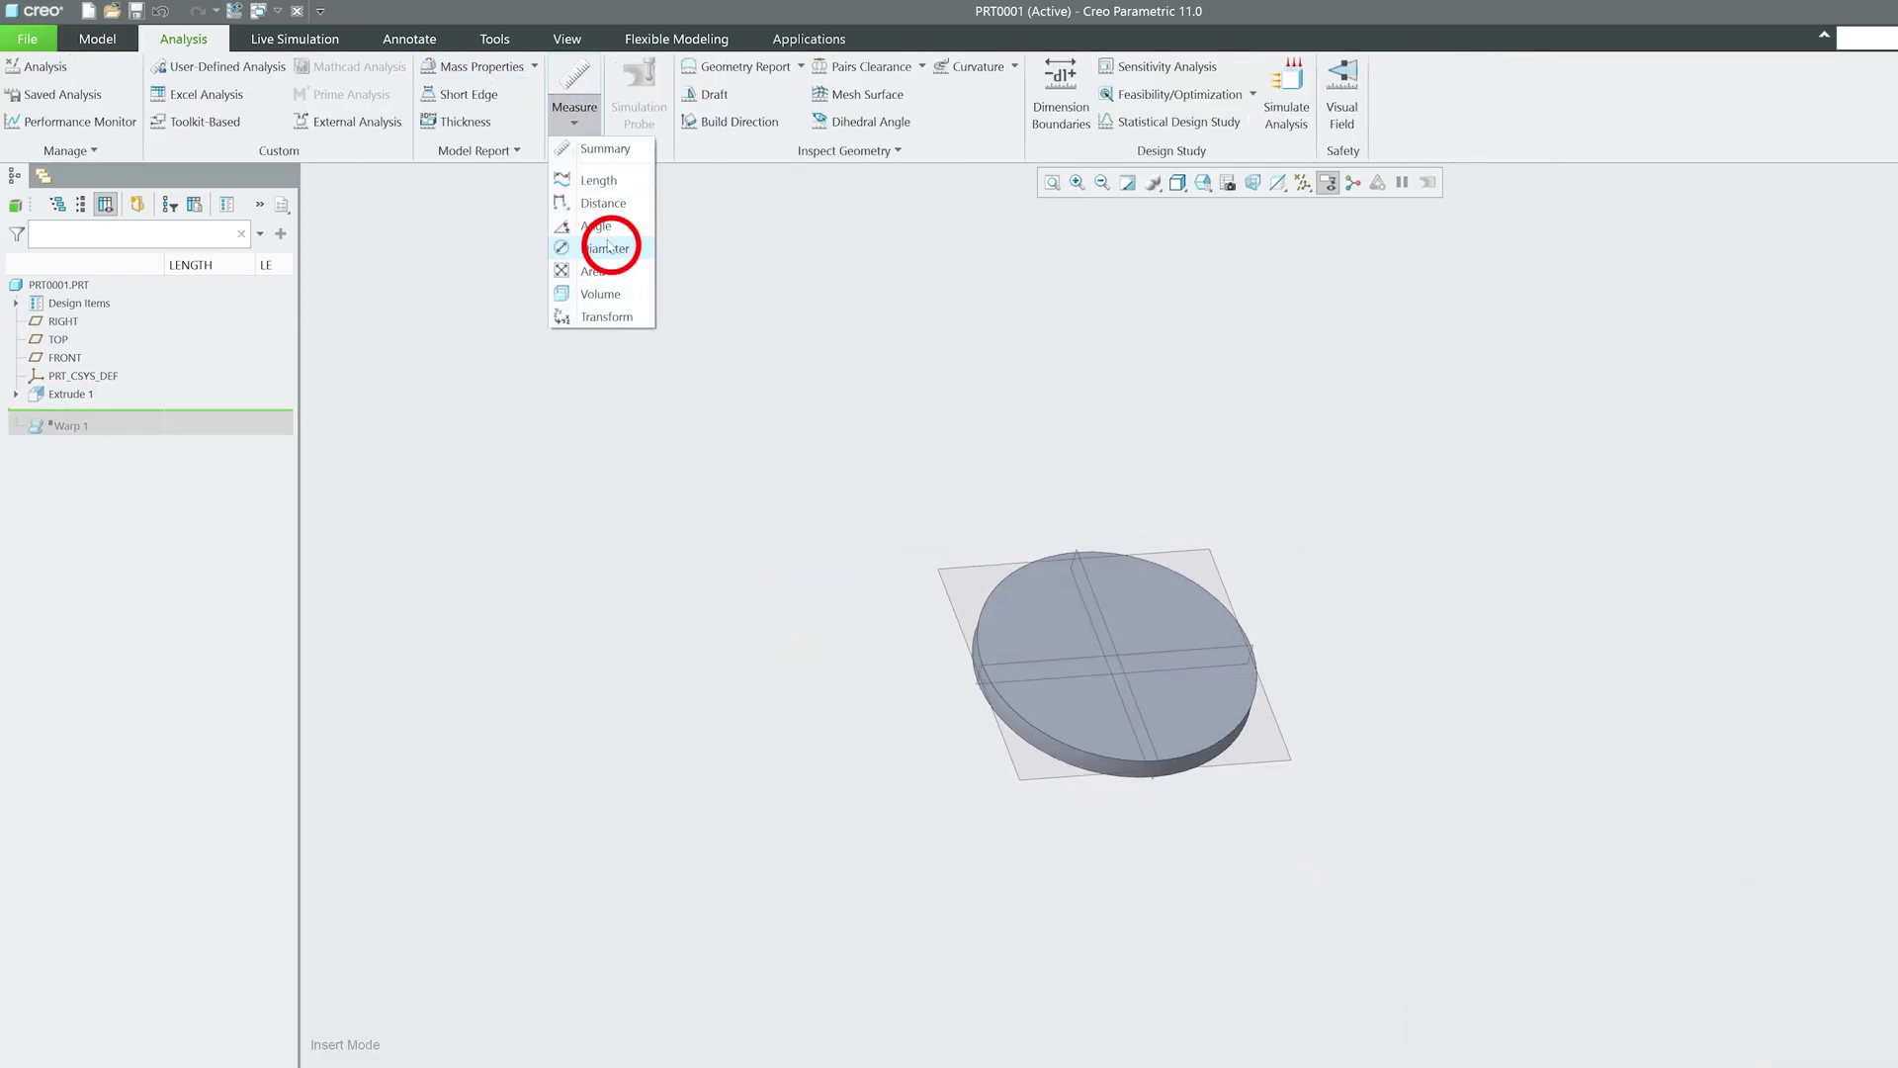
pyautogui.scroll(5, 1181, 831)
pyautogui.click(997, 630)
pyautogui.scroll(-5, 1190, 856)
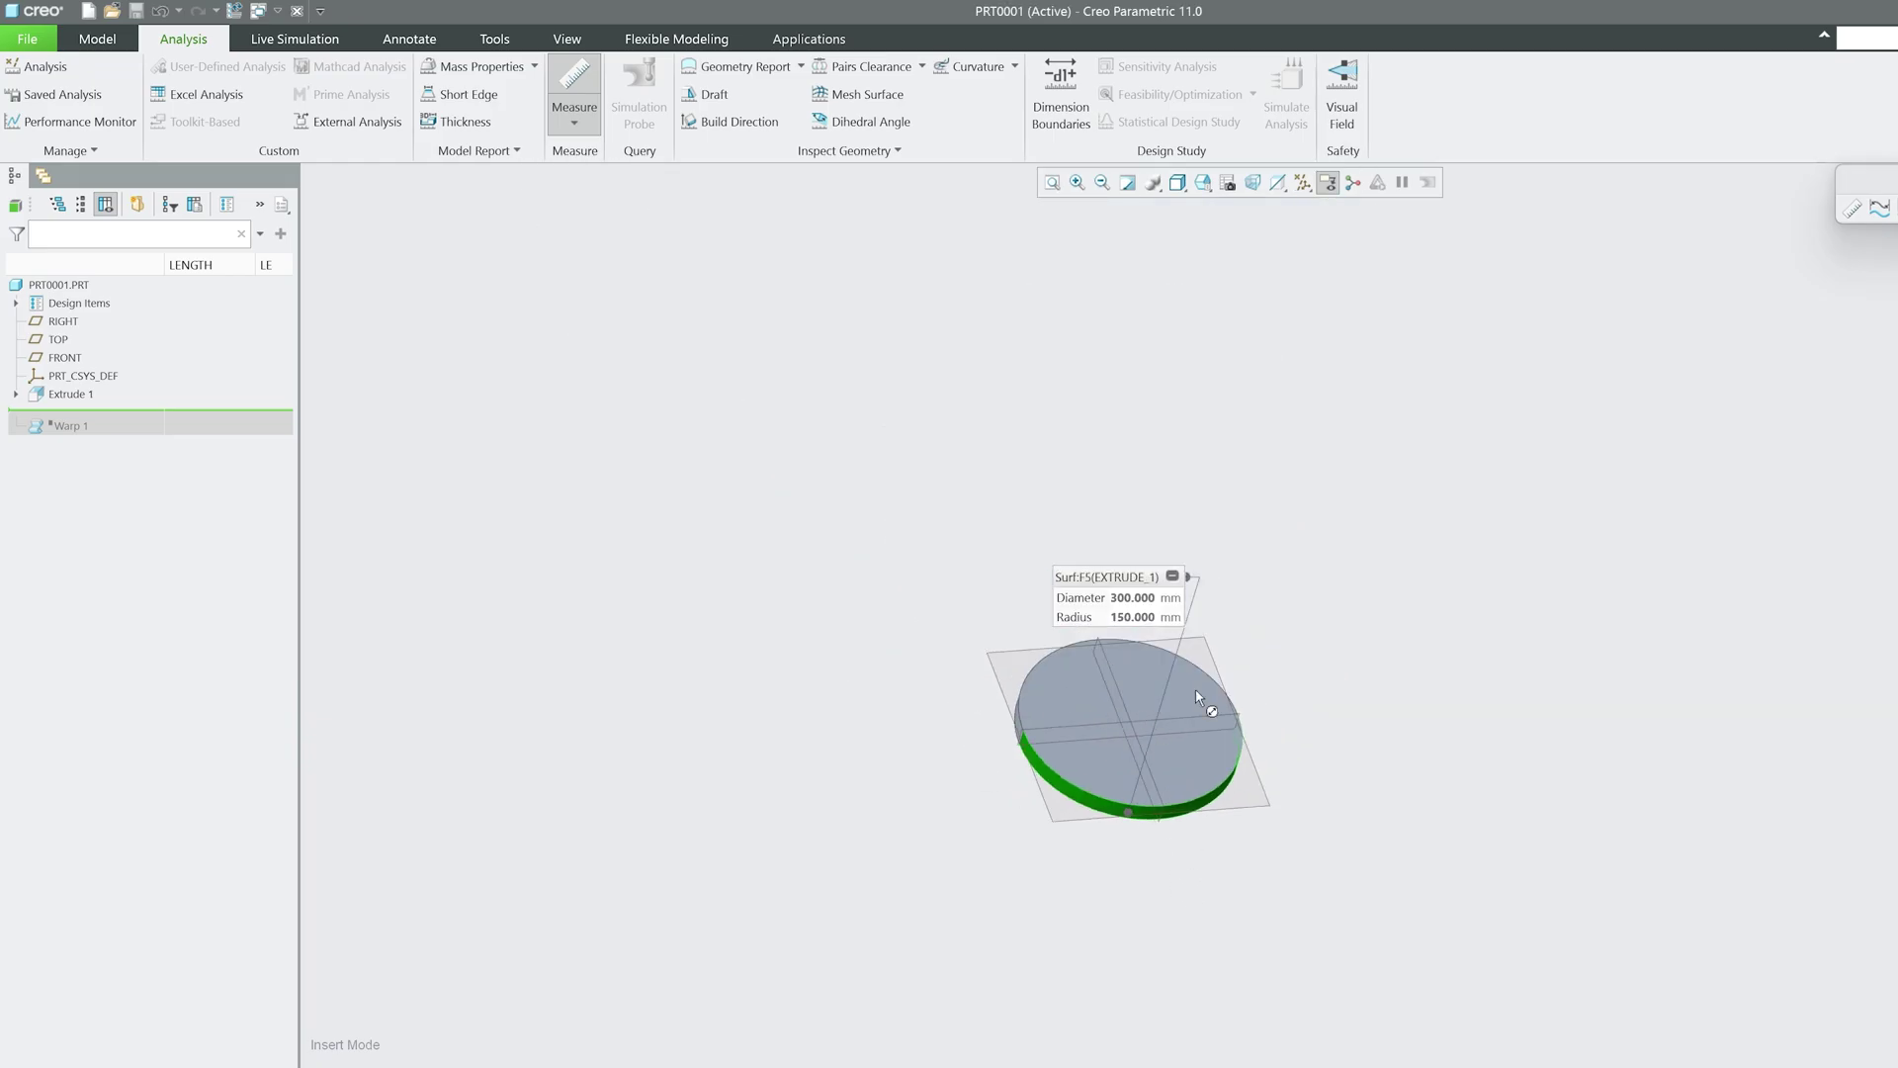
pyautogui.click(1896, 181)
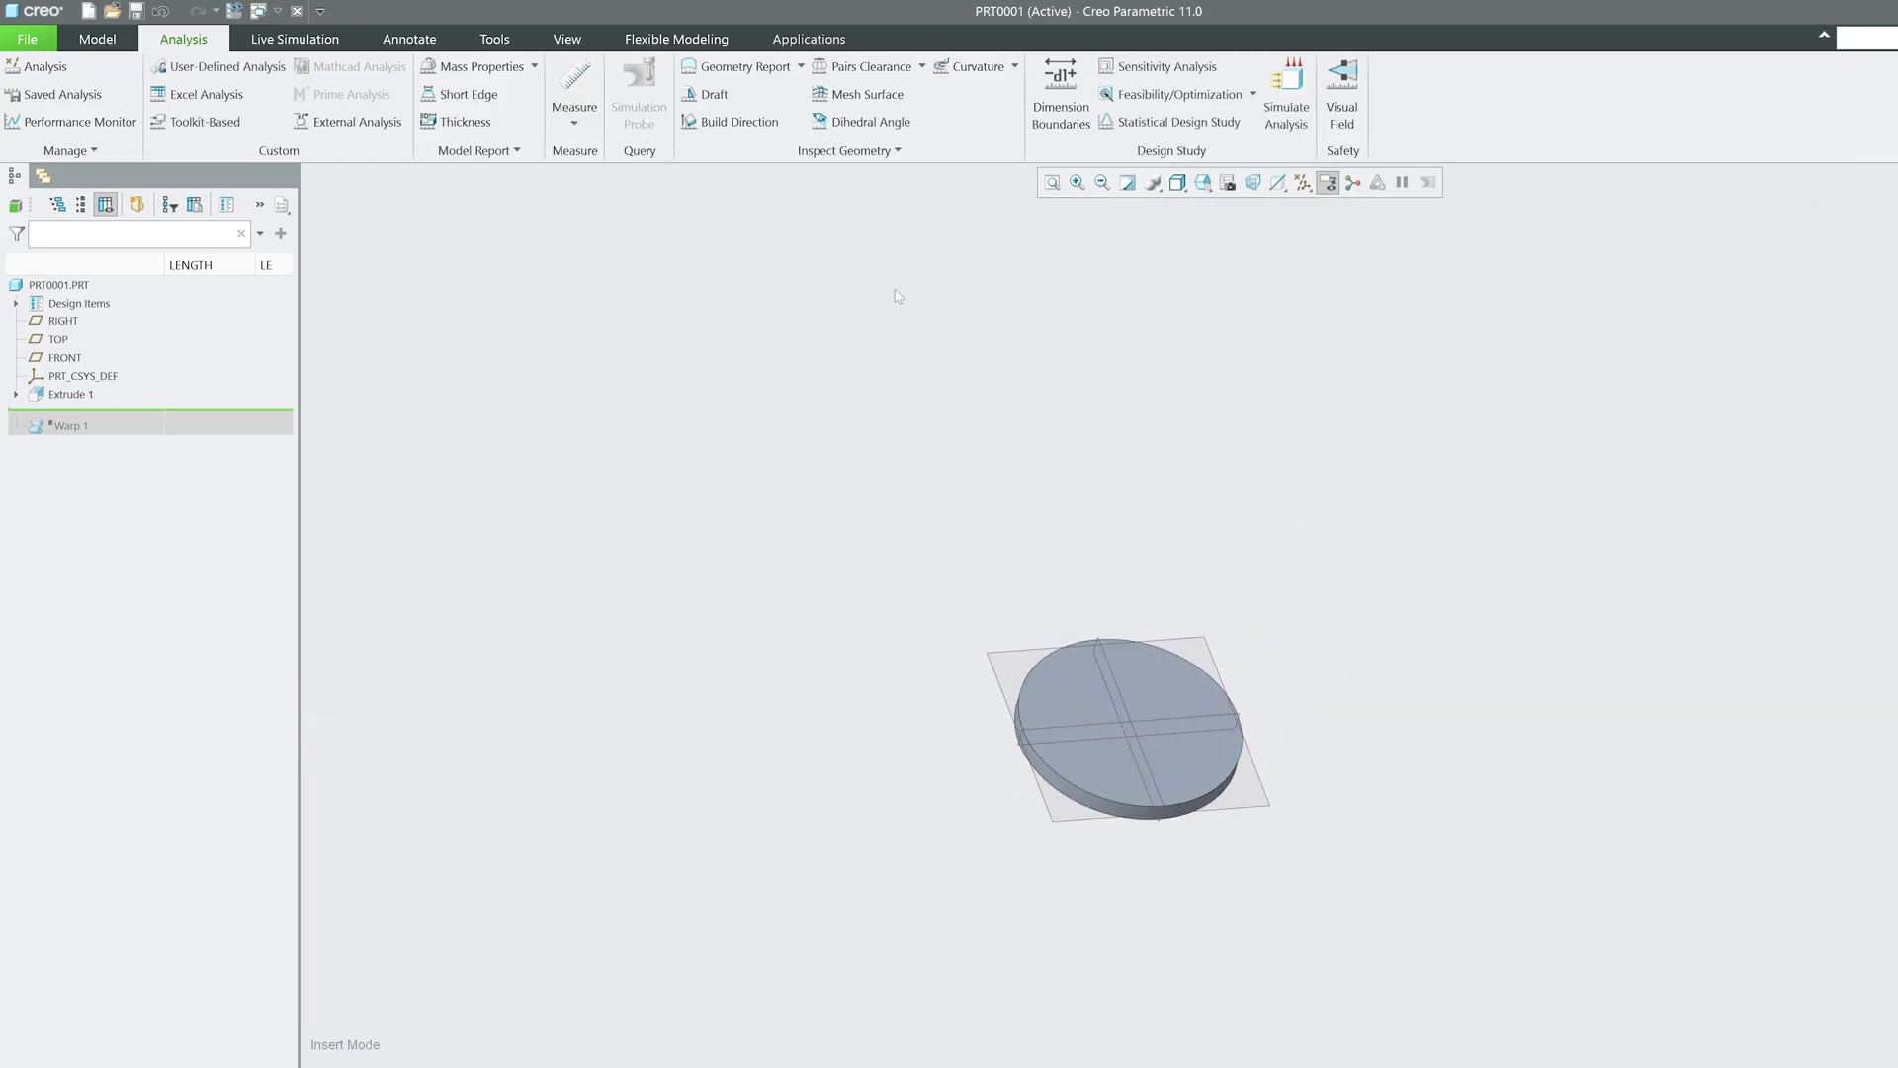
pyautogui.moveTo(105, 409); pyautogui.dragTo(113, 425)
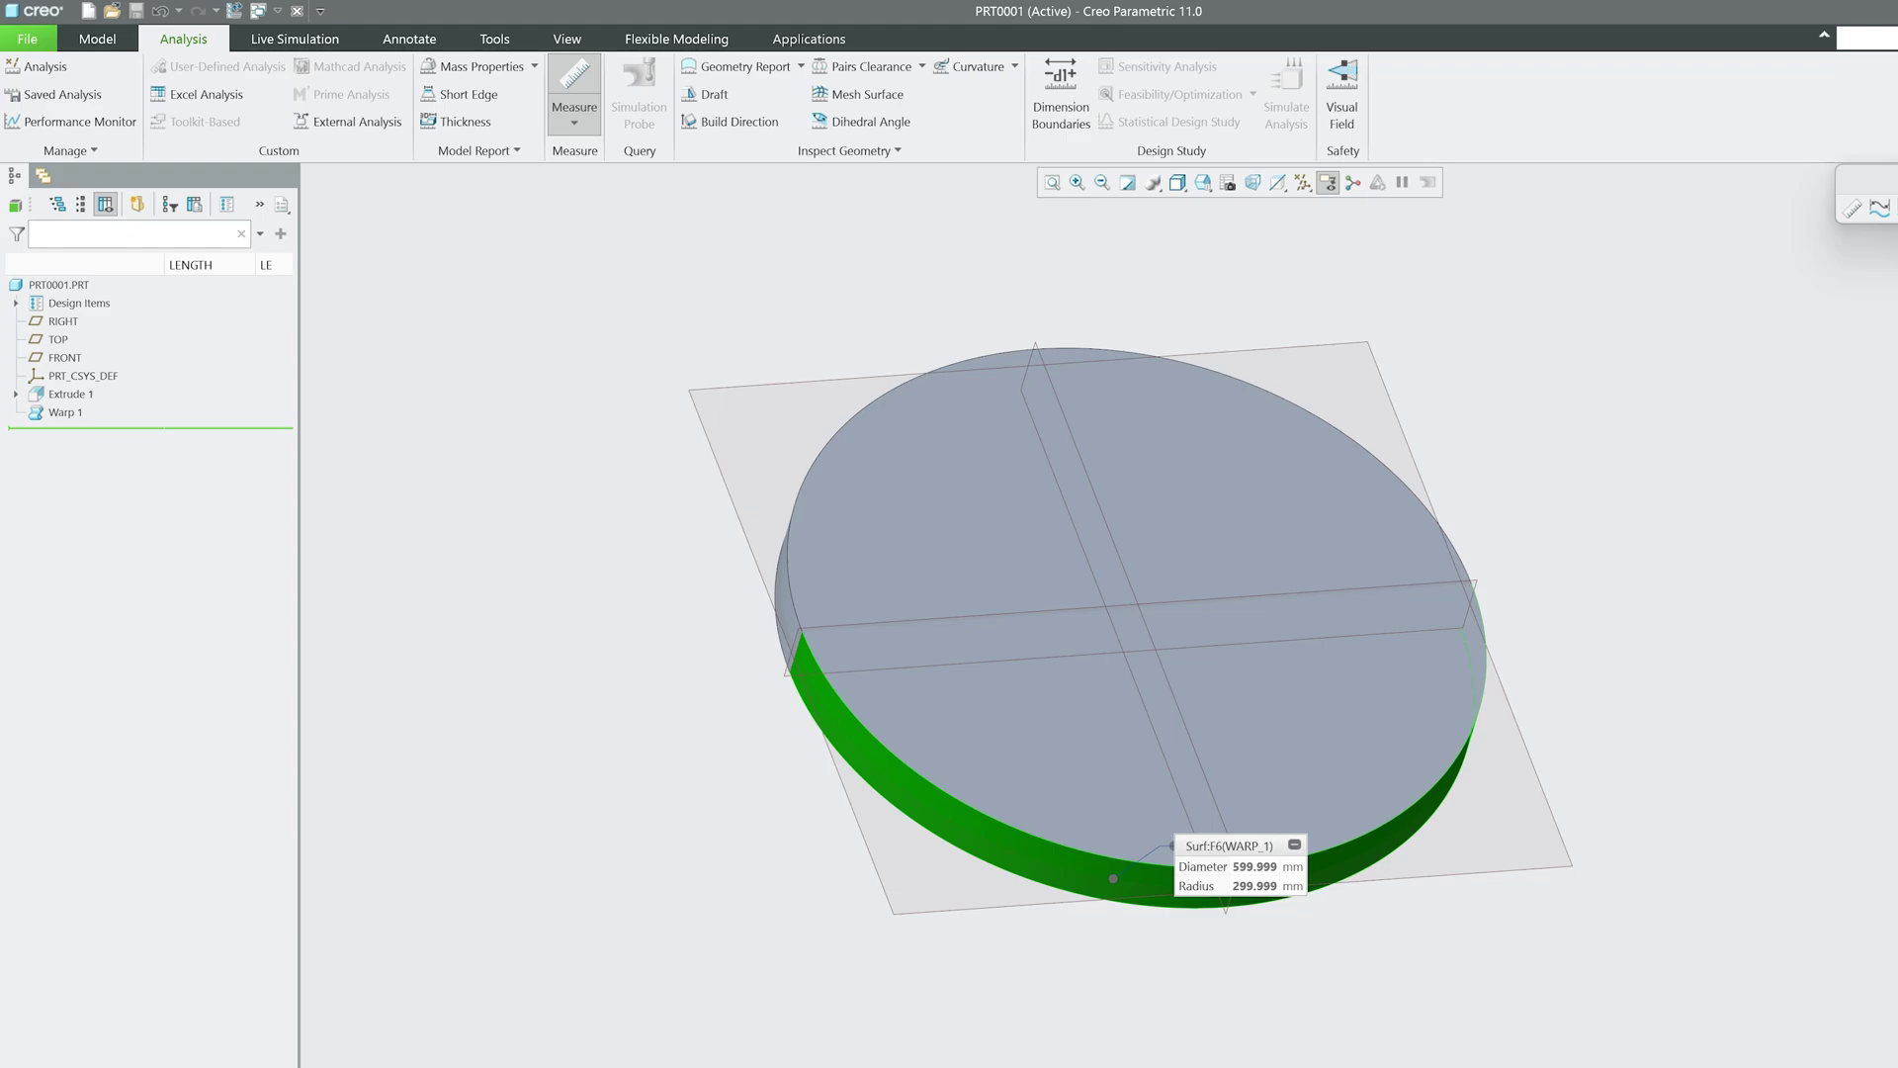
pyautogui.click(1896, 181)
# Step: Delete Warp 1 from the model tree and confirm
pyautogui.moveTo(1157, 561); pyautogui.dragTo(995, 564, button='middle')
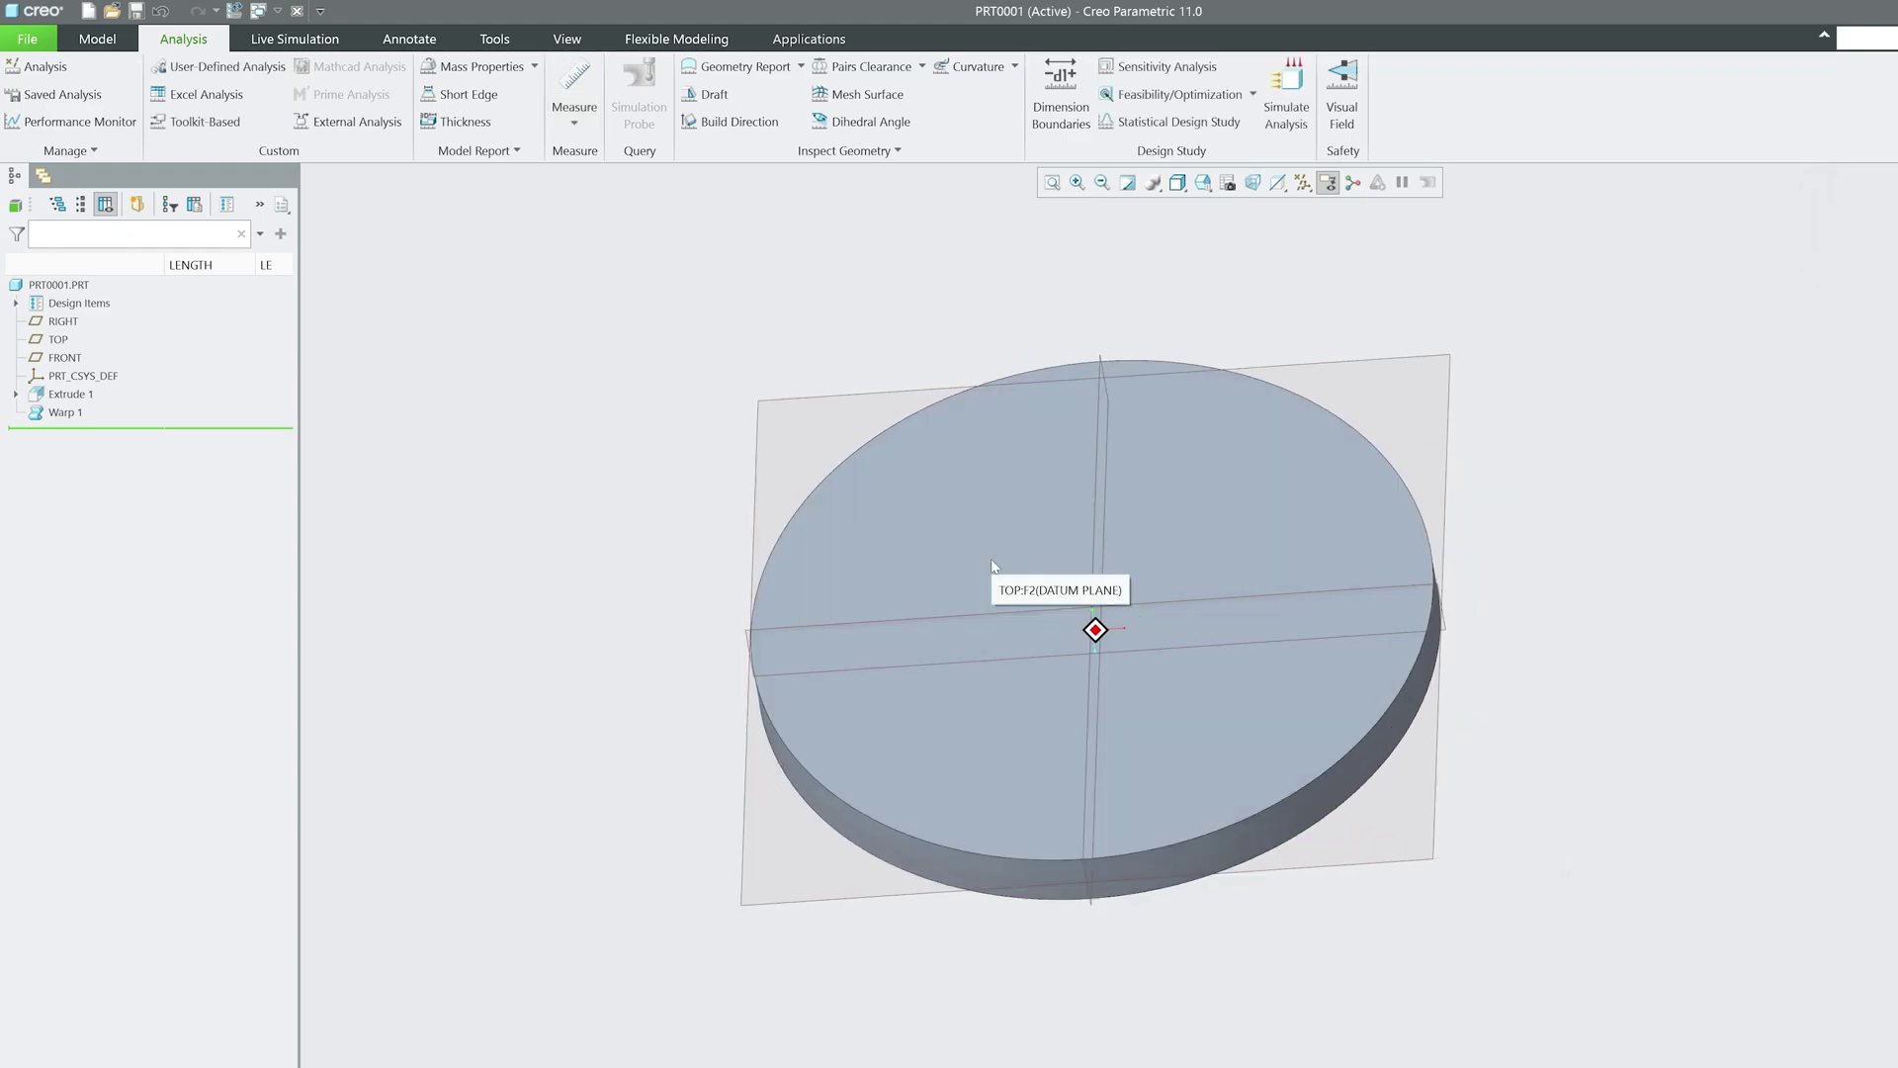
pyautogui.moveTo(630, 342); pyautogui.dragTo(645, 337, button='middle')
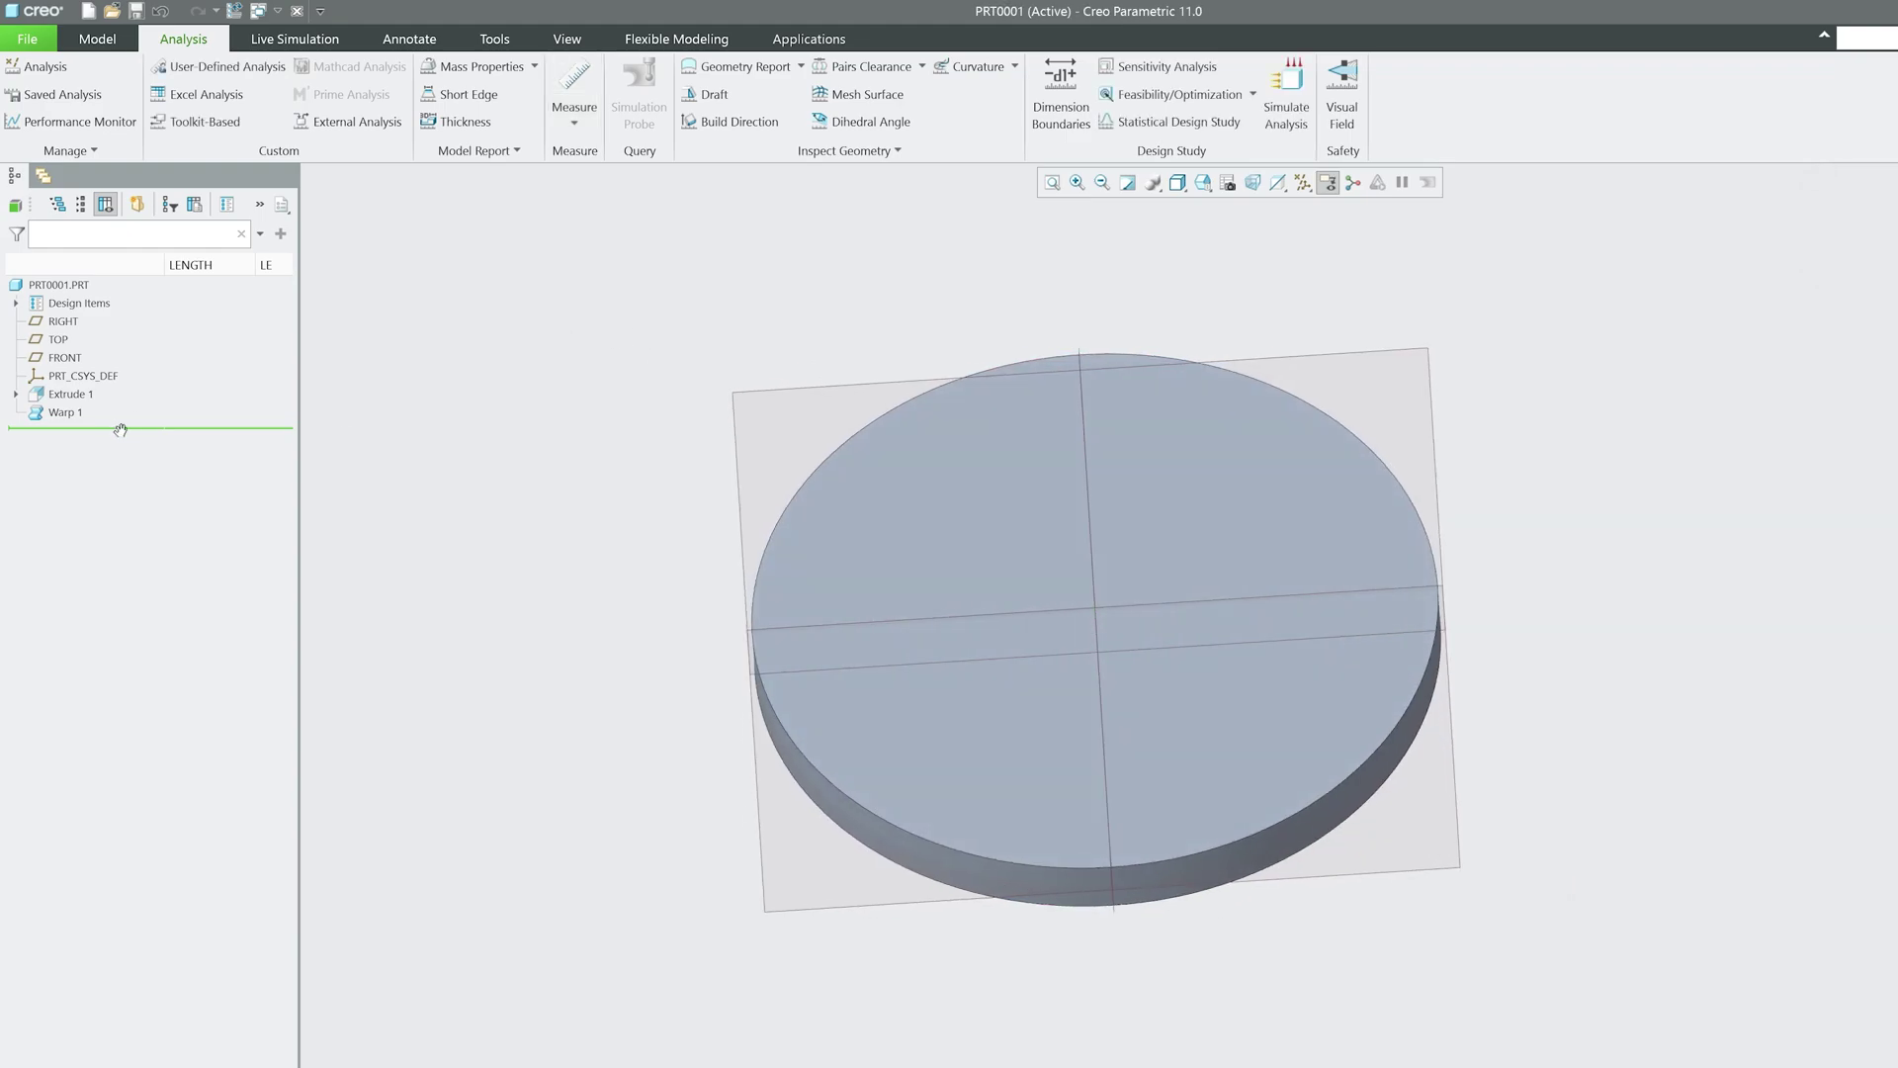
pyautogui.rightClick(57, 412)
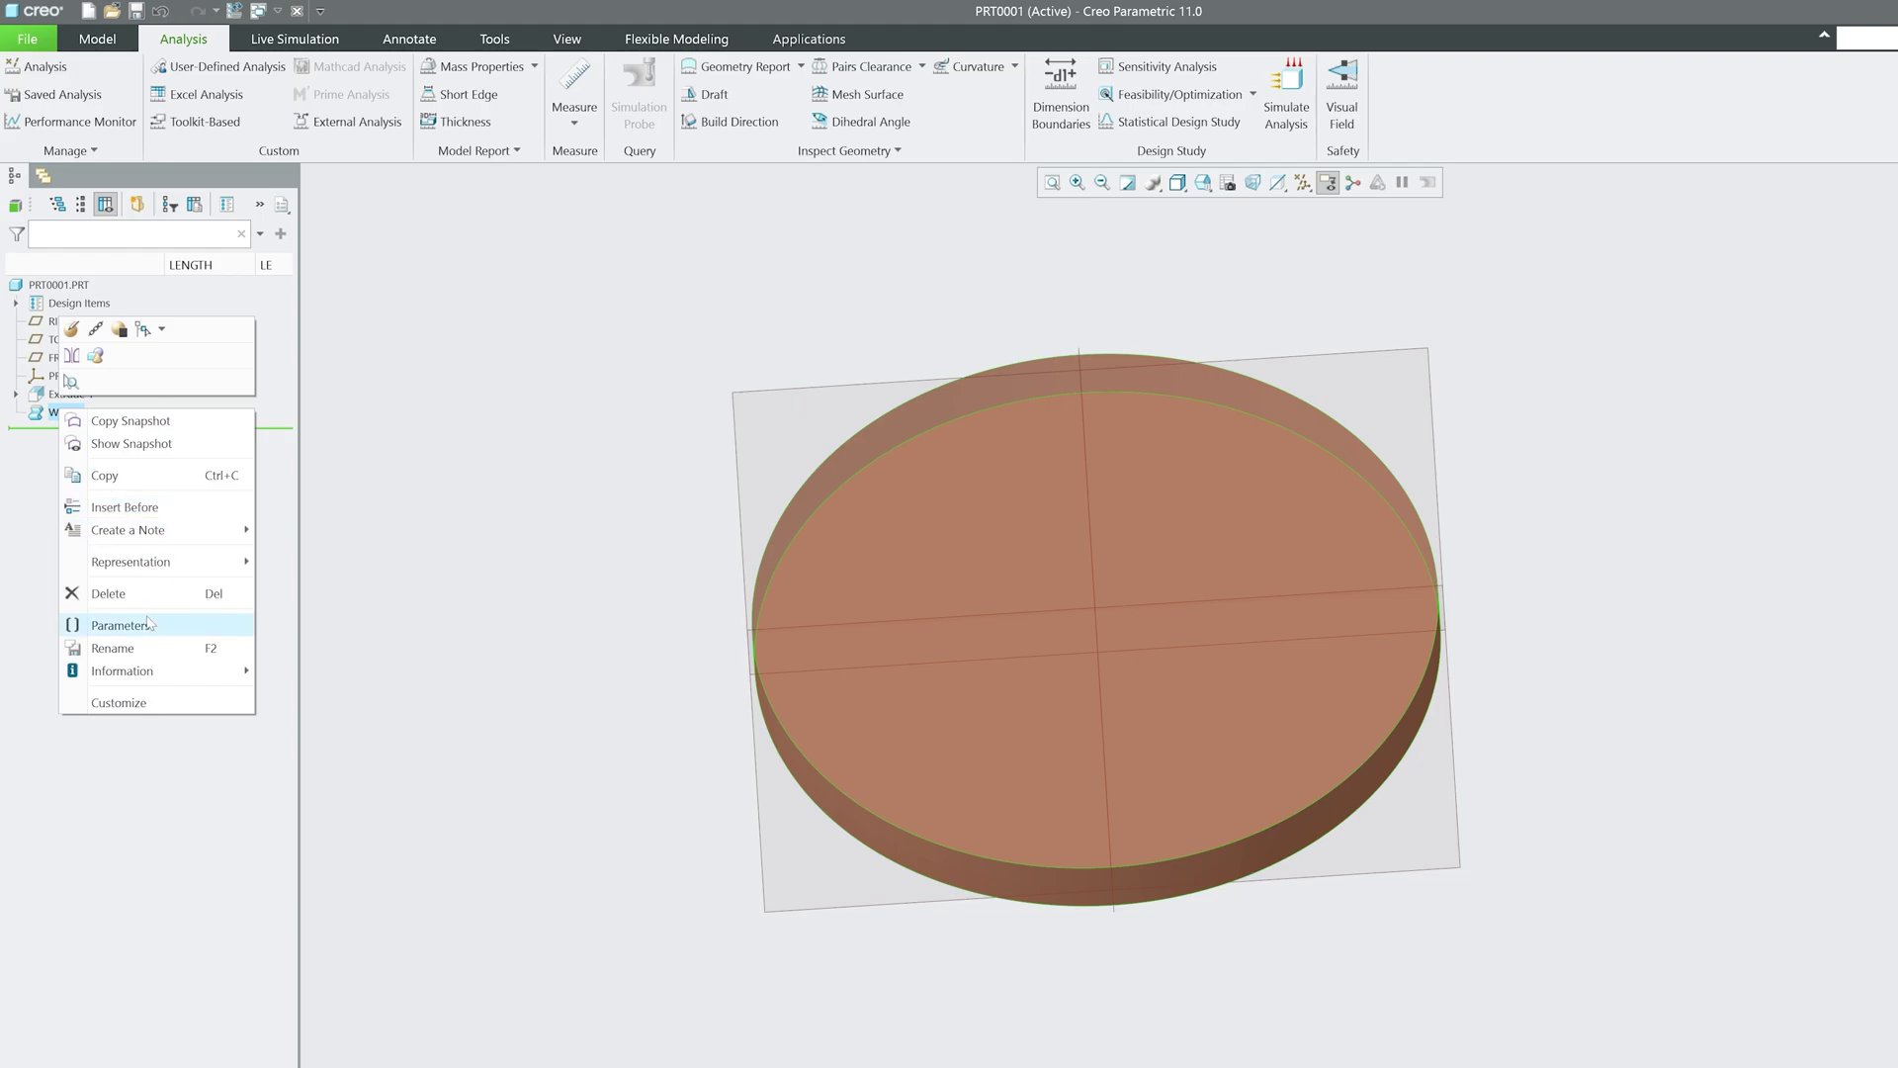
pyautogui.click(153, 594)
pyautogui.click(1159, 639)
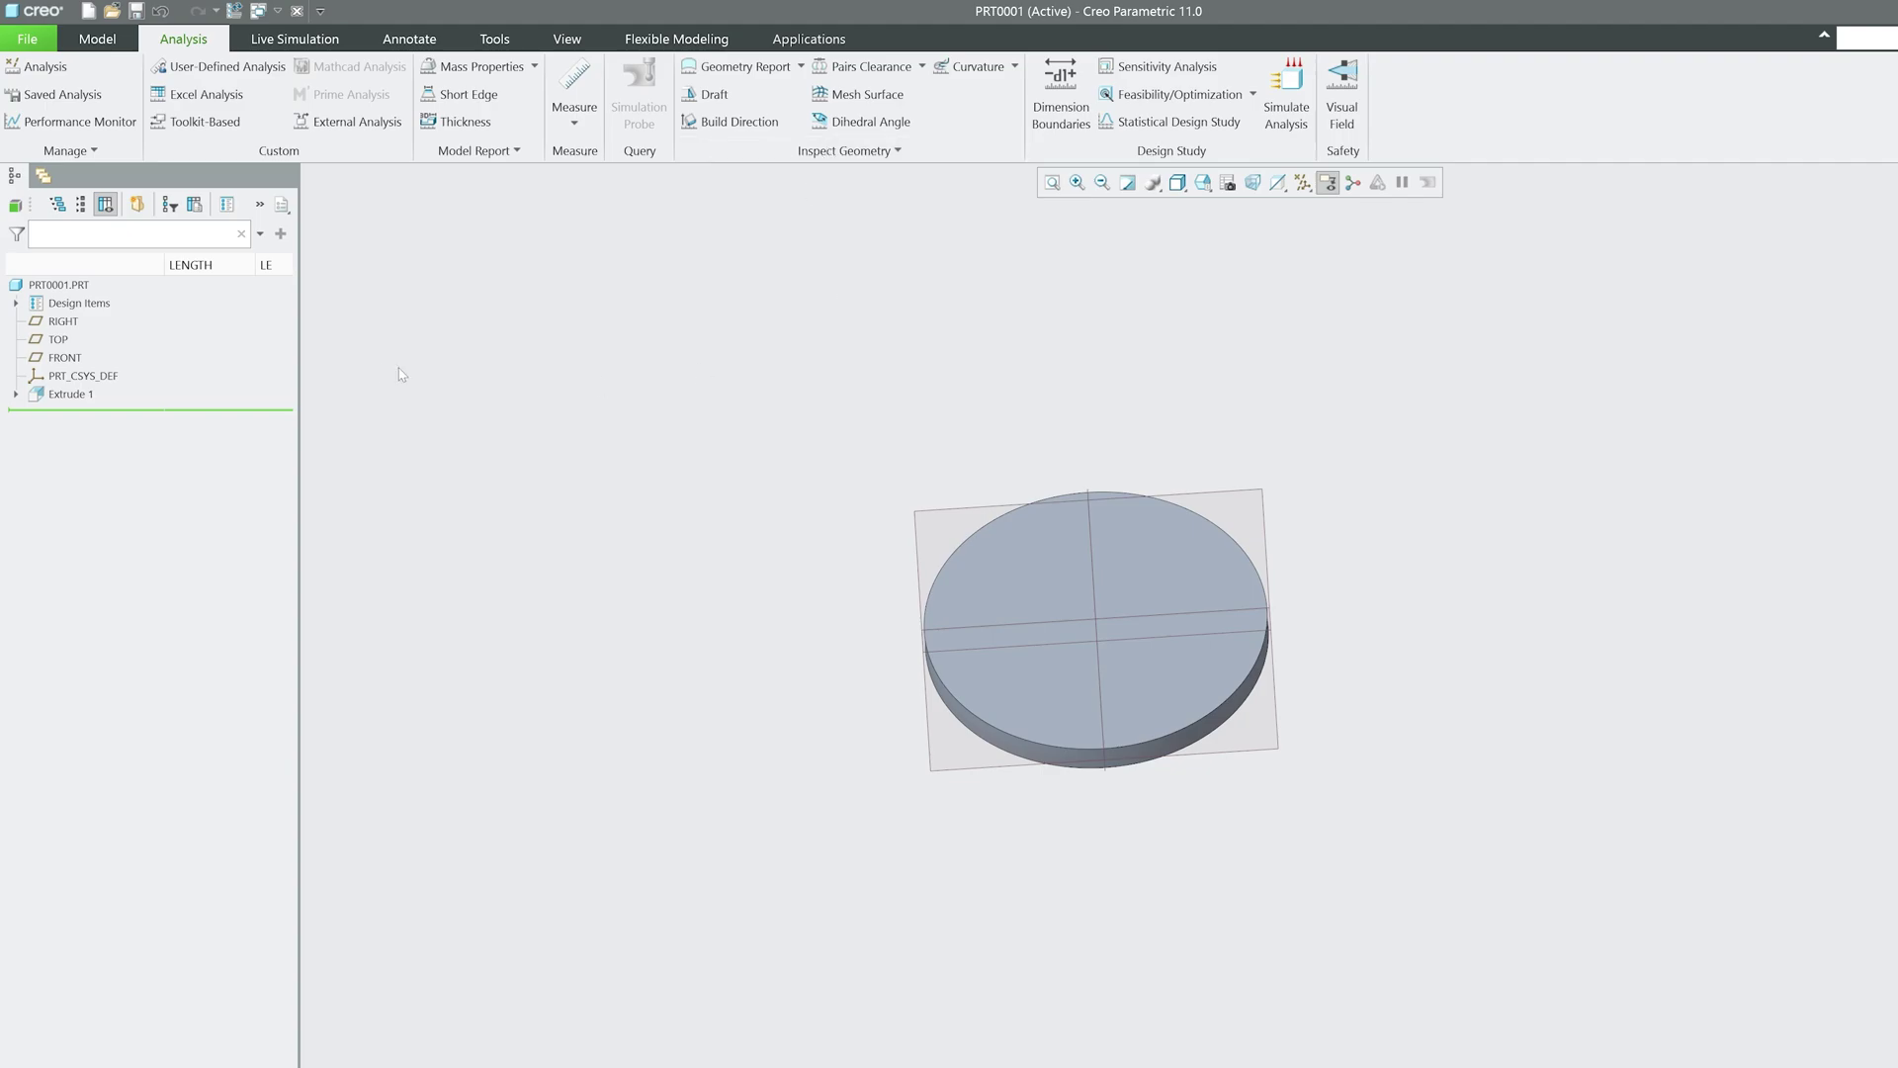
# Step: Start a new Warp on Body 1 using the bounding-box corner Warp tool
pyautogui.click(126, 39)
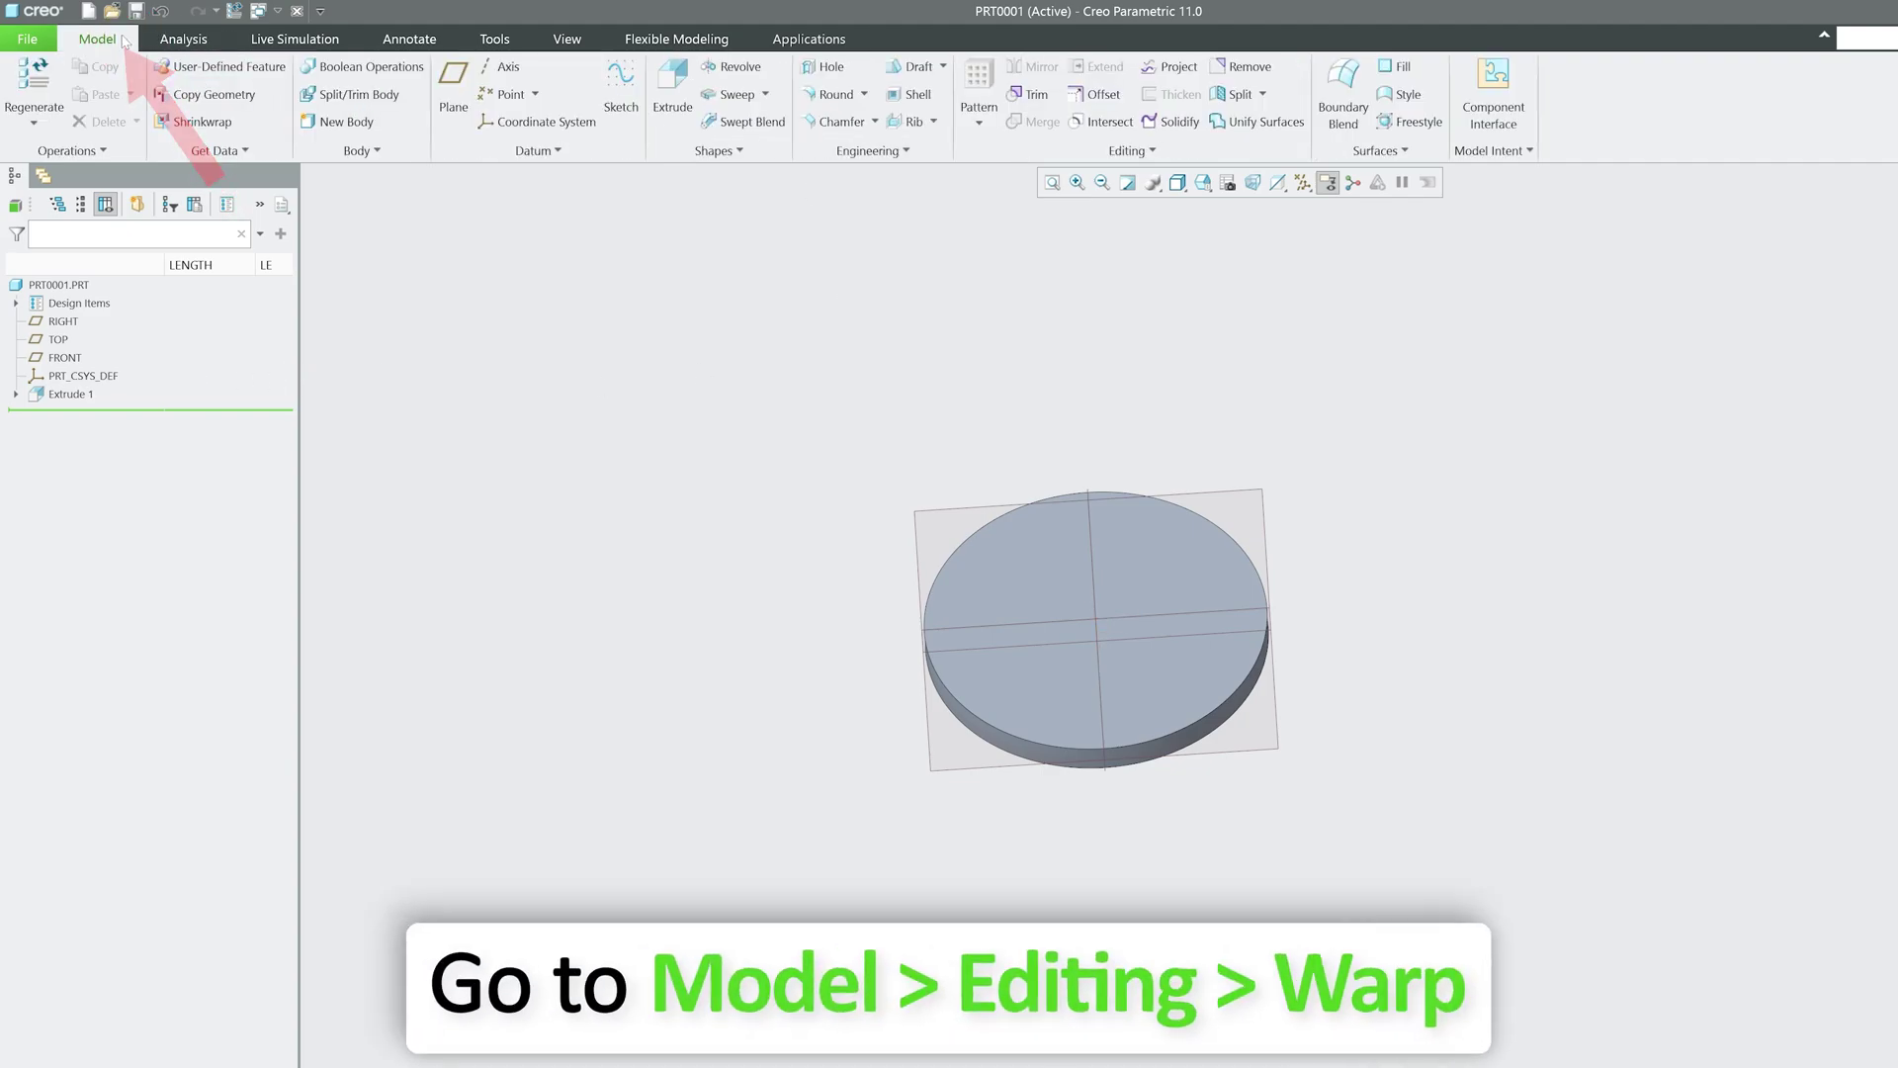
pyautogui.click(1127, 150)
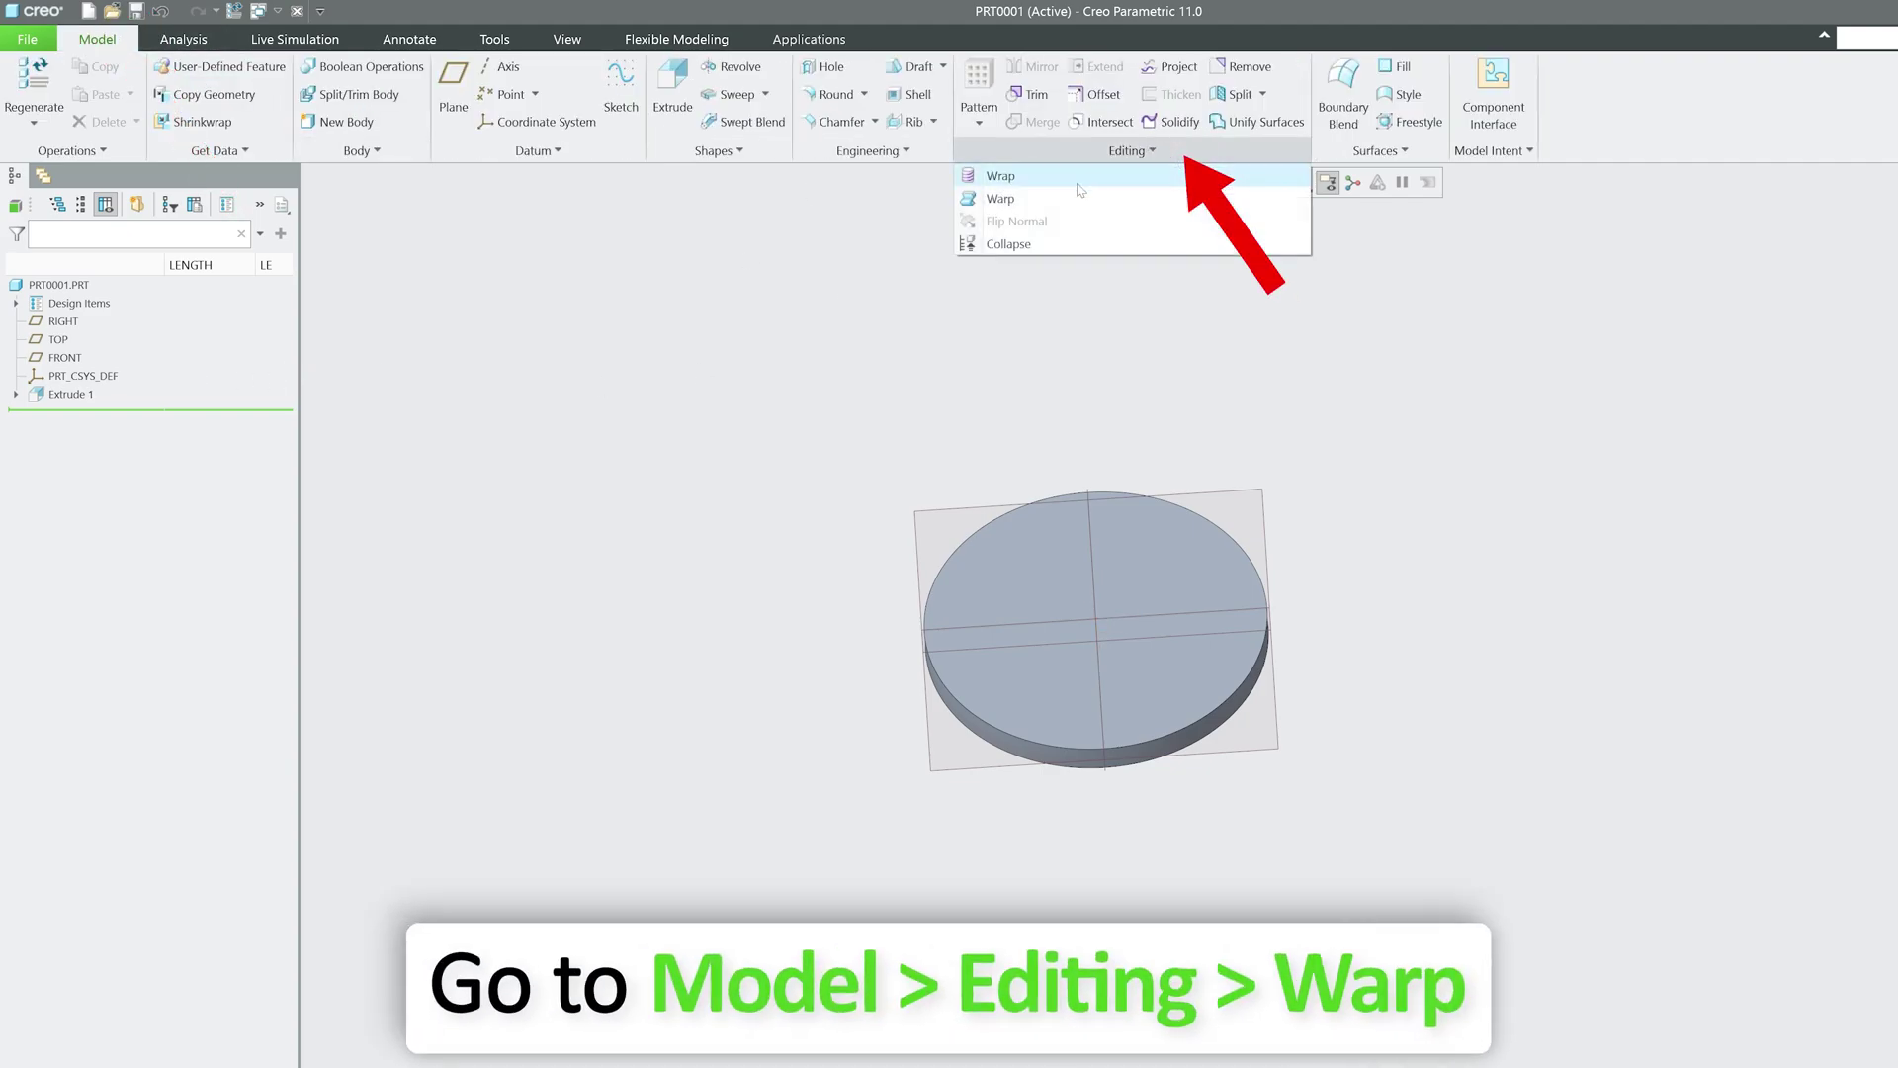
pyautogui.click(1065, 199)
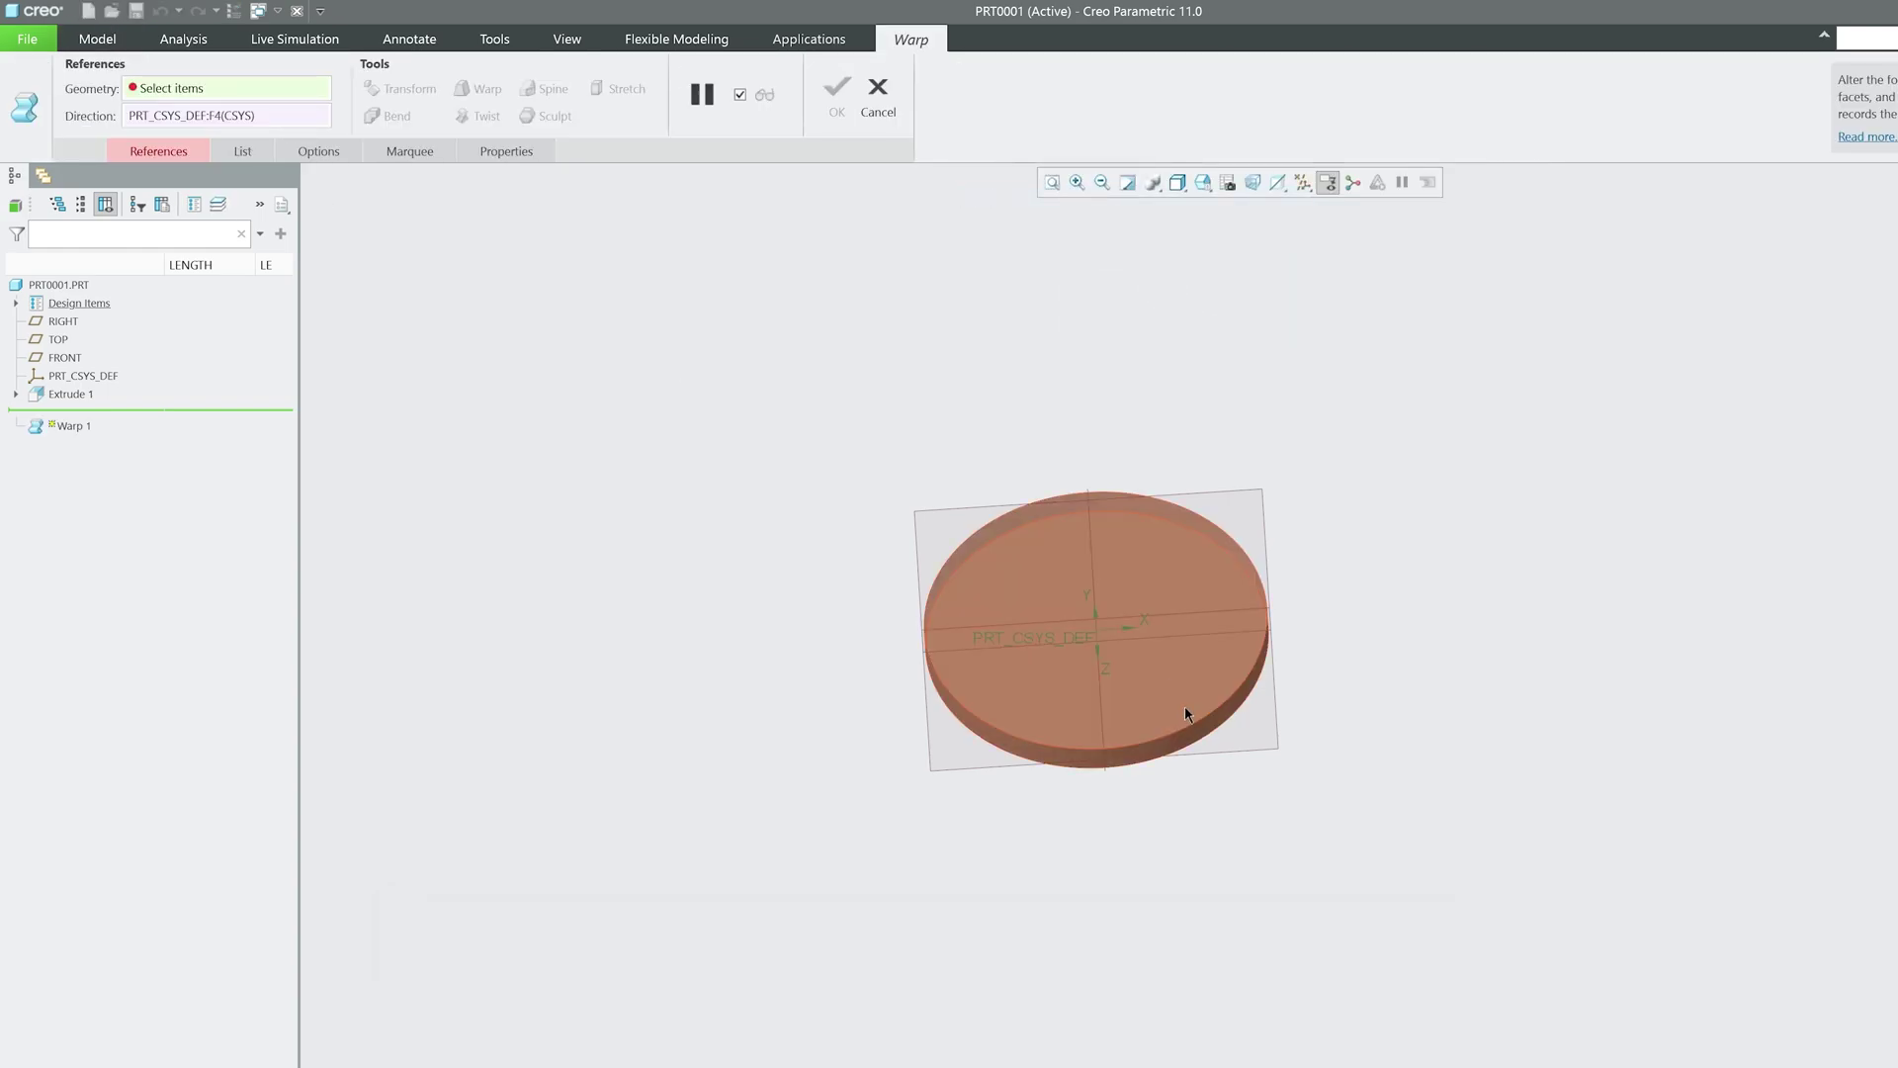
pyautogui.click(1019, 566)
pyautogui.click(242, 151)
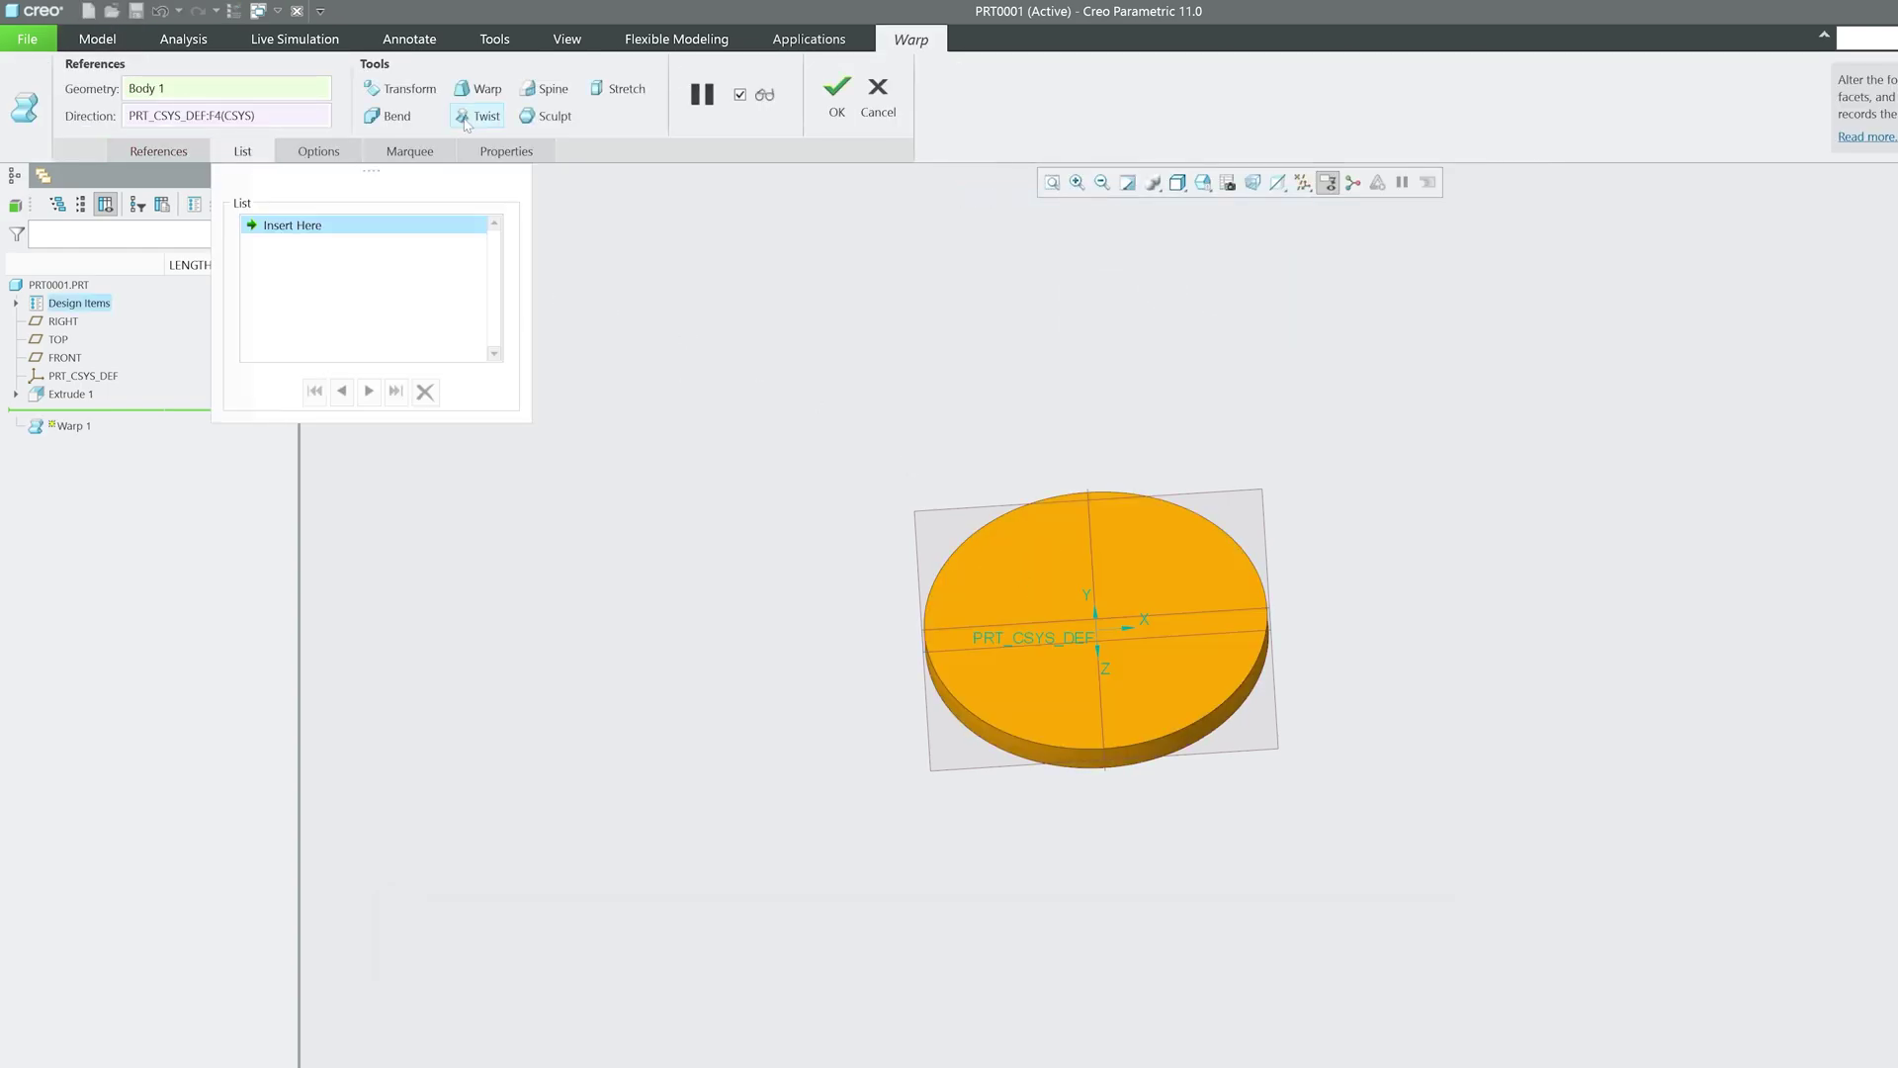
pyautogui.click(494, 96)
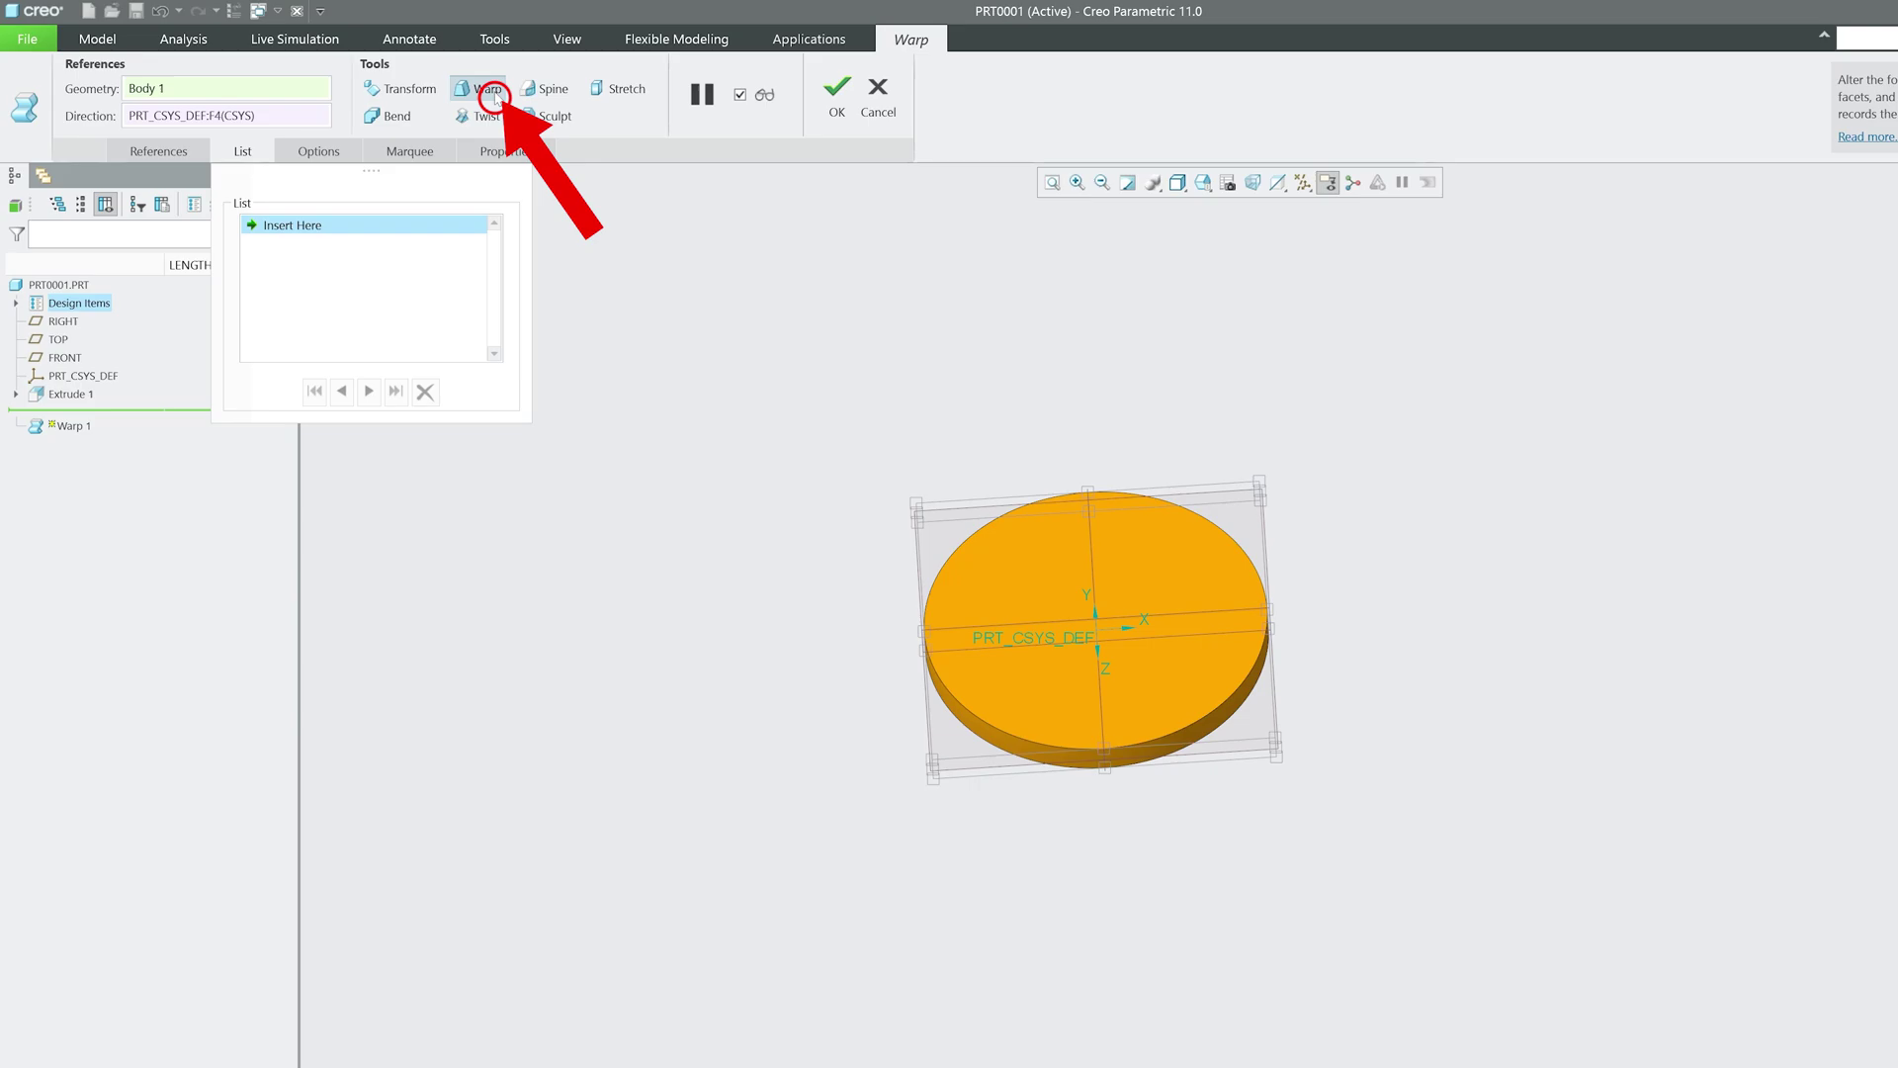
# Step: Drag bounding-box corners to skew and taper the disc into a lopsided shape
pyautogui.scroll(-4, 1238, 514)
pyautogui.moveTo(1191, 632); pyautogui.dragTo(1275, 504, button='middle')
pyautogui.moveTo(1358, 783)
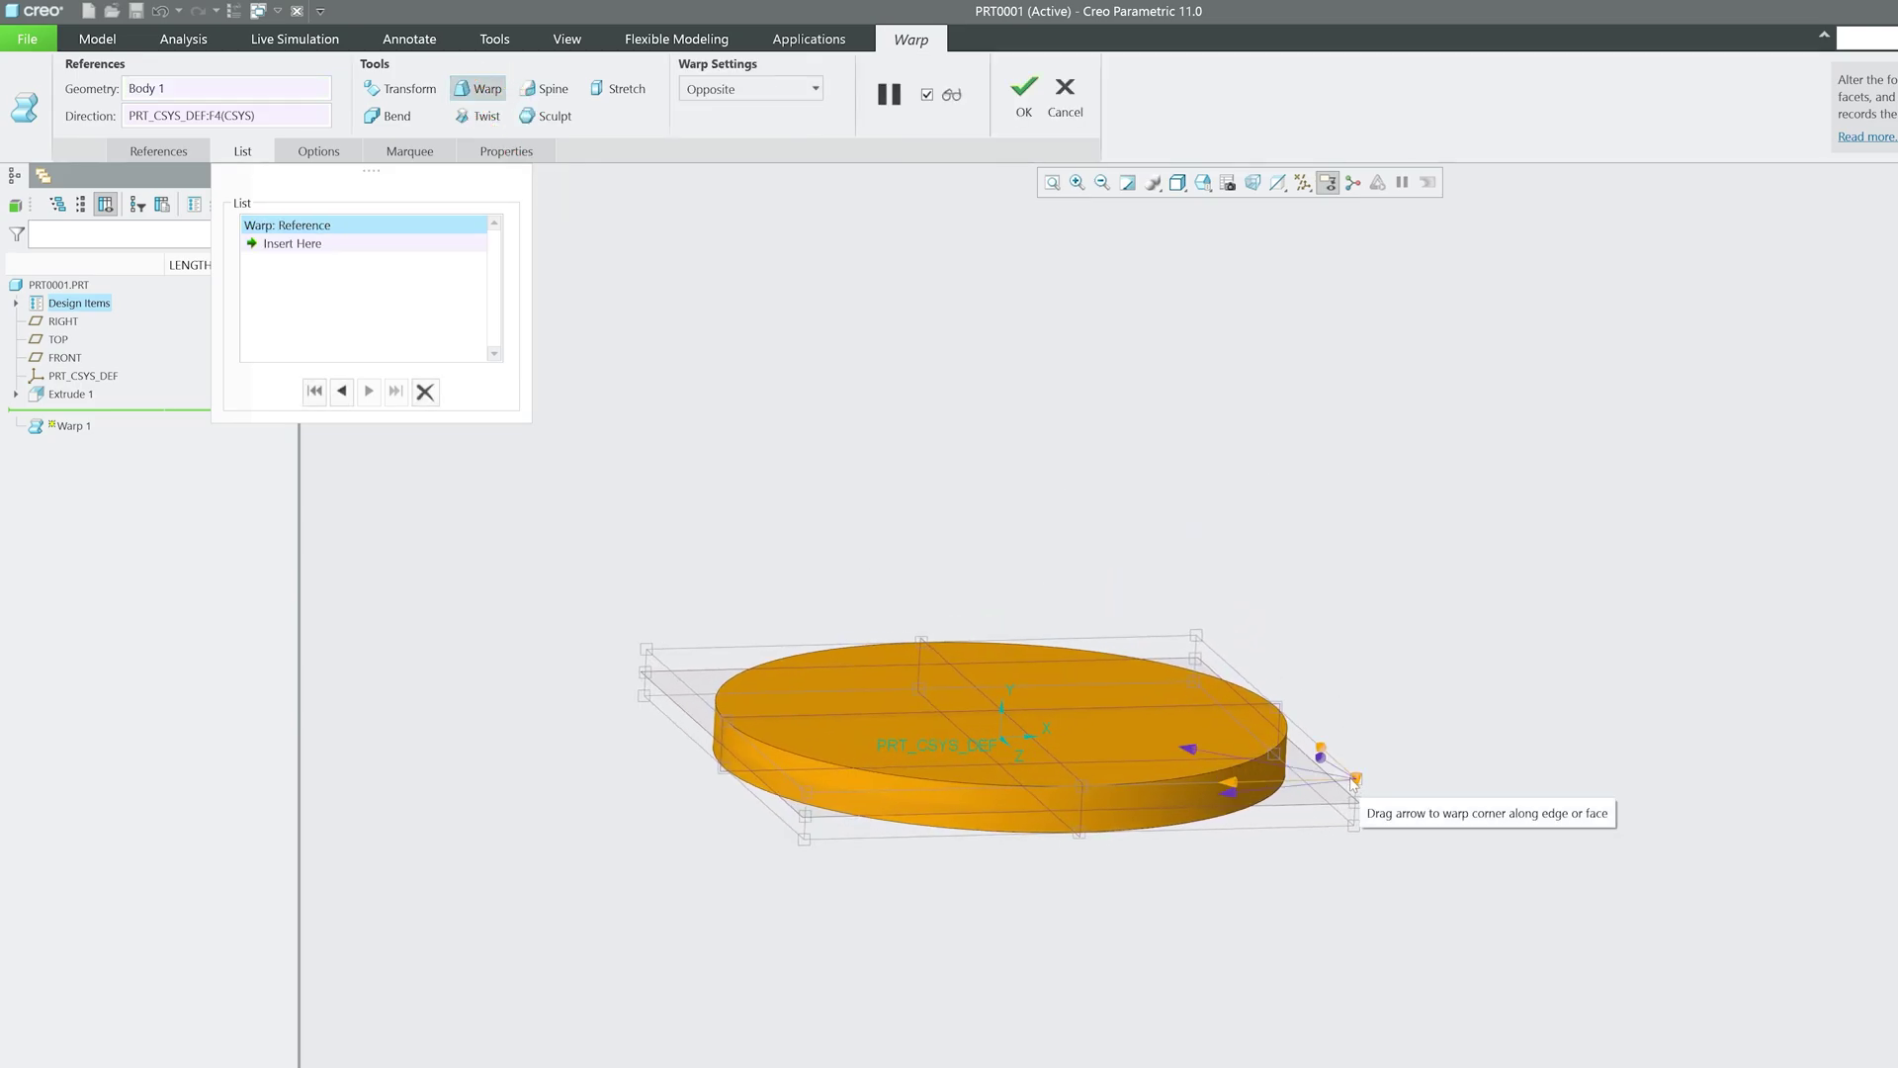
pyautogui.moveTo(1351, 775); pyautogui.dragTo(1350, 780, button='middle')
pyautogui.scroll(-5, 1354, 786)
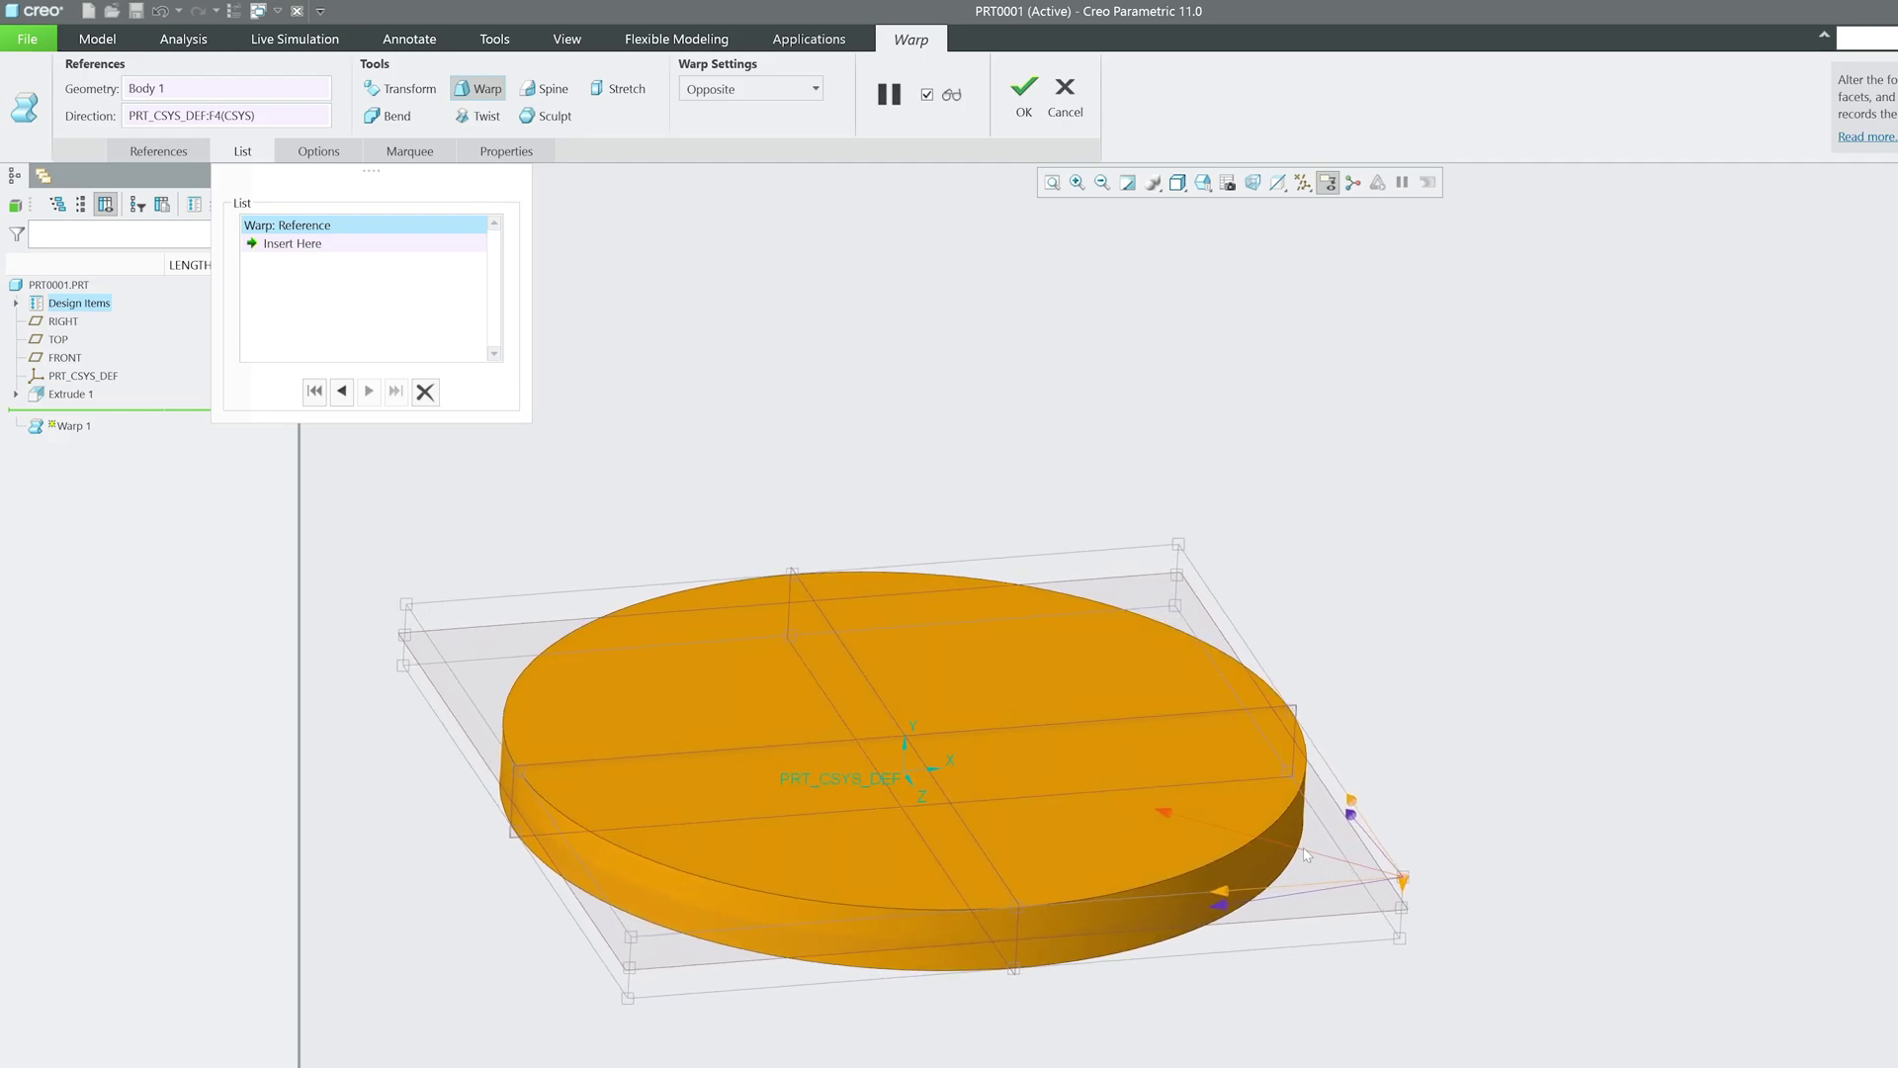
pyautogui.moveTo(1307, 855); pyautogui.dragTo(1194, 767)
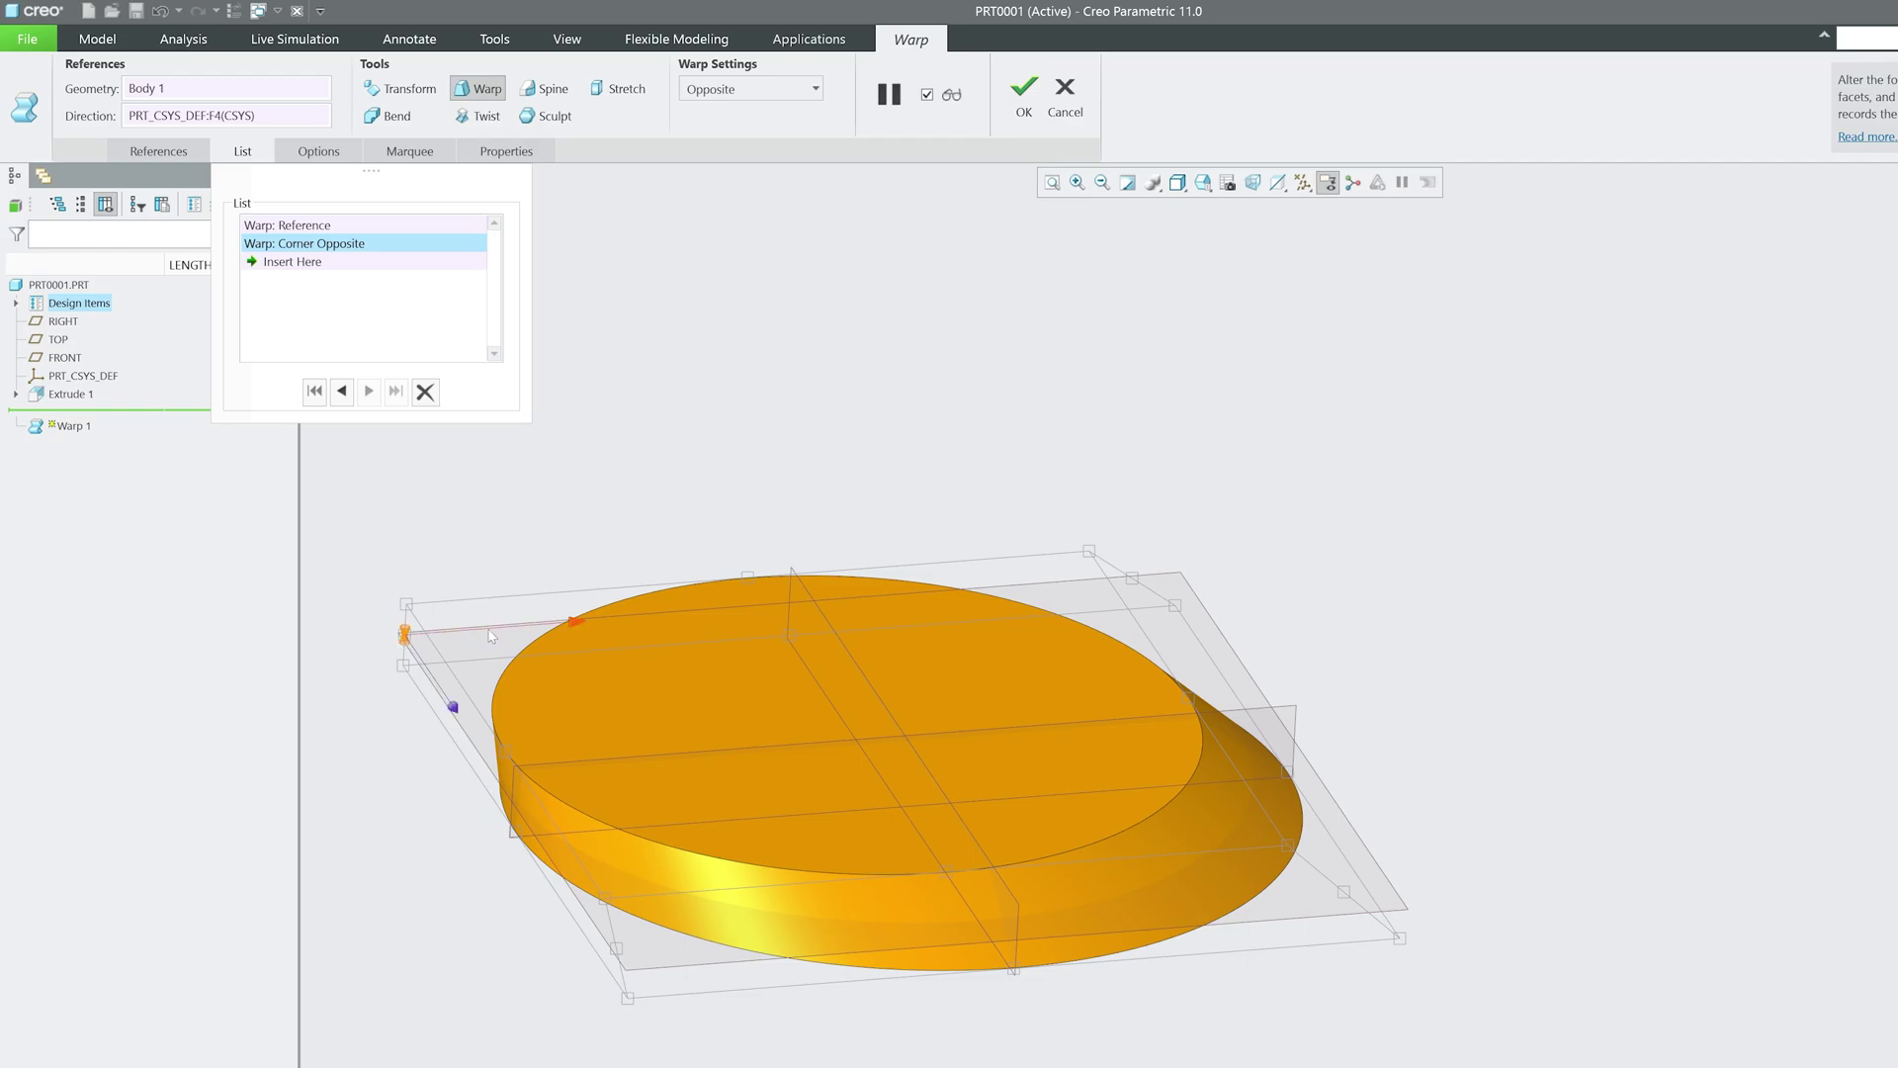
pyautogui.moveTo(432, 634); pyautogui.dragTo(524, 721, button='middle')
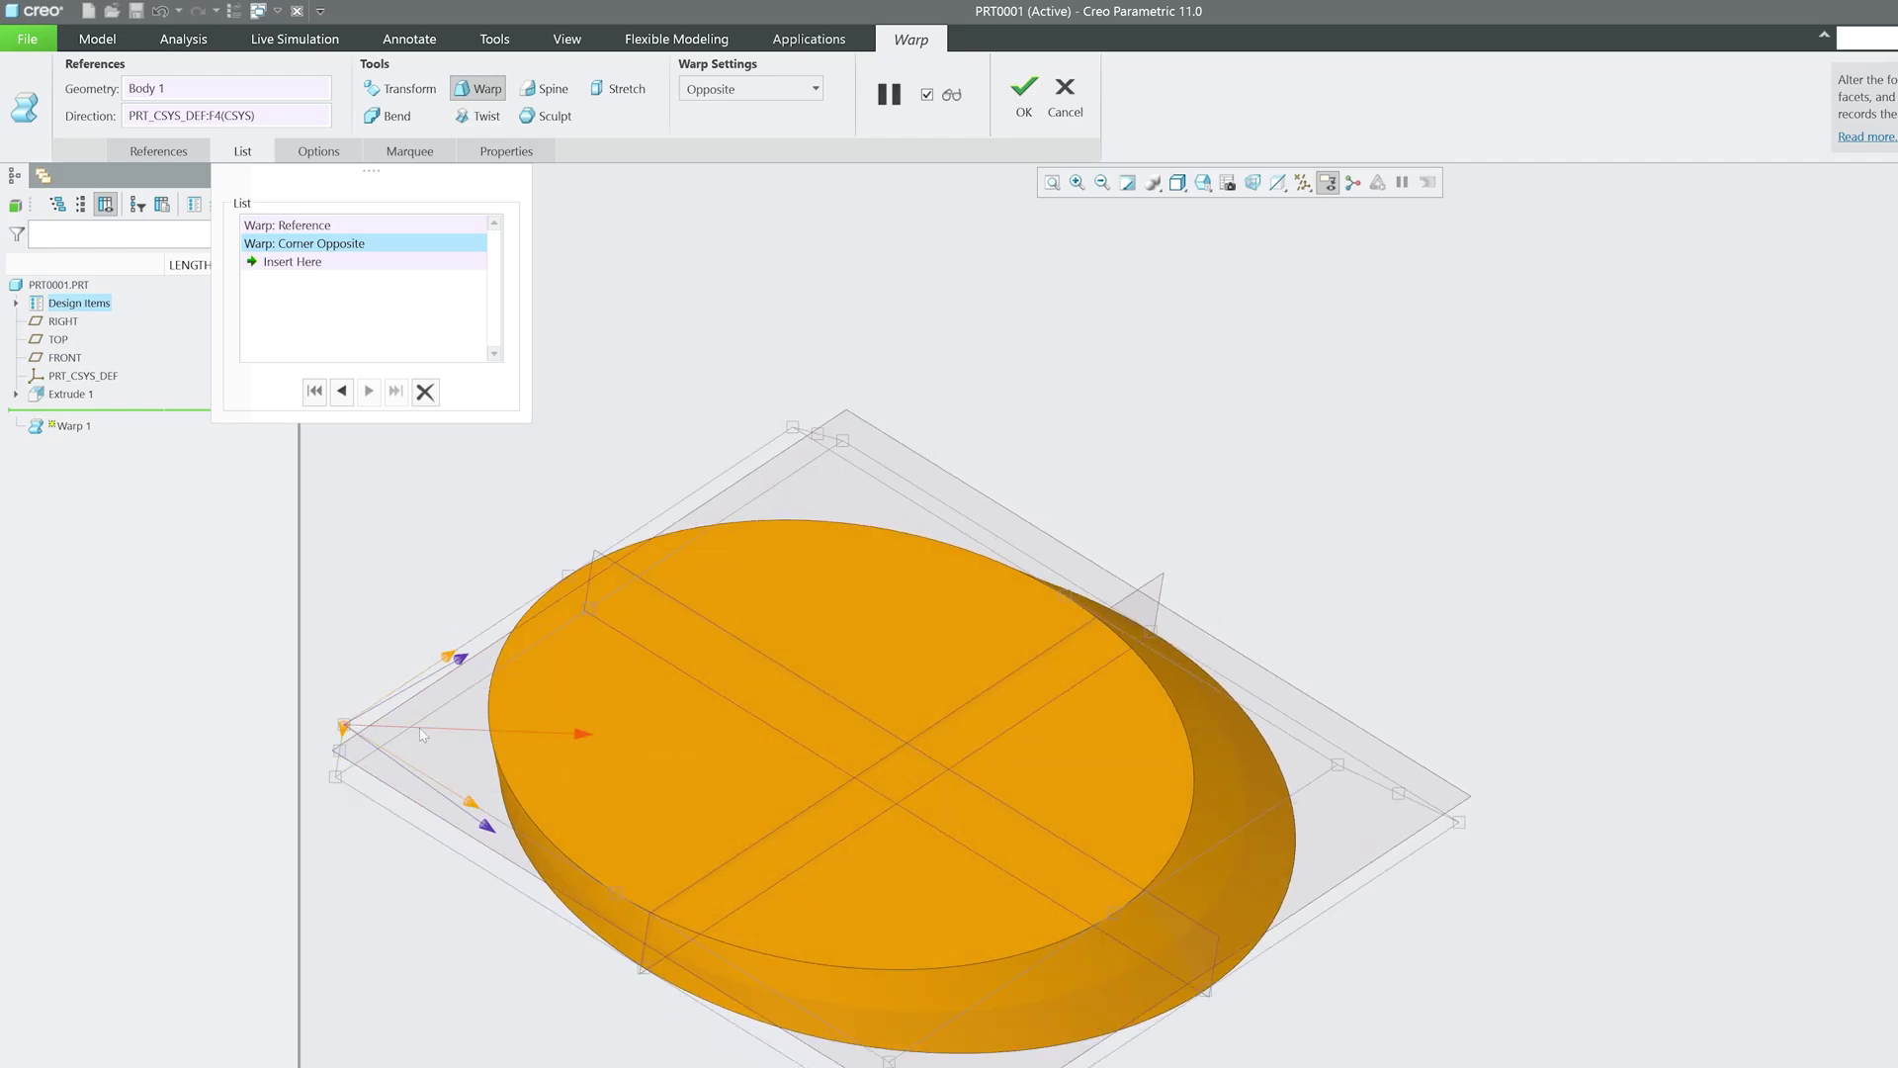
pyautogui.moveTo(423, 734); pyautogui.dragTo(562, 726)
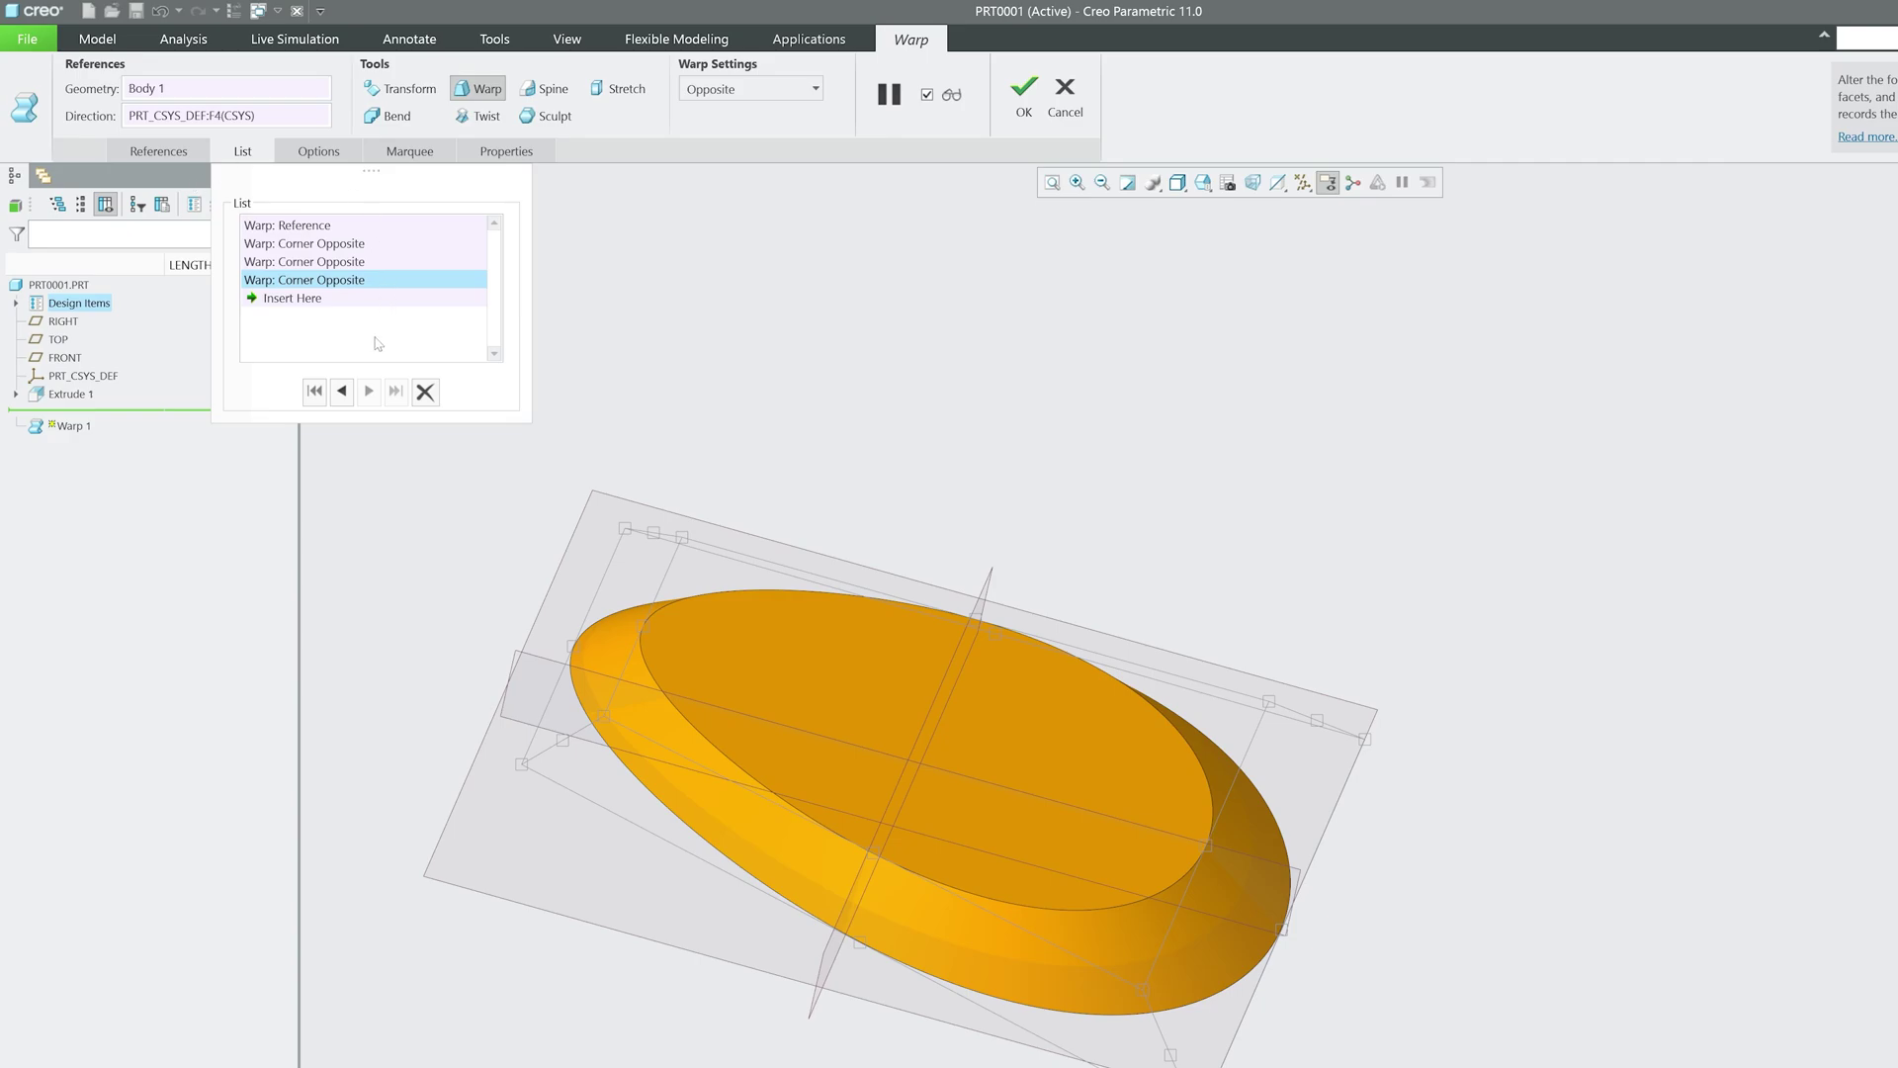
pyautogui.click(342, 263)
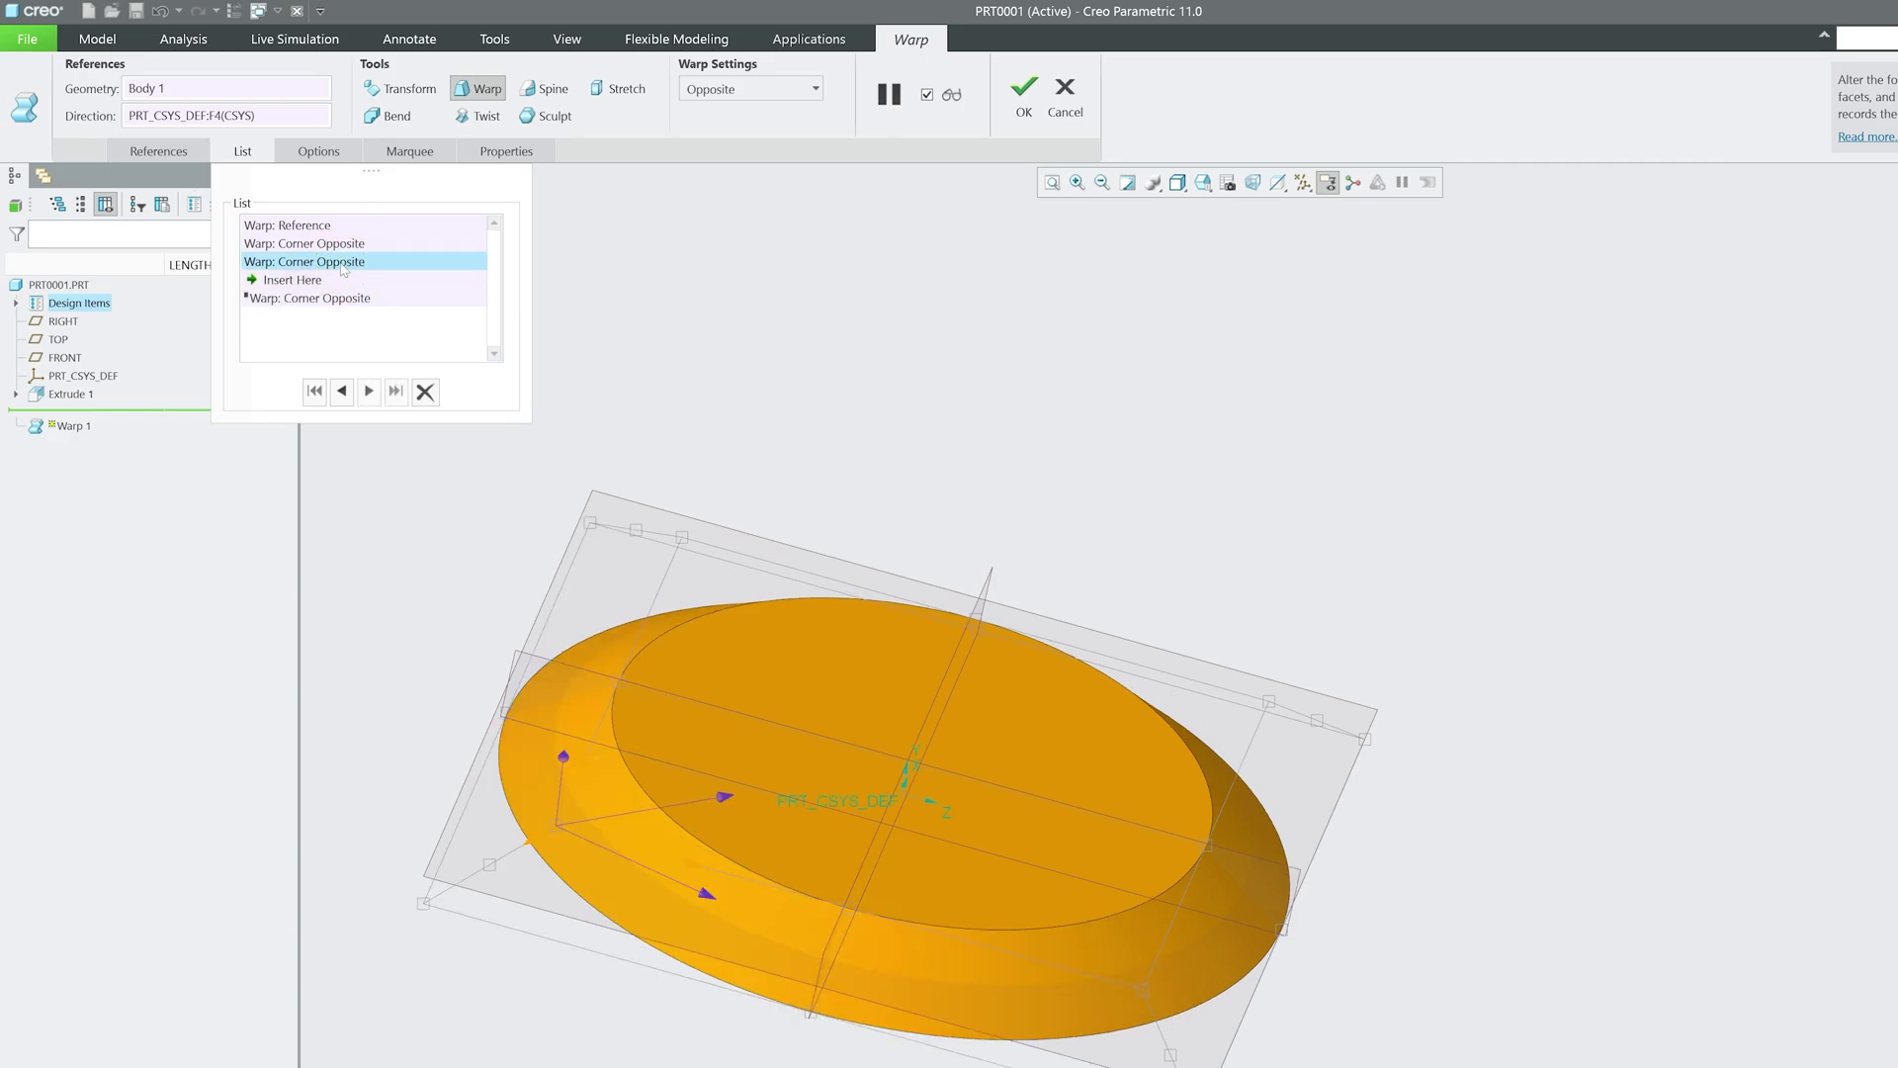
pyautogui.click(313, 295)
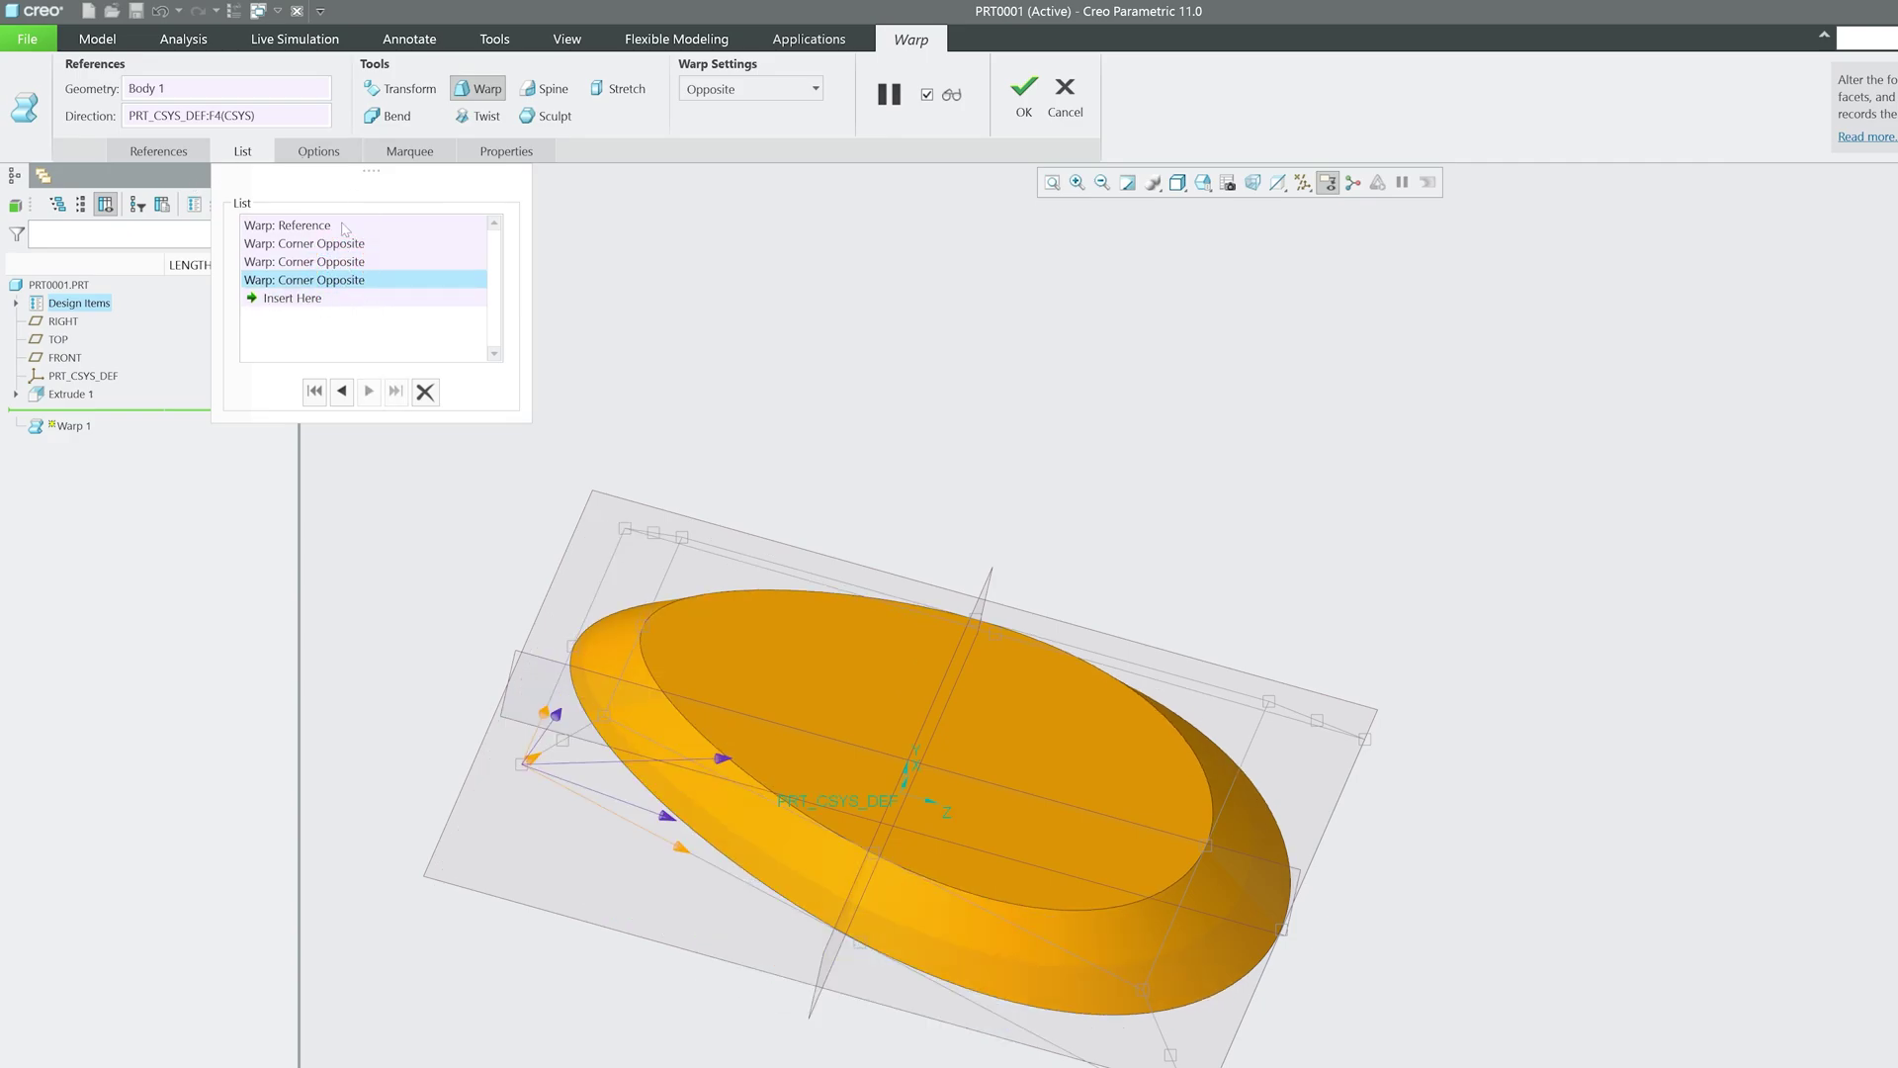
# Step: Set the Corner 4 to Corner 6 warp's U parameter to 50
pyautogui.click(319, 150)
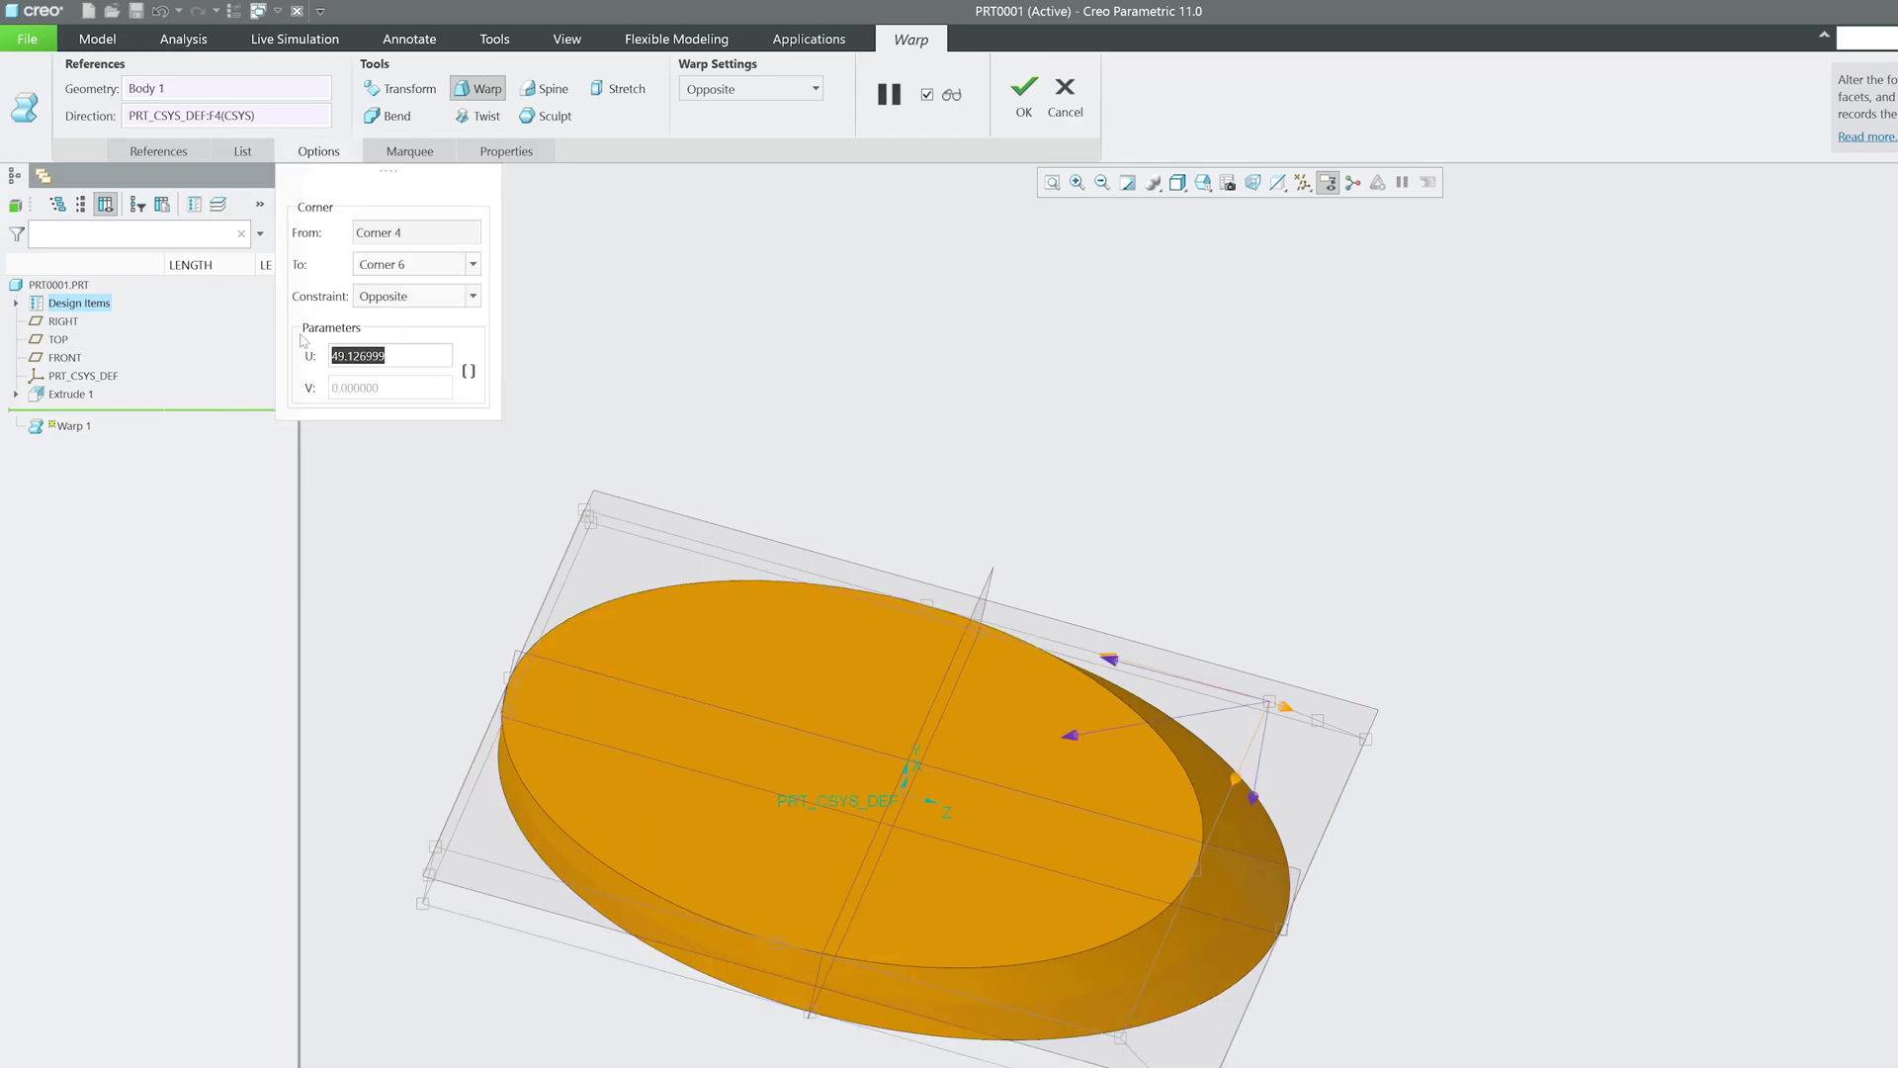
pyautogui.write('50')
pyautogui.press('Return')
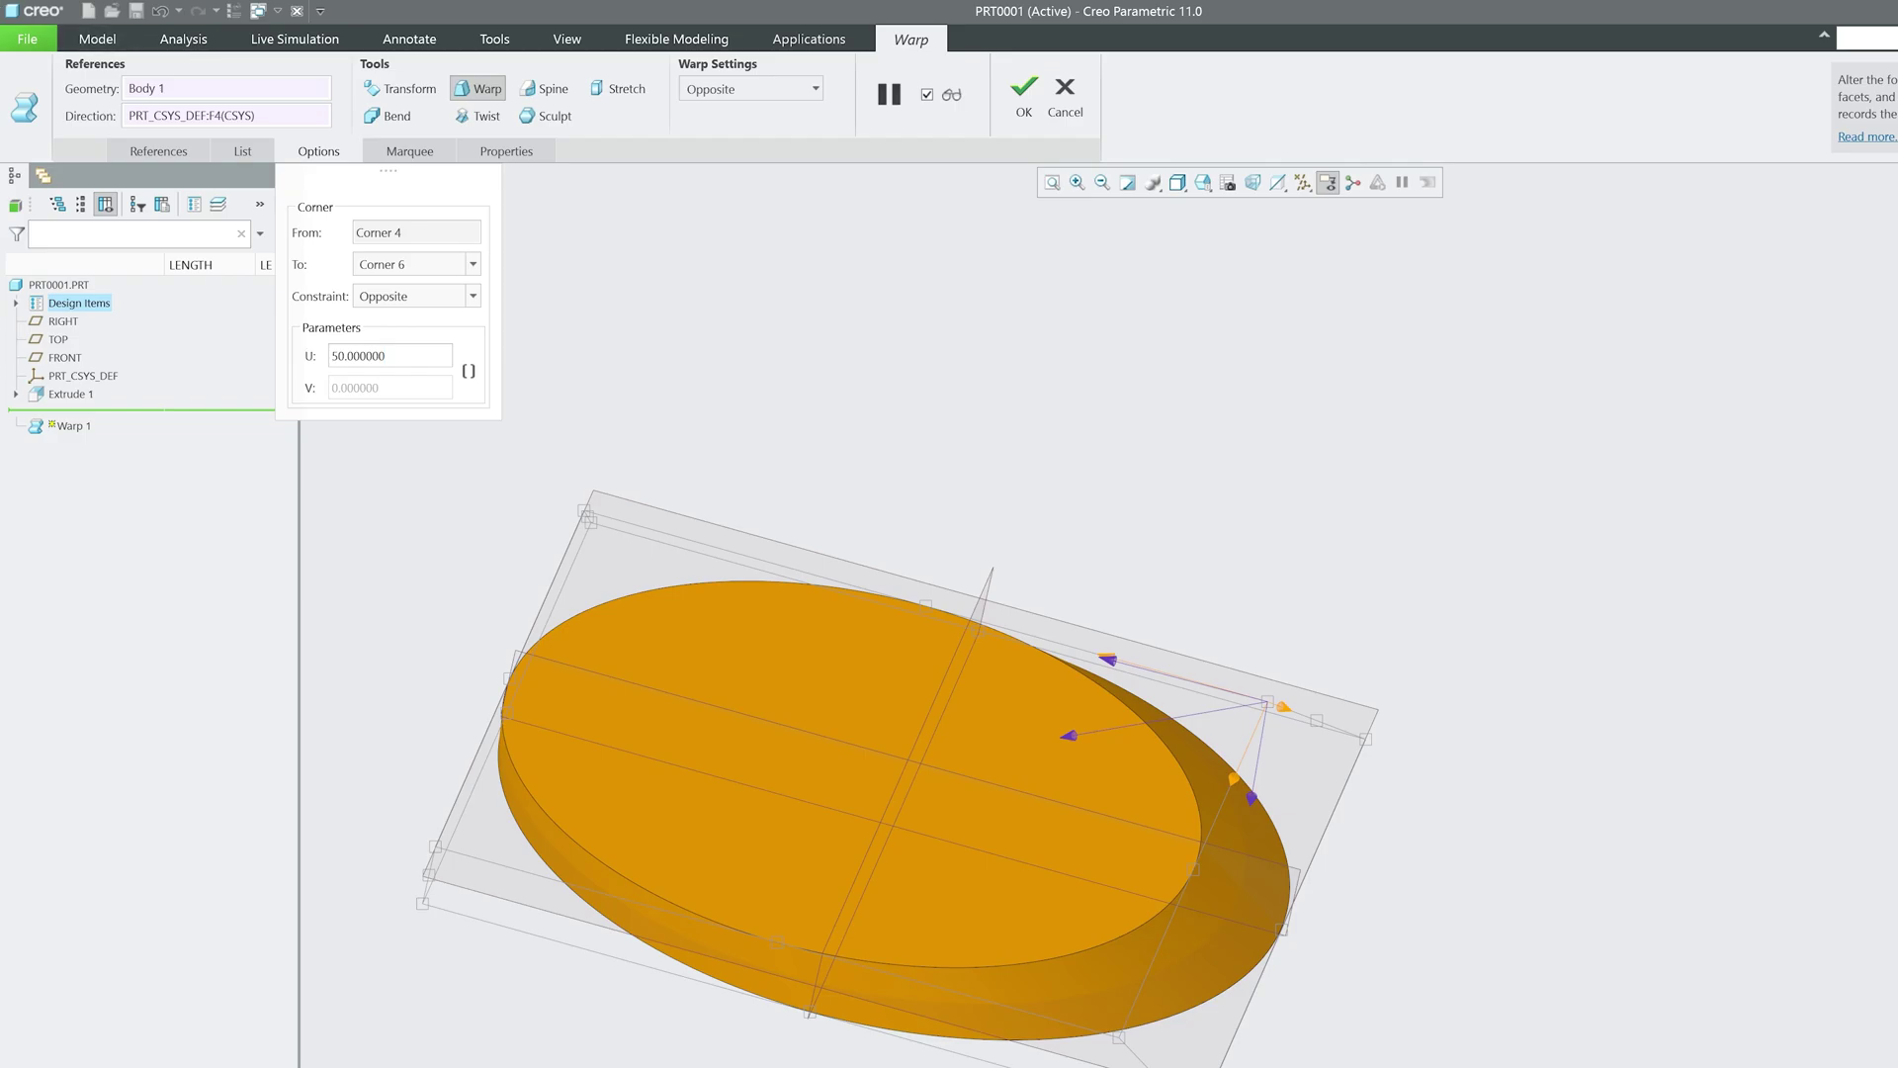
pyautogui.click(243, 151)
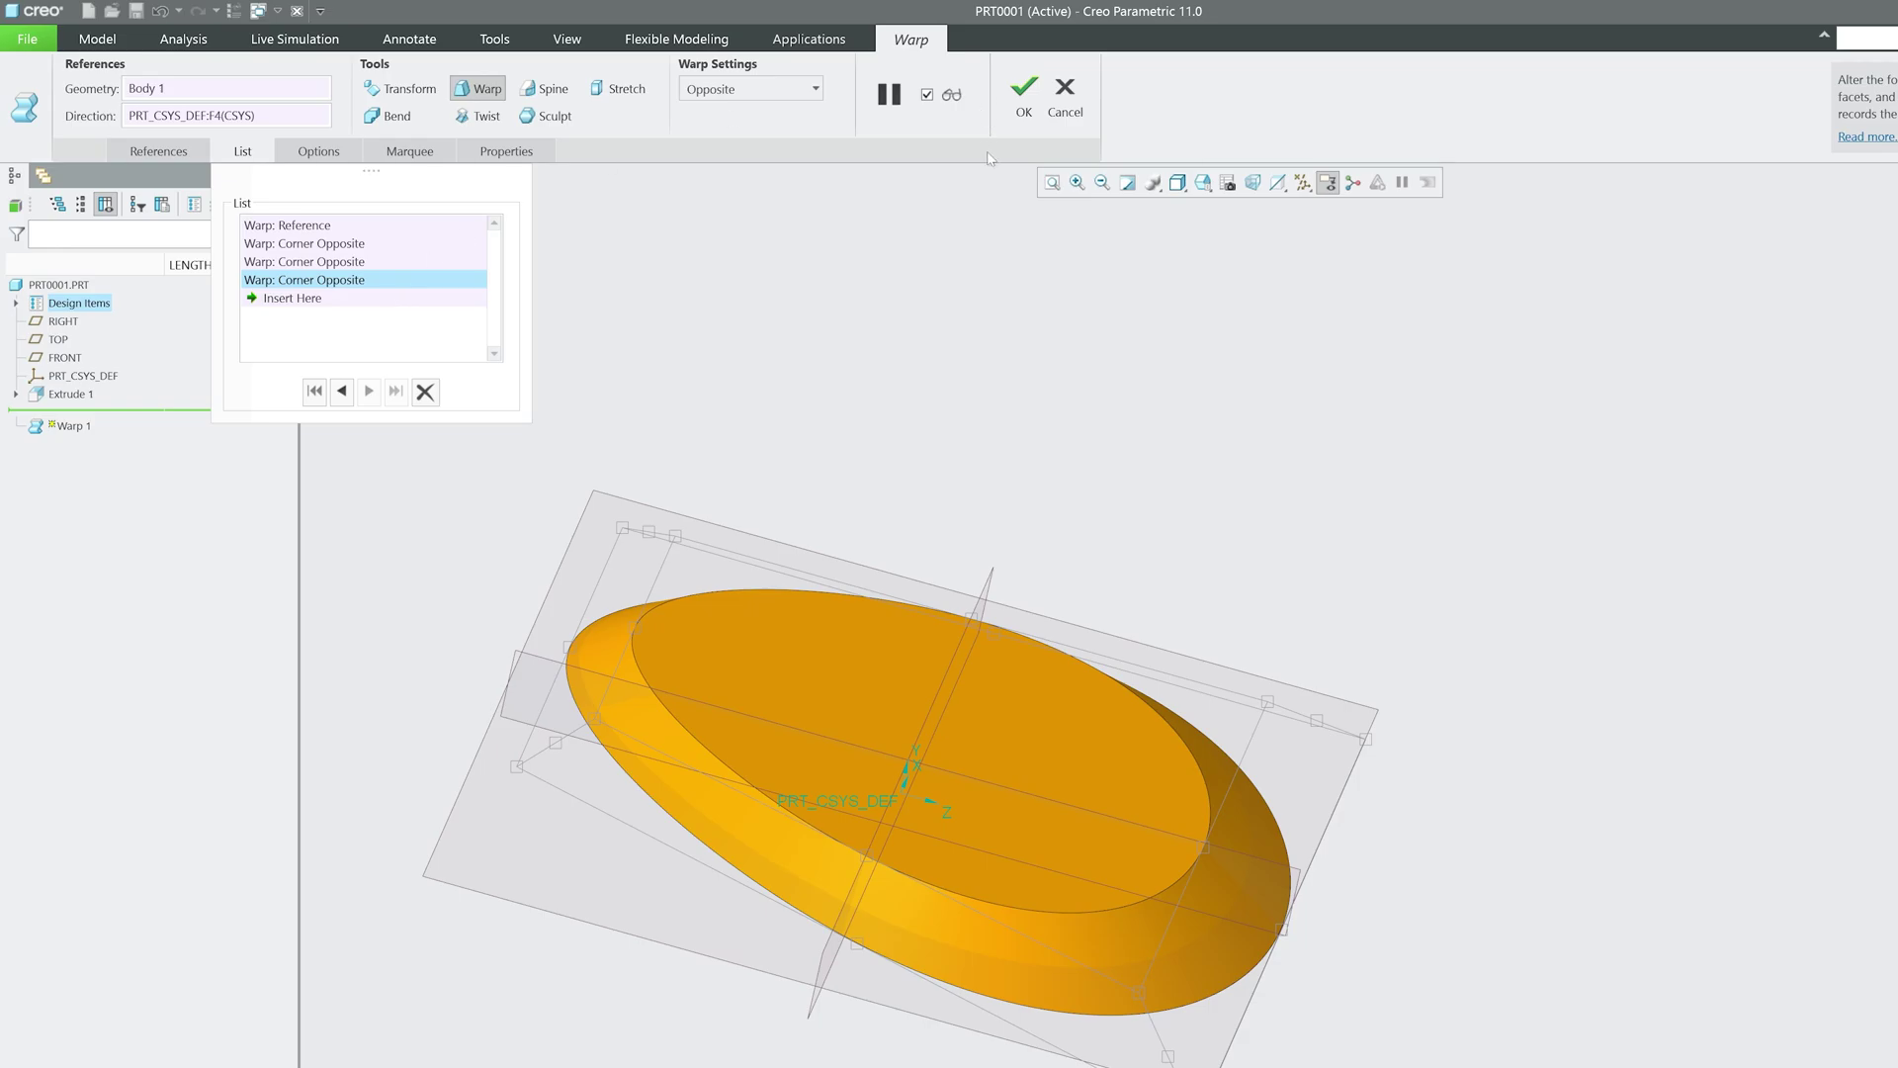
# Step: Finish Warp 1, then delete it from the model tree
pyautogui.click(1024, 94)
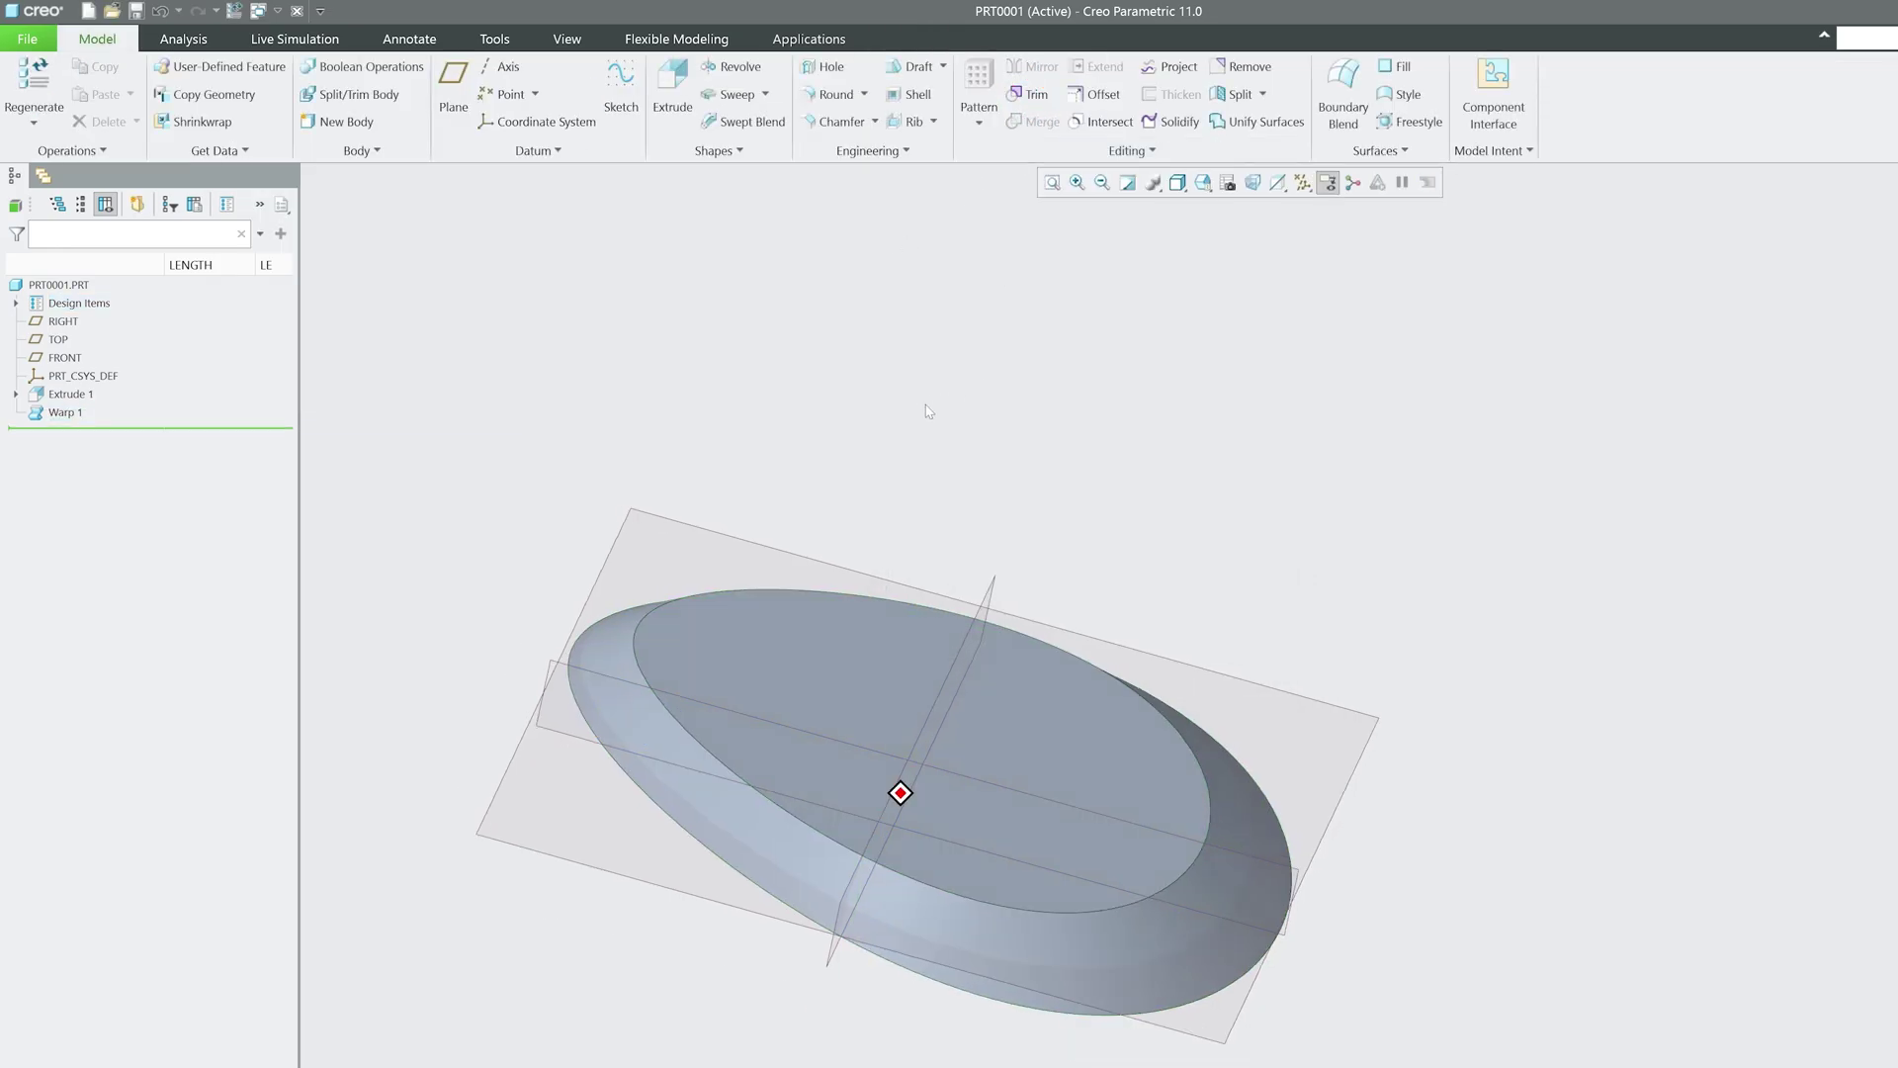
pyautogui.moveTo(925, 405); pyautogui.dragTo(771, 613, button='middle')
pyautogui.scroll(-3, 890, 668)
pyautogui.click(72, 412)
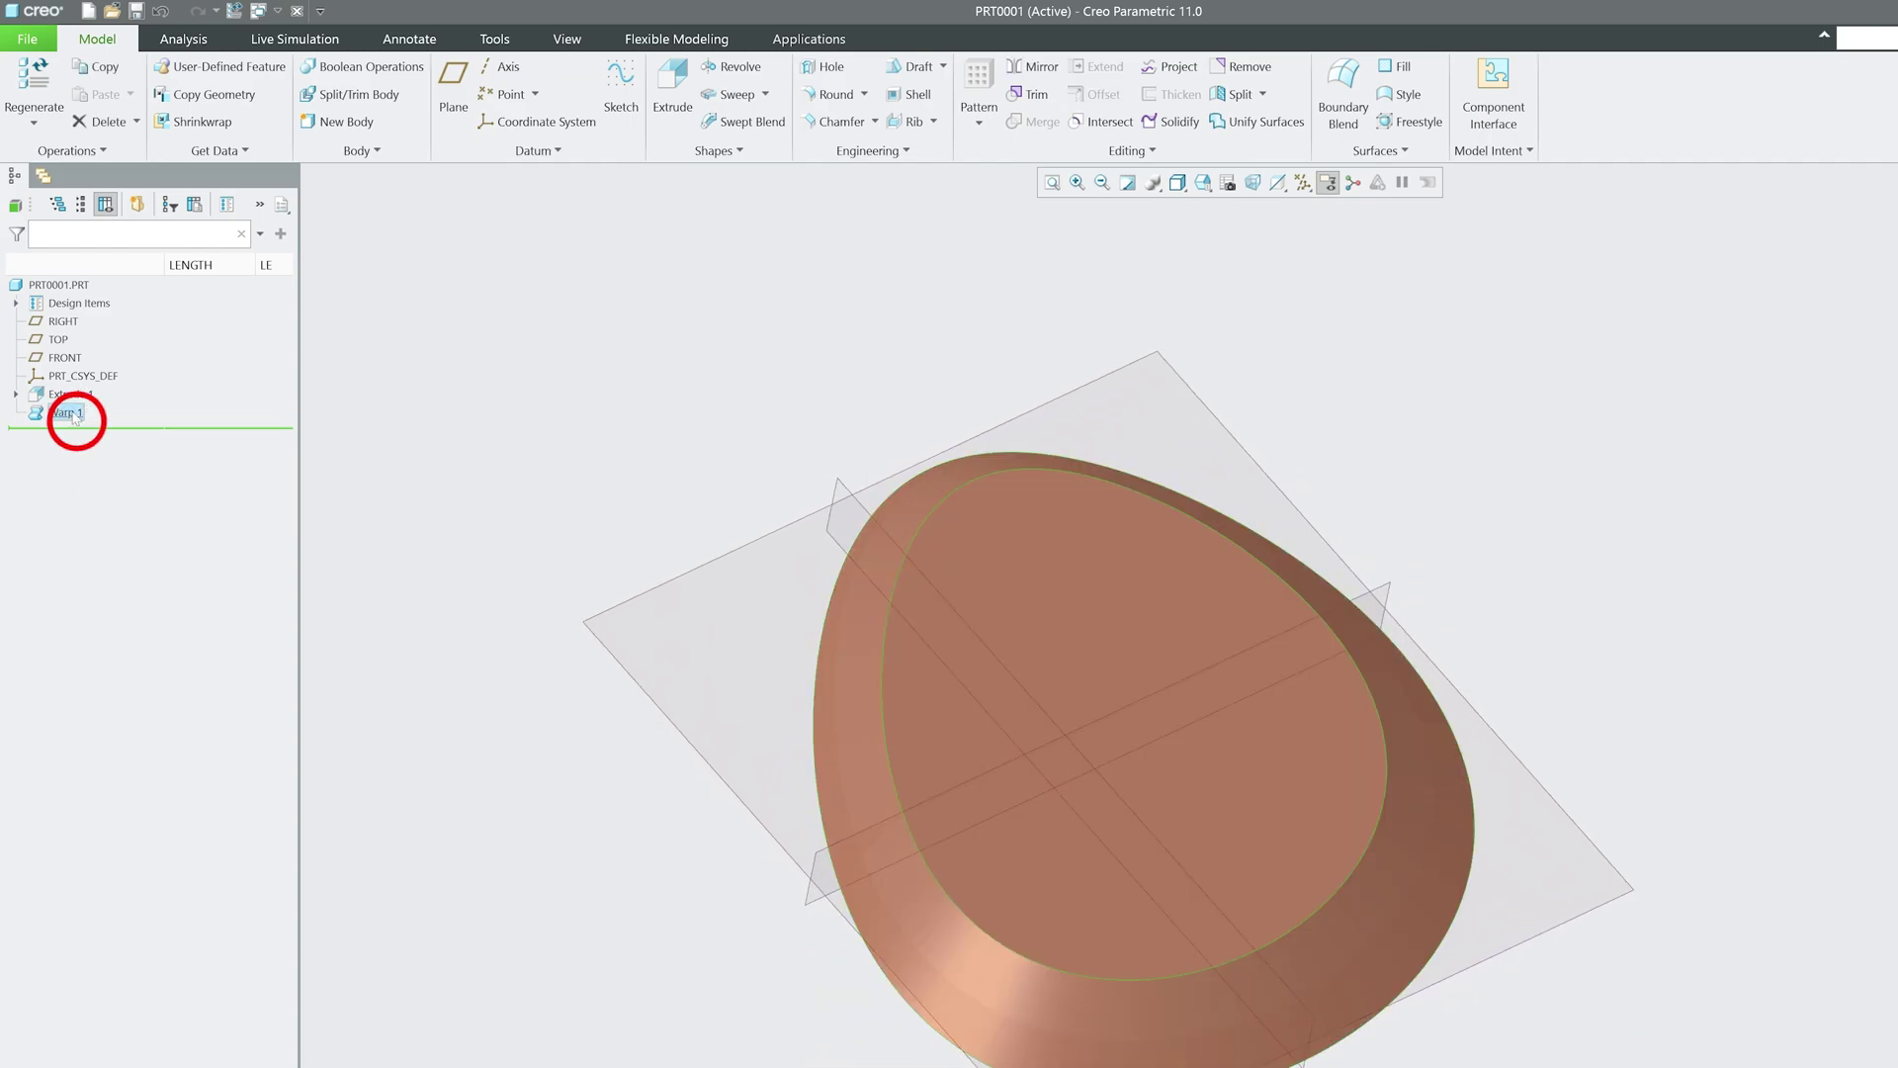
pyautogui.rightClick(74, 415)
pyautogui.click(191, 597)
pyautogui.click(1170, 636)
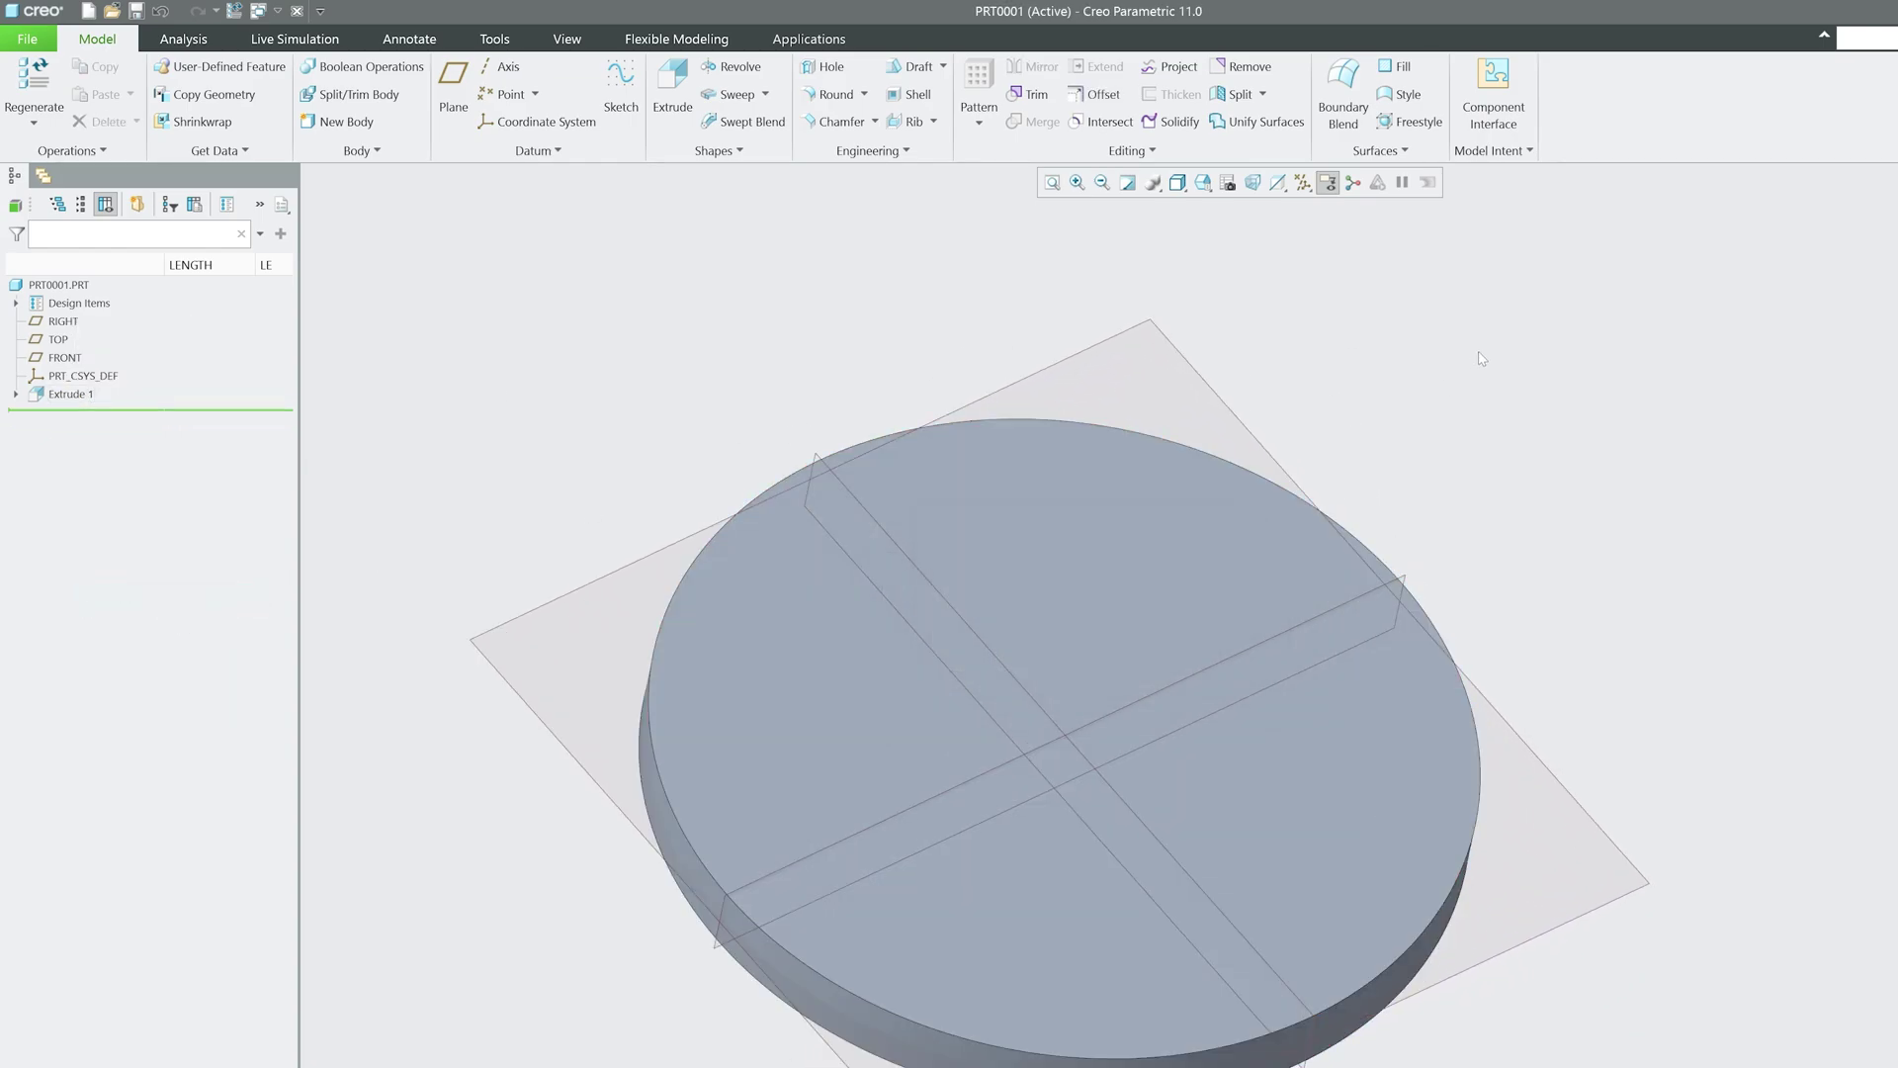
# Step: Start a Spine warp on Body 1, then cancel it and discard the feature
pyautogui.click(1173, 158)
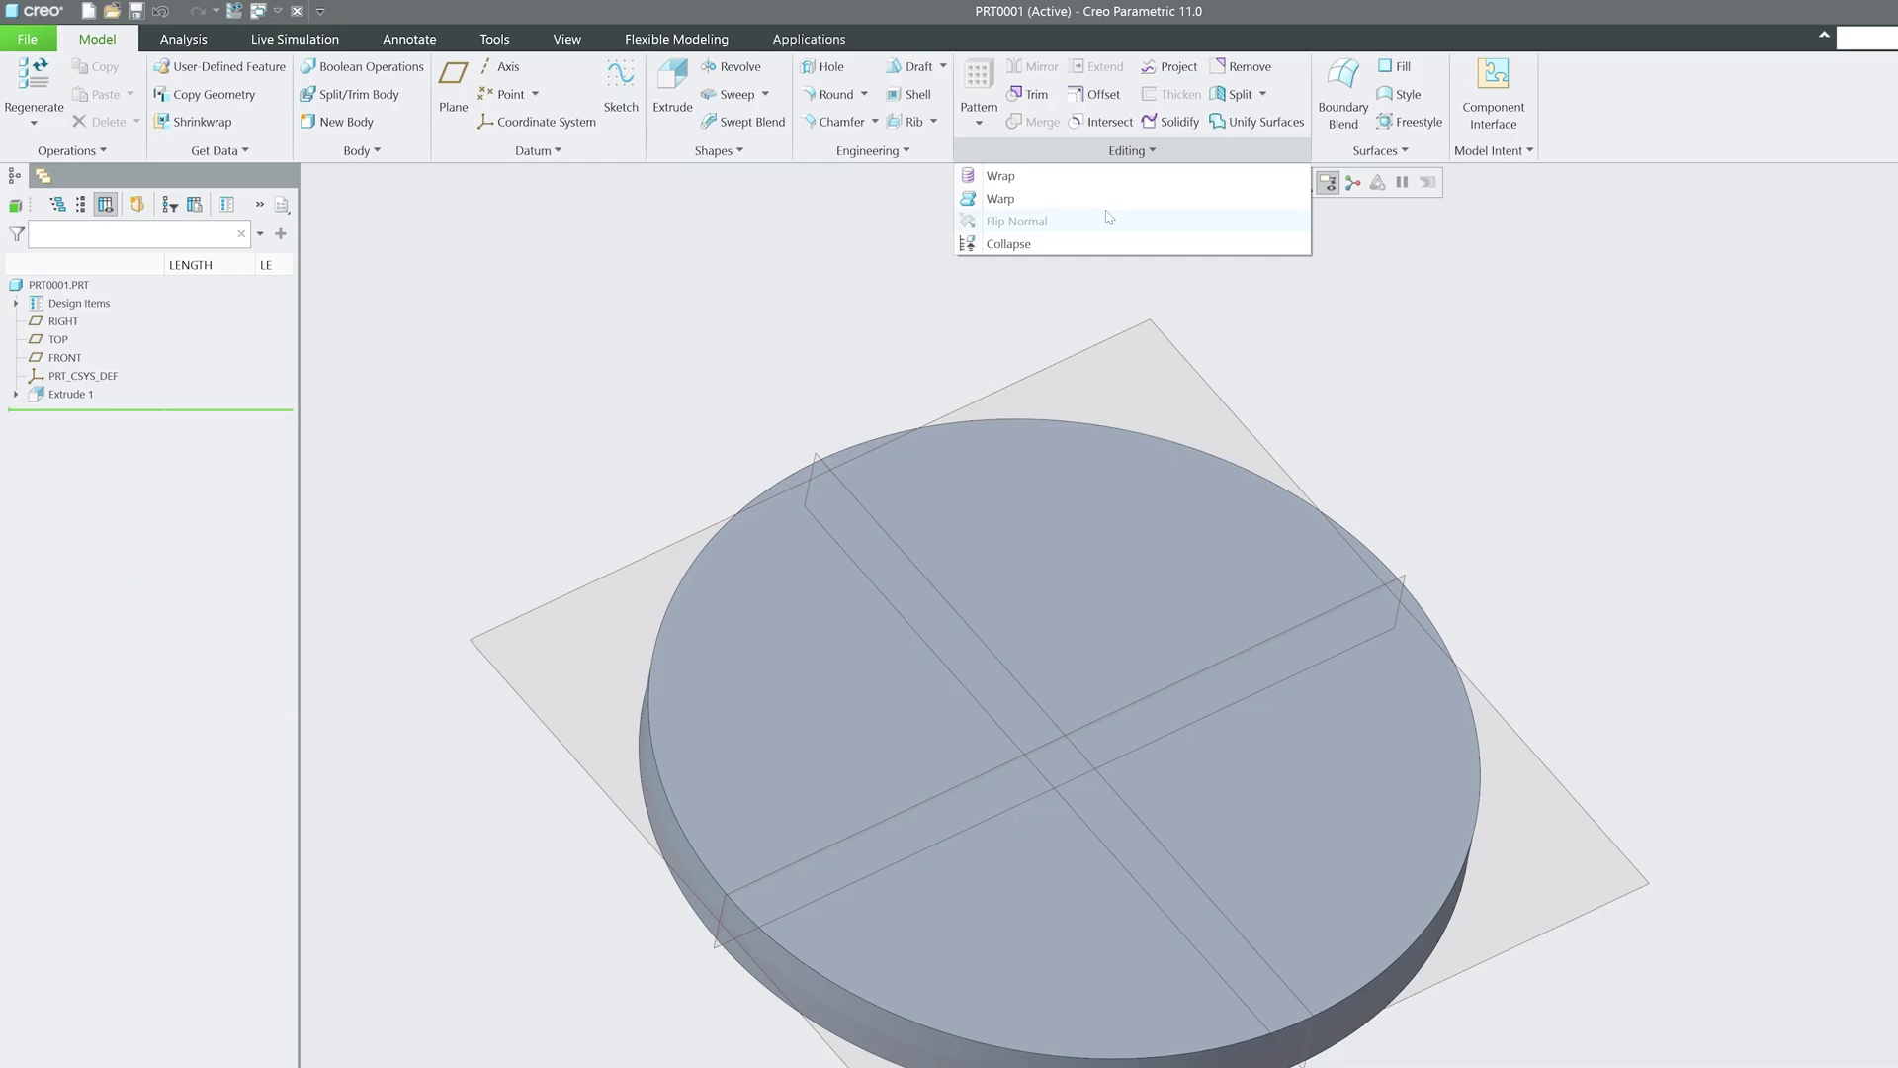
pyautogui.click(1117, 195)
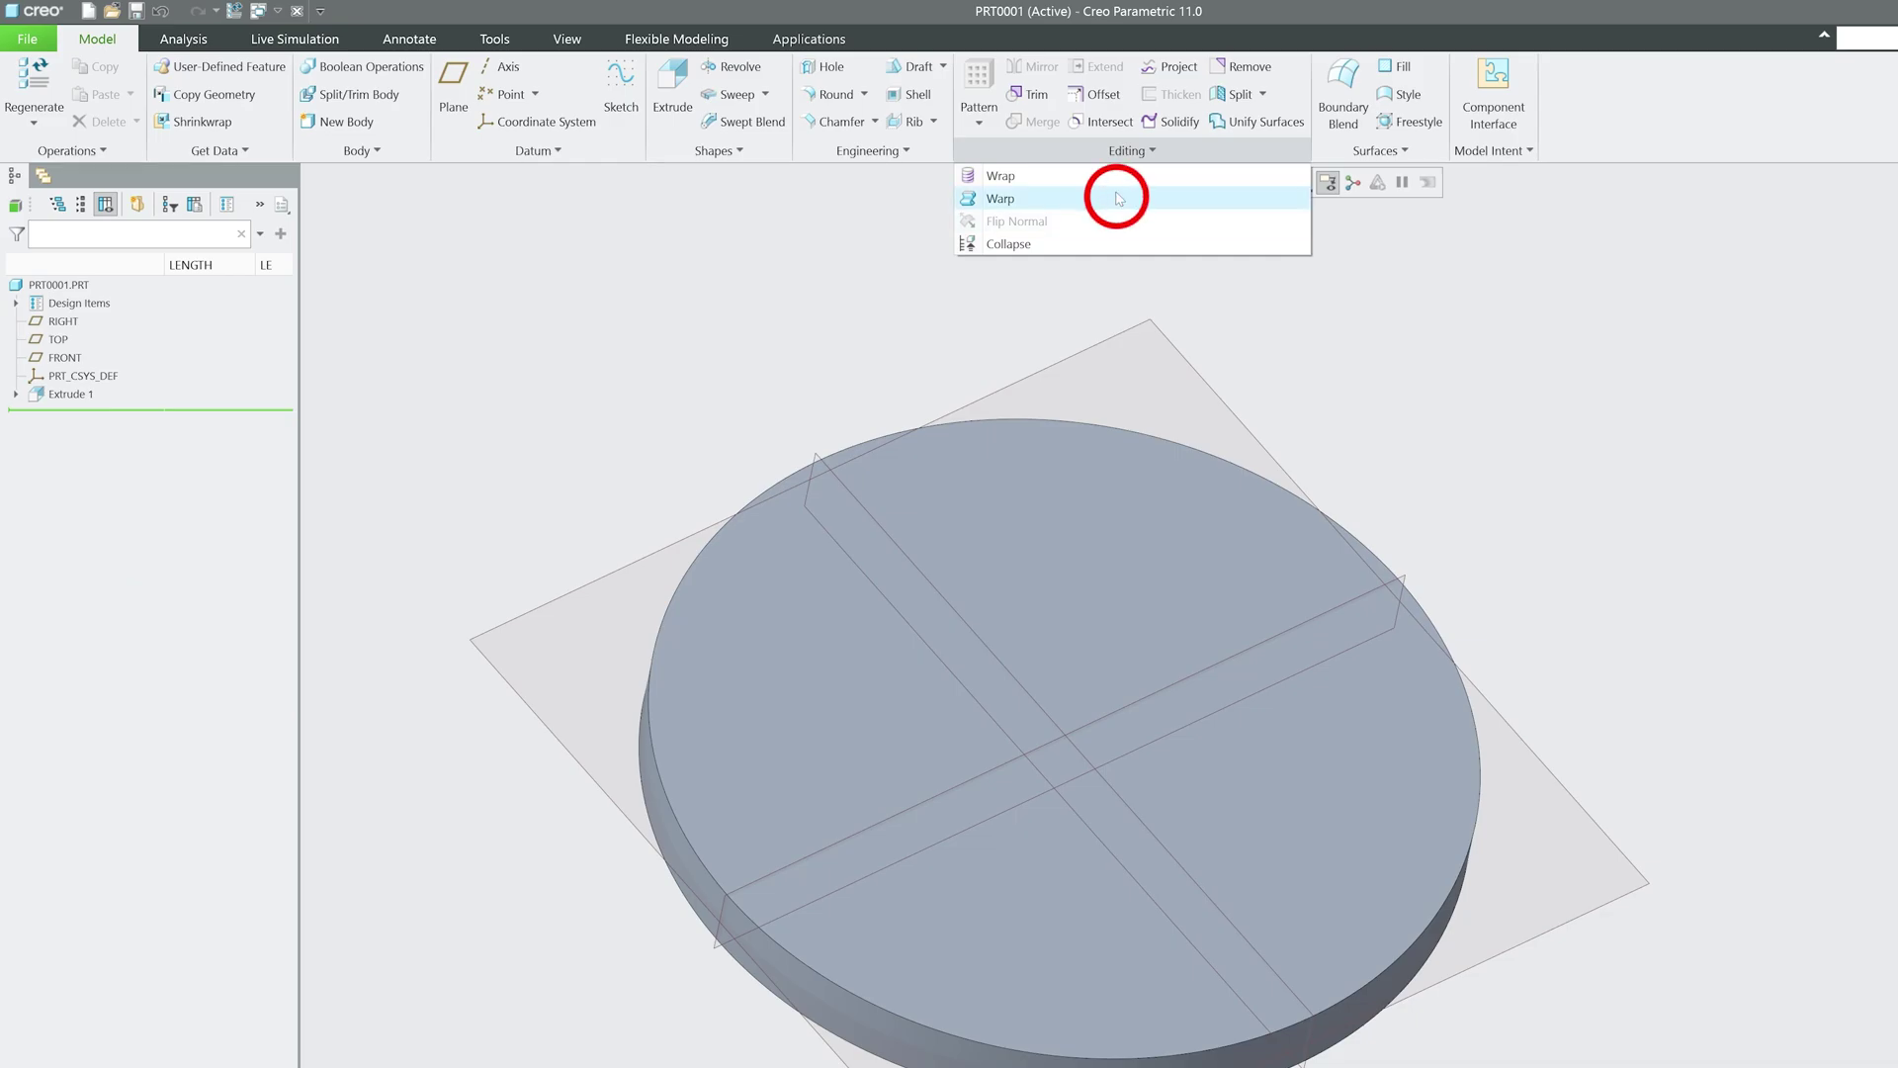
pyautogui.click(938, 623)
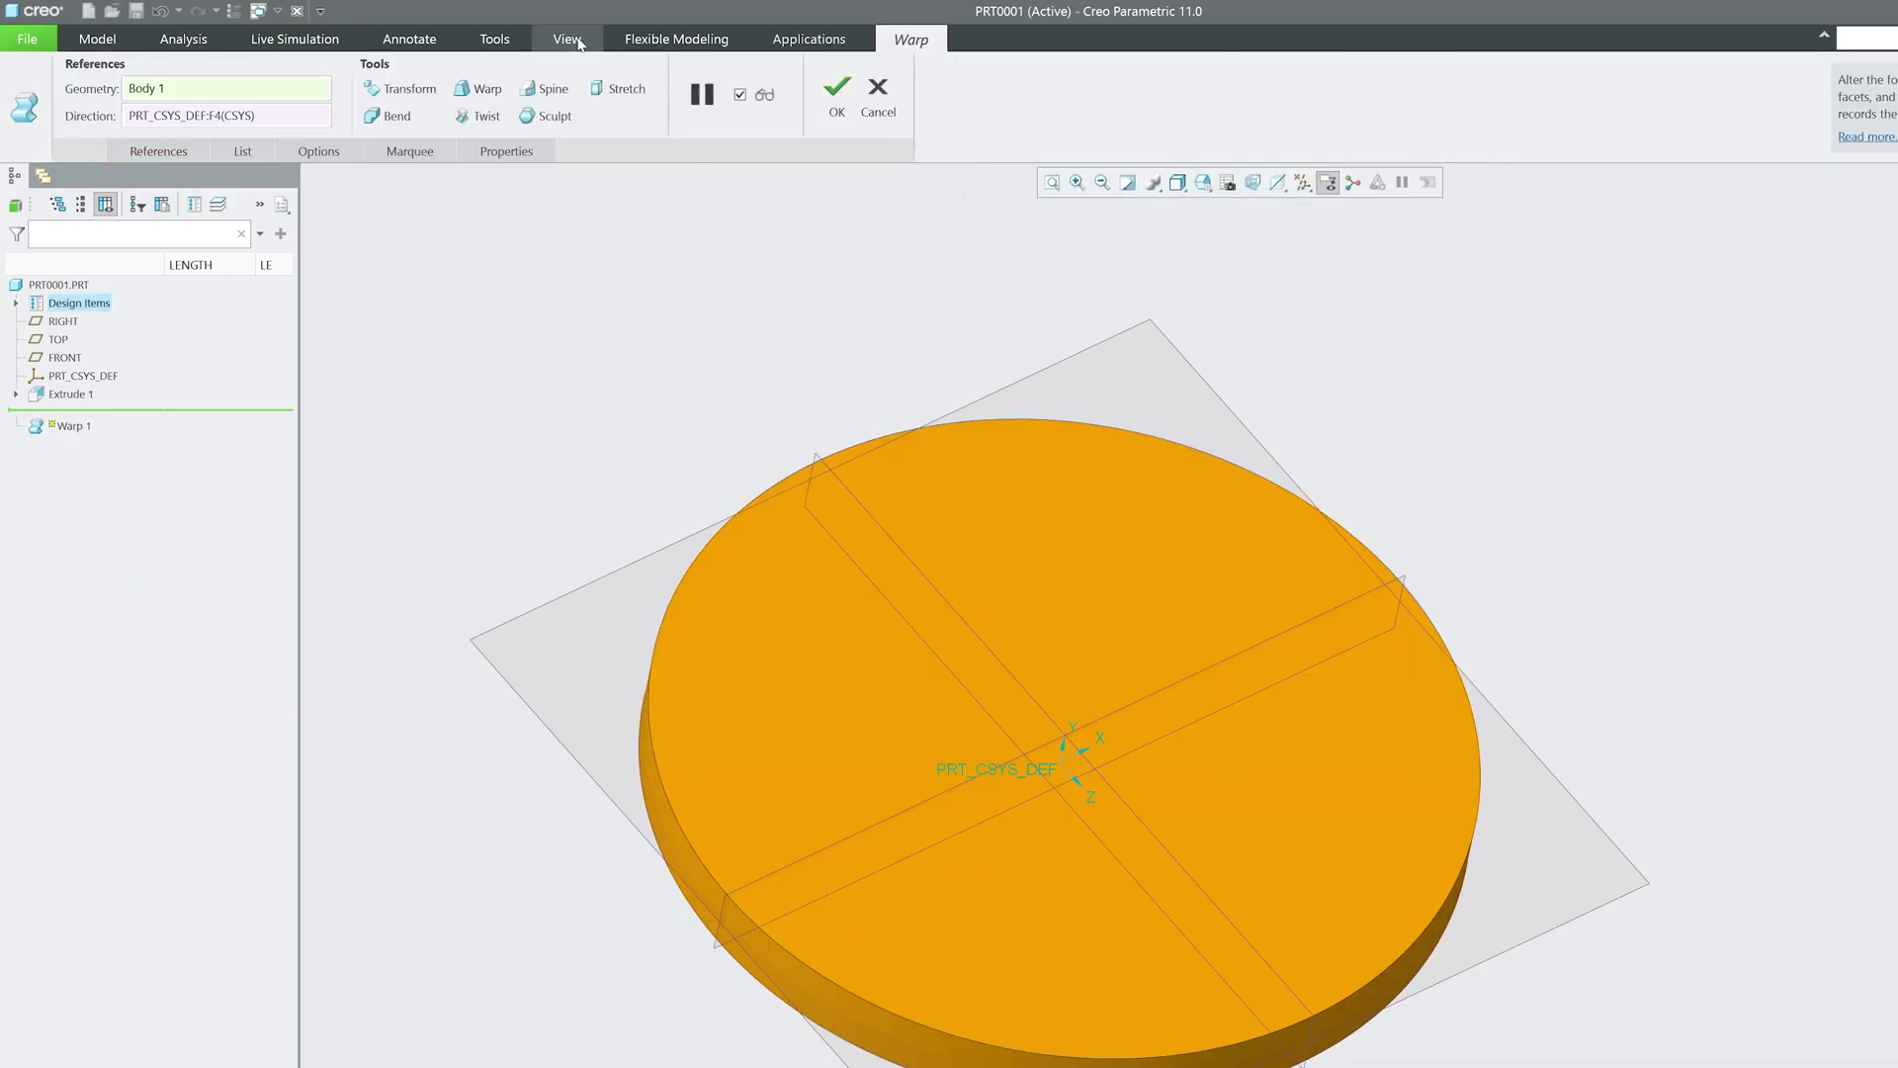
pyautogui.click(543, 91)
pyautogui.moveTo(1242, 649); pyautogui.dragTo(1229, 233, button='middle')
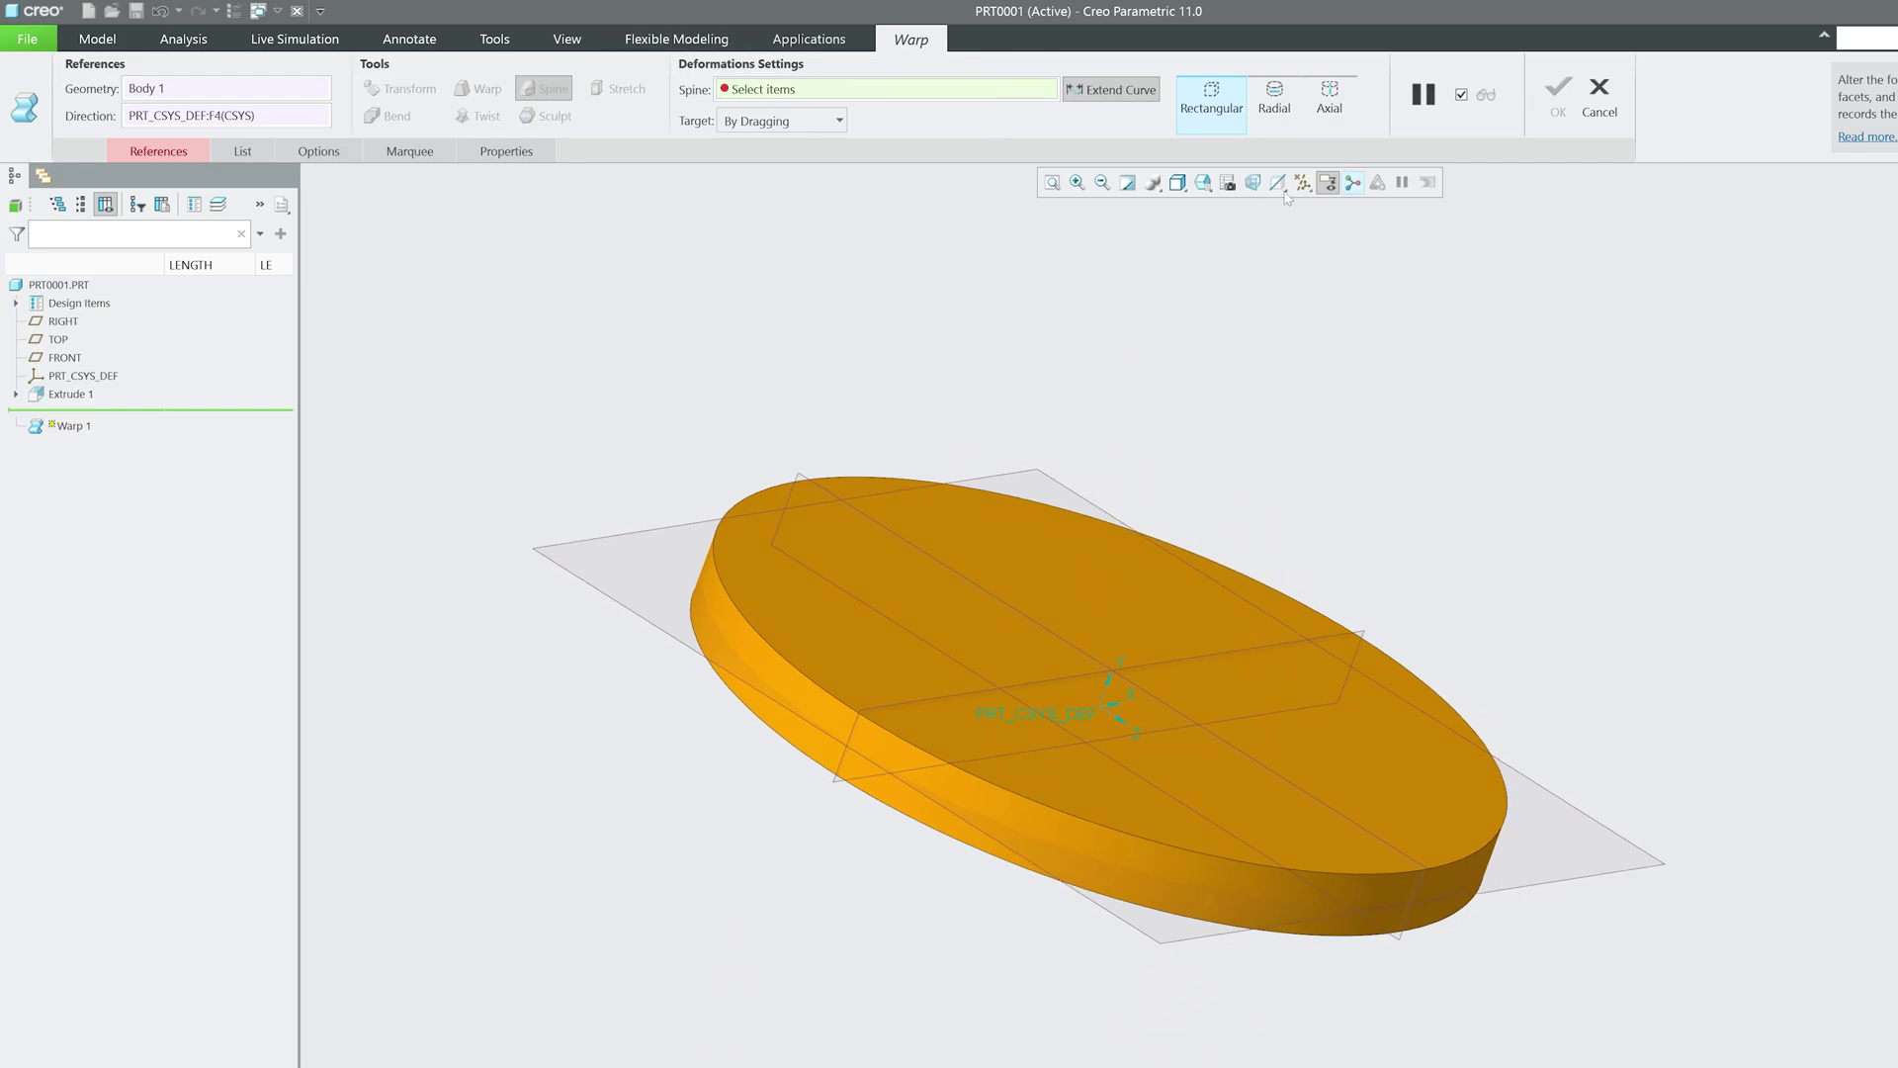
pyautogui.click(1600, 94)
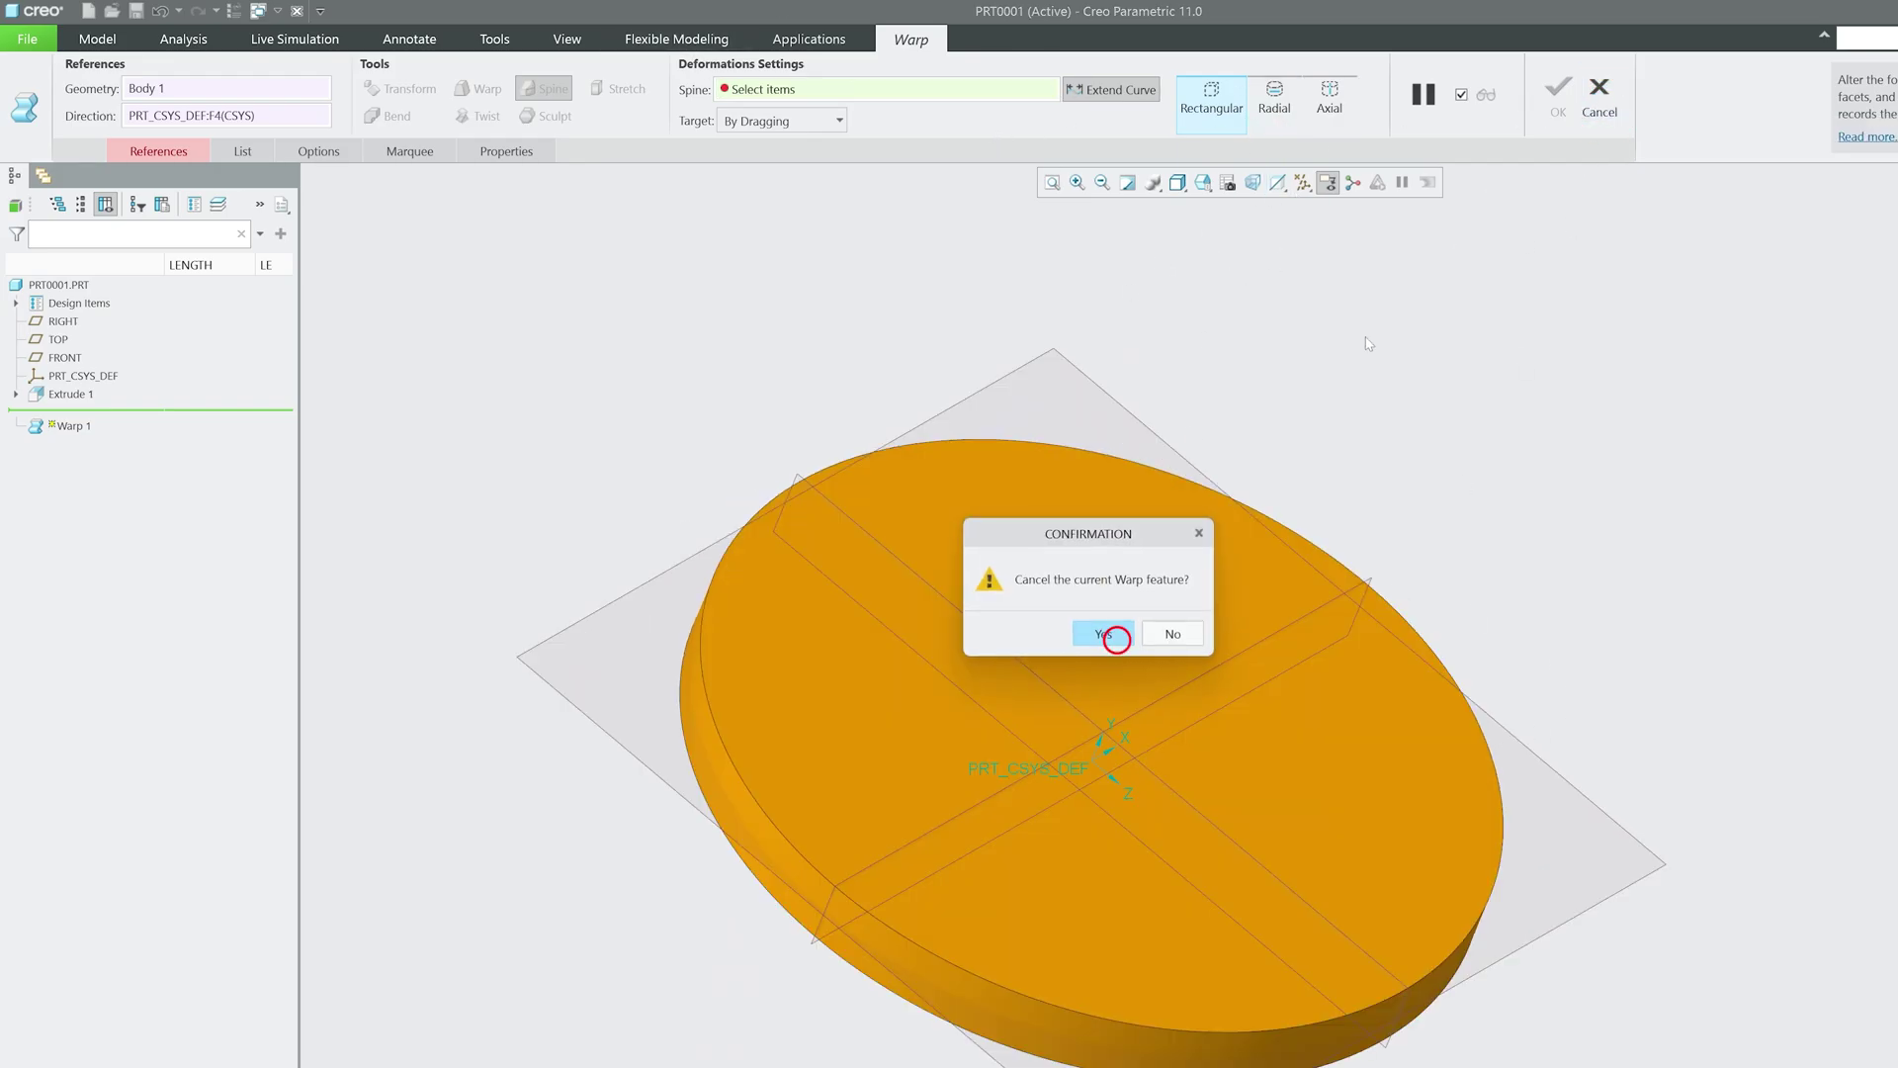
pyautogui.click(1111, 629)
# Step: Start a new Warp on Body 1 with the Twist tool
pyautogui.moveTo(848, 378); pyautogui.dragTo(836, 450, button='middle')
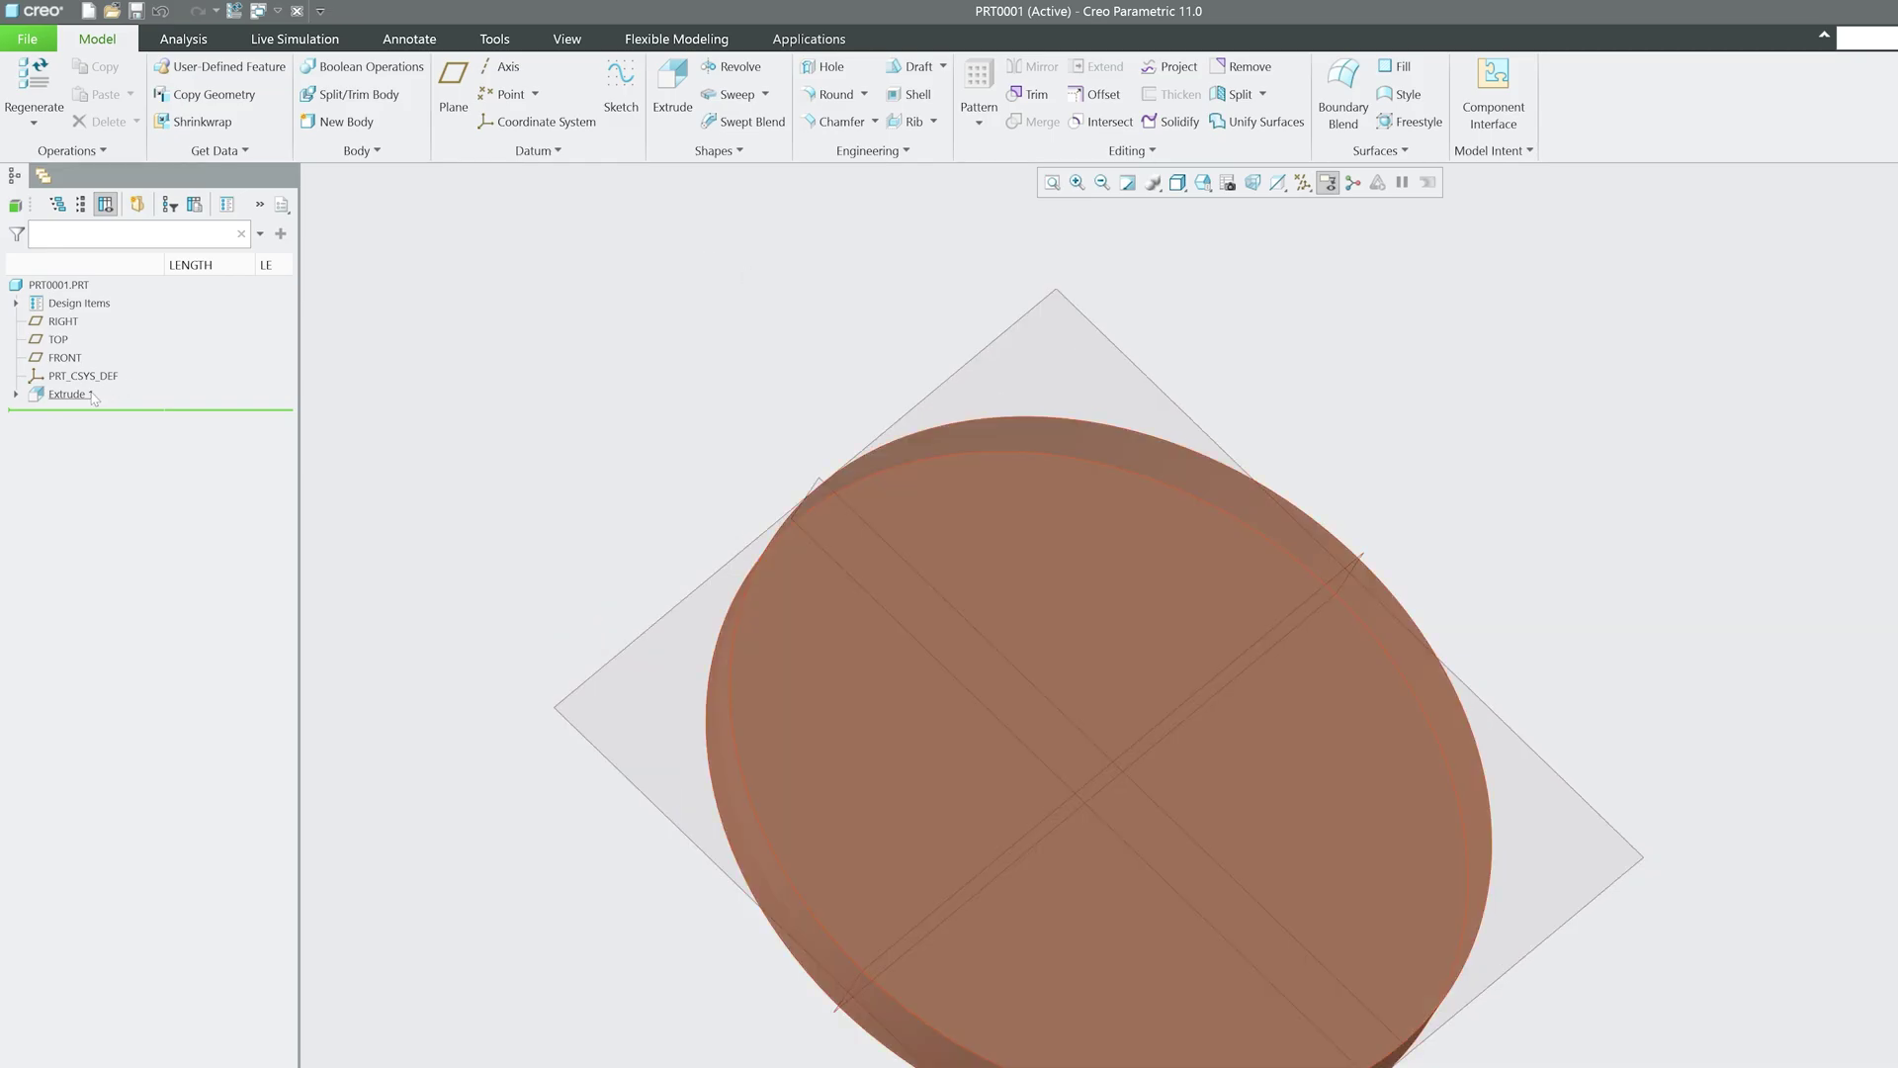
pyautogui.click(1061, 141)
pyautogui.click(1038, 147)
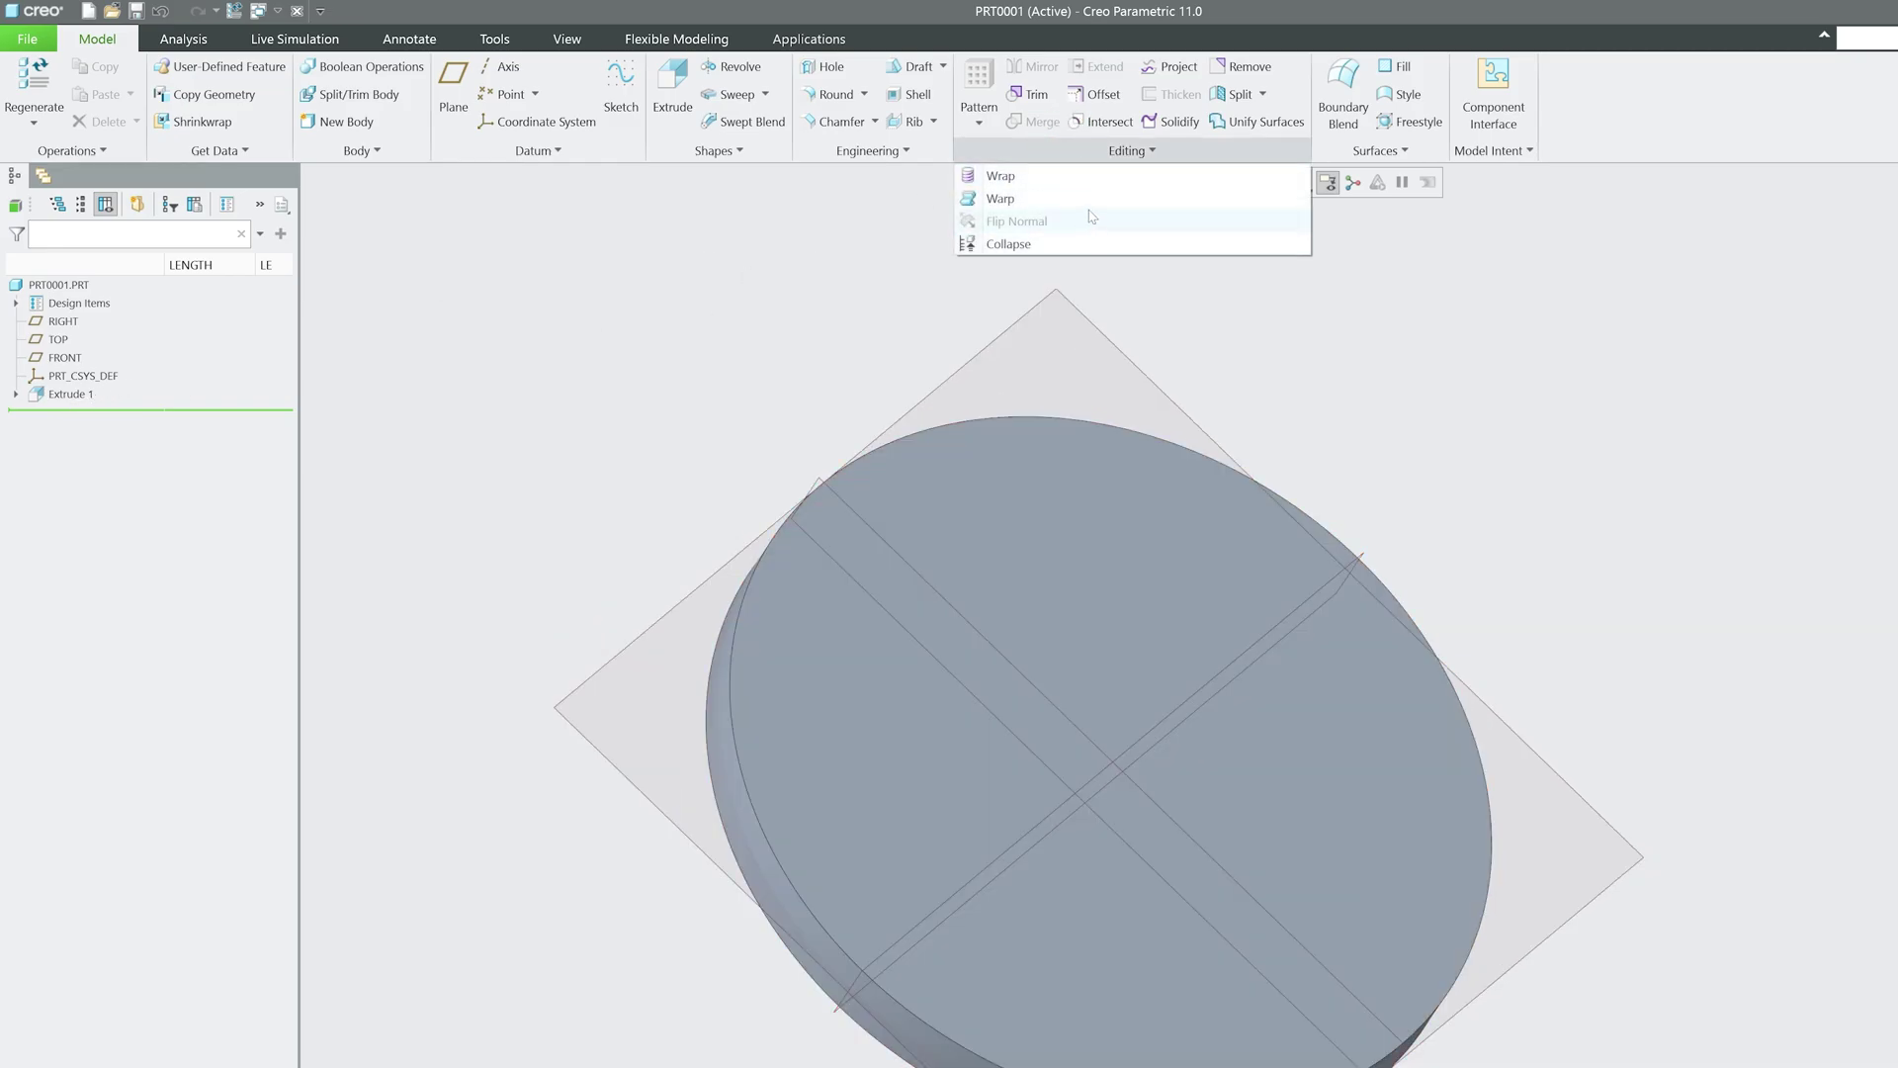
pyautogui.click(1105, 194)
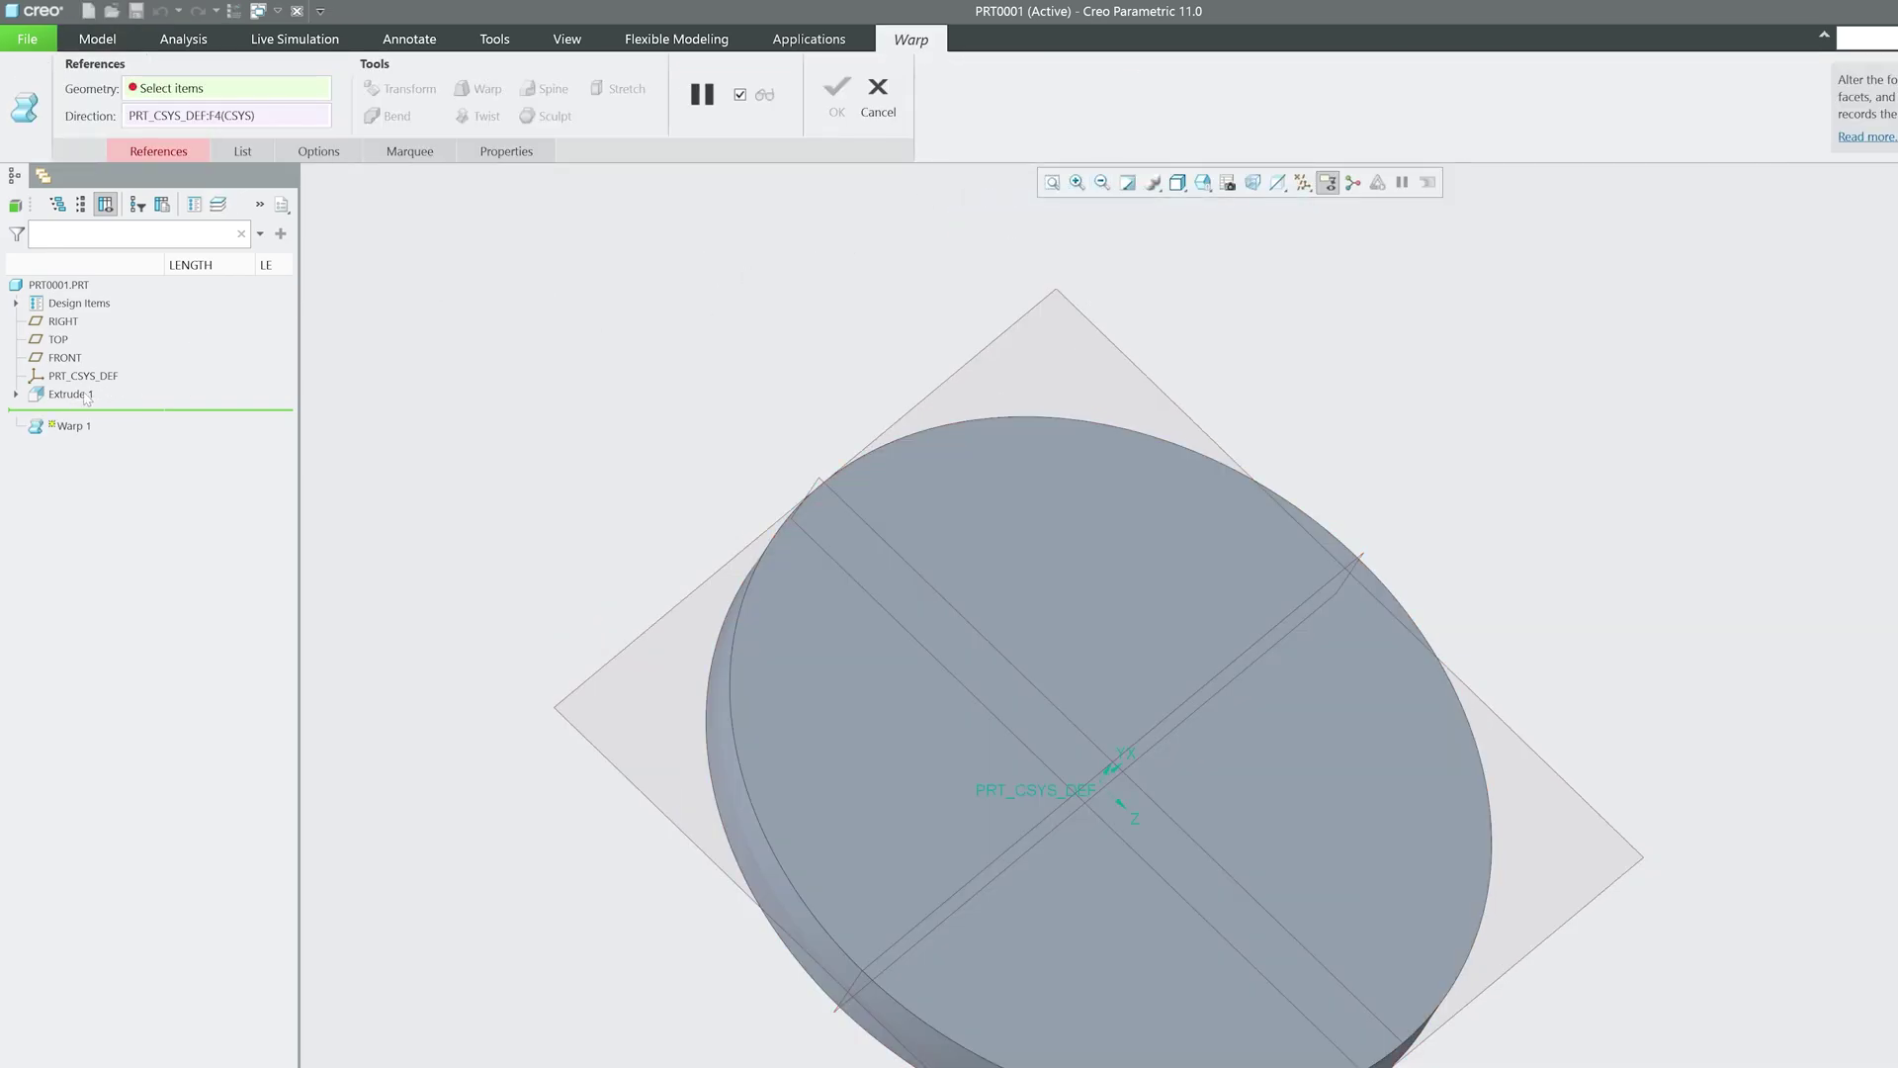
pyautogui.click(827, 584)
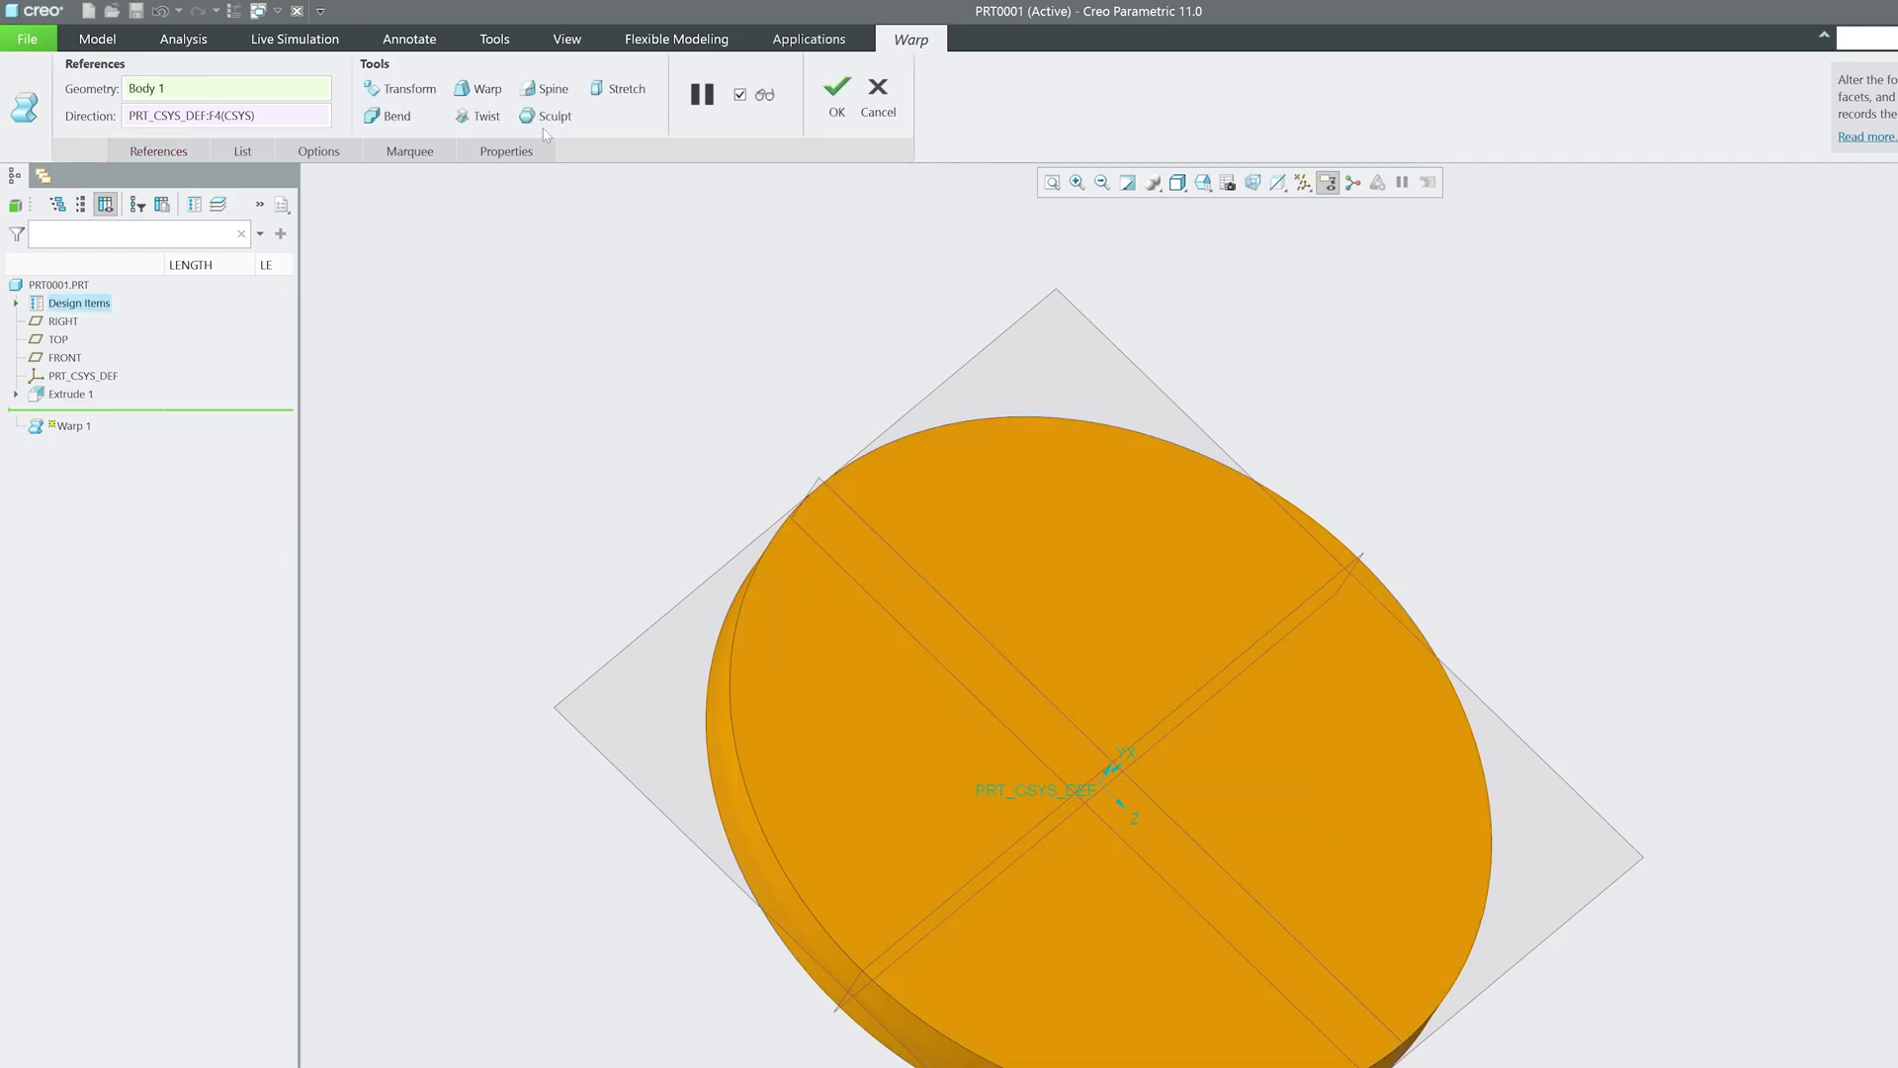
pyautogui.click(486, 116)
# Step: Try twisting the disc (-184°, undone, then -247°) while cycling Next Axis
pyautogui.moveTo(1216, 554); pyautogui.dragTo(1325, 749, button='middle')
pyautogui.moveTo(1200, 777); pyautogui.dragTo(1327, 735, button='middle')
pyautogui.moveTo(1336, 829); pyautogui.dragTo(1205, 864)
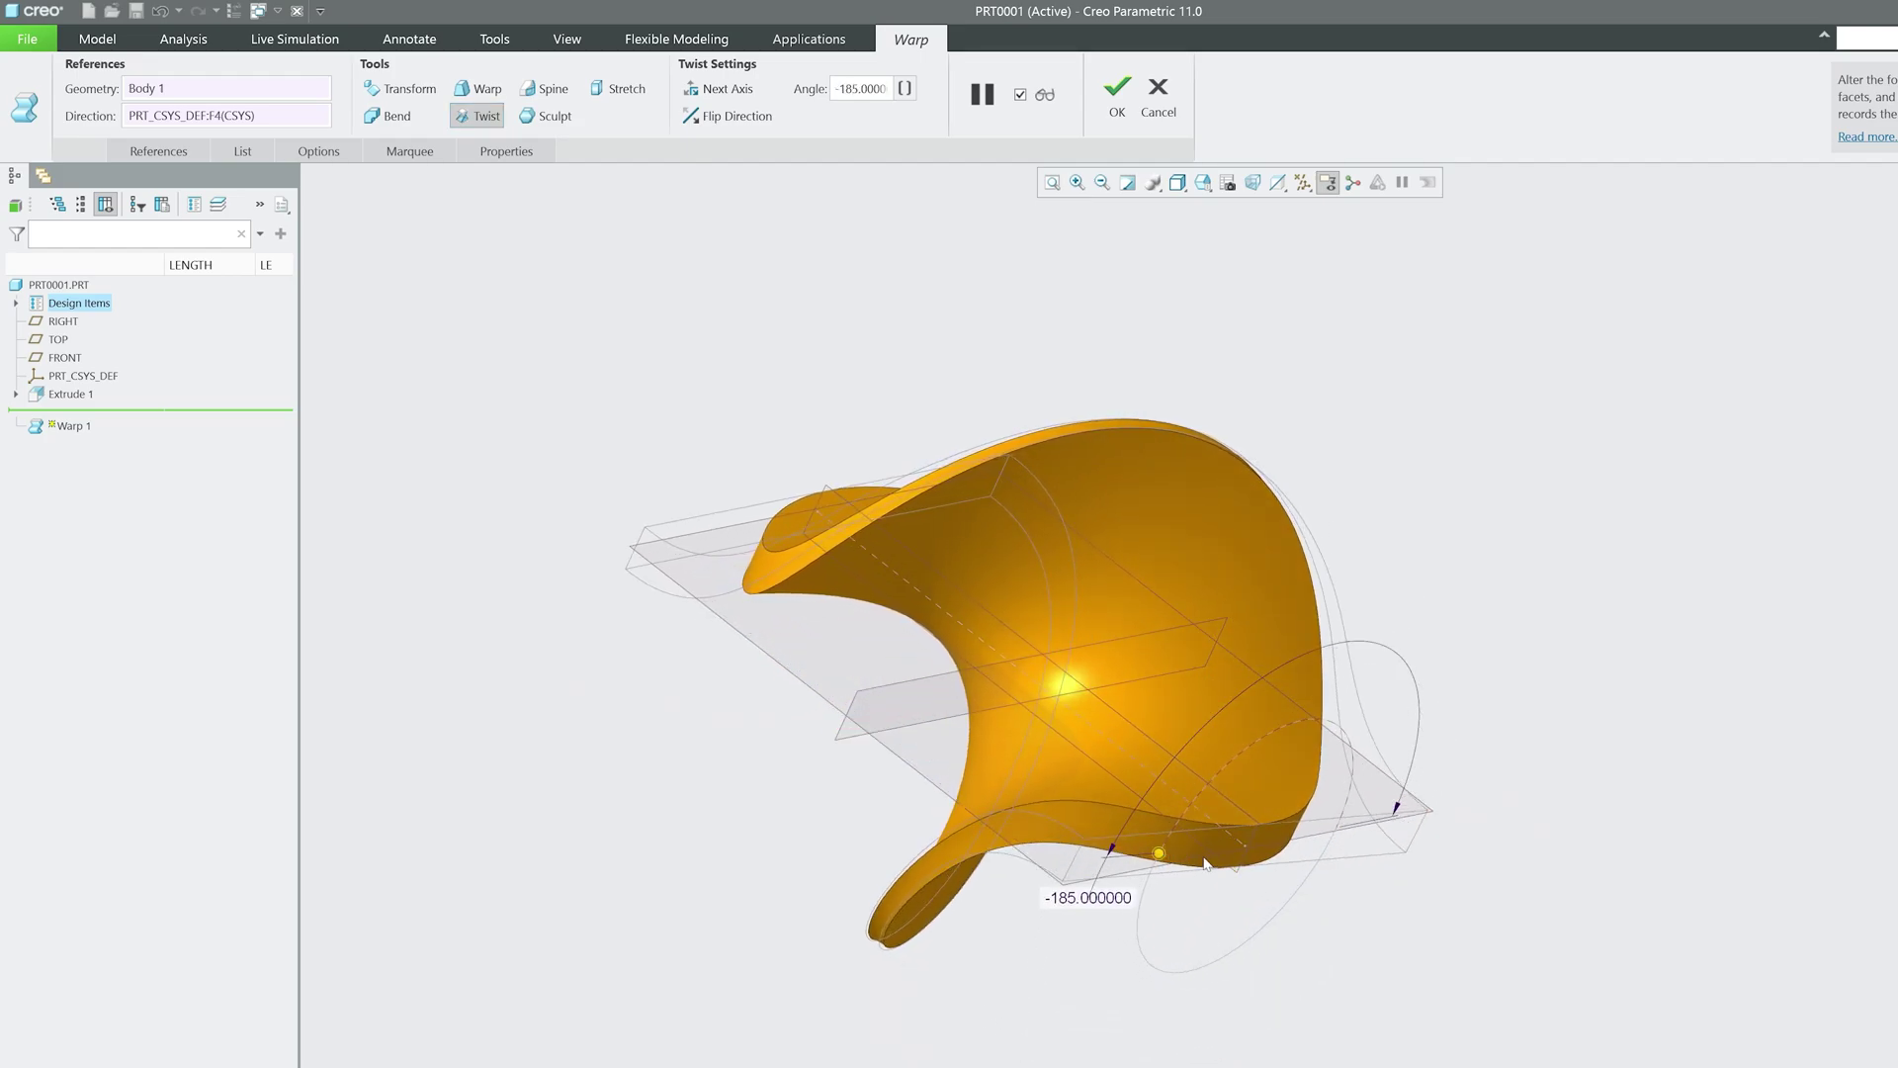
pyautogui.hotkey('ctrl', 'z')
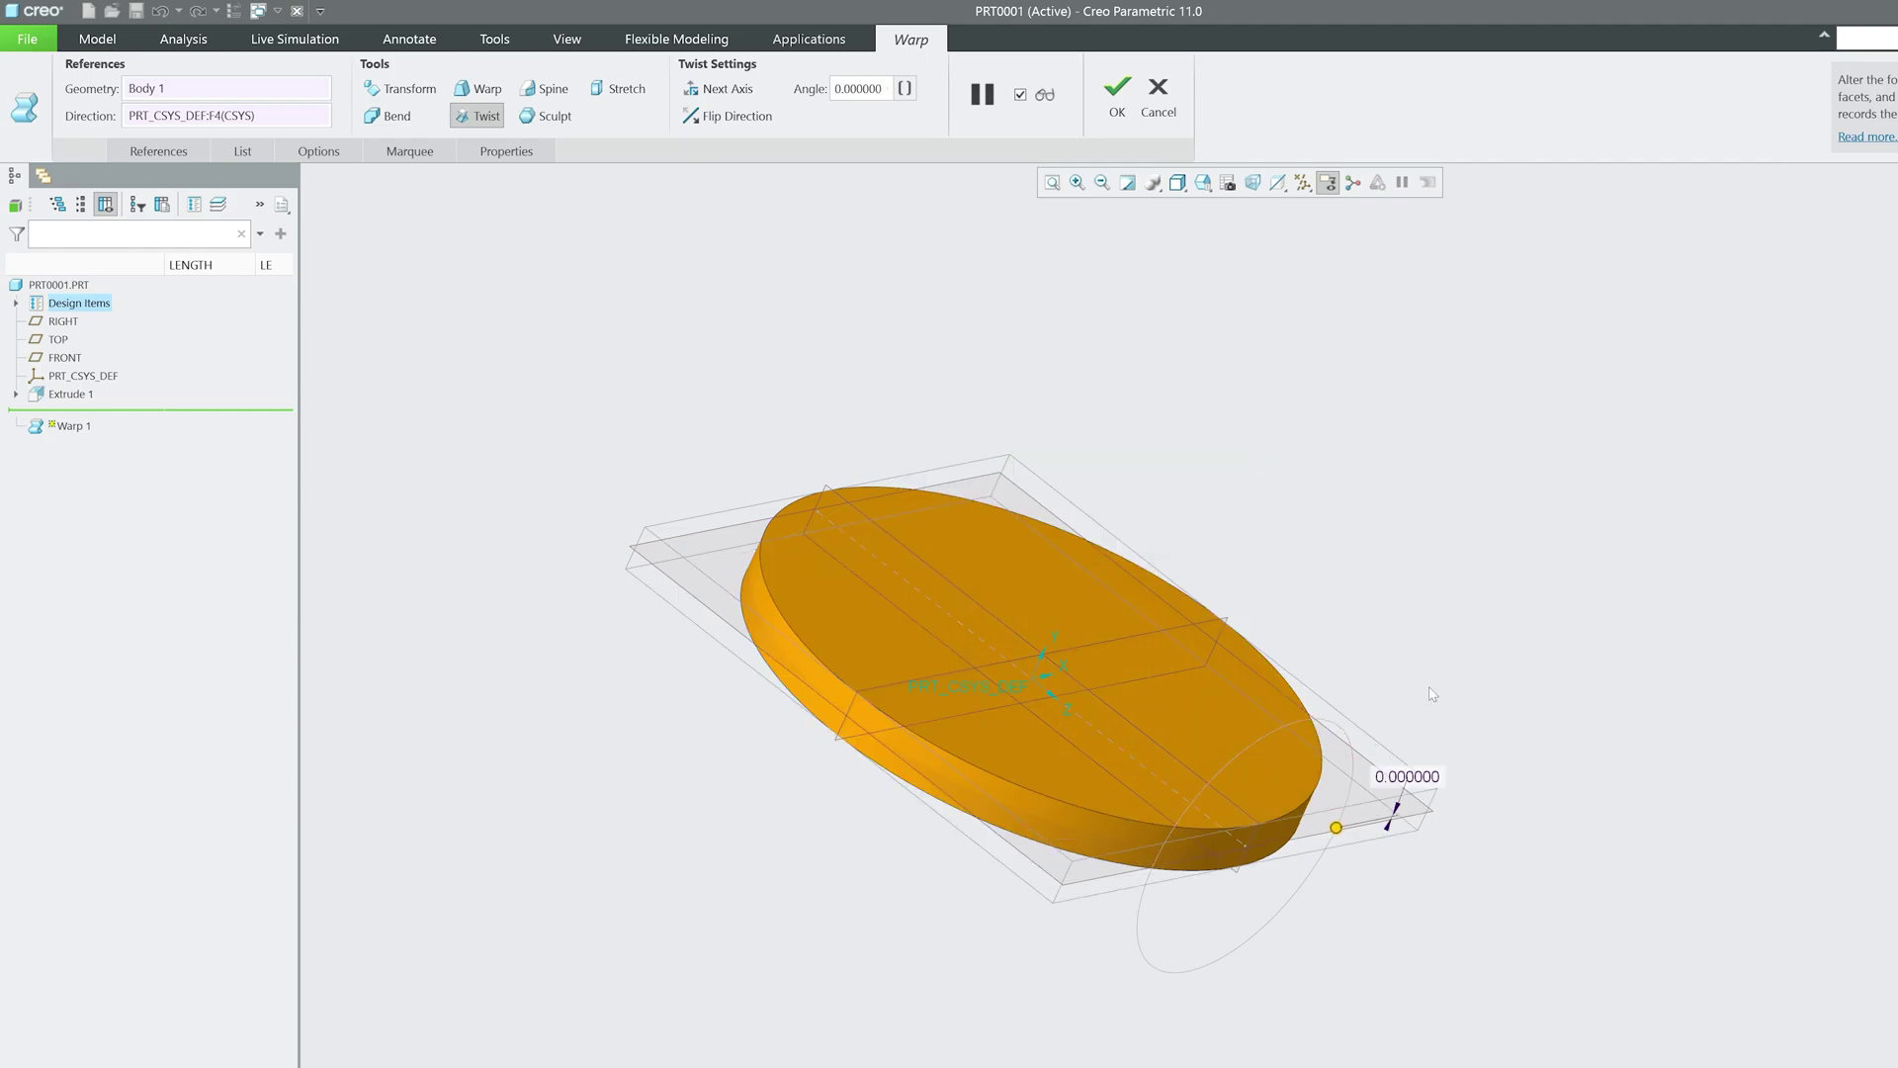
pyautogui.click(713, 91)
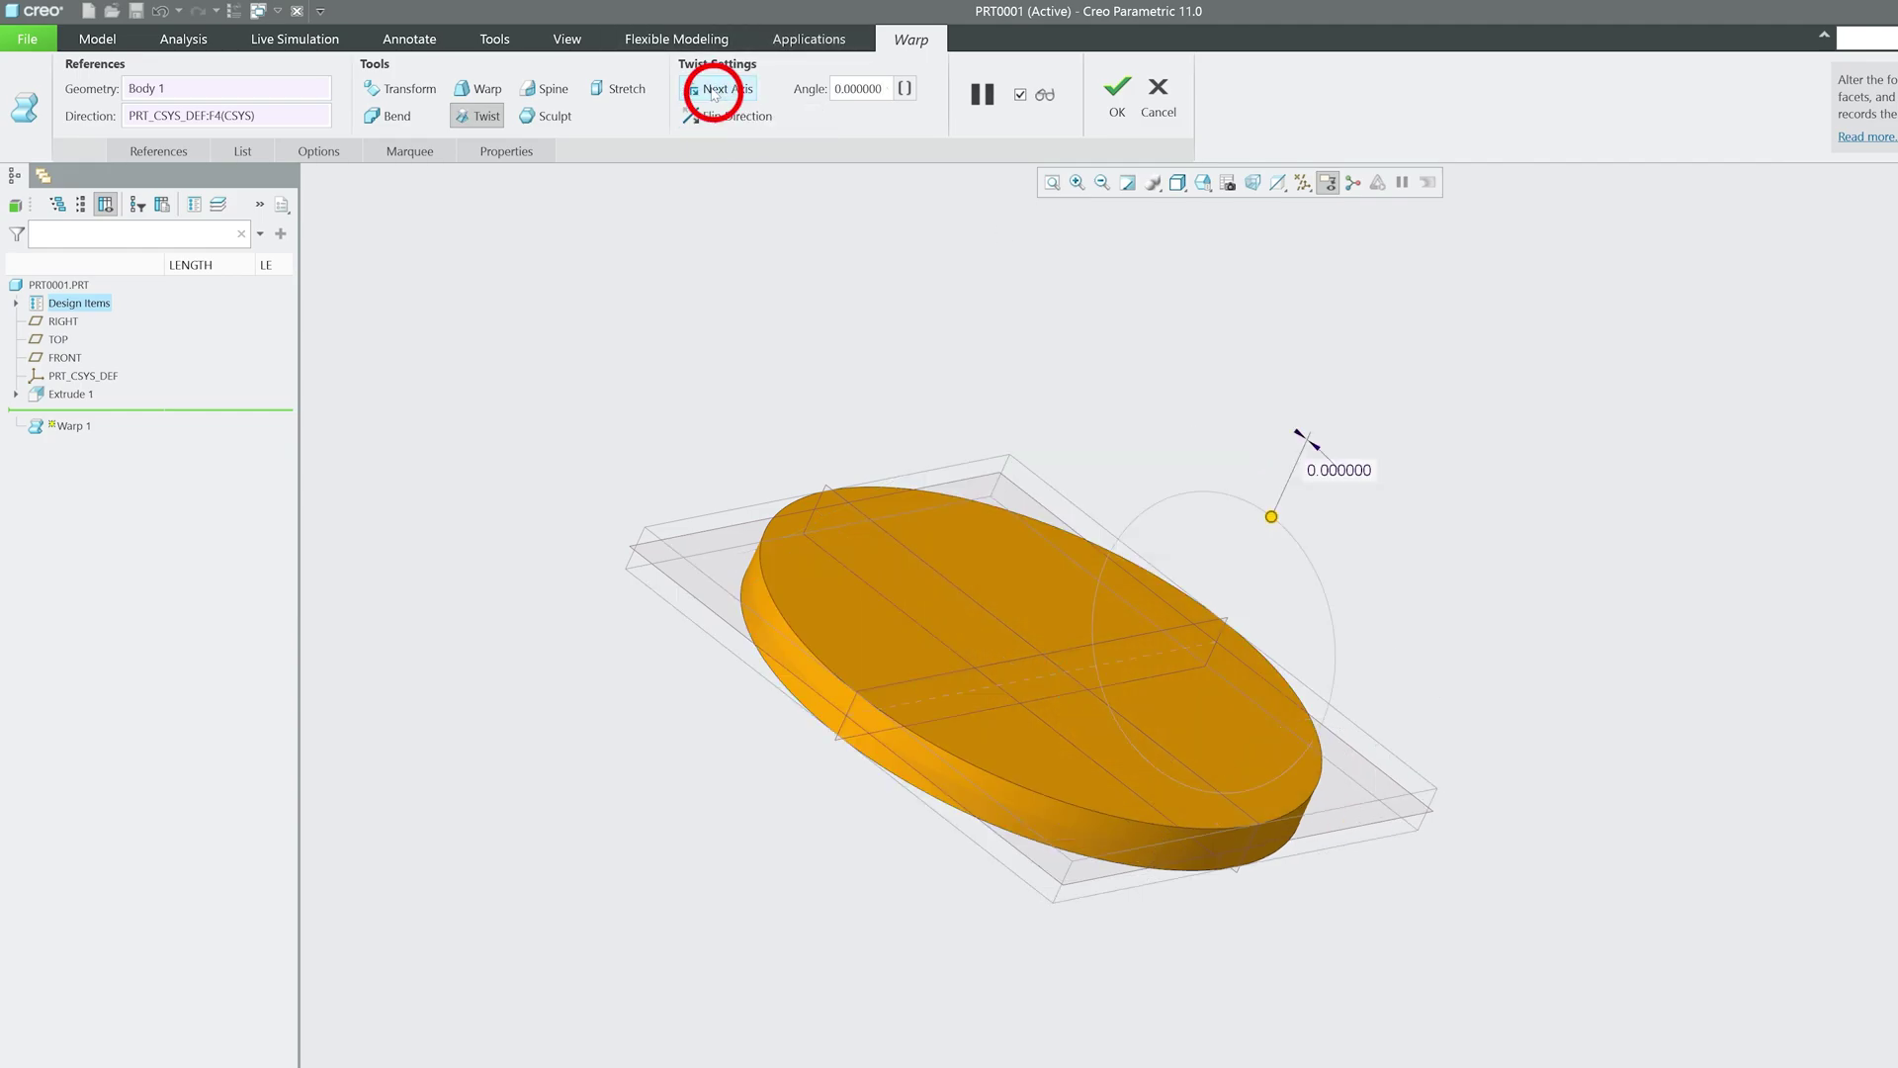
pyautogui.hotkey('ctrl', 'd')
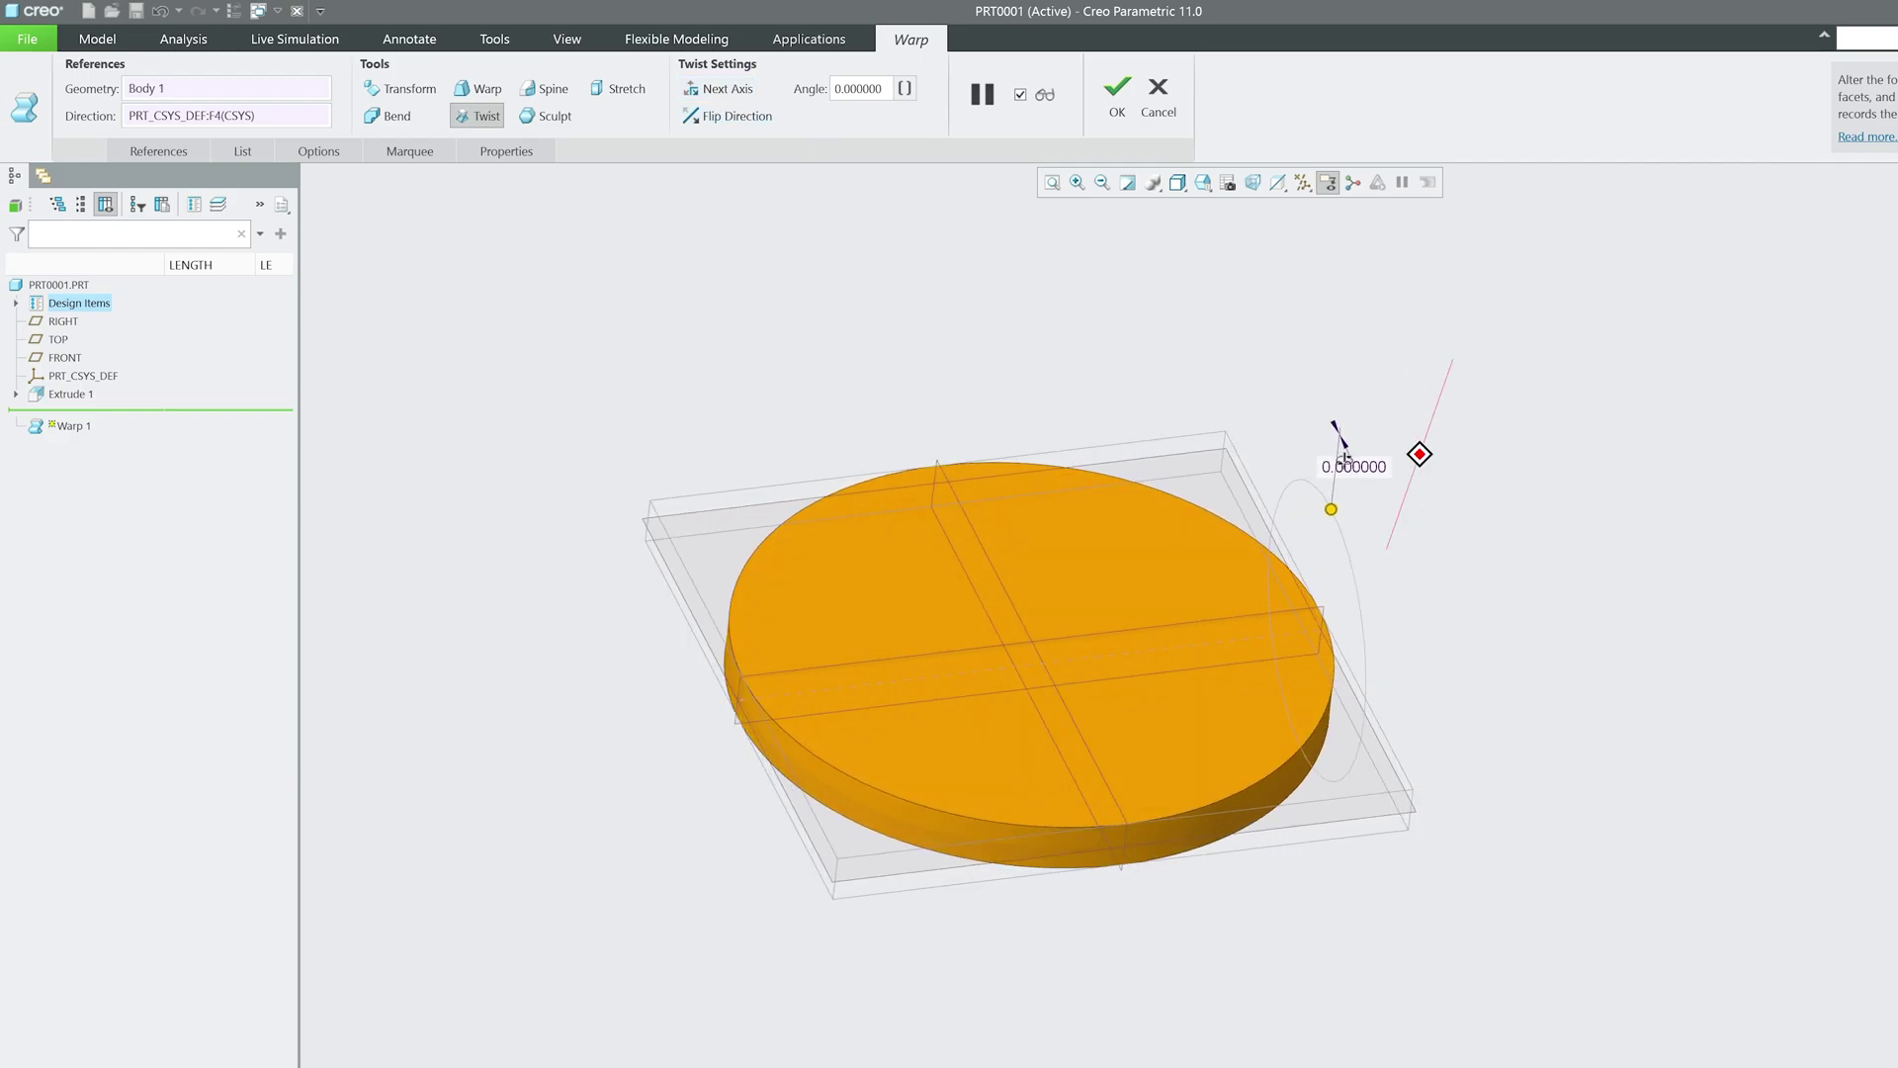
pyautogui.click(726, 103)
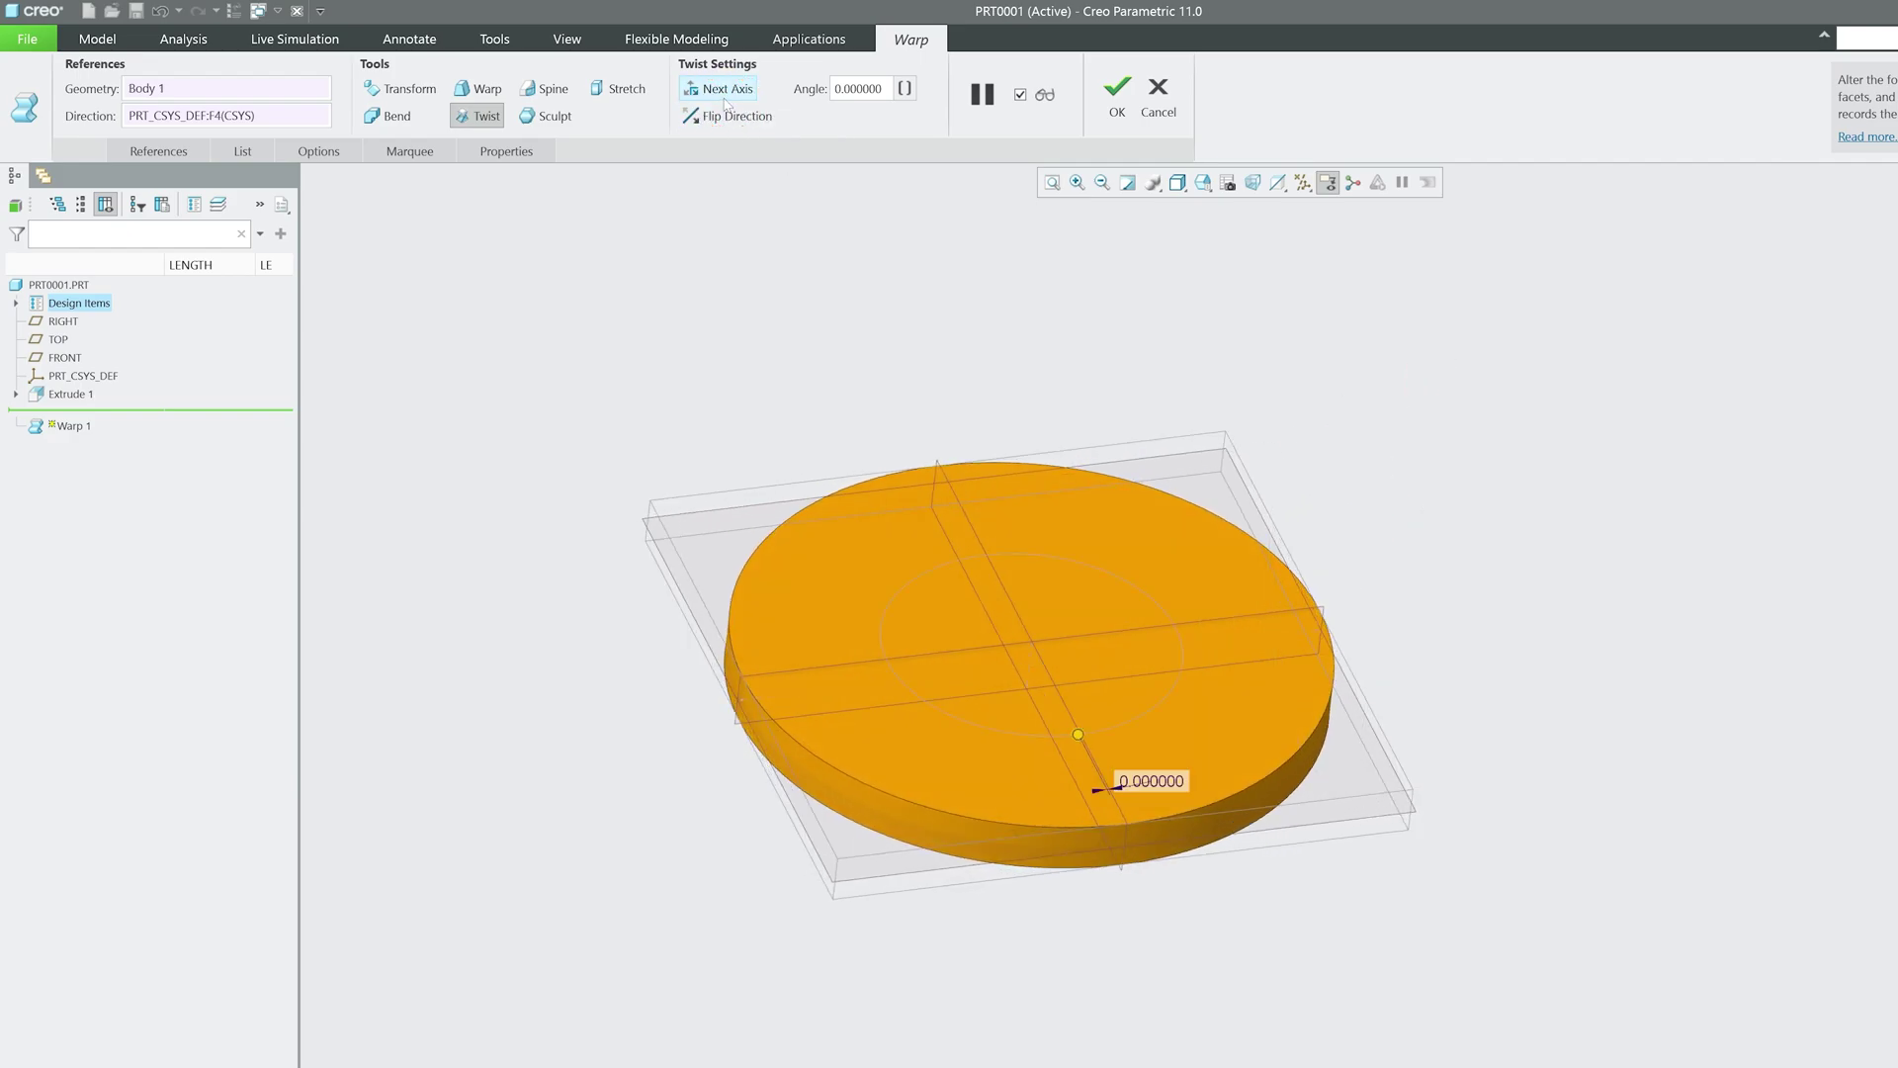
pyautogui.moveTo(1099, 615); pyautogui.dragTo(1213, 628, button='middle')
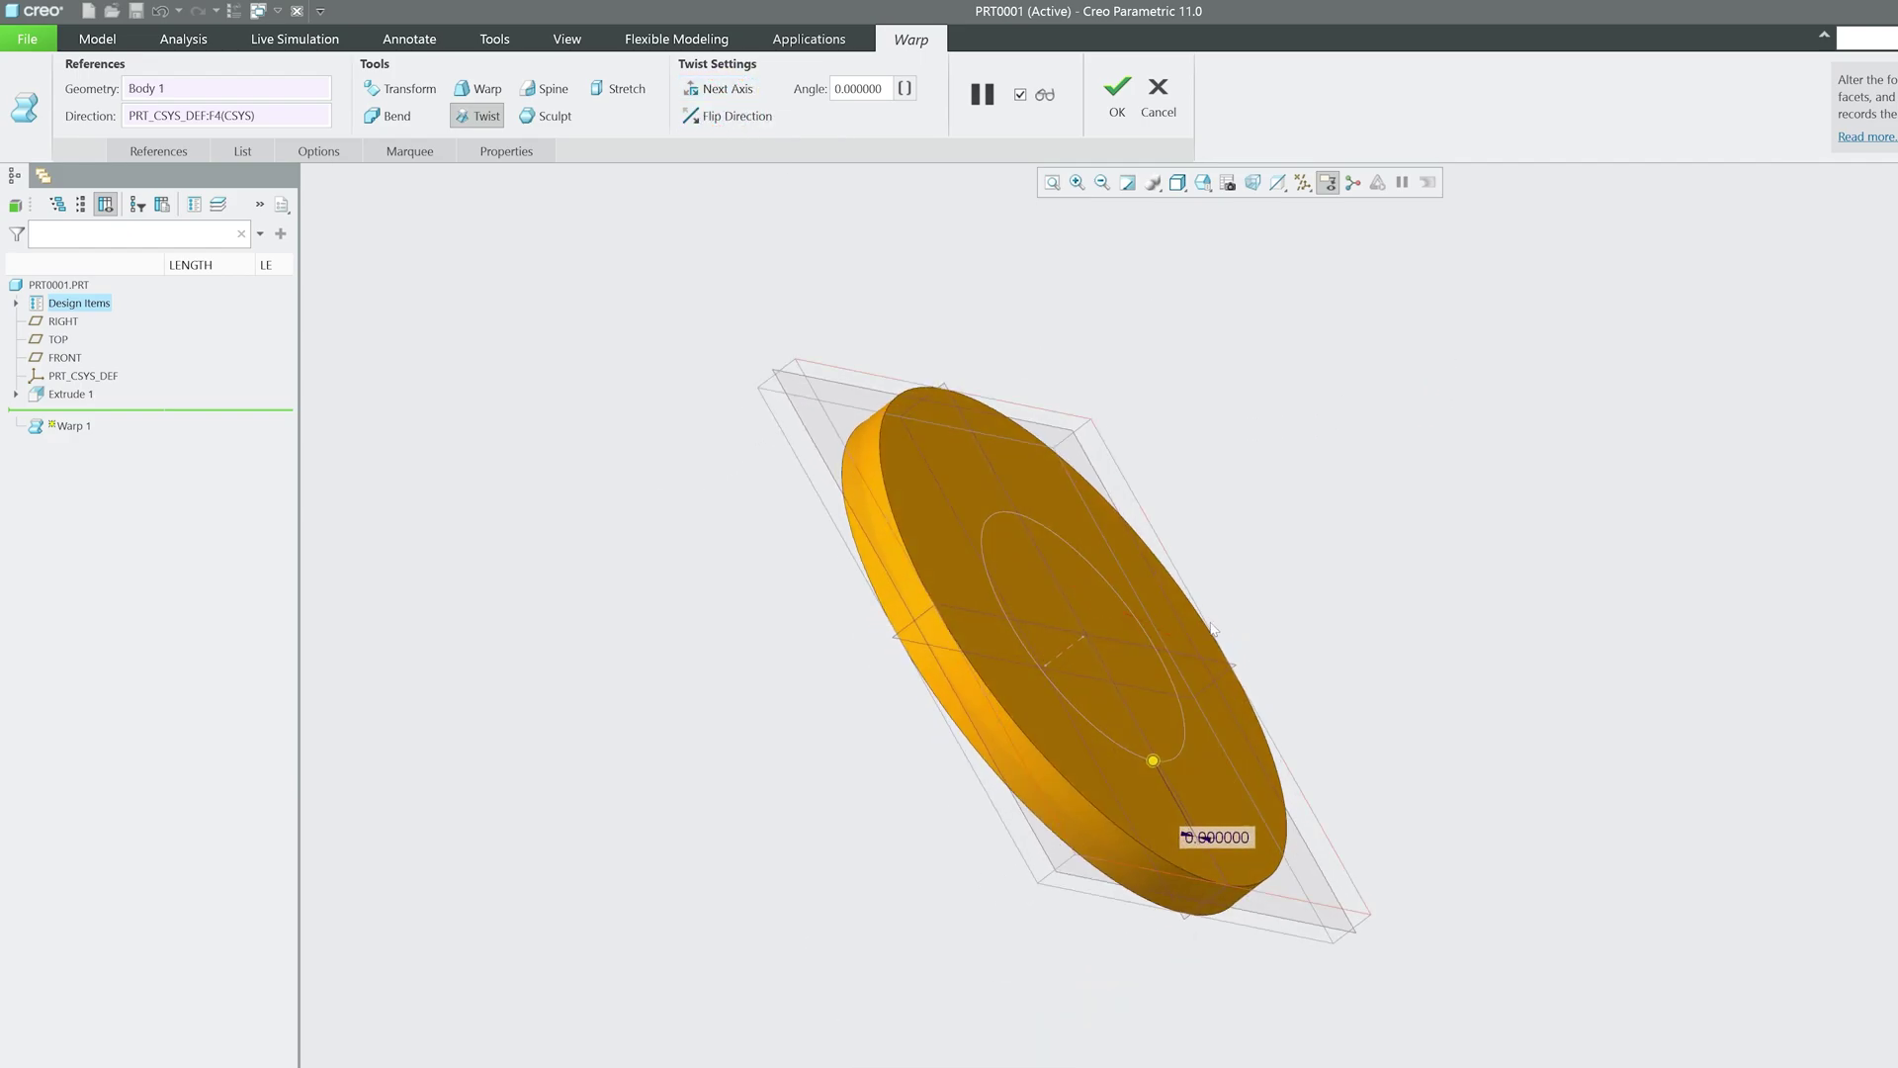
pyautogui.moveTo(1163, 759); pyautogui.dragTo(1207, 462)
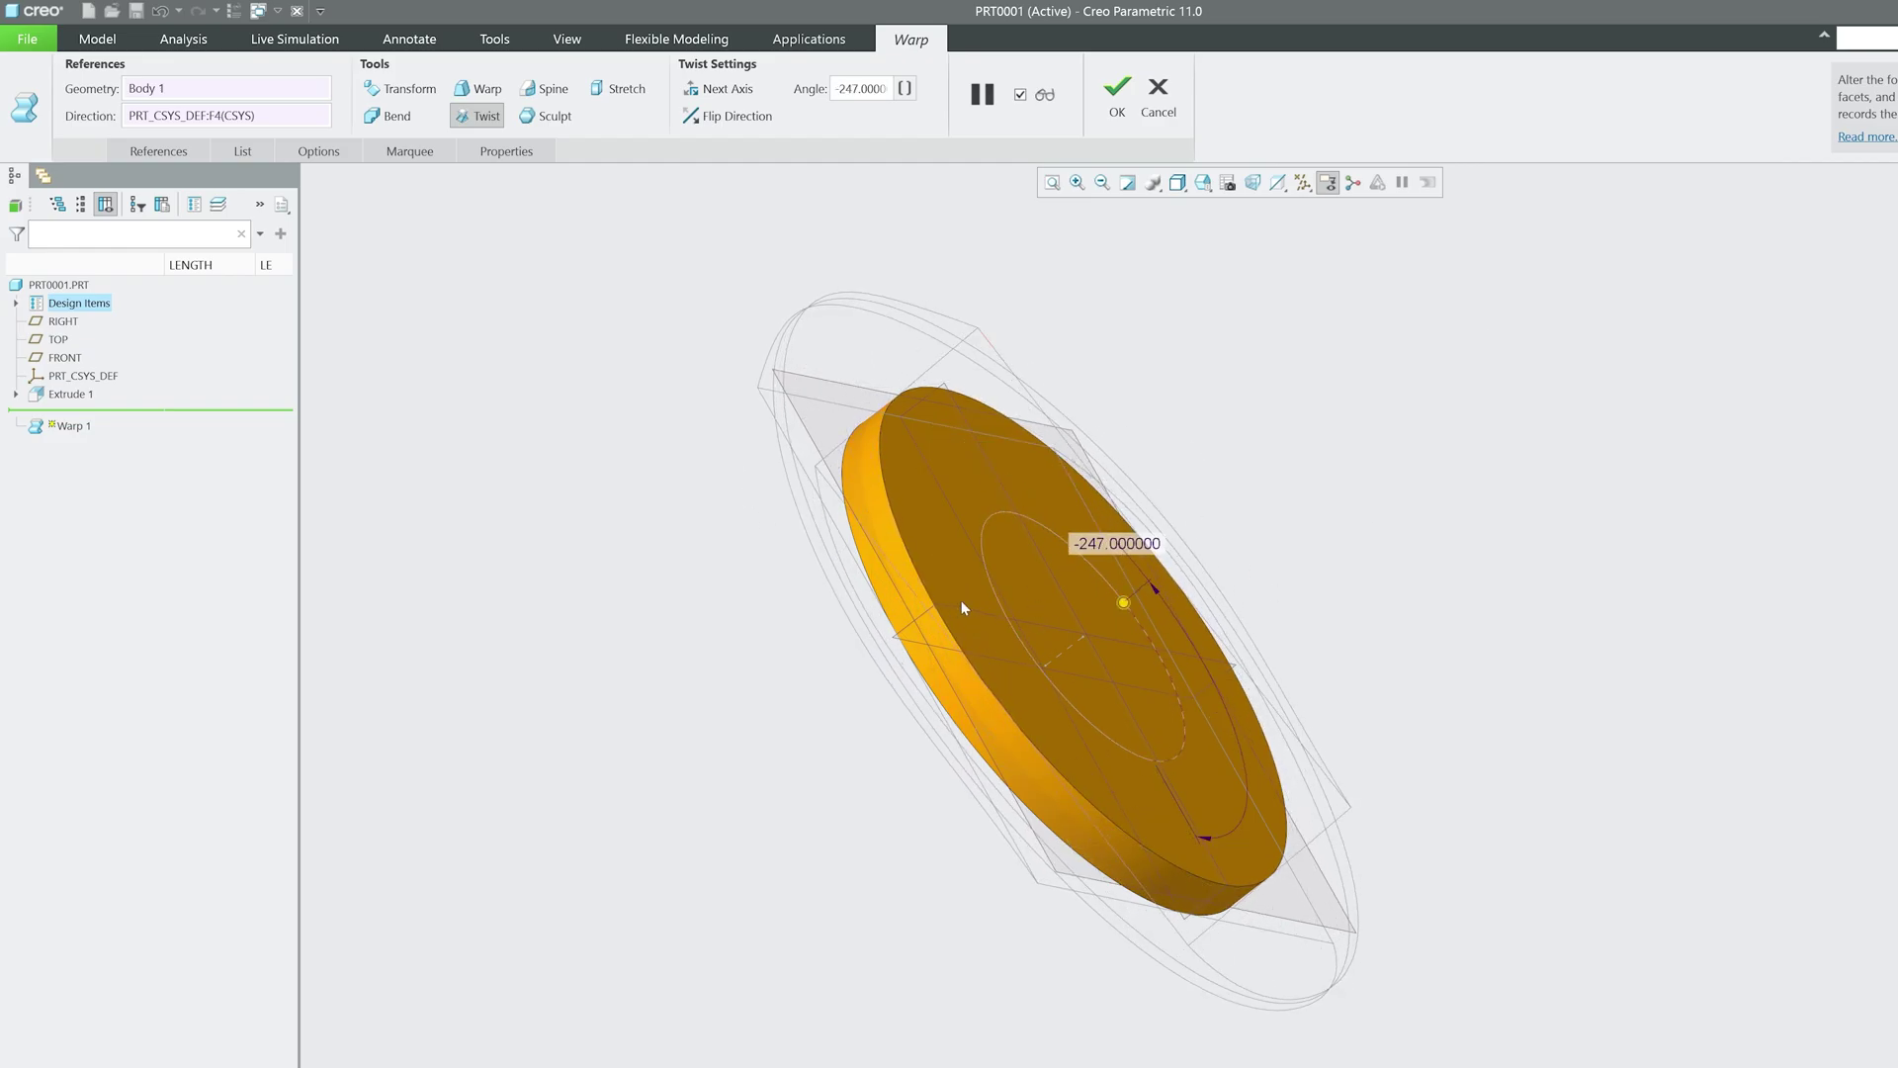
# Step: Flip the twist direction, change the axis, and twist the disc to about -36°
pyautogui.scroll(-1, 1117, 733)
pyautogui.moveTo(1017, 488); pyautogui.dragTo(877, 521, button='middle')
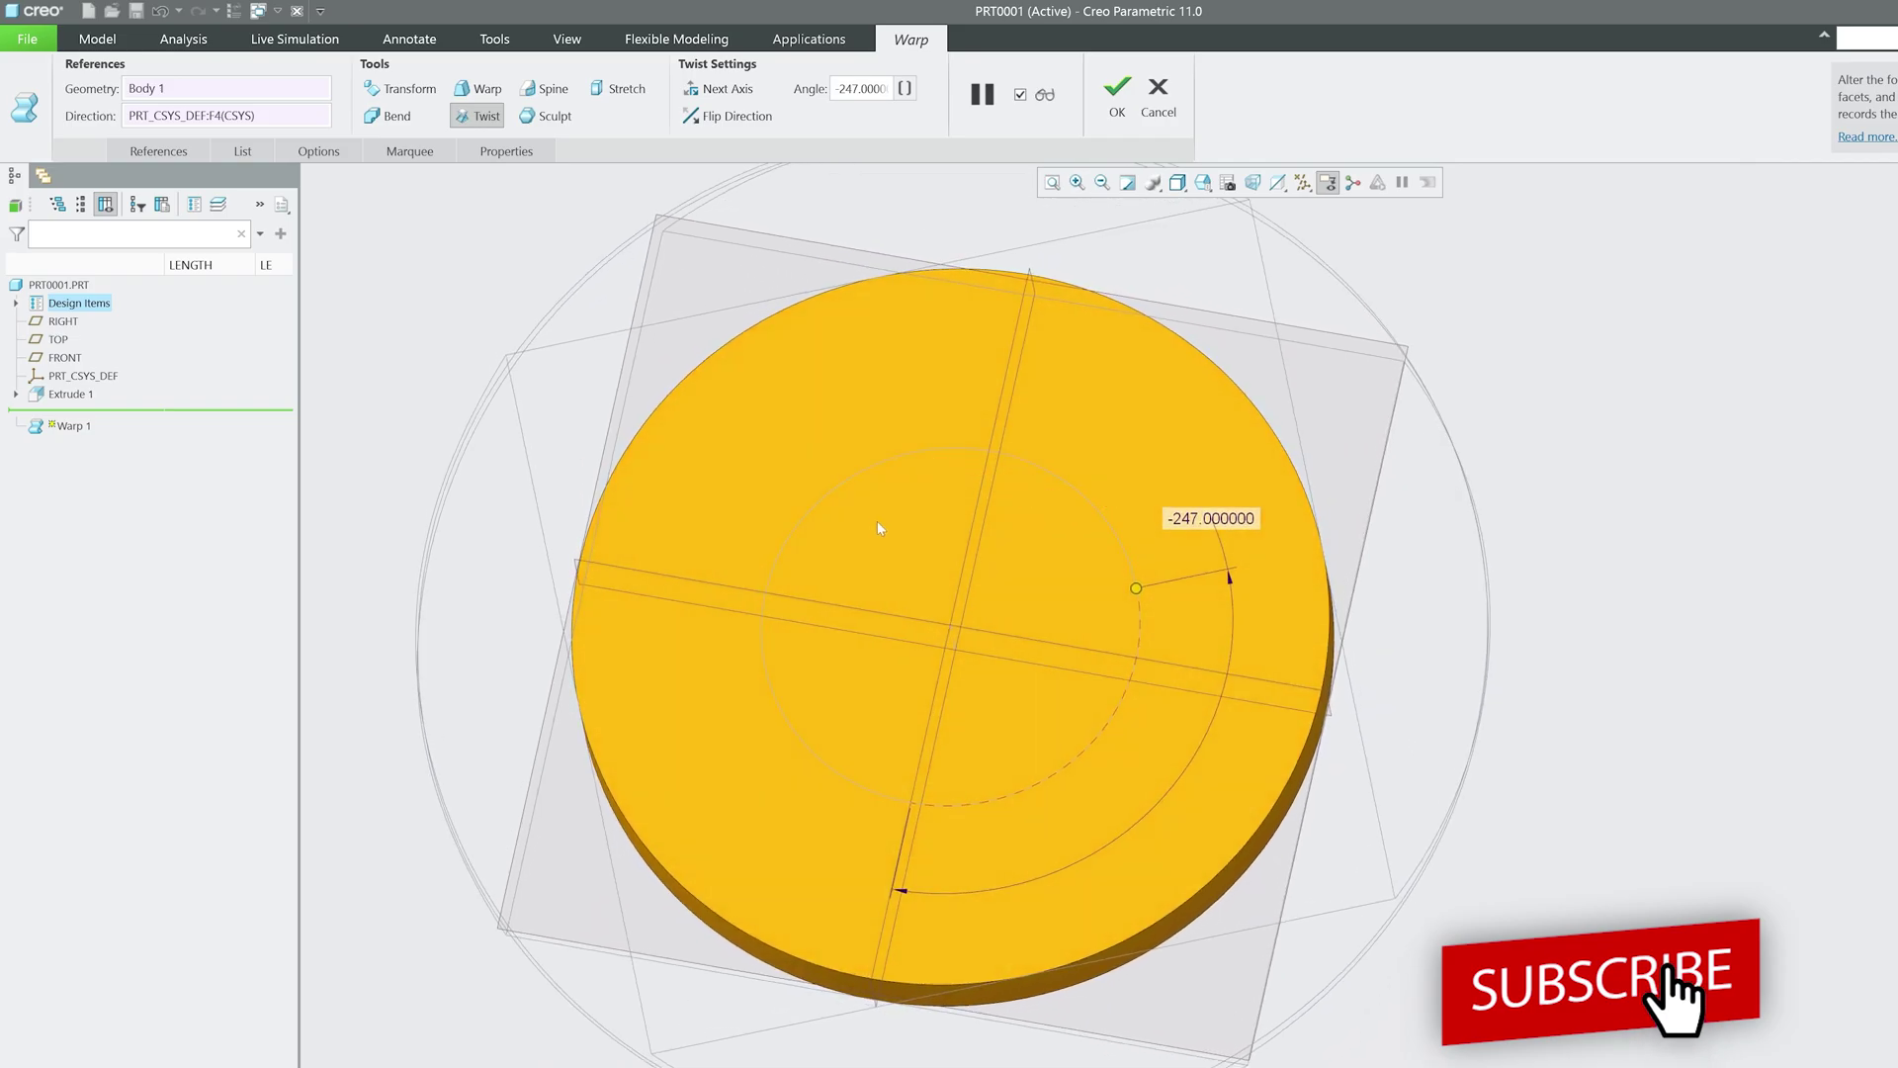
pyautogui.click(729, 116)
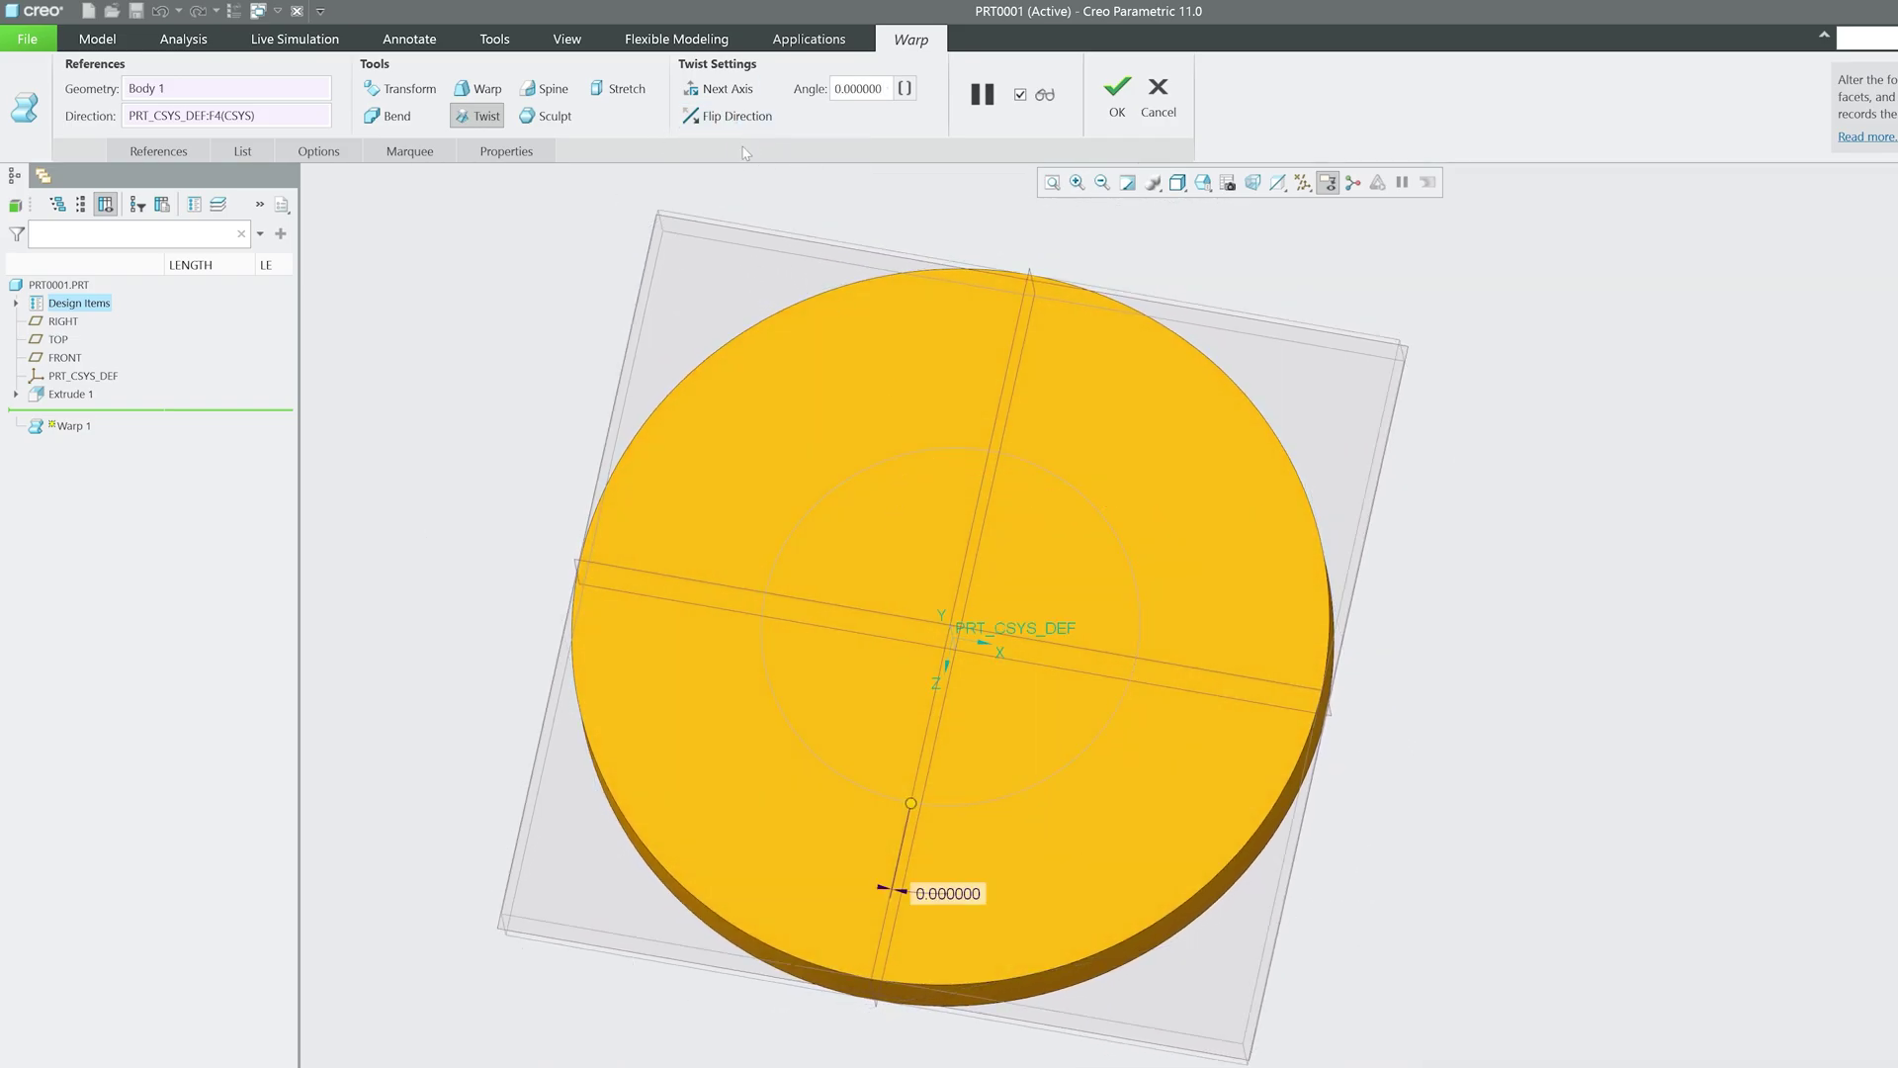
pyautogui.click(735, 91)
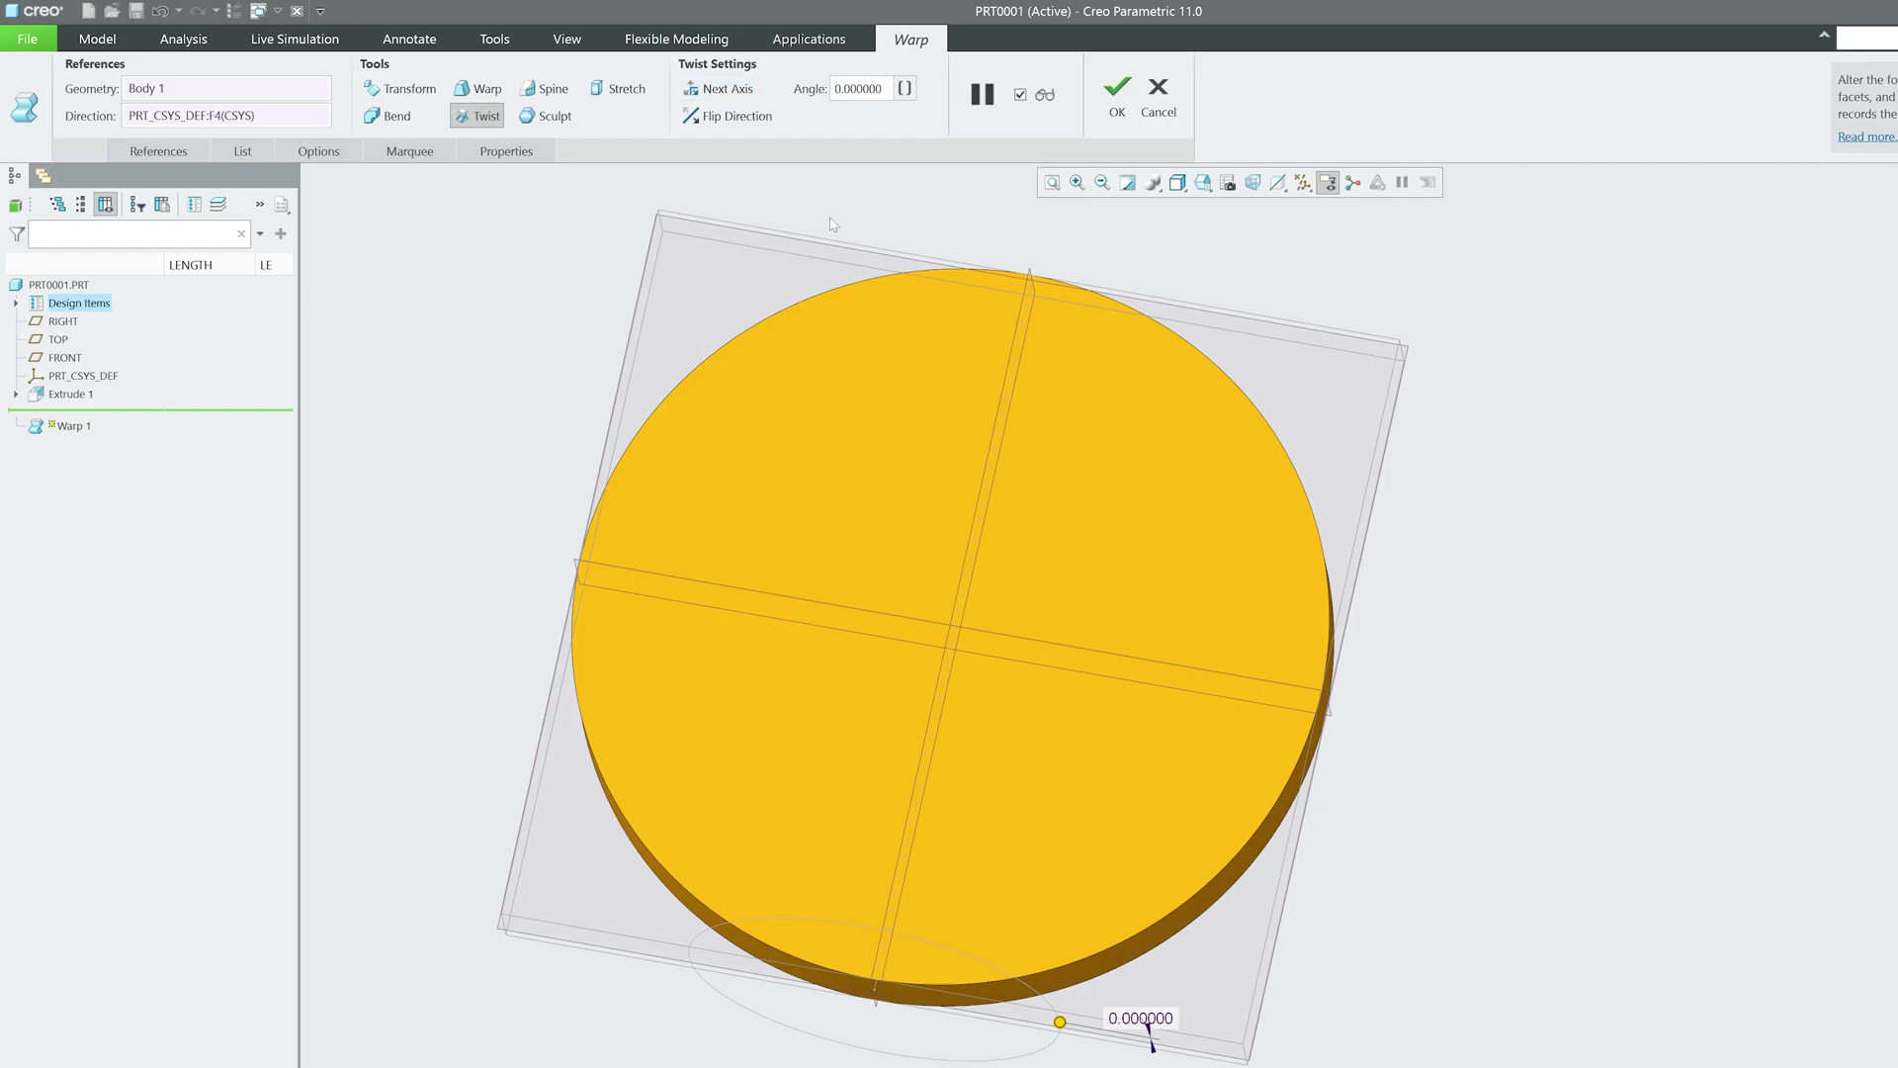
pyautogui.click(750, 91)
pyautogui.moveTo(1500, 716); pyautogui.dragTo(1451, 620, button='middle')
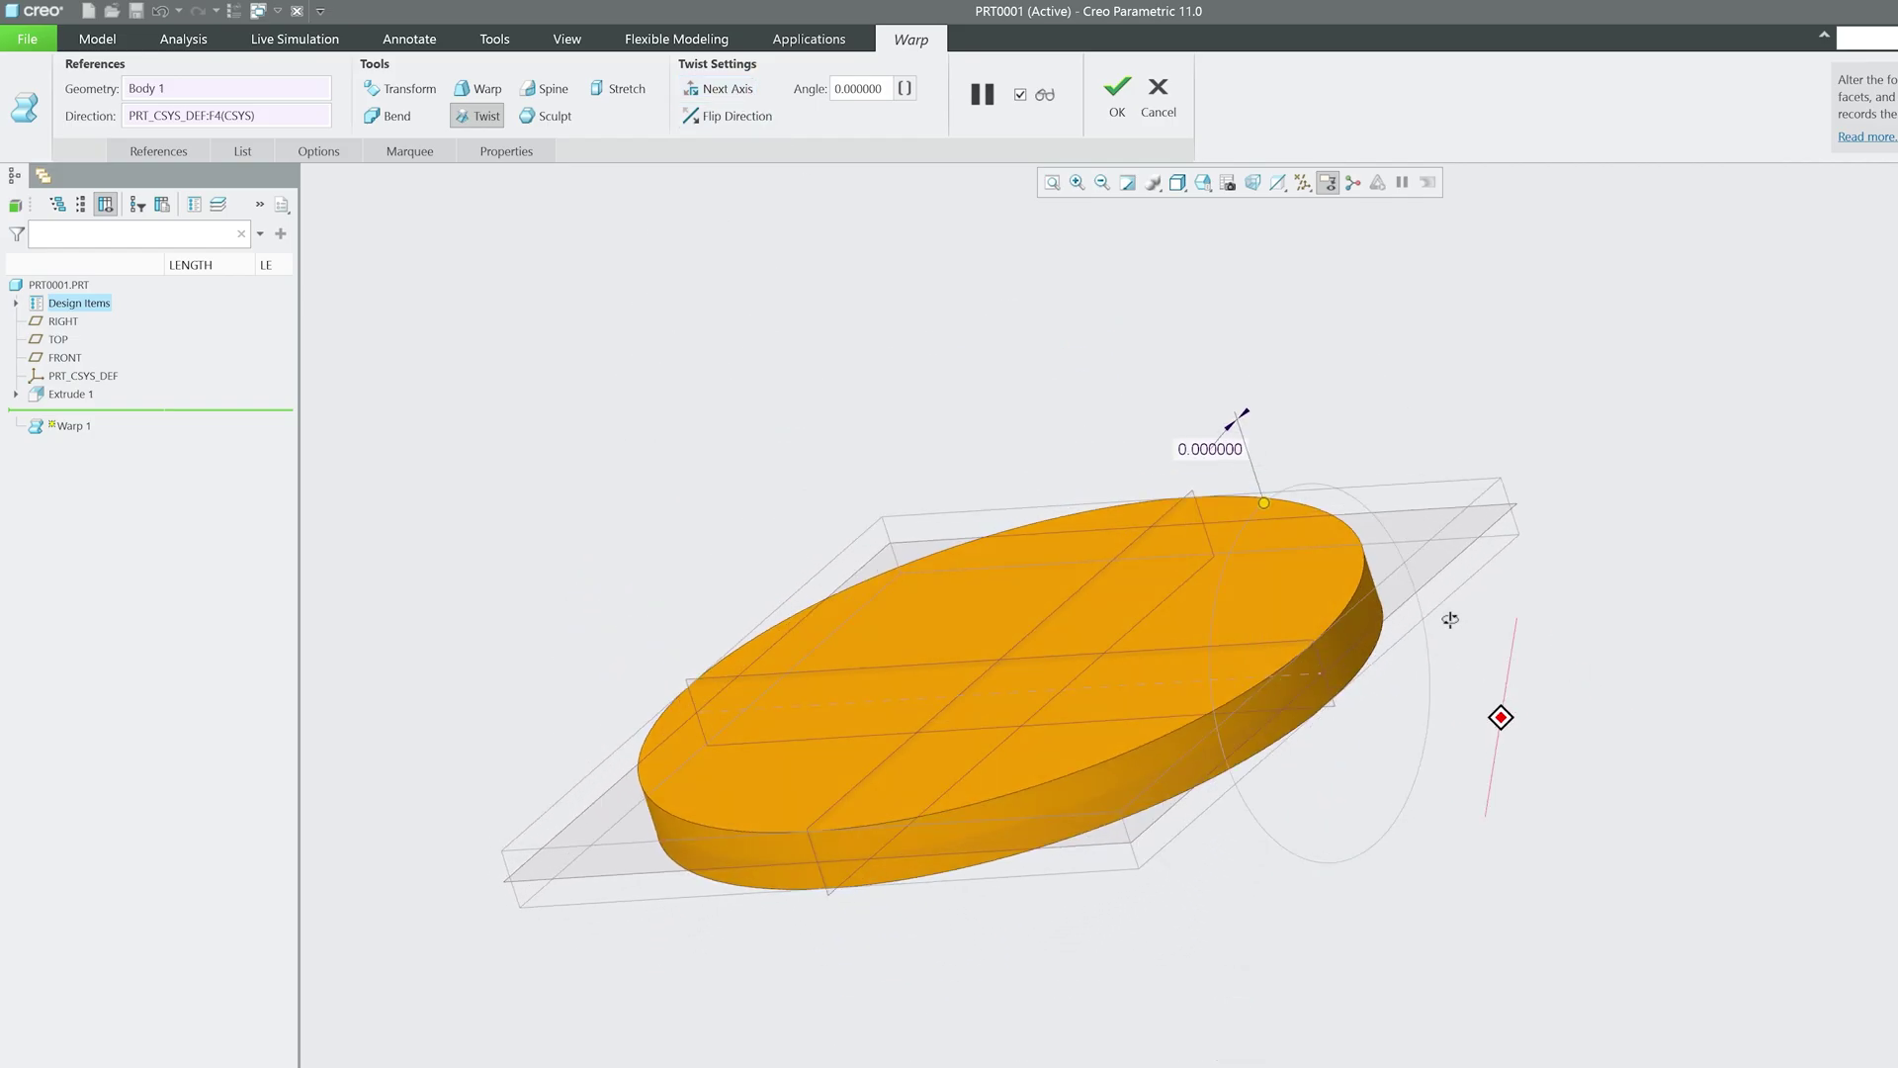
pyautogui.moveTo(1265, 504); pyautogui.dragTo(1336, 485)
pyautogui.click(158, 151)
# Step: Confine the twist to a Proportional marquee from 50 to 100, comparing both Flip Direction settings
pyautogui.click(409, 152)
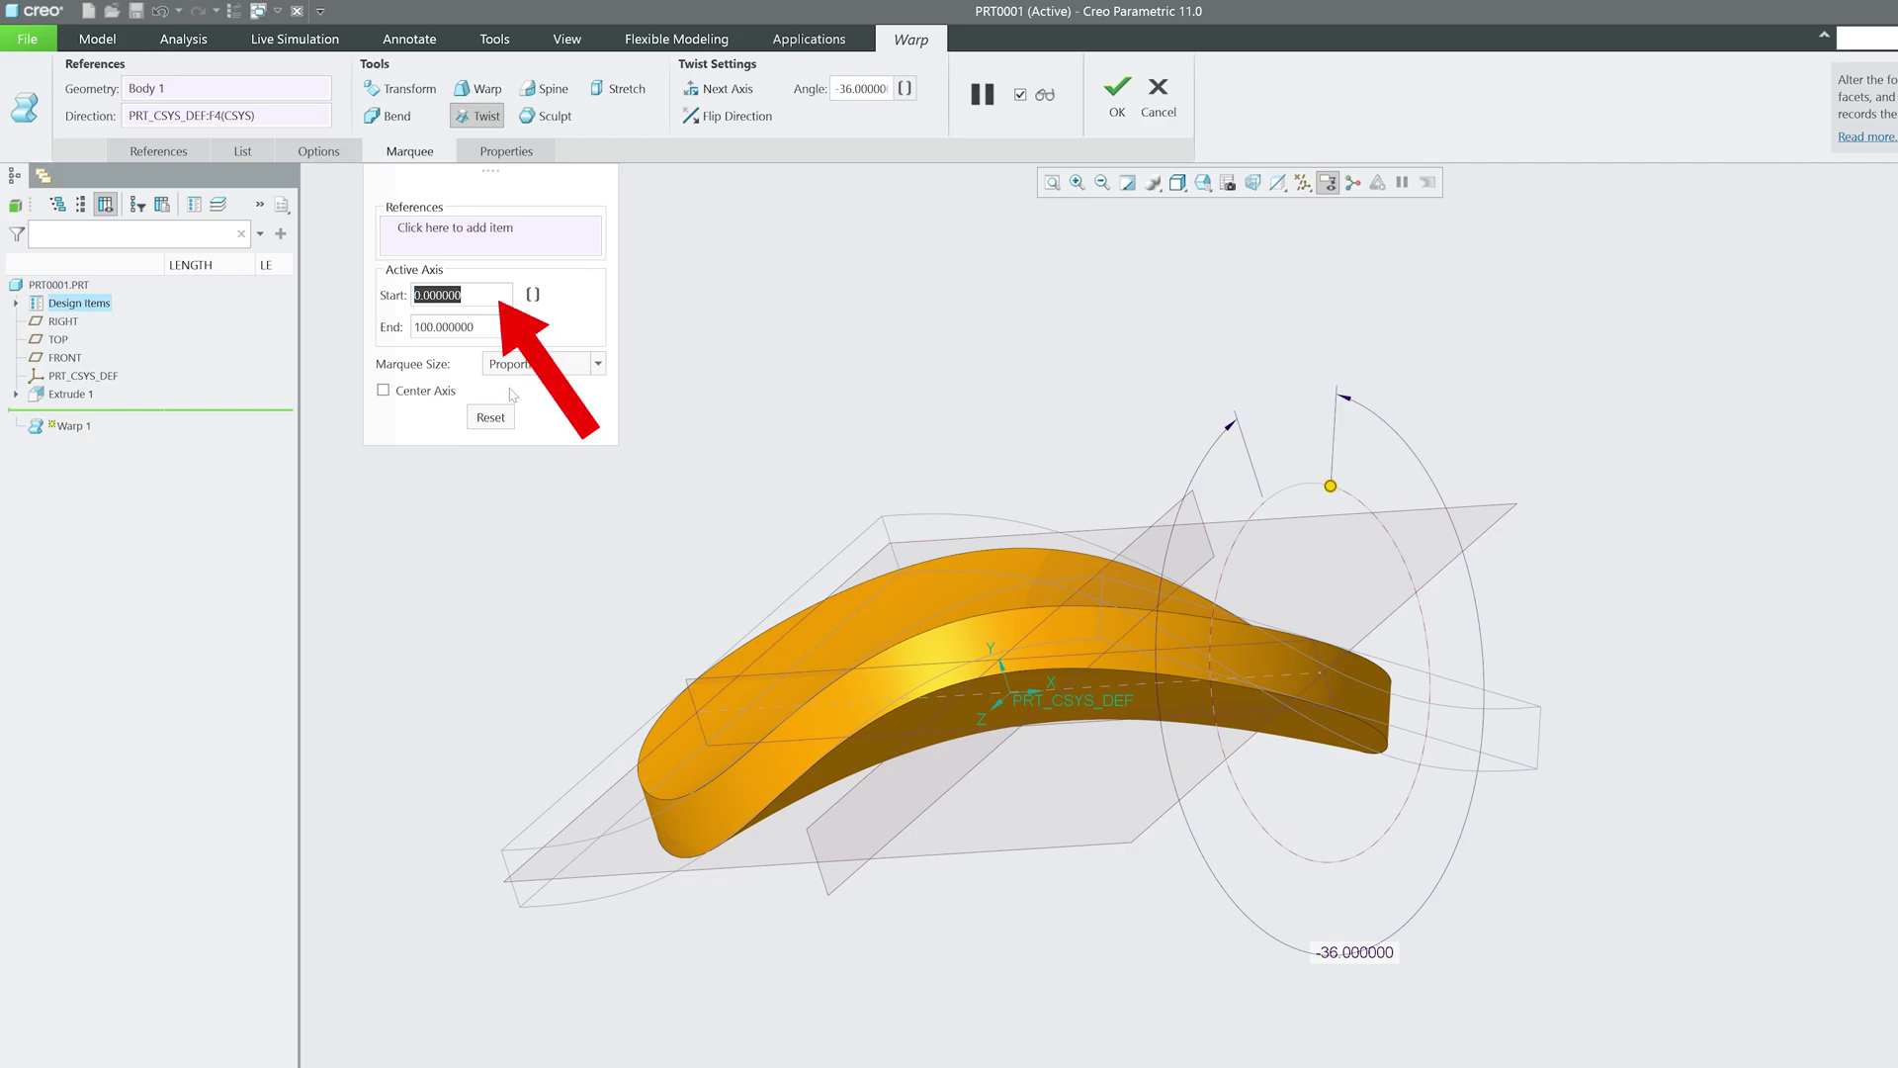
pyautogui.press('Return')
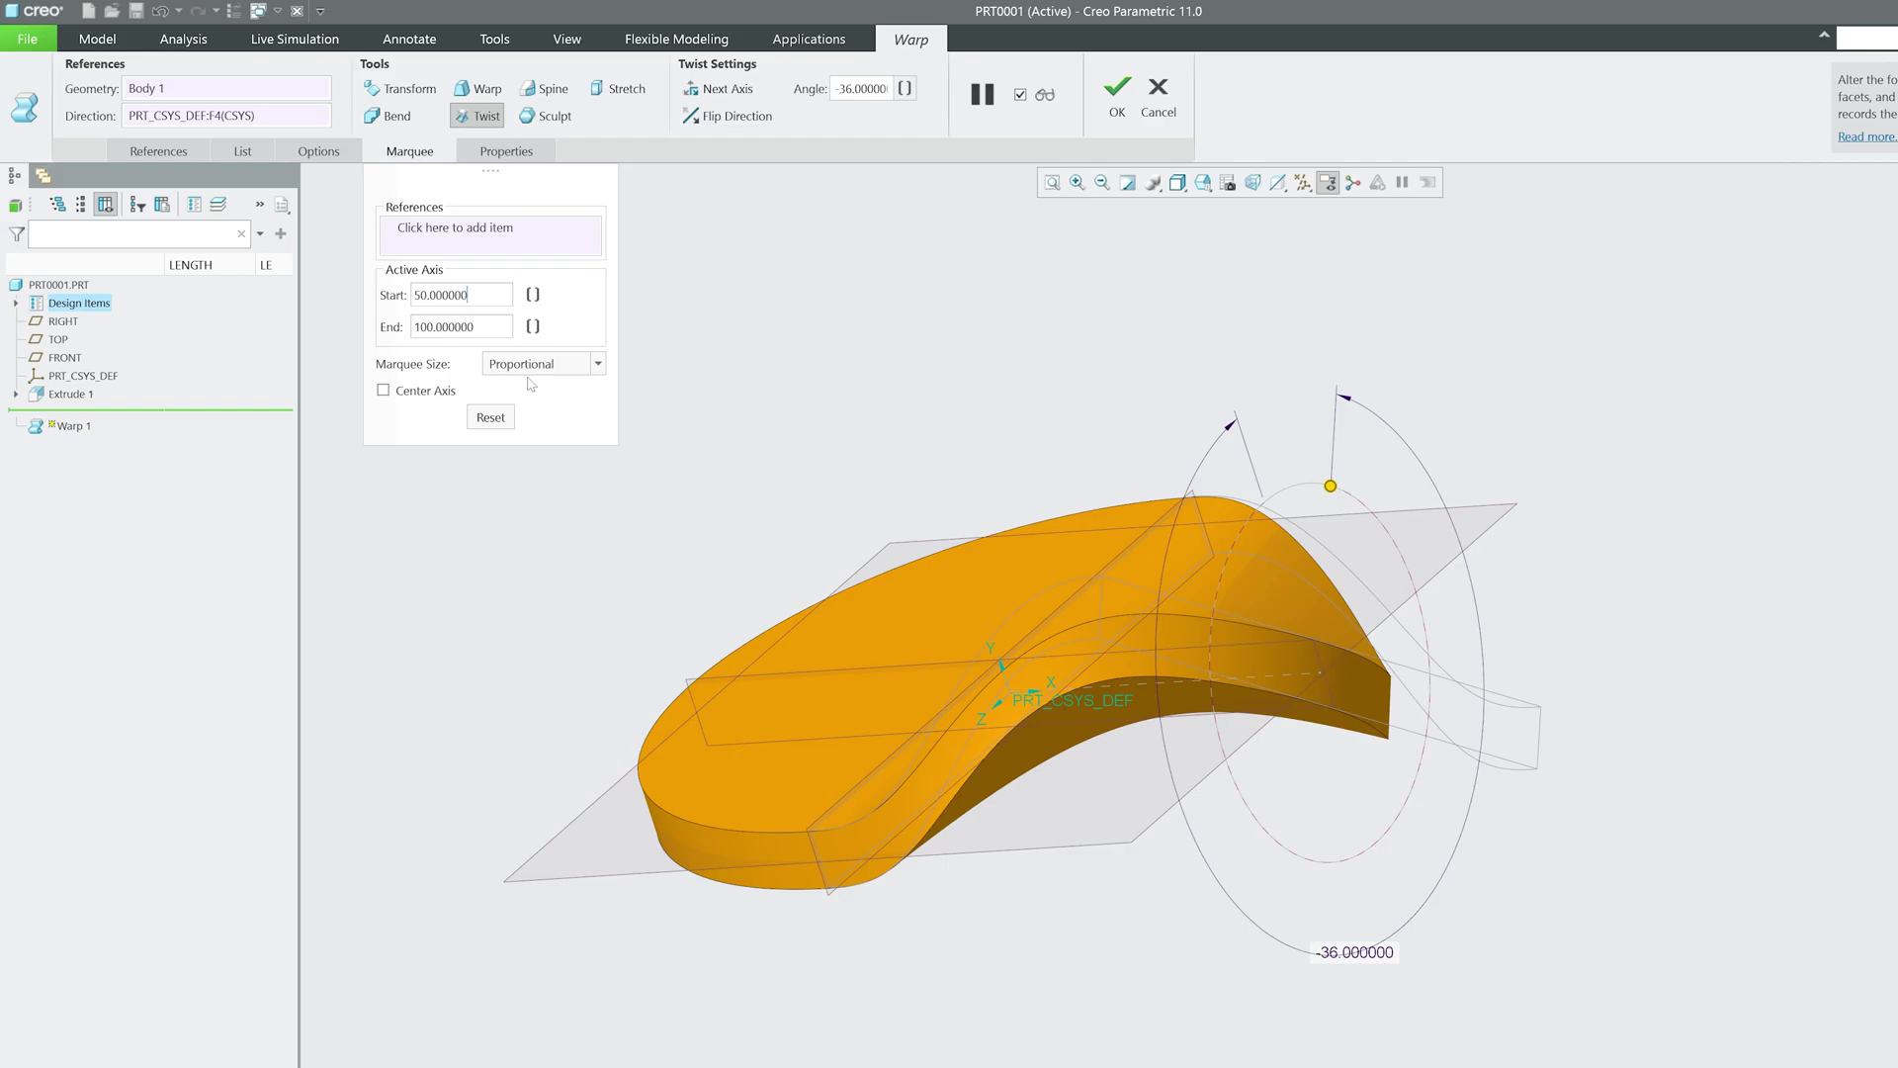
pyautogui.moveTo(700, 427); pyautogui.dragTo(811, 556, button='middle')
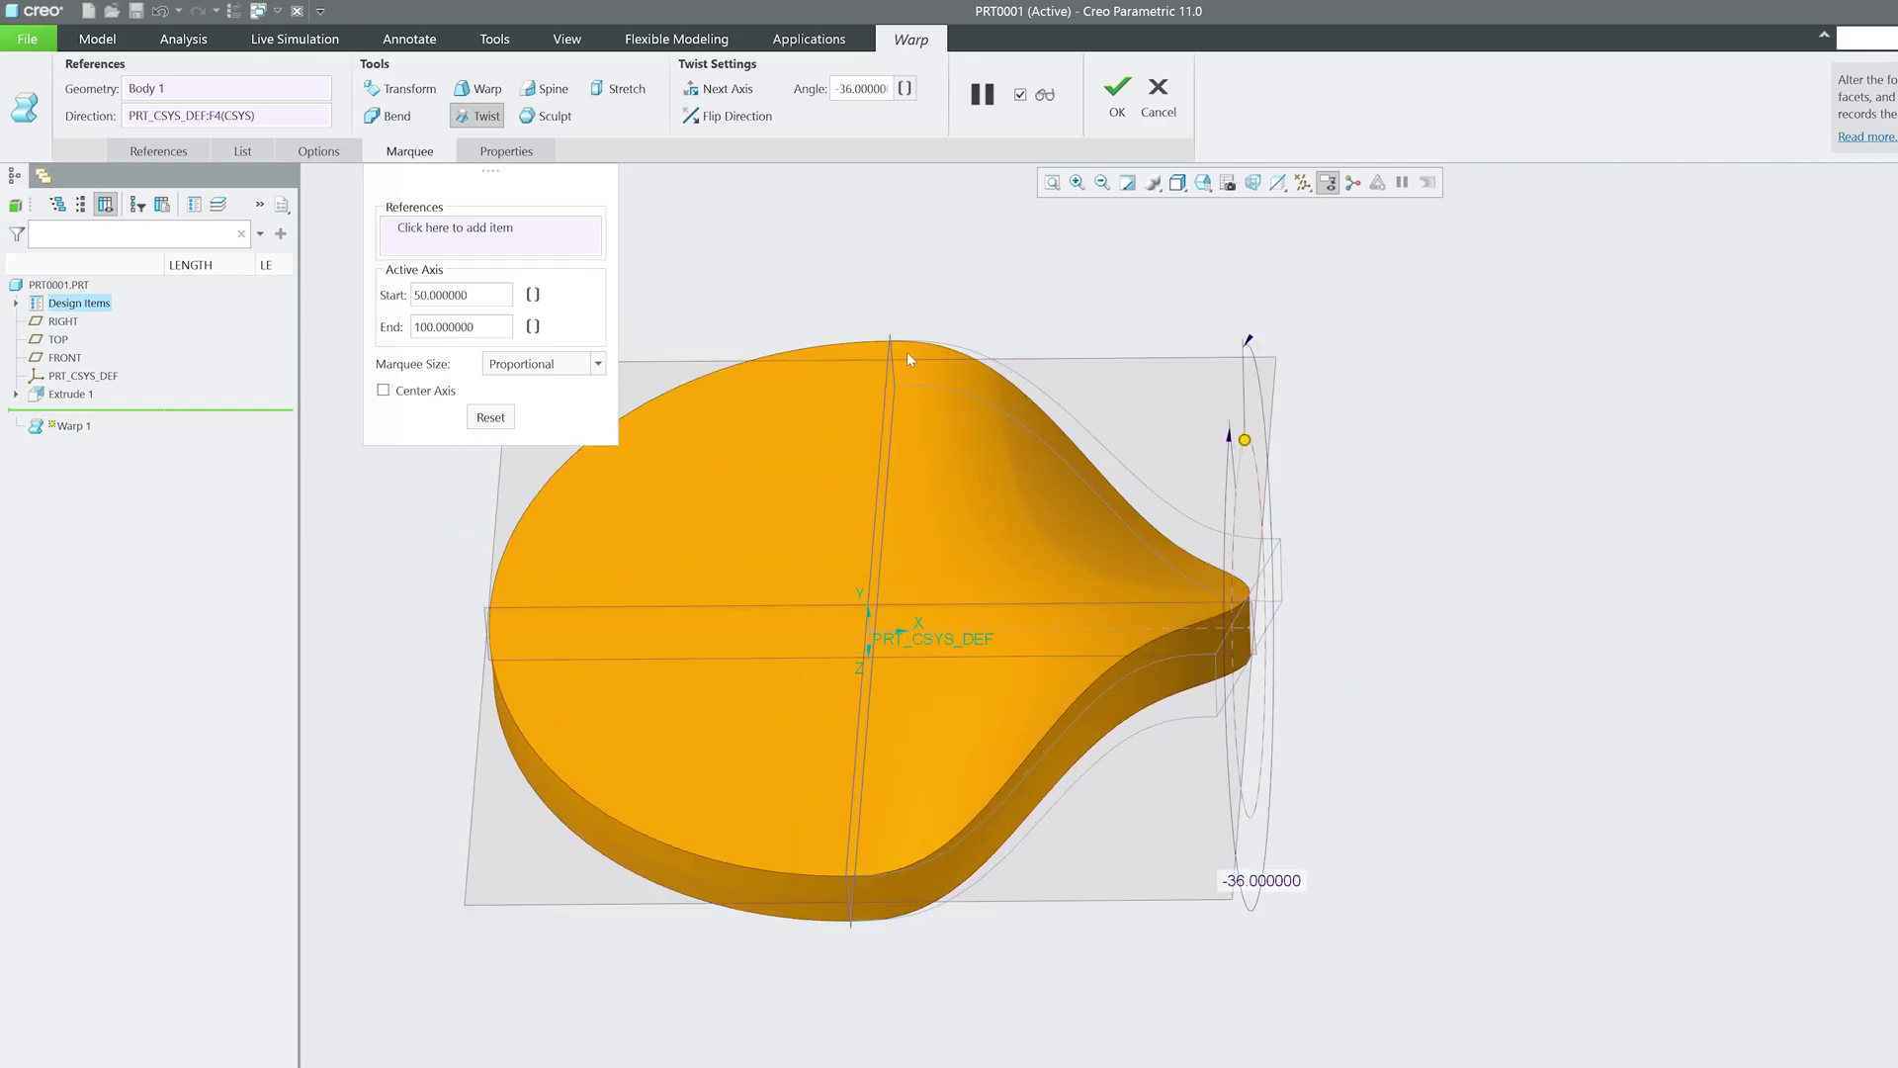
pyautogui.click(562, 366)
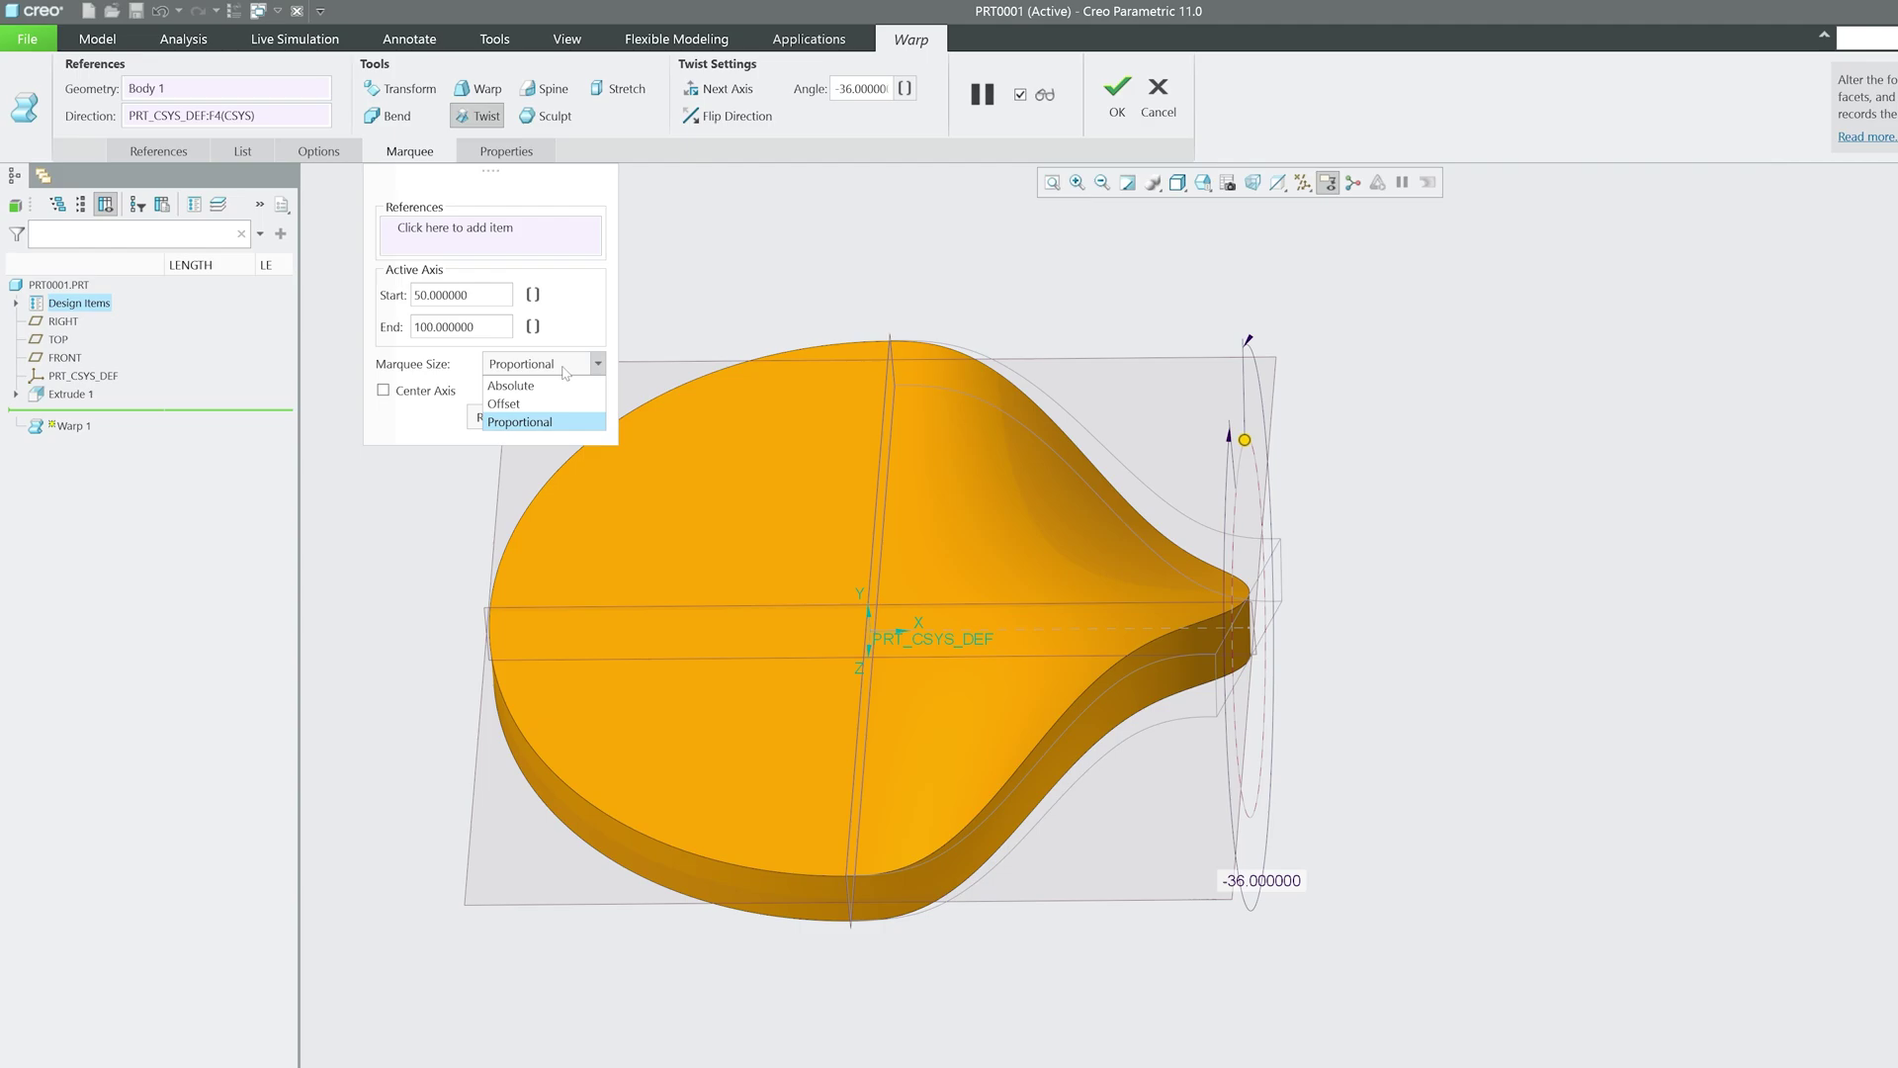
pyautogui.click(542, 386)
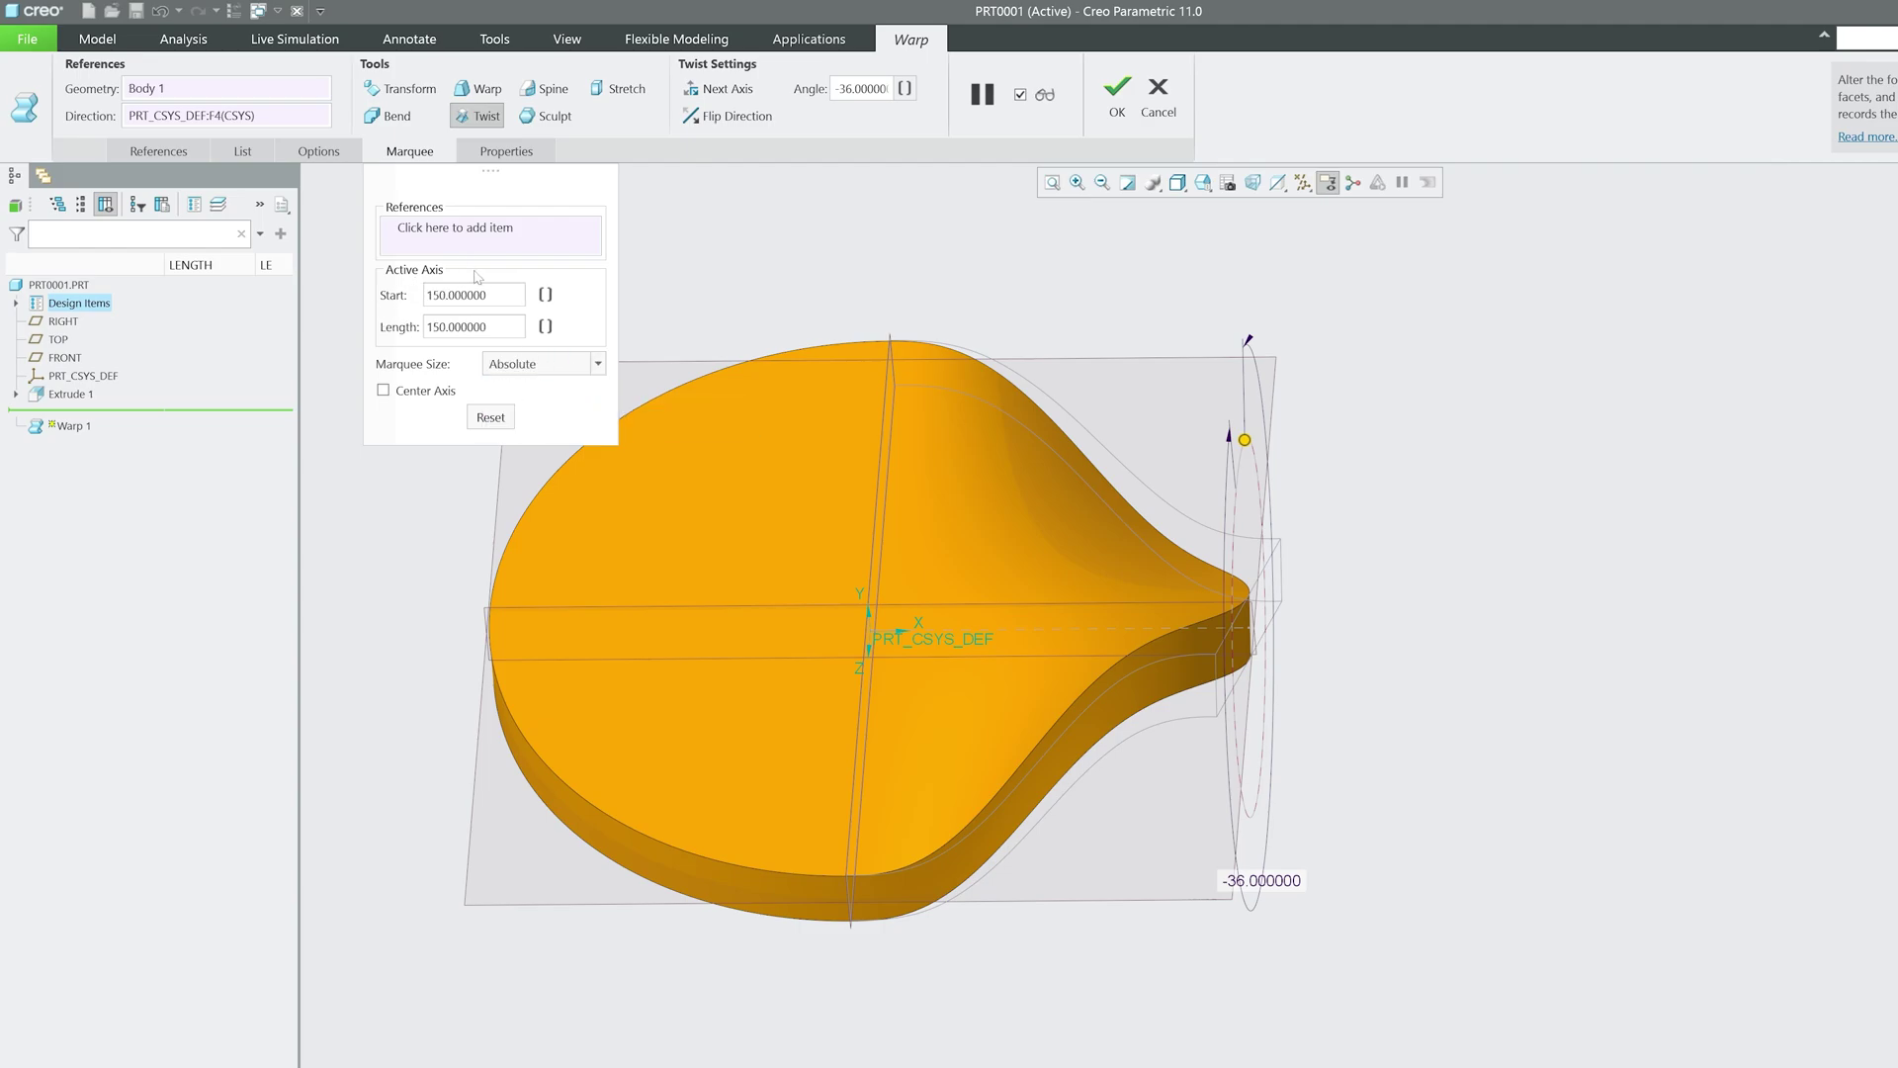
pyautogui.scroll(3, 1093, 484)
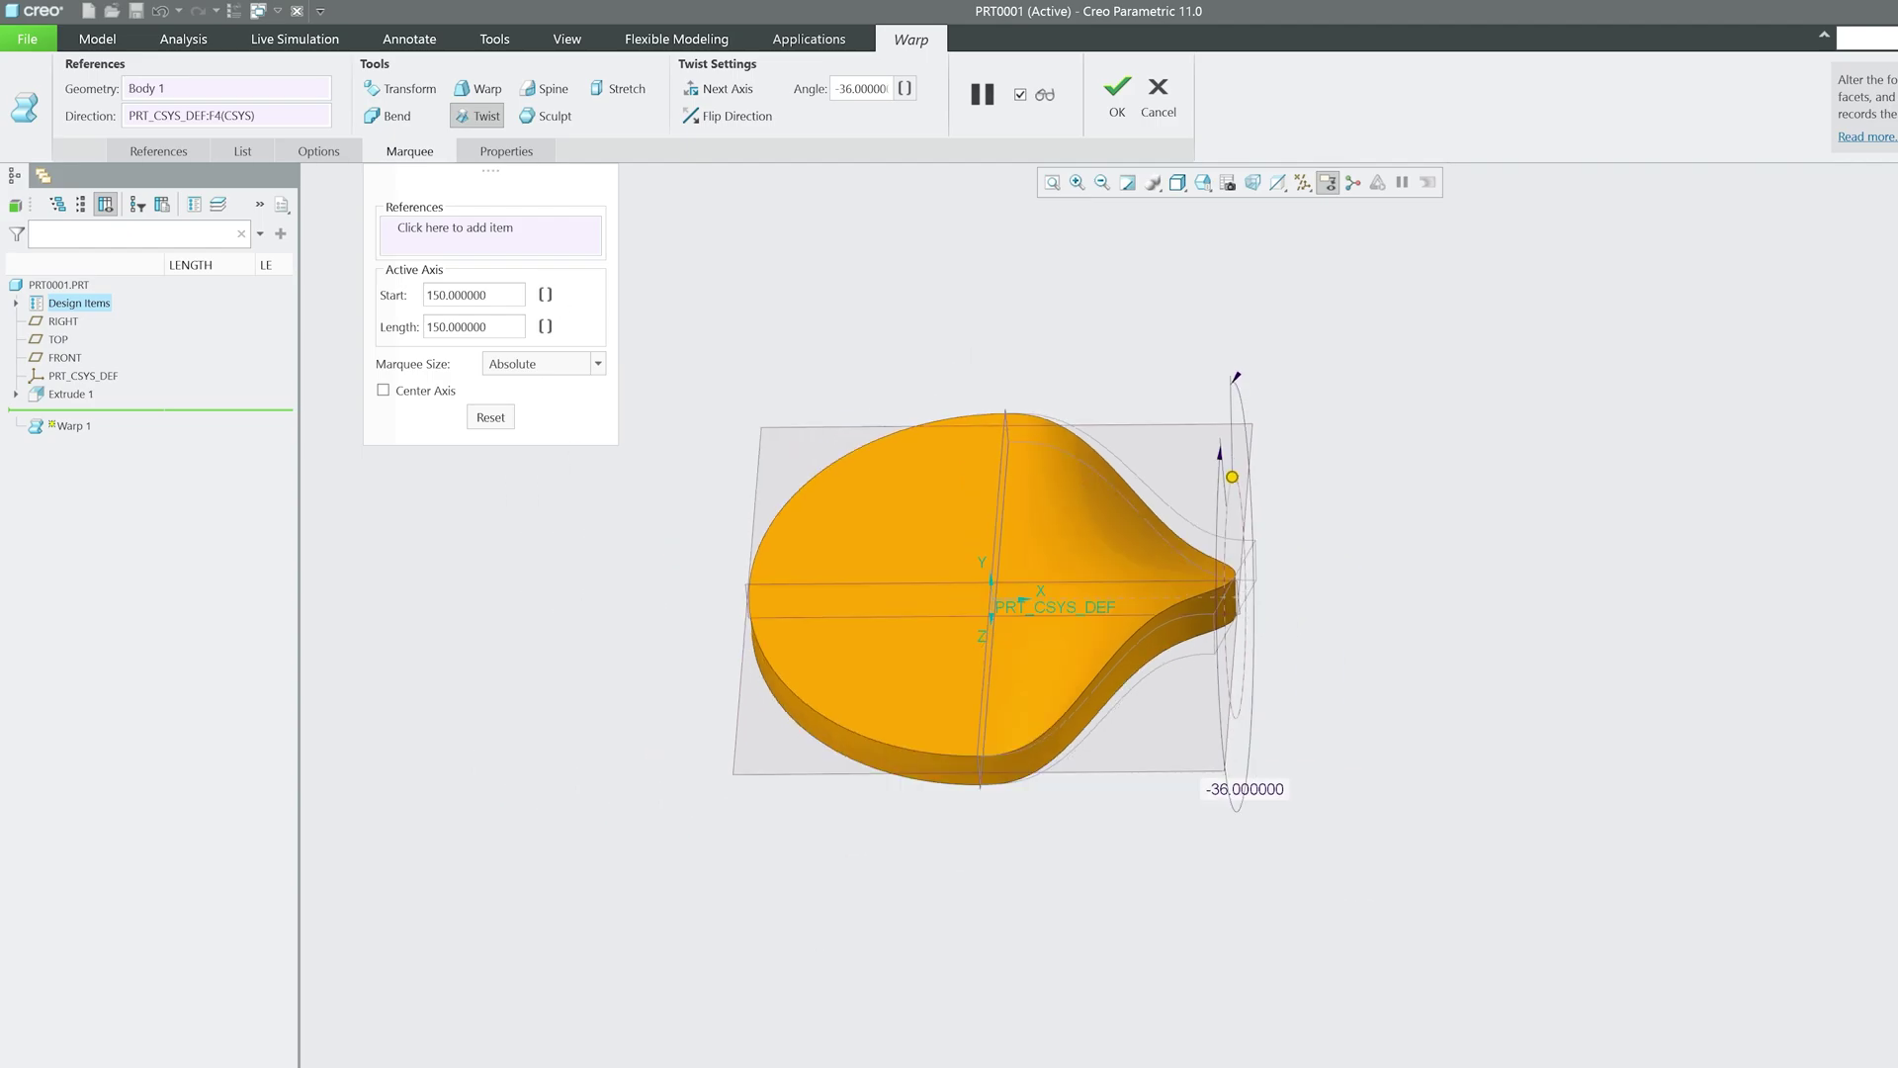
pyautogui.click(555, 366)
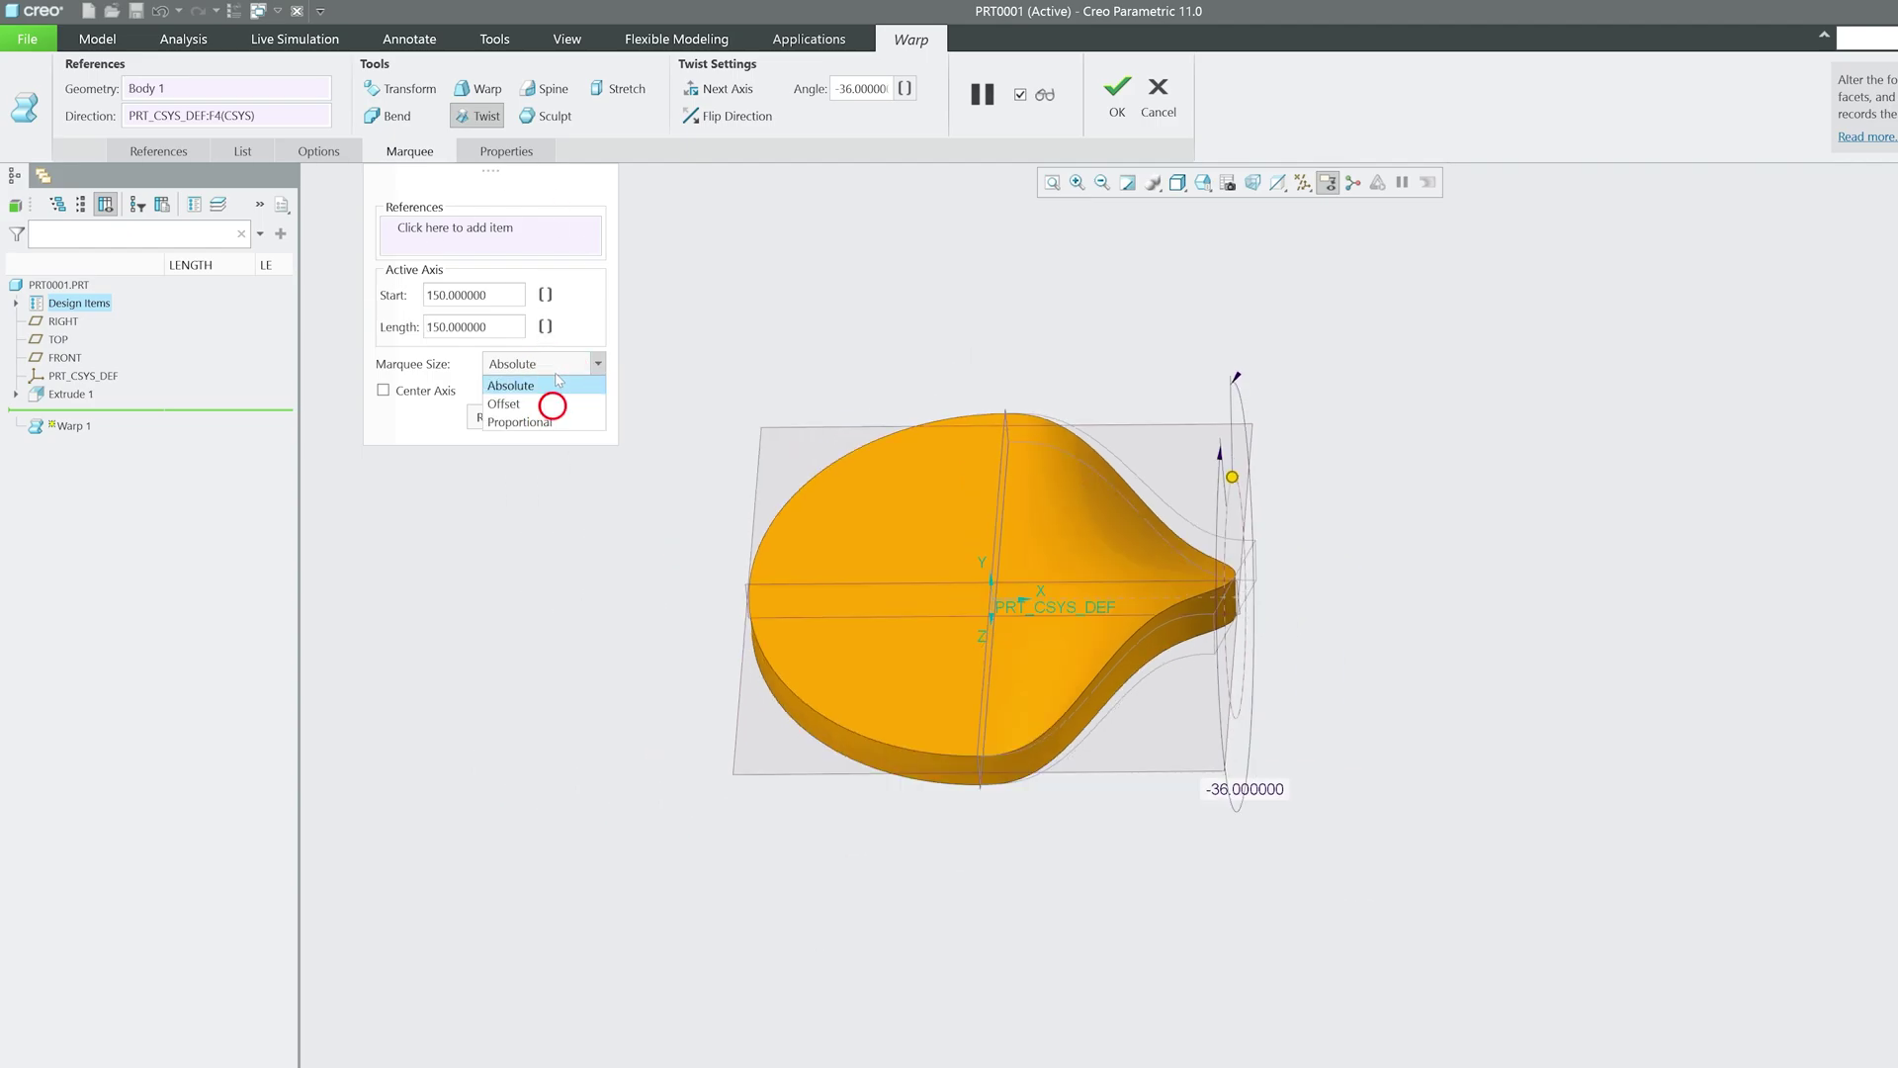
pyautogui.click(552, 404)
pyautogui.click(578, 372)
pyautogui.click(543, 423)
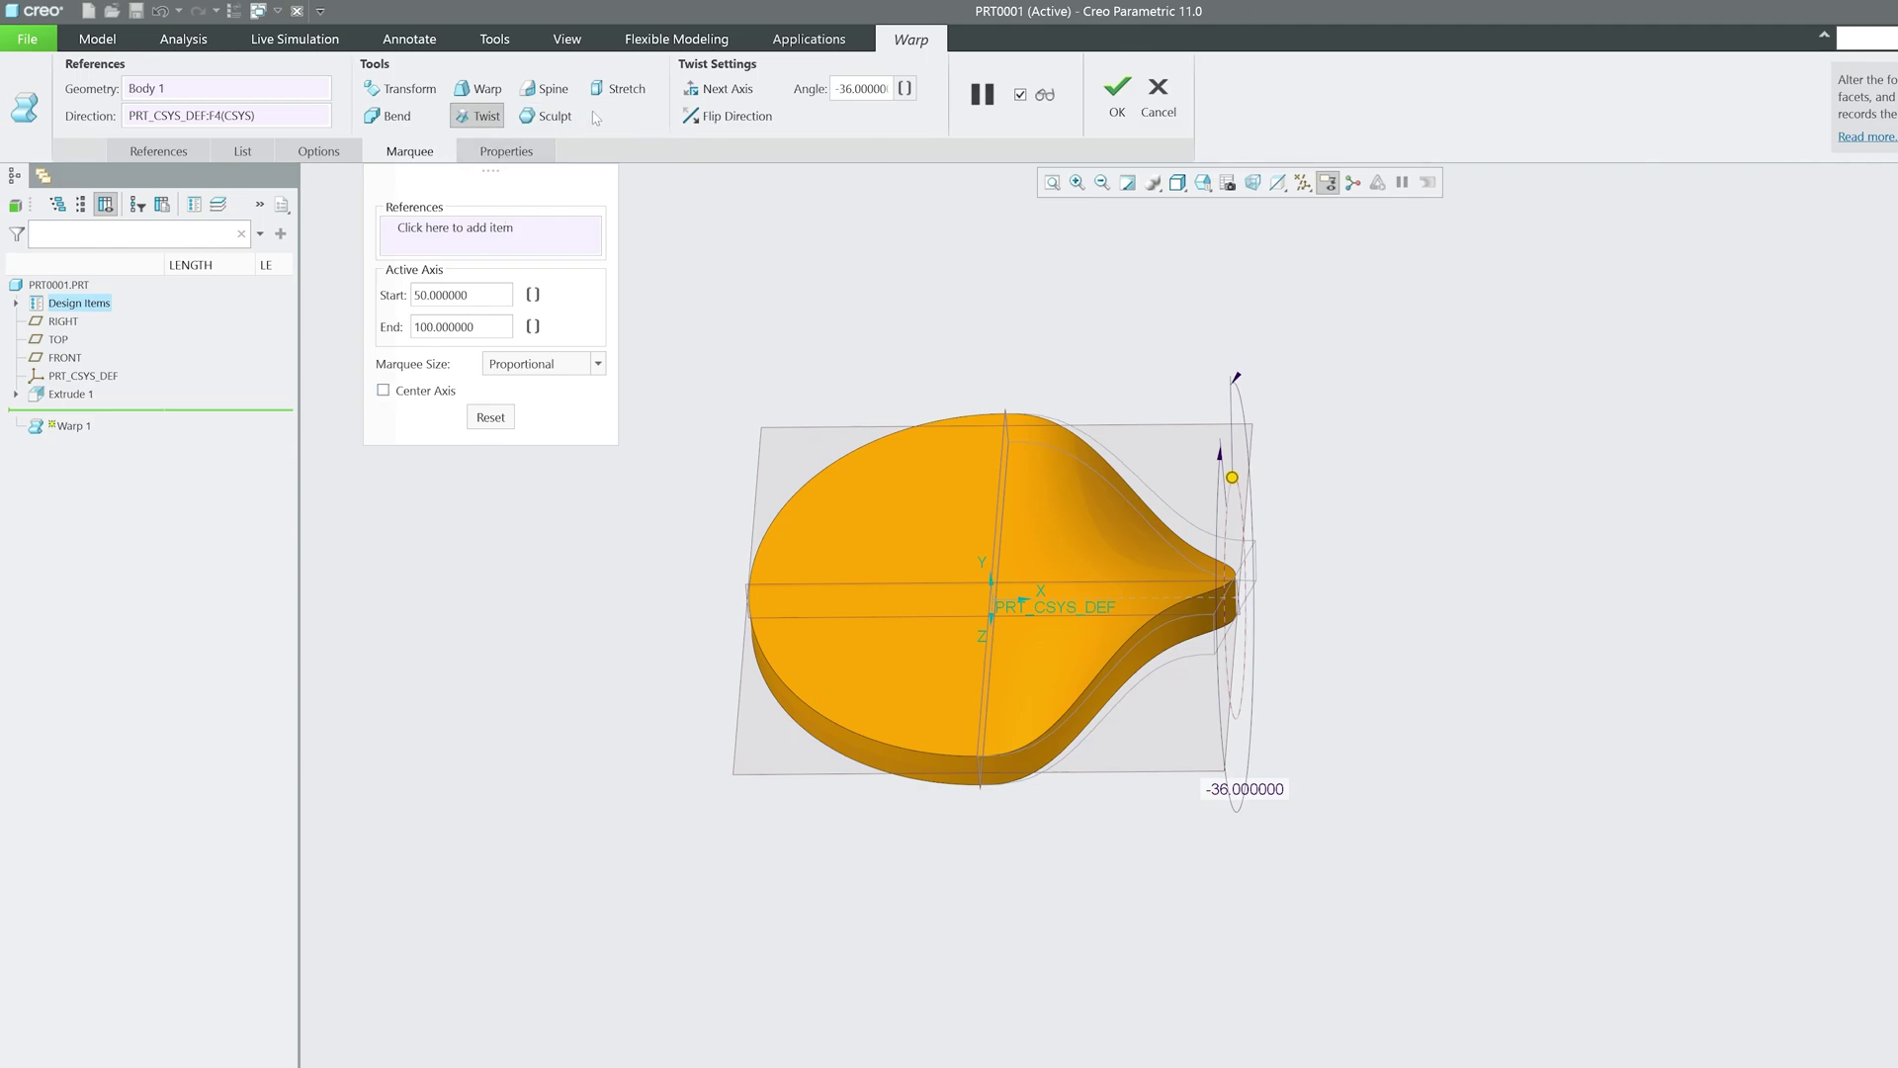
pyautogui.click(706, 121)
pyautogui.click(706, 121)
# Step: Complete the twist warp and orbit around the part to inspect its curved side
pyautogui.click(1118, 97)
pyautogui.moveTo(1137, 594); pyautogui.dragTo(1110, 780, button='middle')
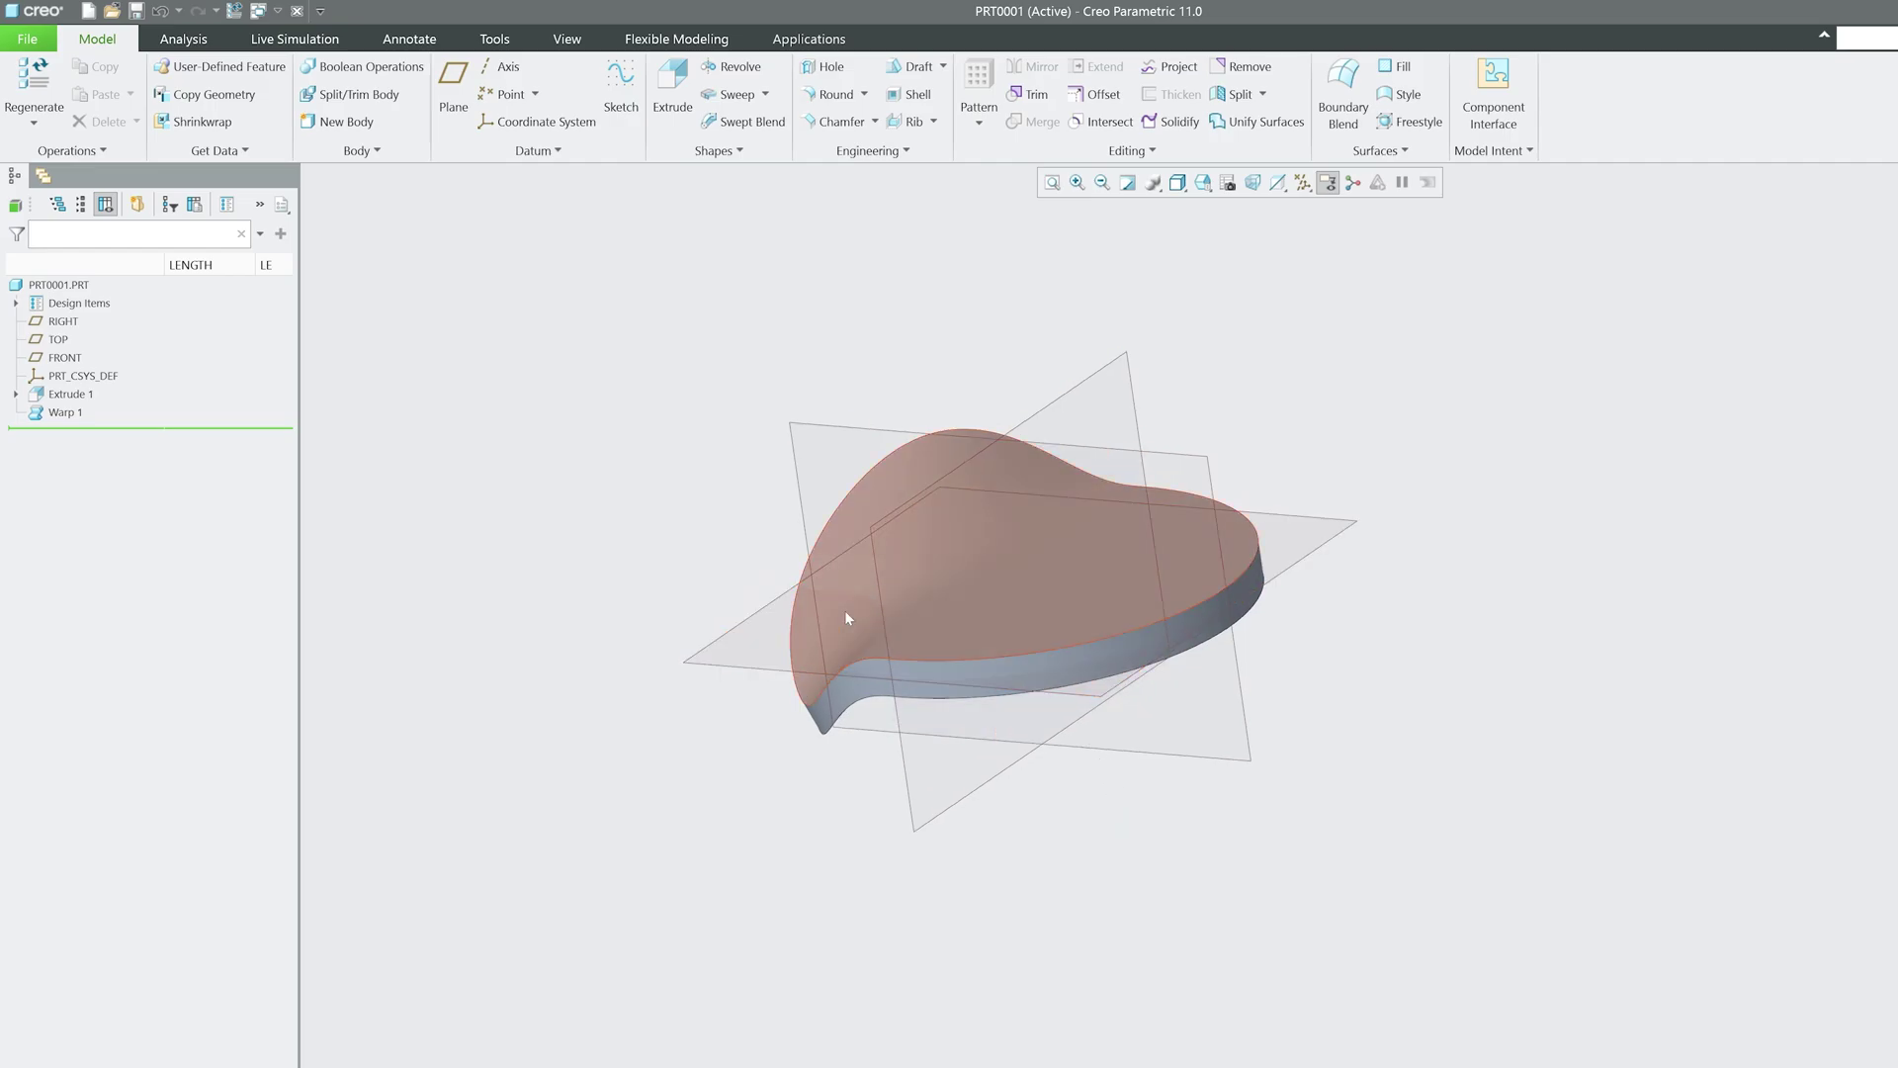
pyautogui.moveTo(847, 617); pyautogui.dragTo(980, 557, button='middle')
pyautogui.hotkey('ctrl', 'd')
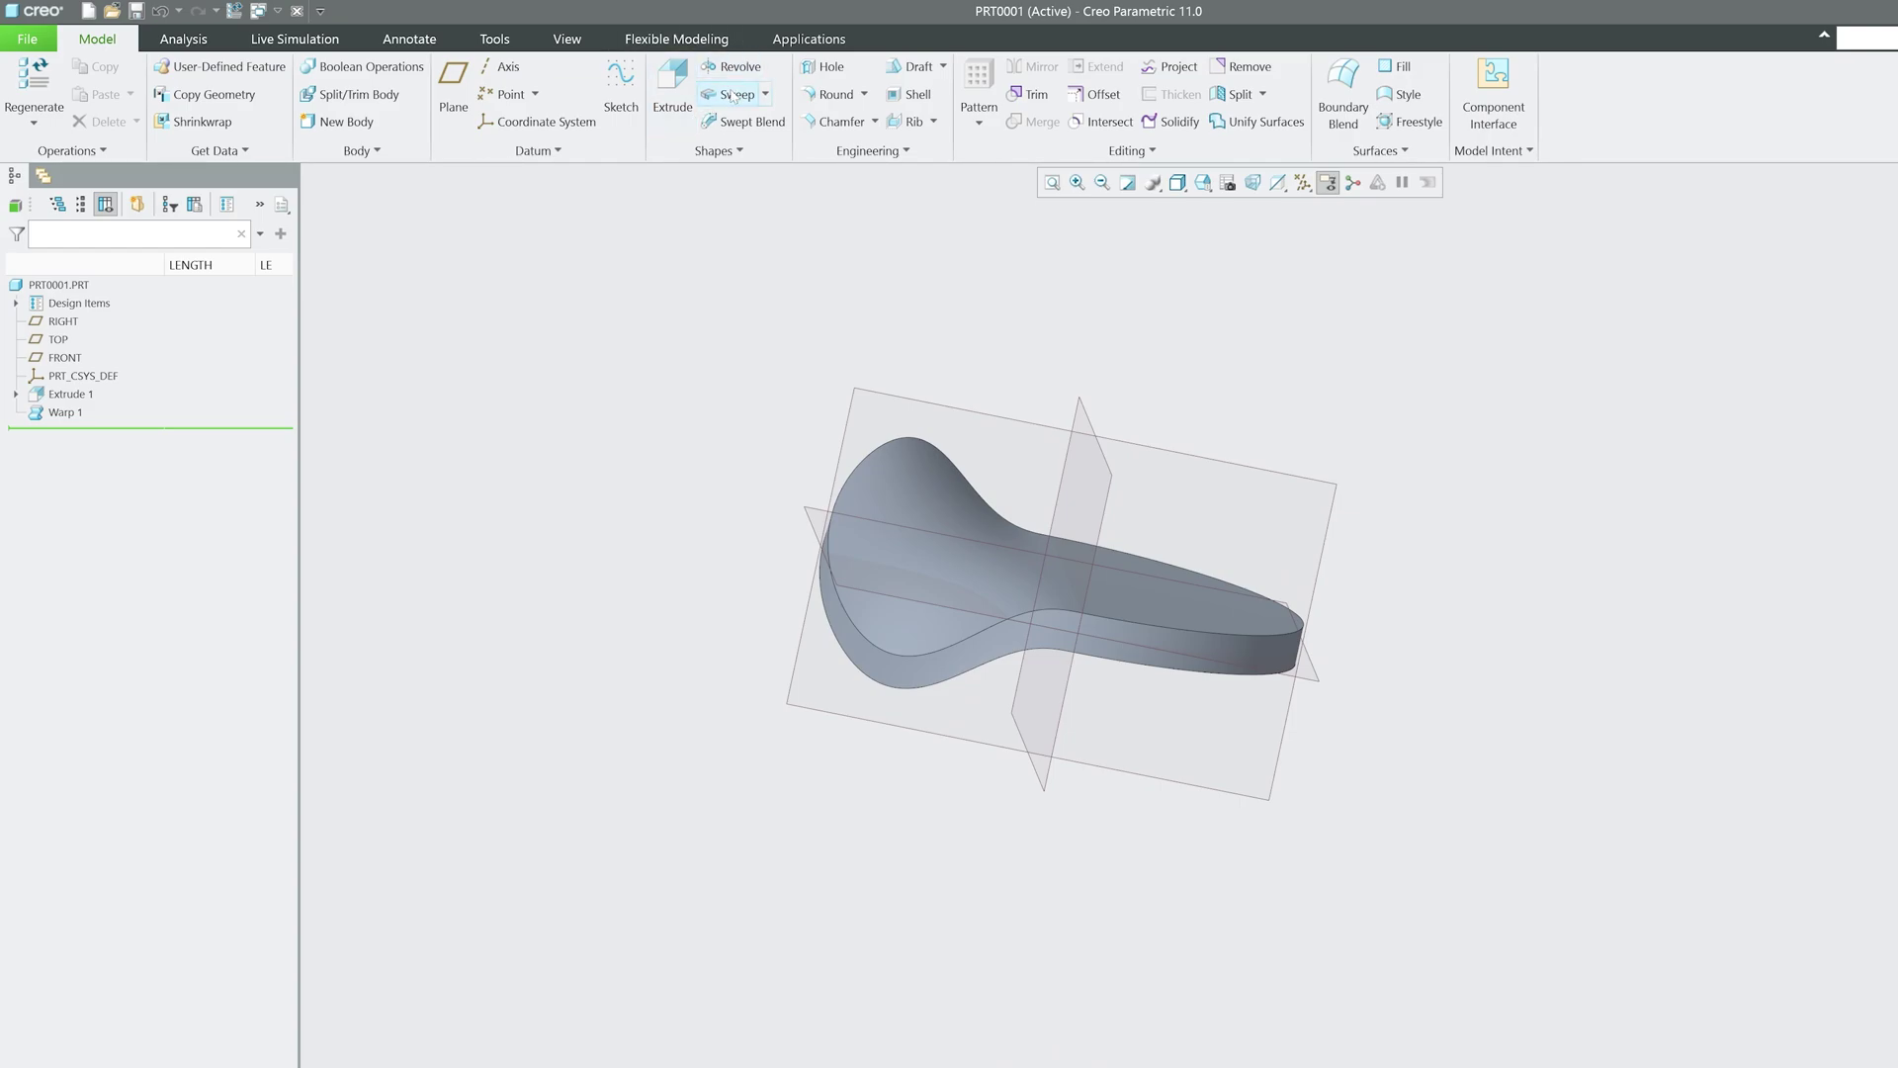
# Step: Delete the Warp 1 feature so the part returns to a flat disc, viewed top-down
pyautogui.rightClick(67, 414)
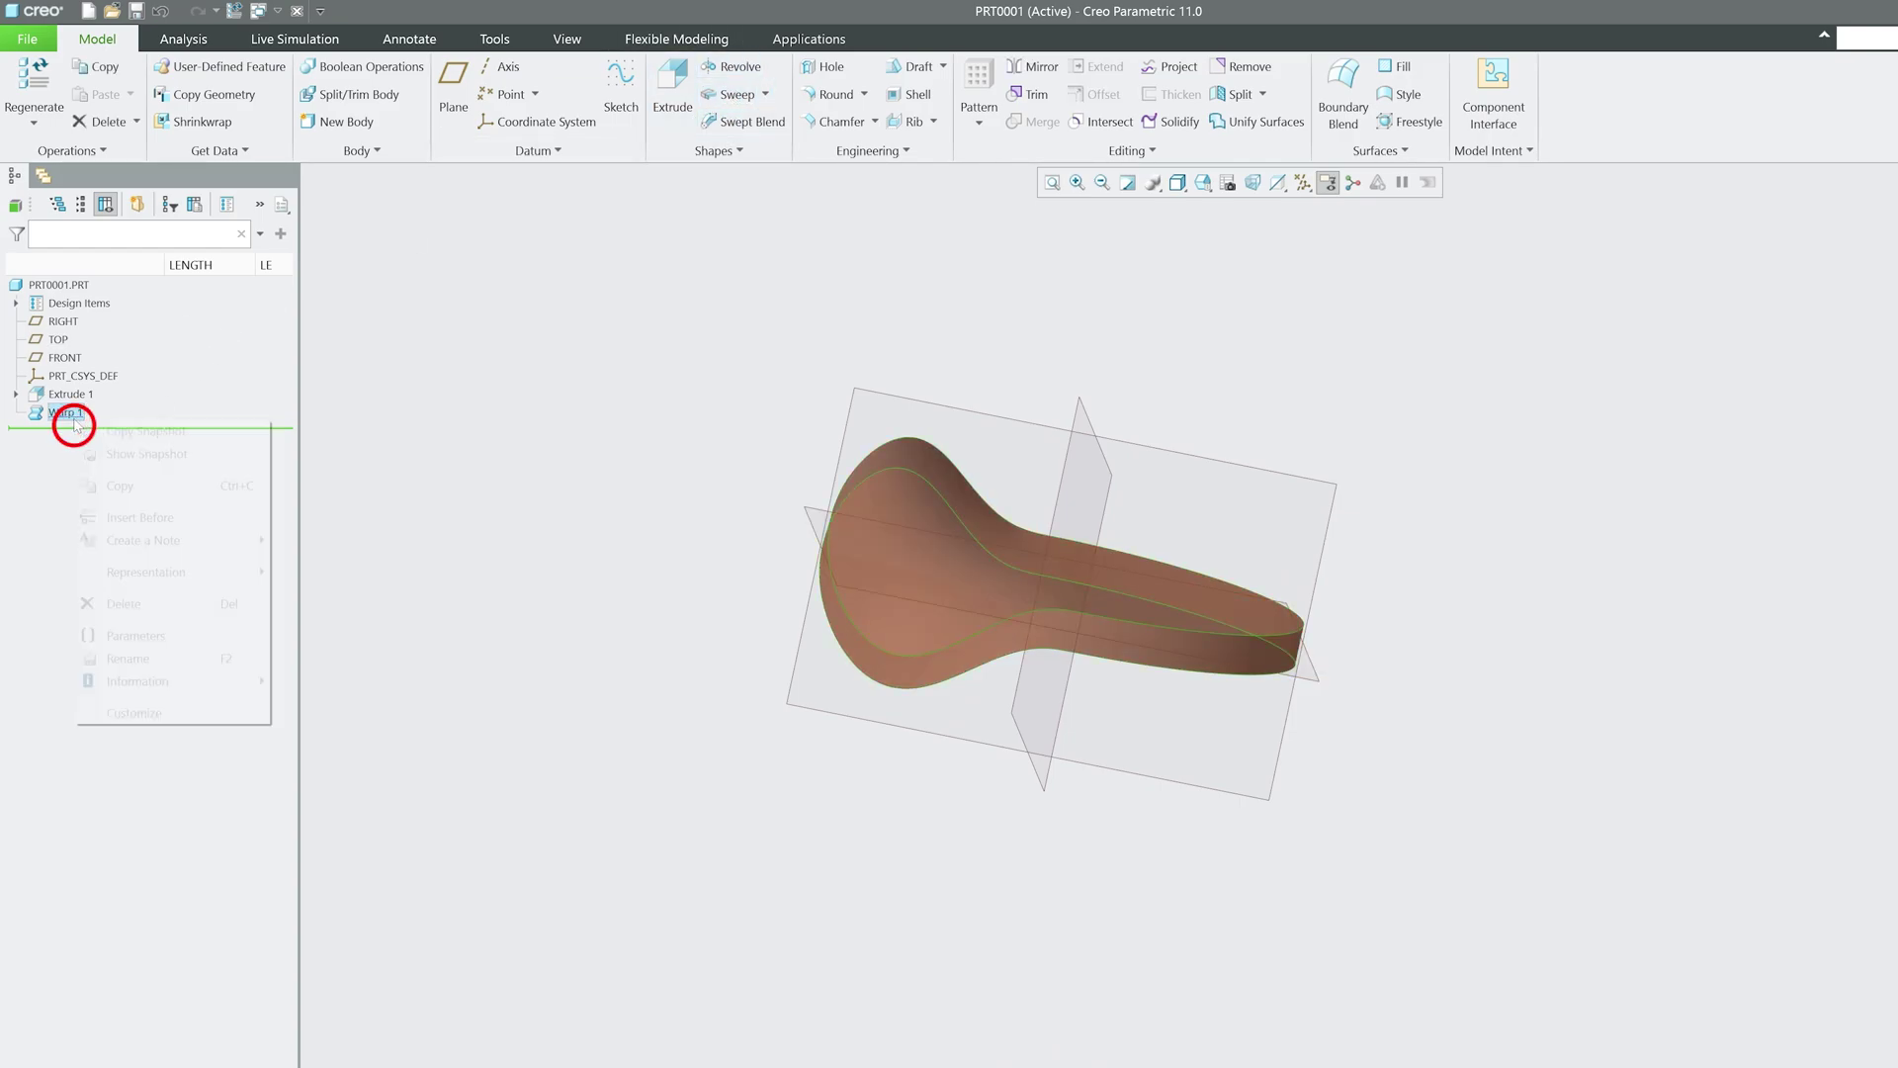
pyautogui.click(177, 604)
pyautogui.click(1164, 645)
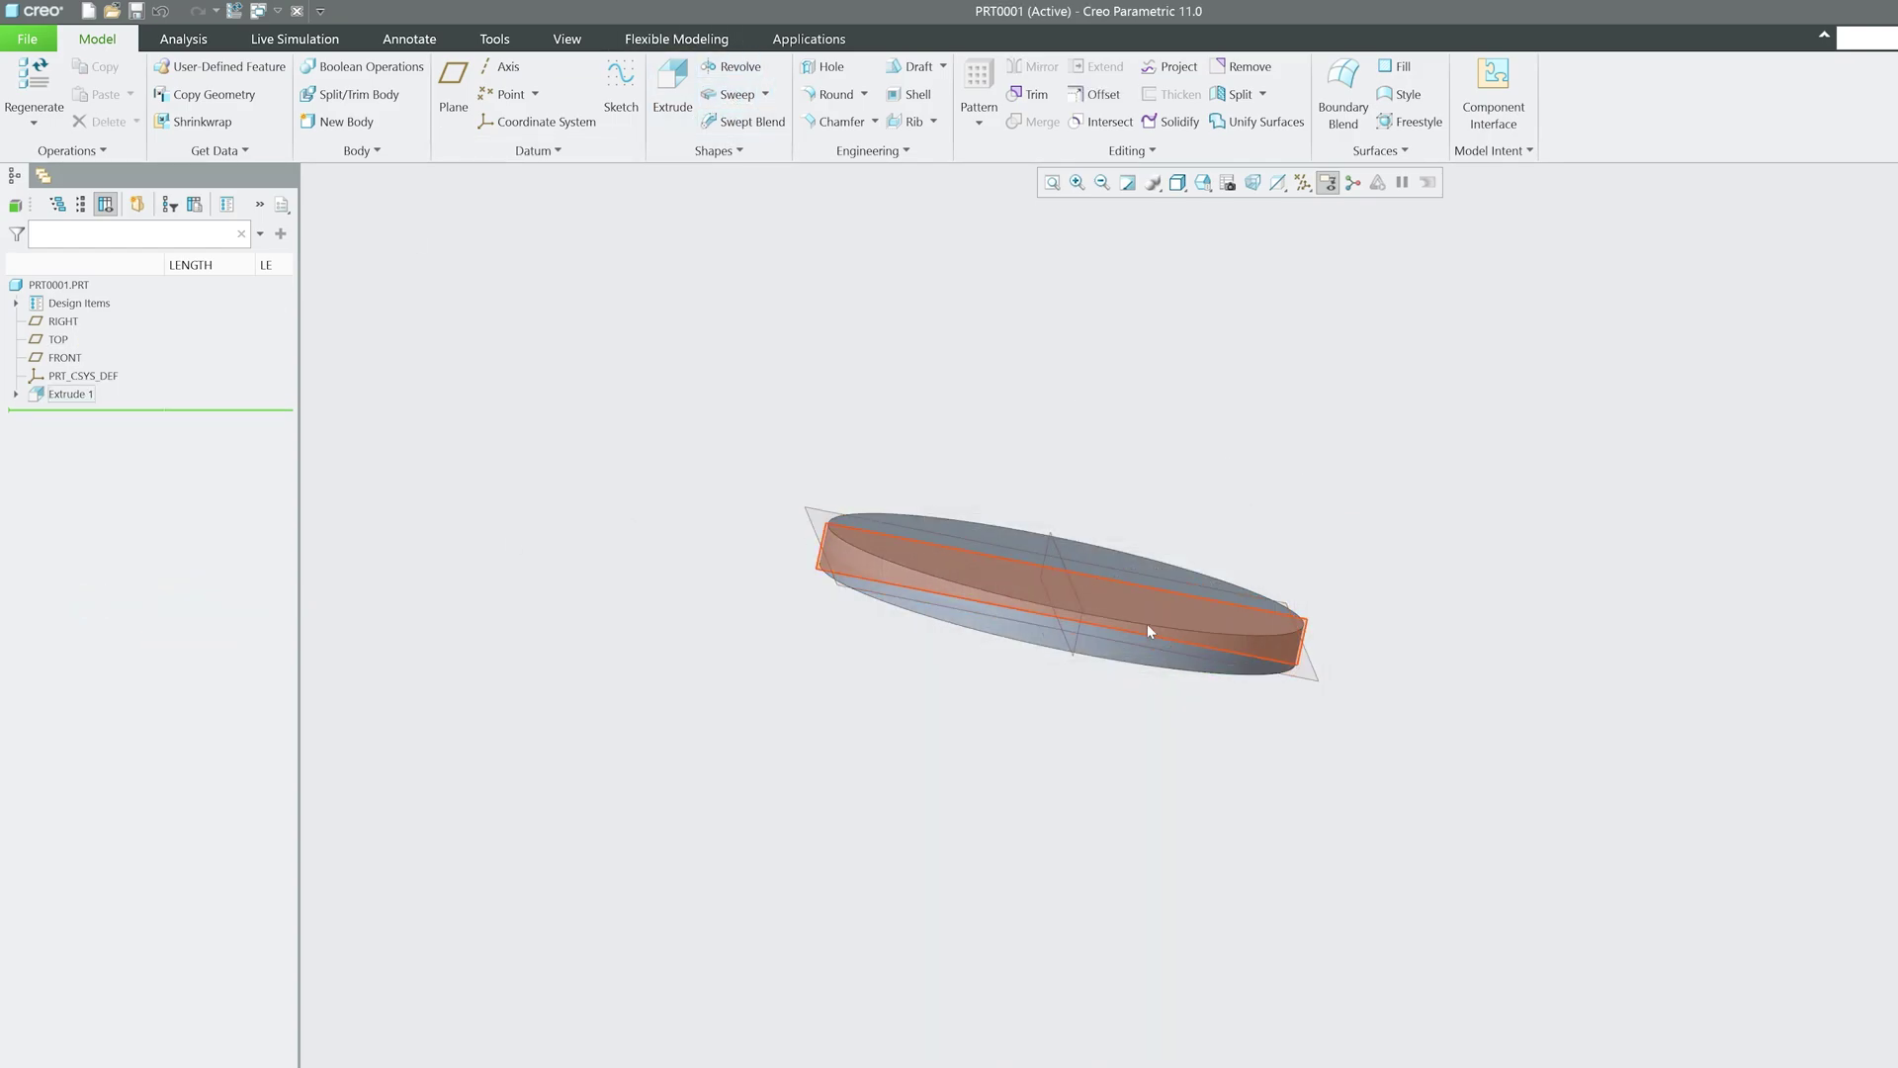
pyautogui.moveTo(712, 348); pyautogui.dragTo(1453, 273, button='middle')
pyautogui.scroll(2, 1113, 544)
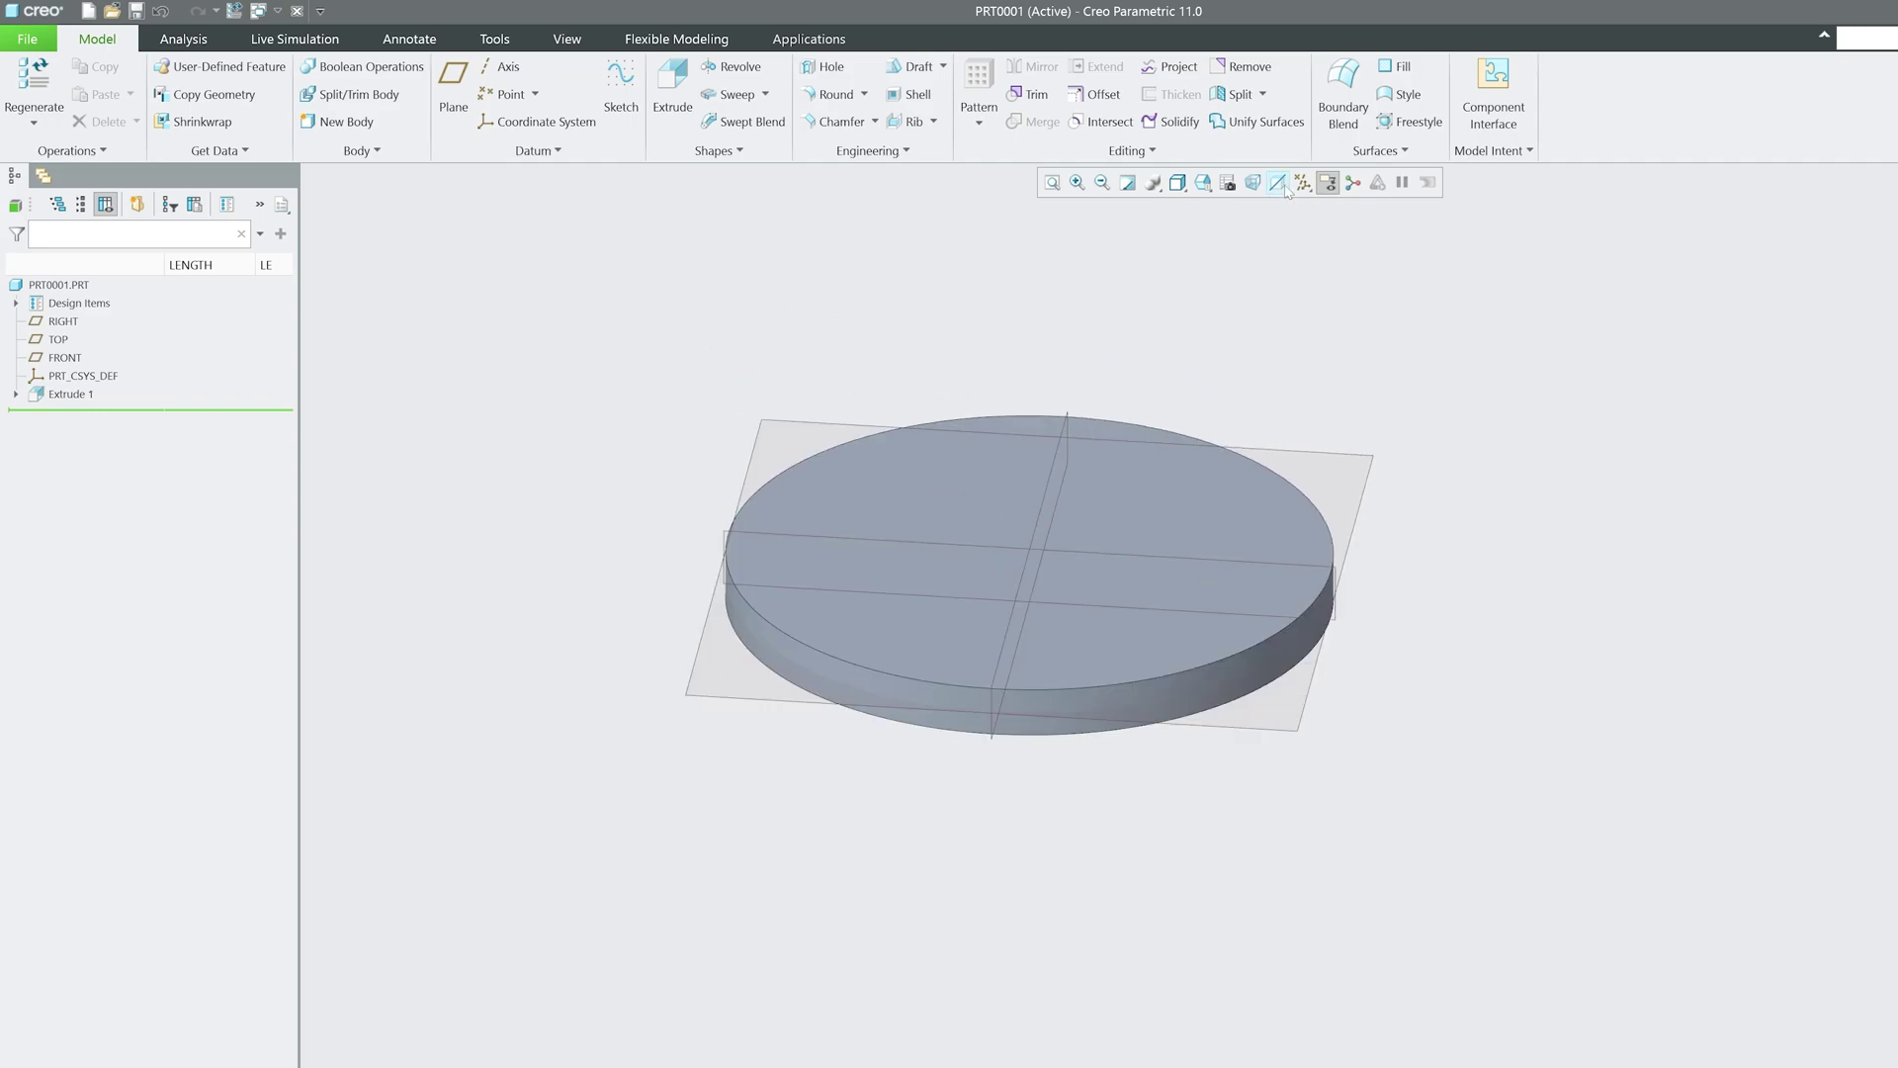
pyautogui.click(1130, 153)
# Step: Start a new Warp on the disc body in Sculpt mode and raise the sculpt box top
pyautogui.click(1028, 200)
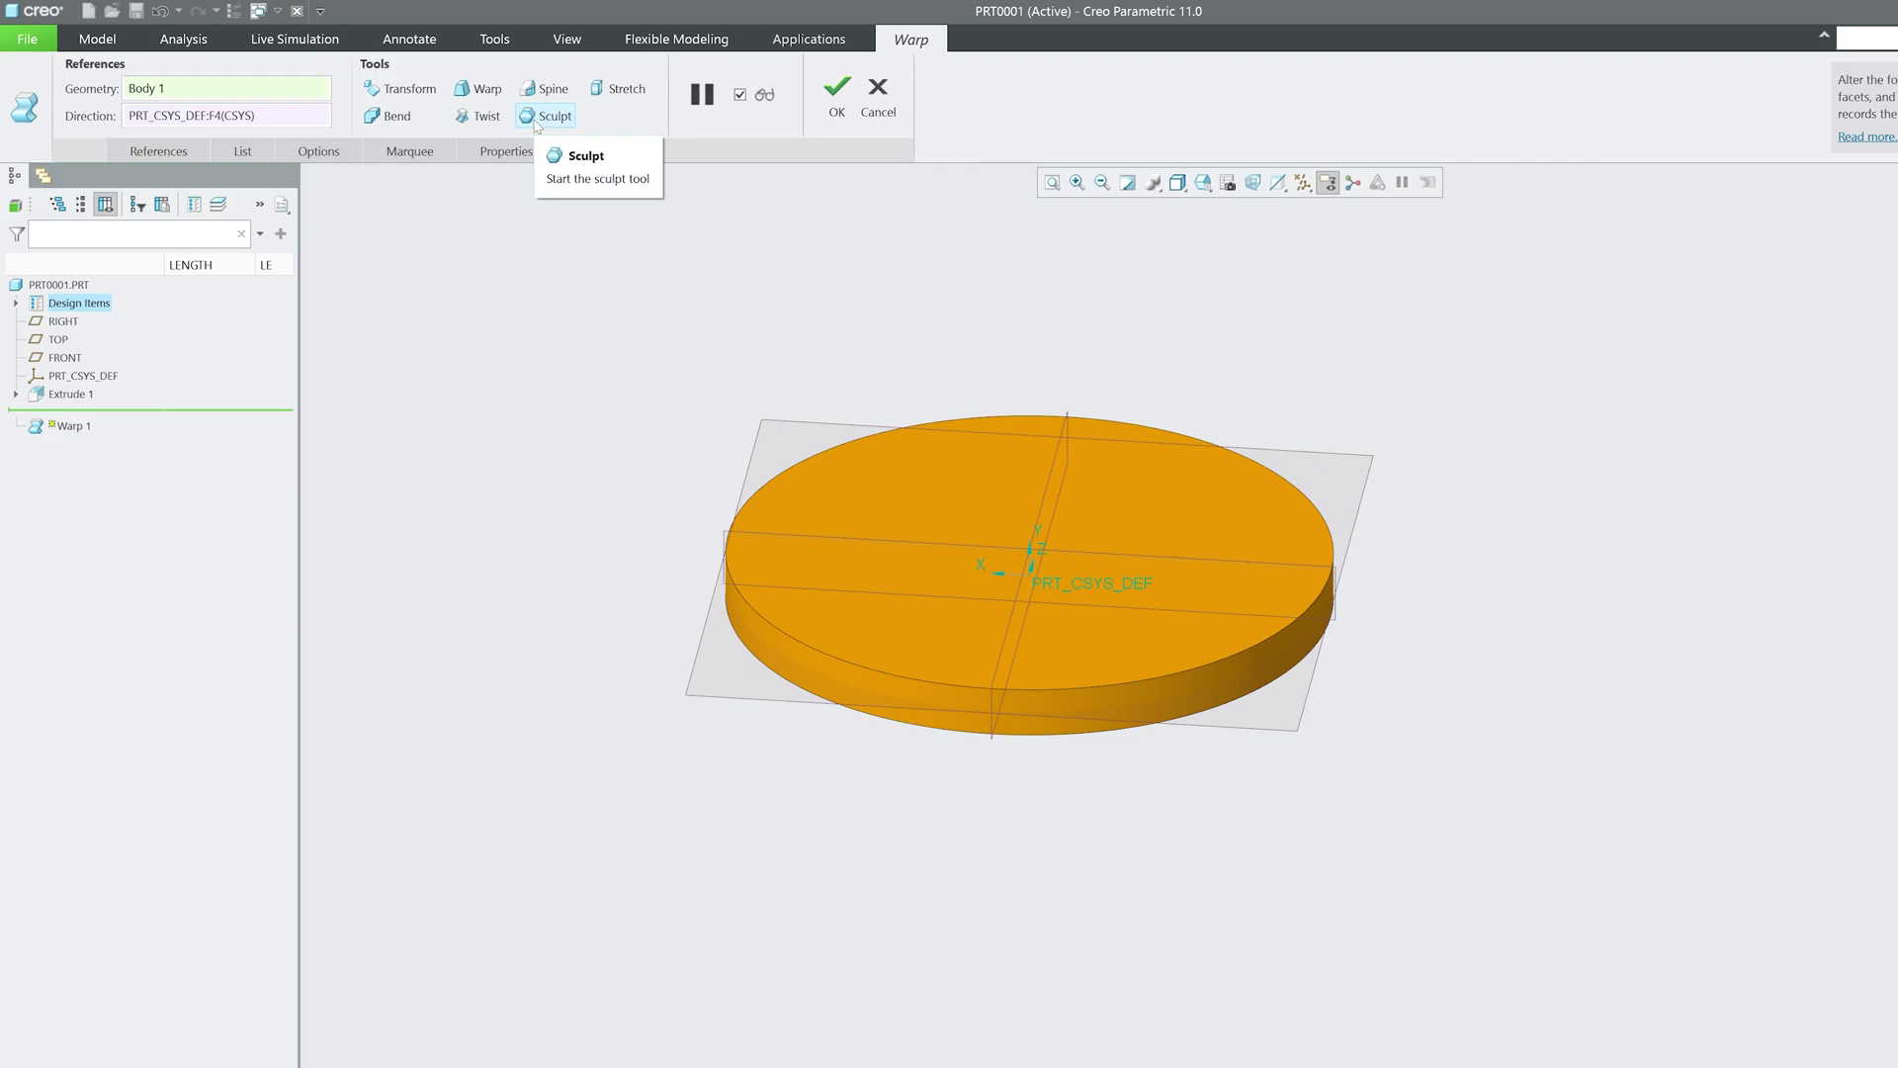
pyautogui.click(535, 119)
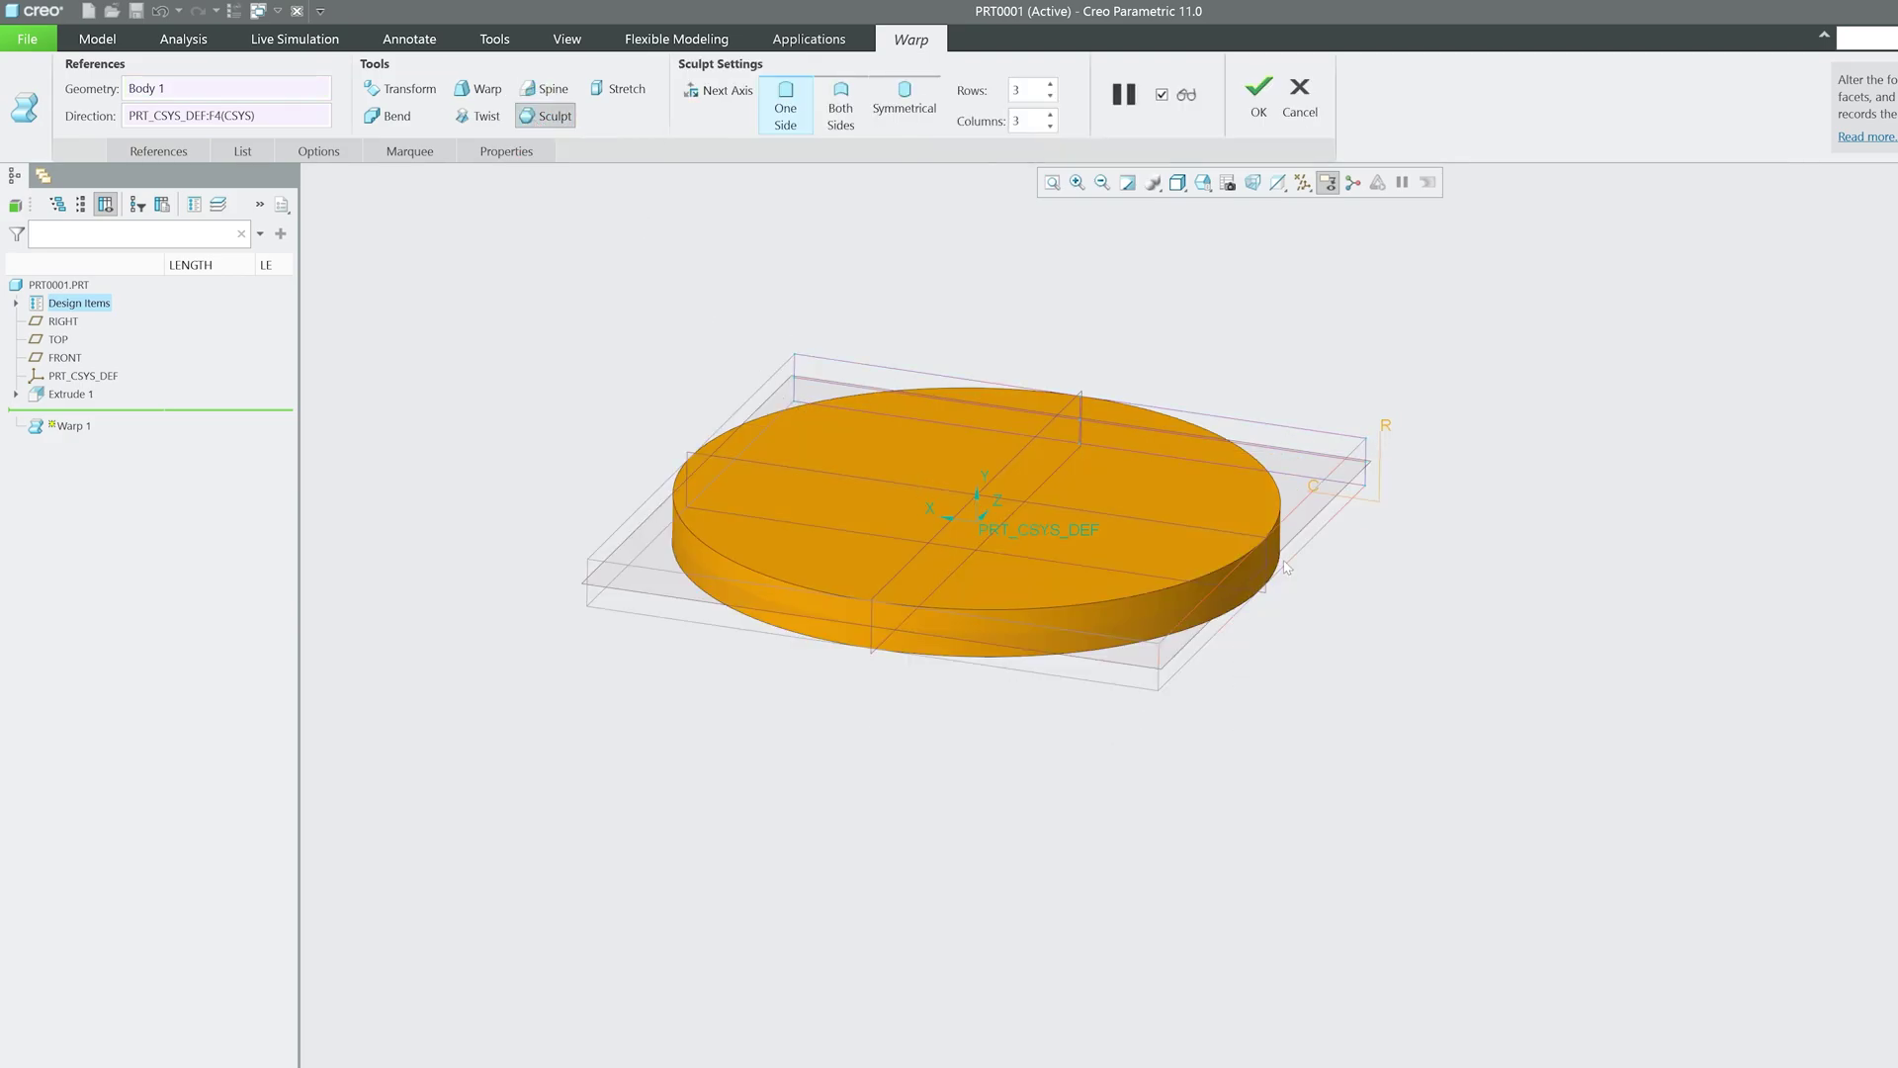
pyautogui.moveTo(1270, 581); pyautogui.dragTo(1241, 481)
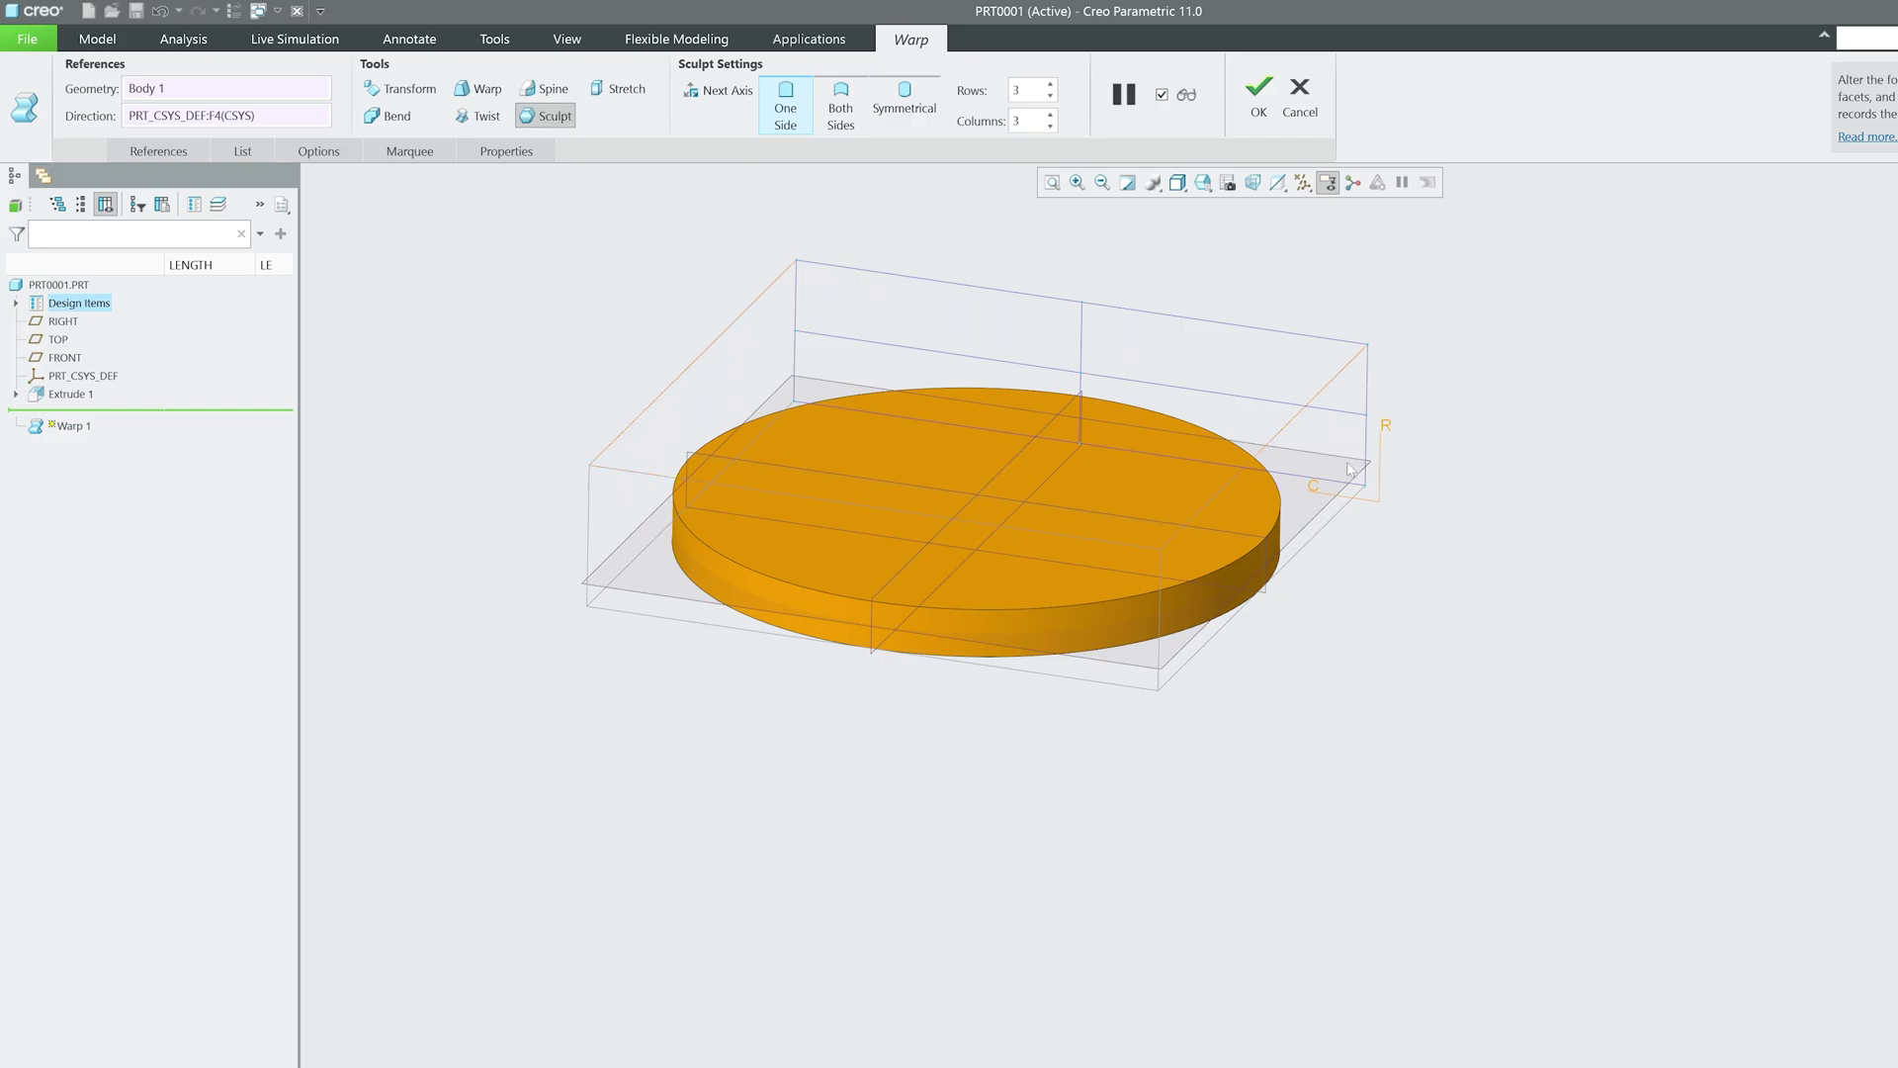
# Step: Keep sculpt symmetry at None and pull the middle control points to bend the disc
pyautogui.click(321, 151)
pyautogui.click(444, 239)
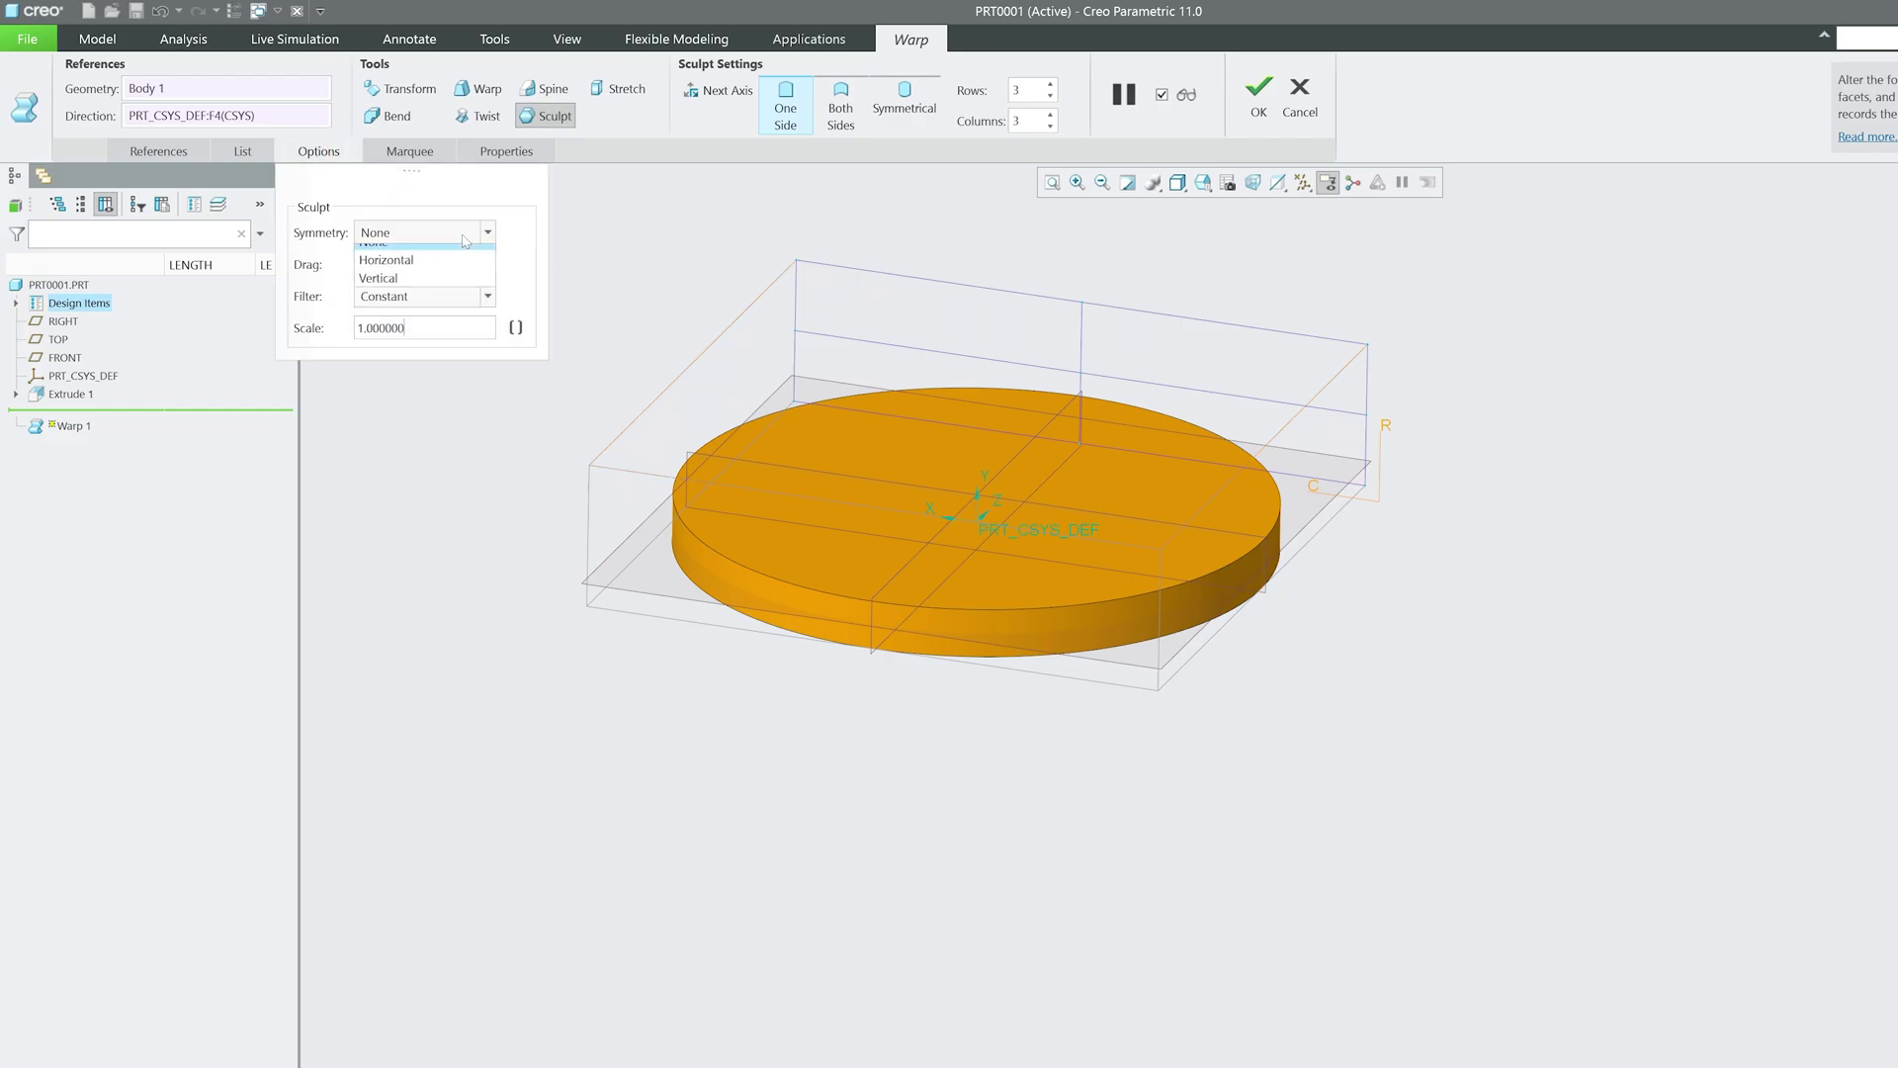
pyautogui.click(444, 246)
pyautogui.moveTo(1083, 375); pyautogui.dragTo(1009, 530)
pyautogui.moveTo(1009, 530)
pyautogui.mouseDown(button='middle')
pyautogui.moveTo(1025, 403)
pyautogui.moveTo(982, 773)
pyautogui.moveTo(1212, 633)
pyautogui.moveTo(716, 655)
pyautogui.mouseUp(button='middle')
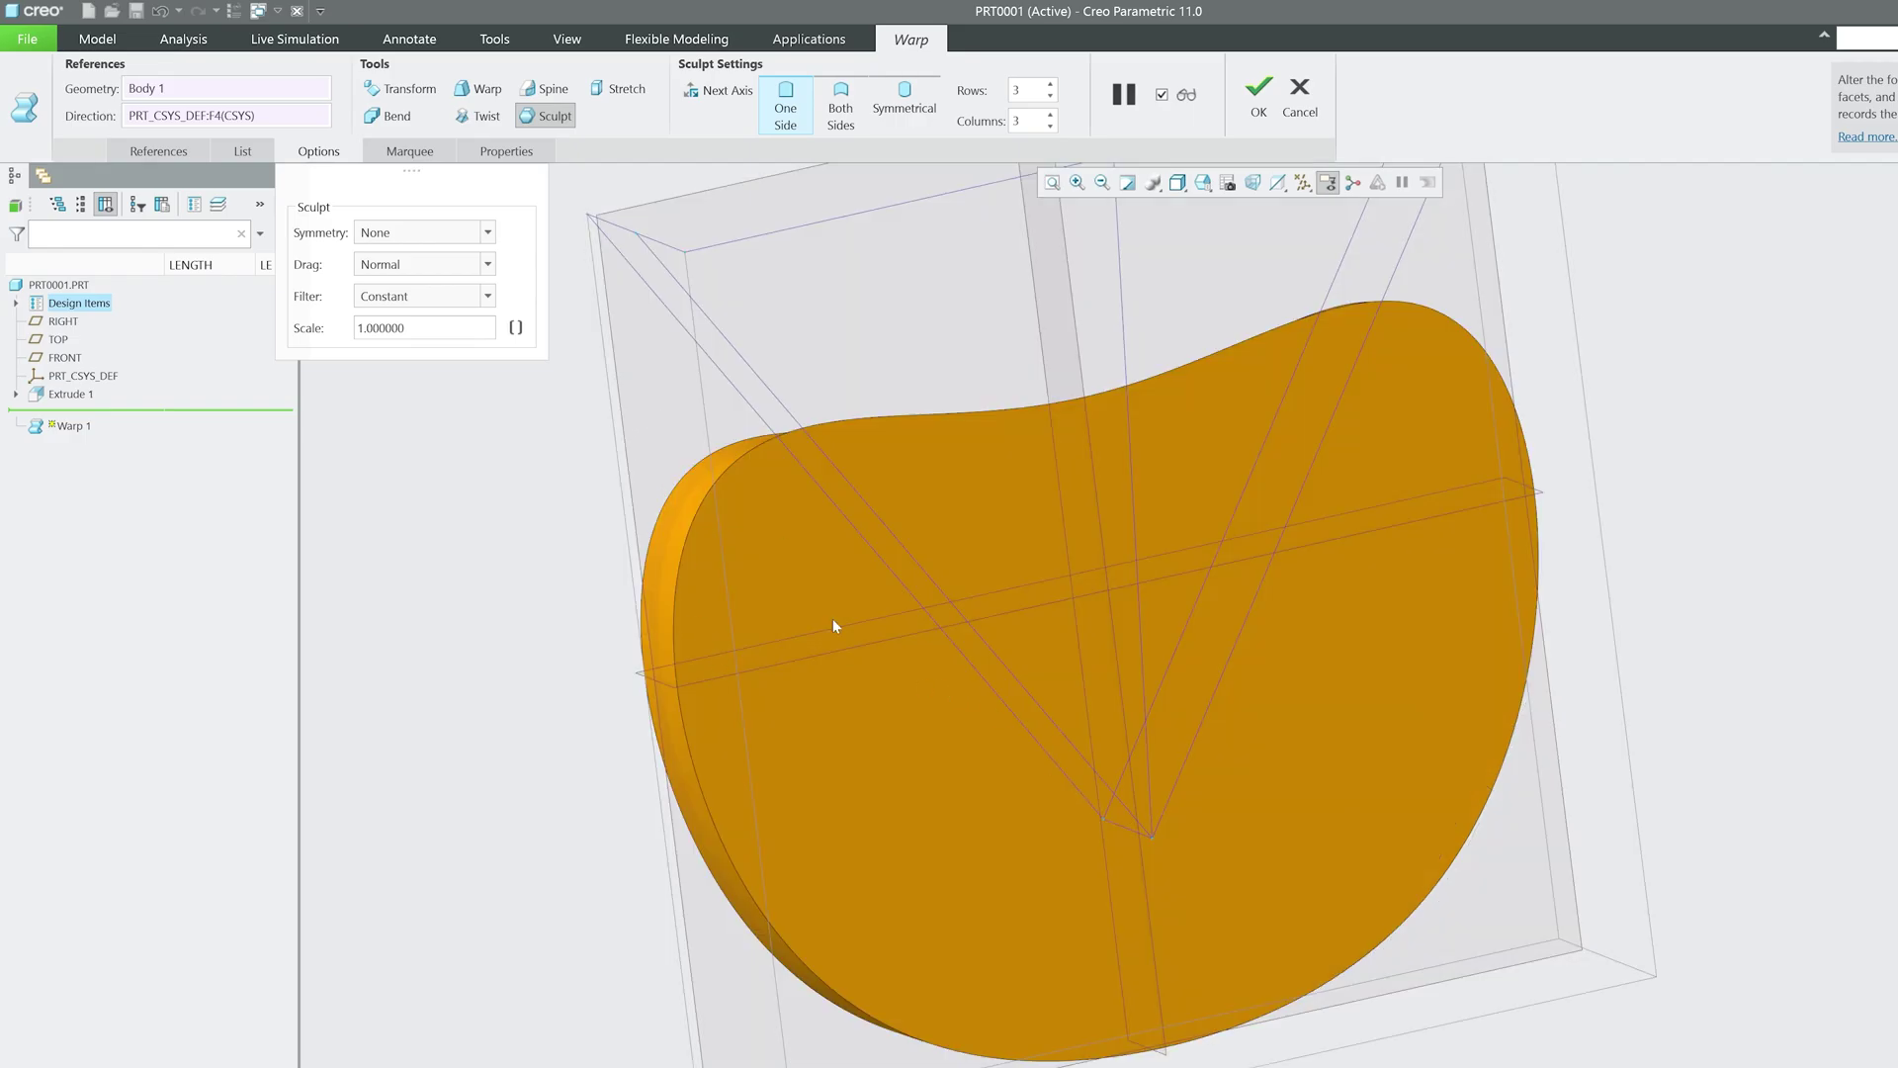
pyautogui.scroll(-4, 832, 624)
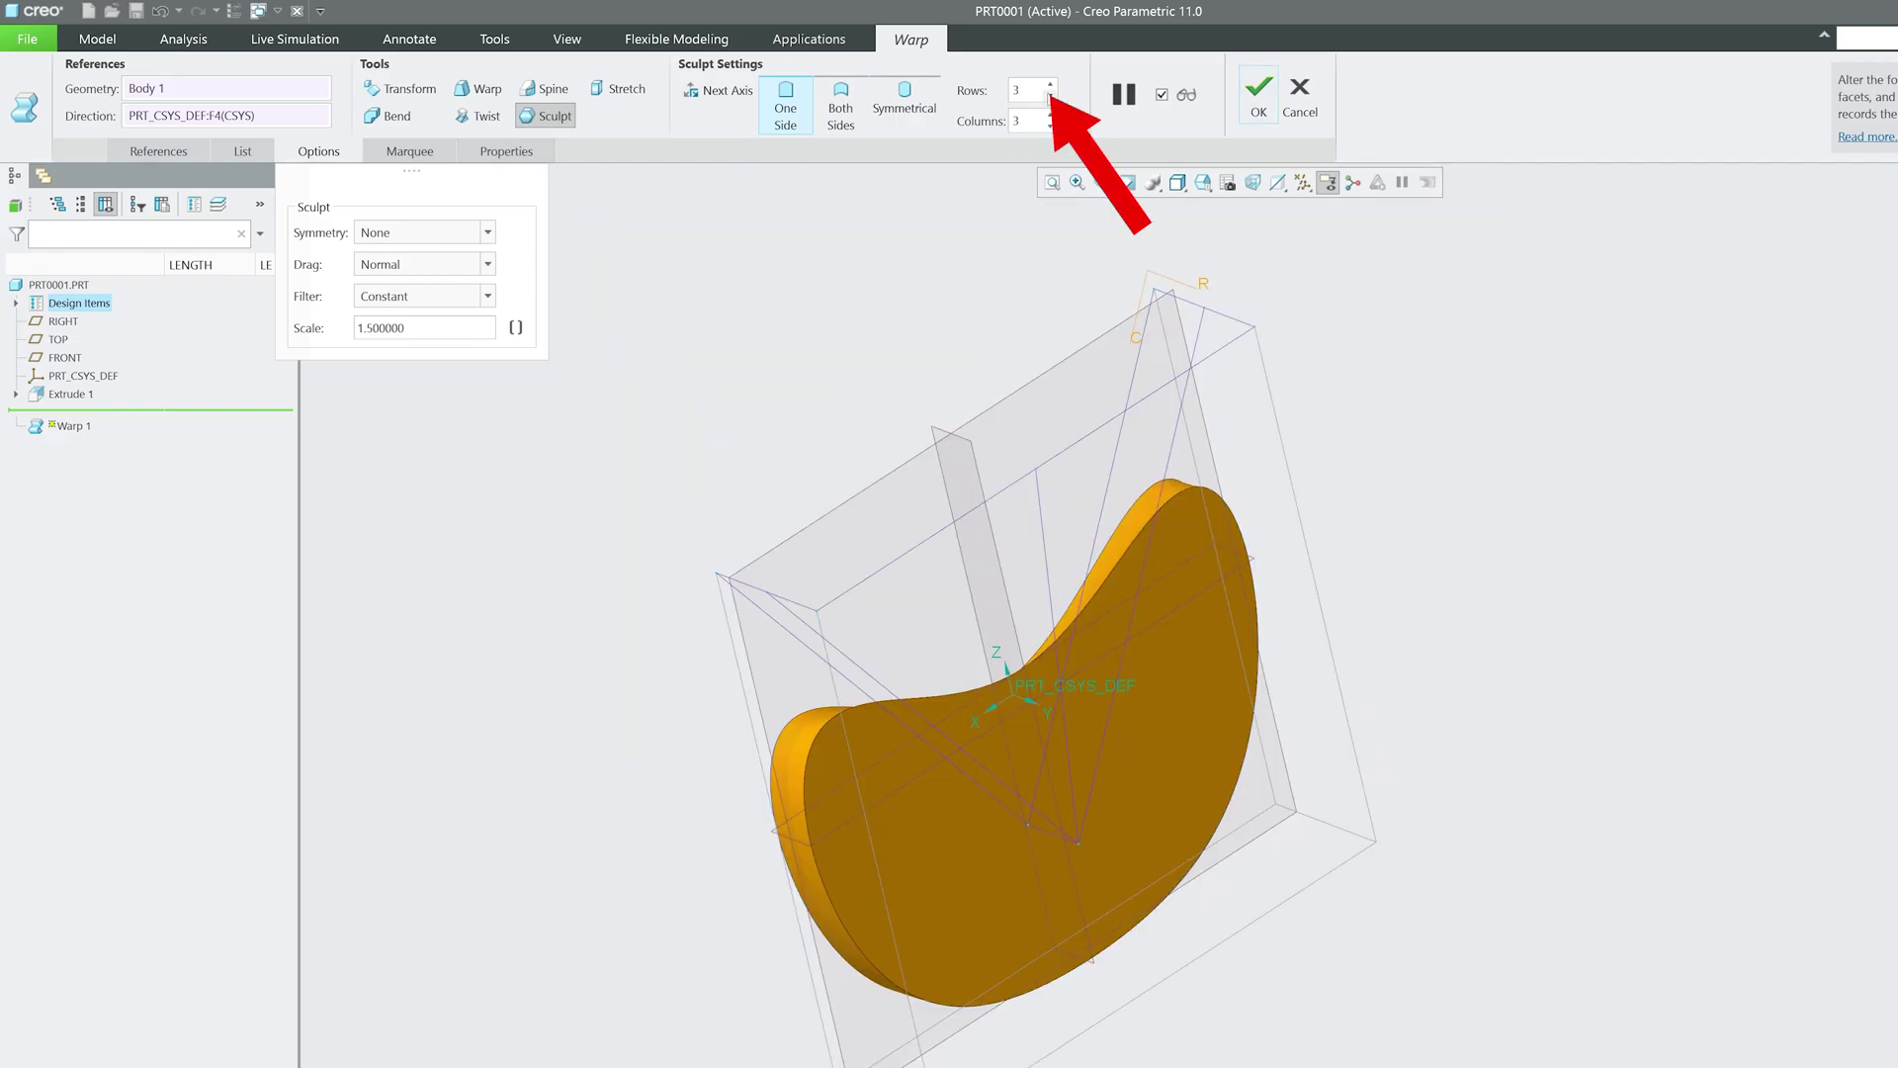
# Step: Increase the sculpt mesh rows to 6 and pull a mesh point down to bulge the top
pyautogui.click(1051, 85)
pyautogui.click(1051, 85)
pyautogui.click(1051, 85)
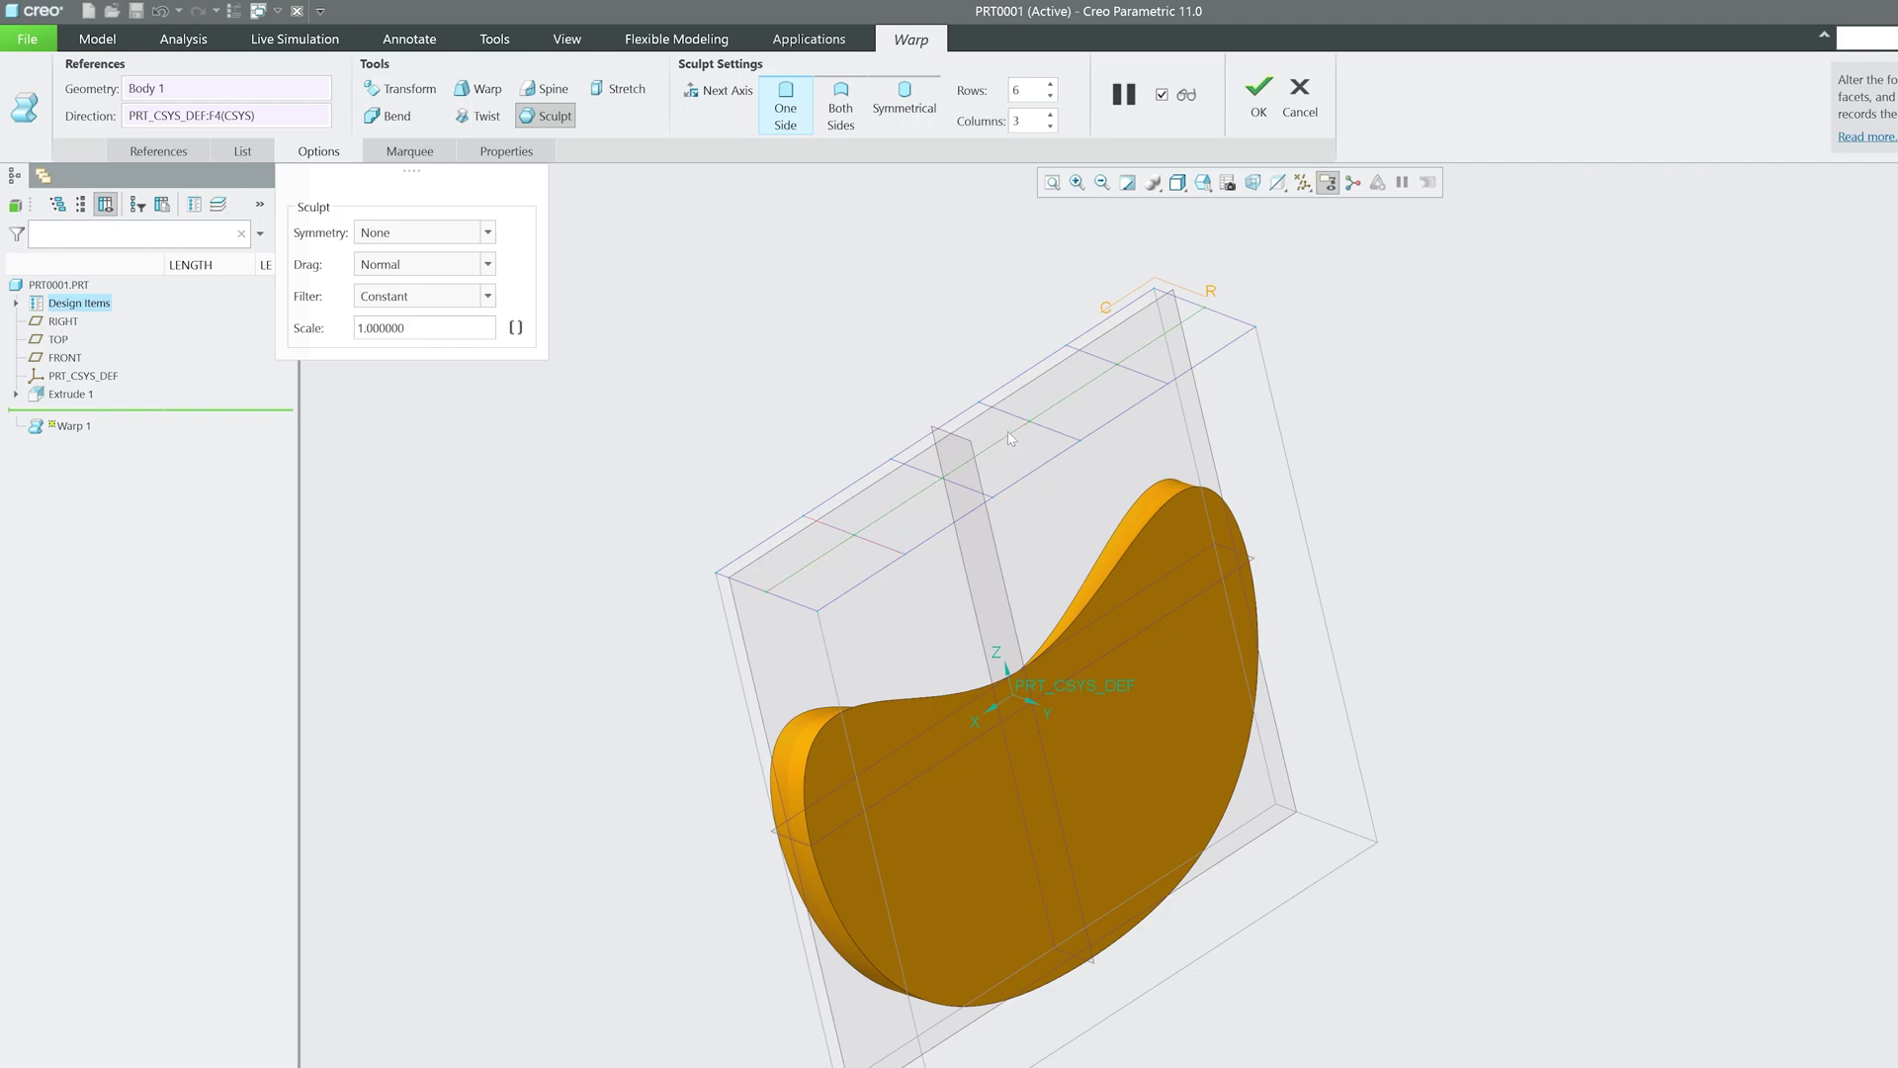
pyautogui.moveTo(1011, 438); pyautogui.dragTo(1033, 541)
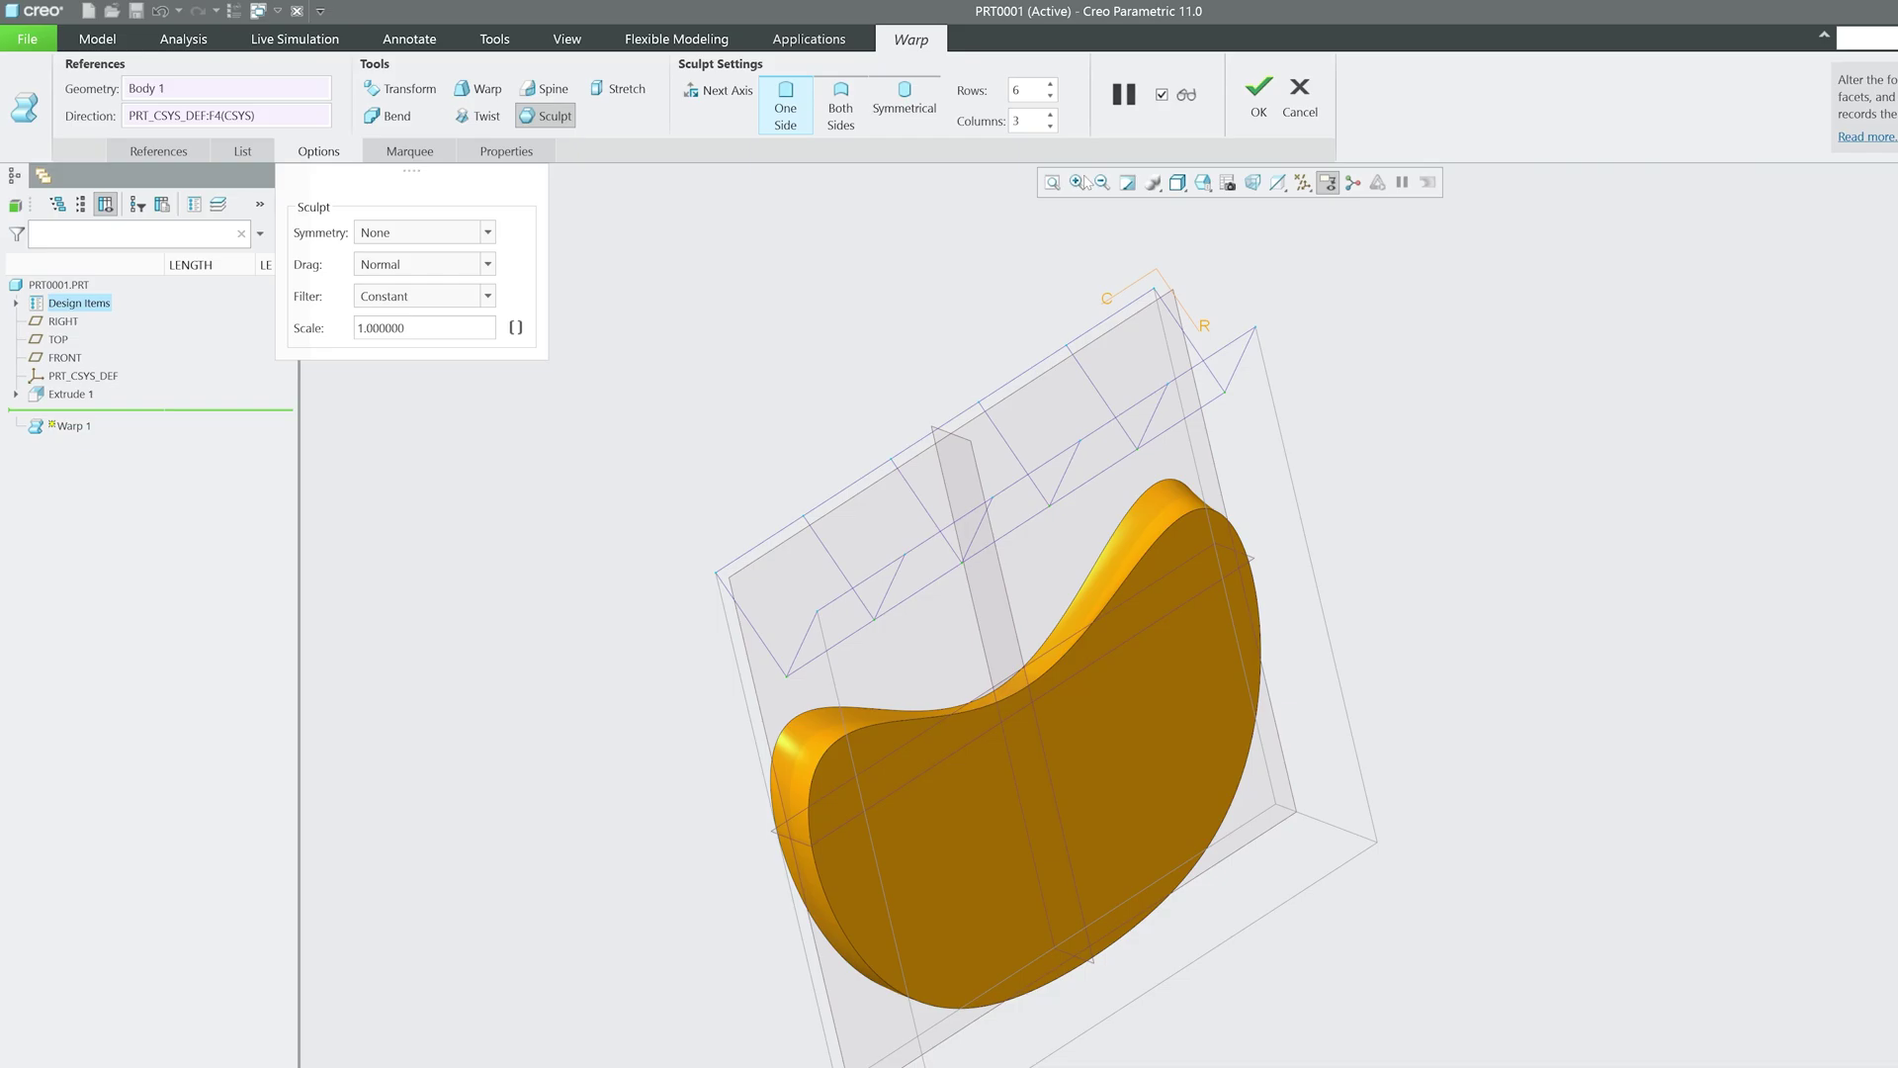
pyautogui.moveTo(1160, 443)
pyautogui.mouseDown(button='middle')
pyautogui.moveTo(1131, 389)
pyautogui.moveTo(897, 423)
pyautogui.mouseUp(button='middle')
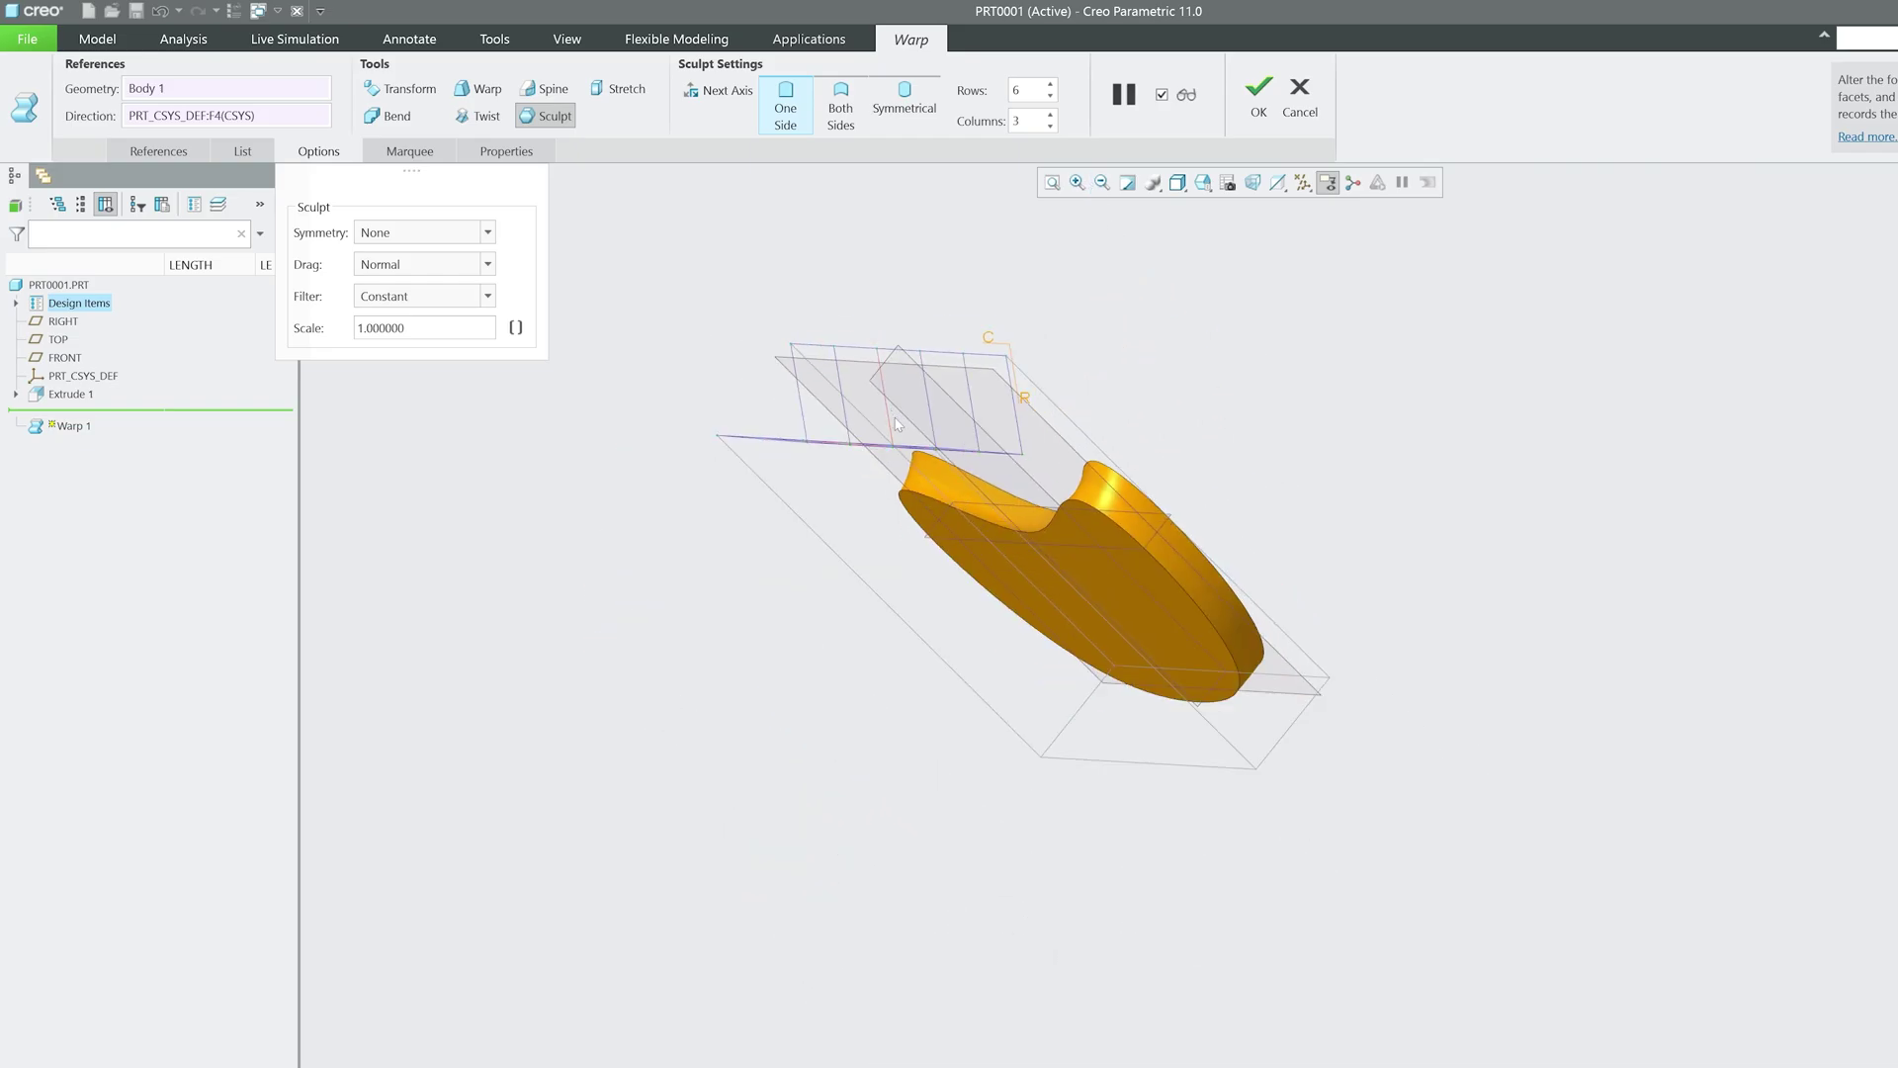
# Step: Raise the sculpt mesh to 6 columns and drag a row of points down so the top dips
pyautogui.click(1051, 116)
pyautogui.click(1050, 116)
pyautogui.click(1050, 115)
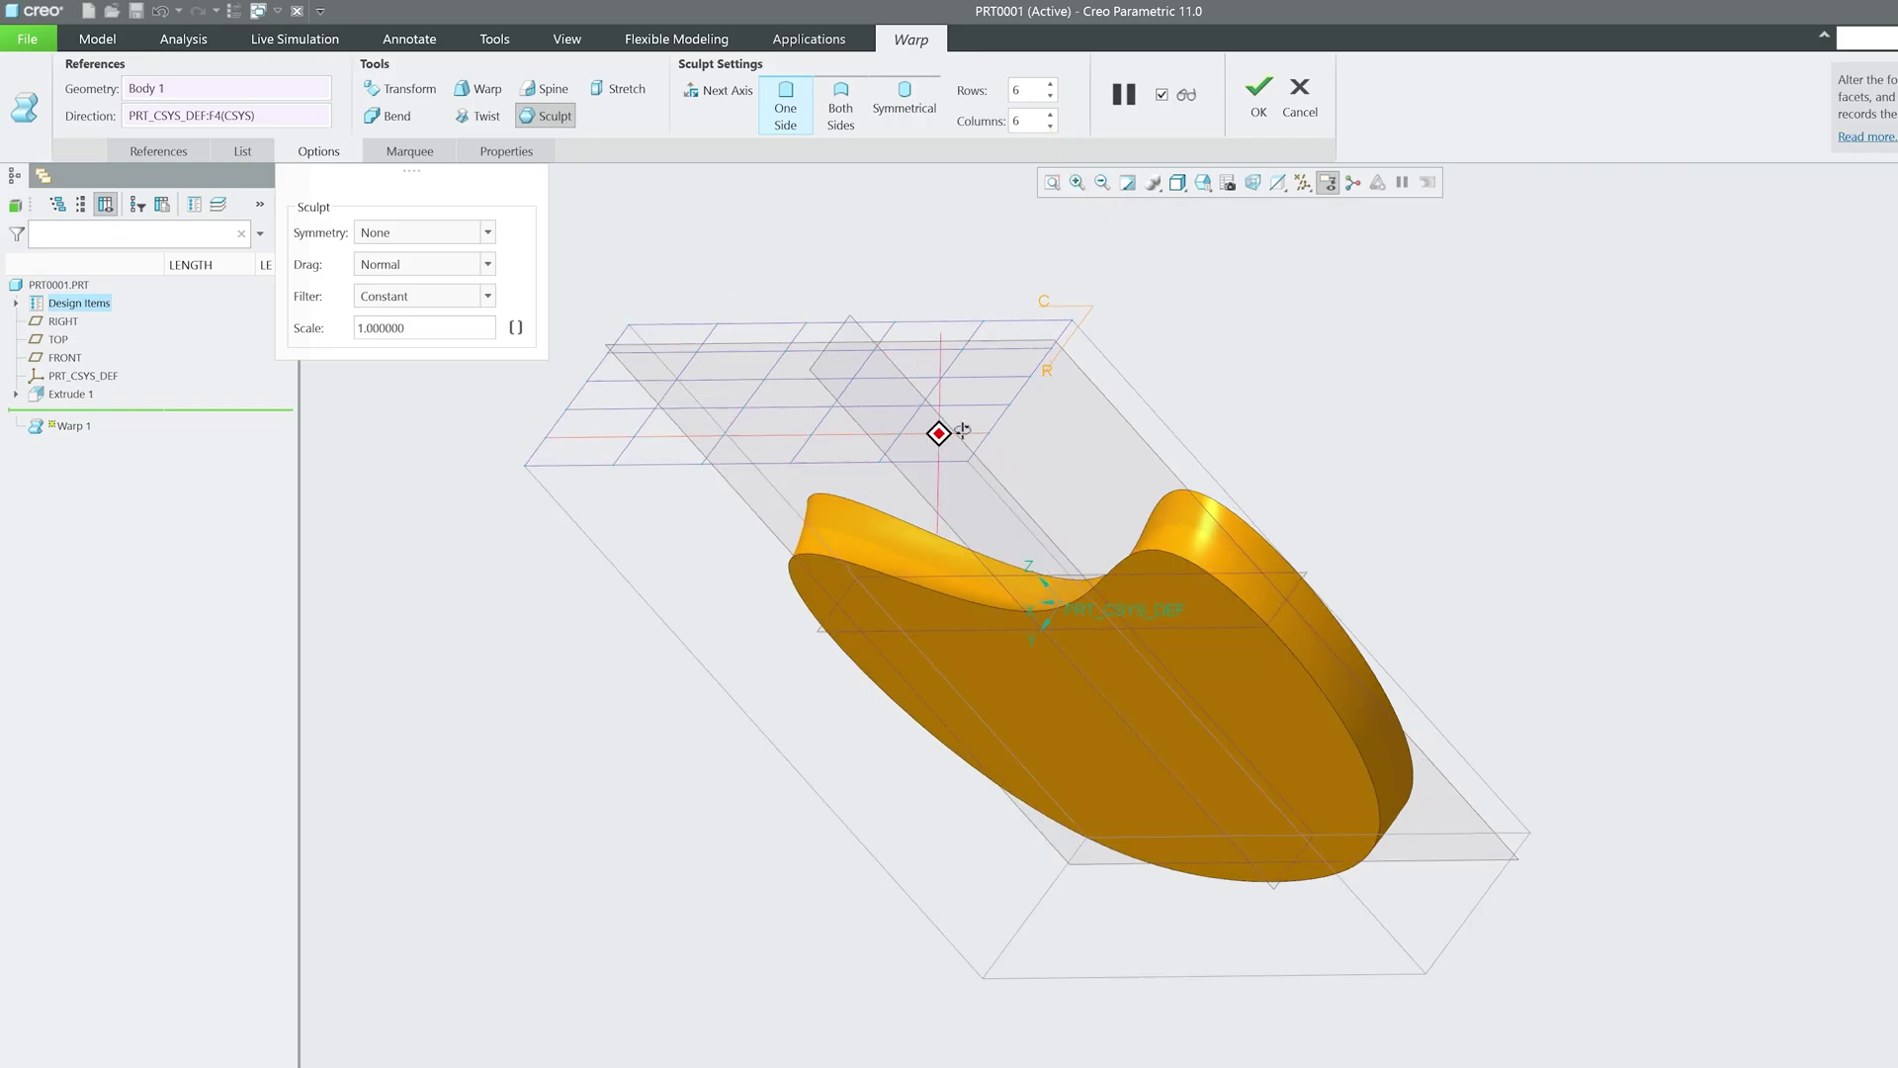
pyautogui.moveTo(940, 428); pyautogui.dragTo(1025, 458, button='middle')
pyautogui.moveTo(957, 405)
pyautogui.mouseDown()
pyautogui.moveTo(1018, 500)
pyautogui.moveTo(996, 496)
pyautogui.mouseUp()
pyautogui.scroll(-2, 996, 497)
pyautogui.scroll(4, 969, 595)
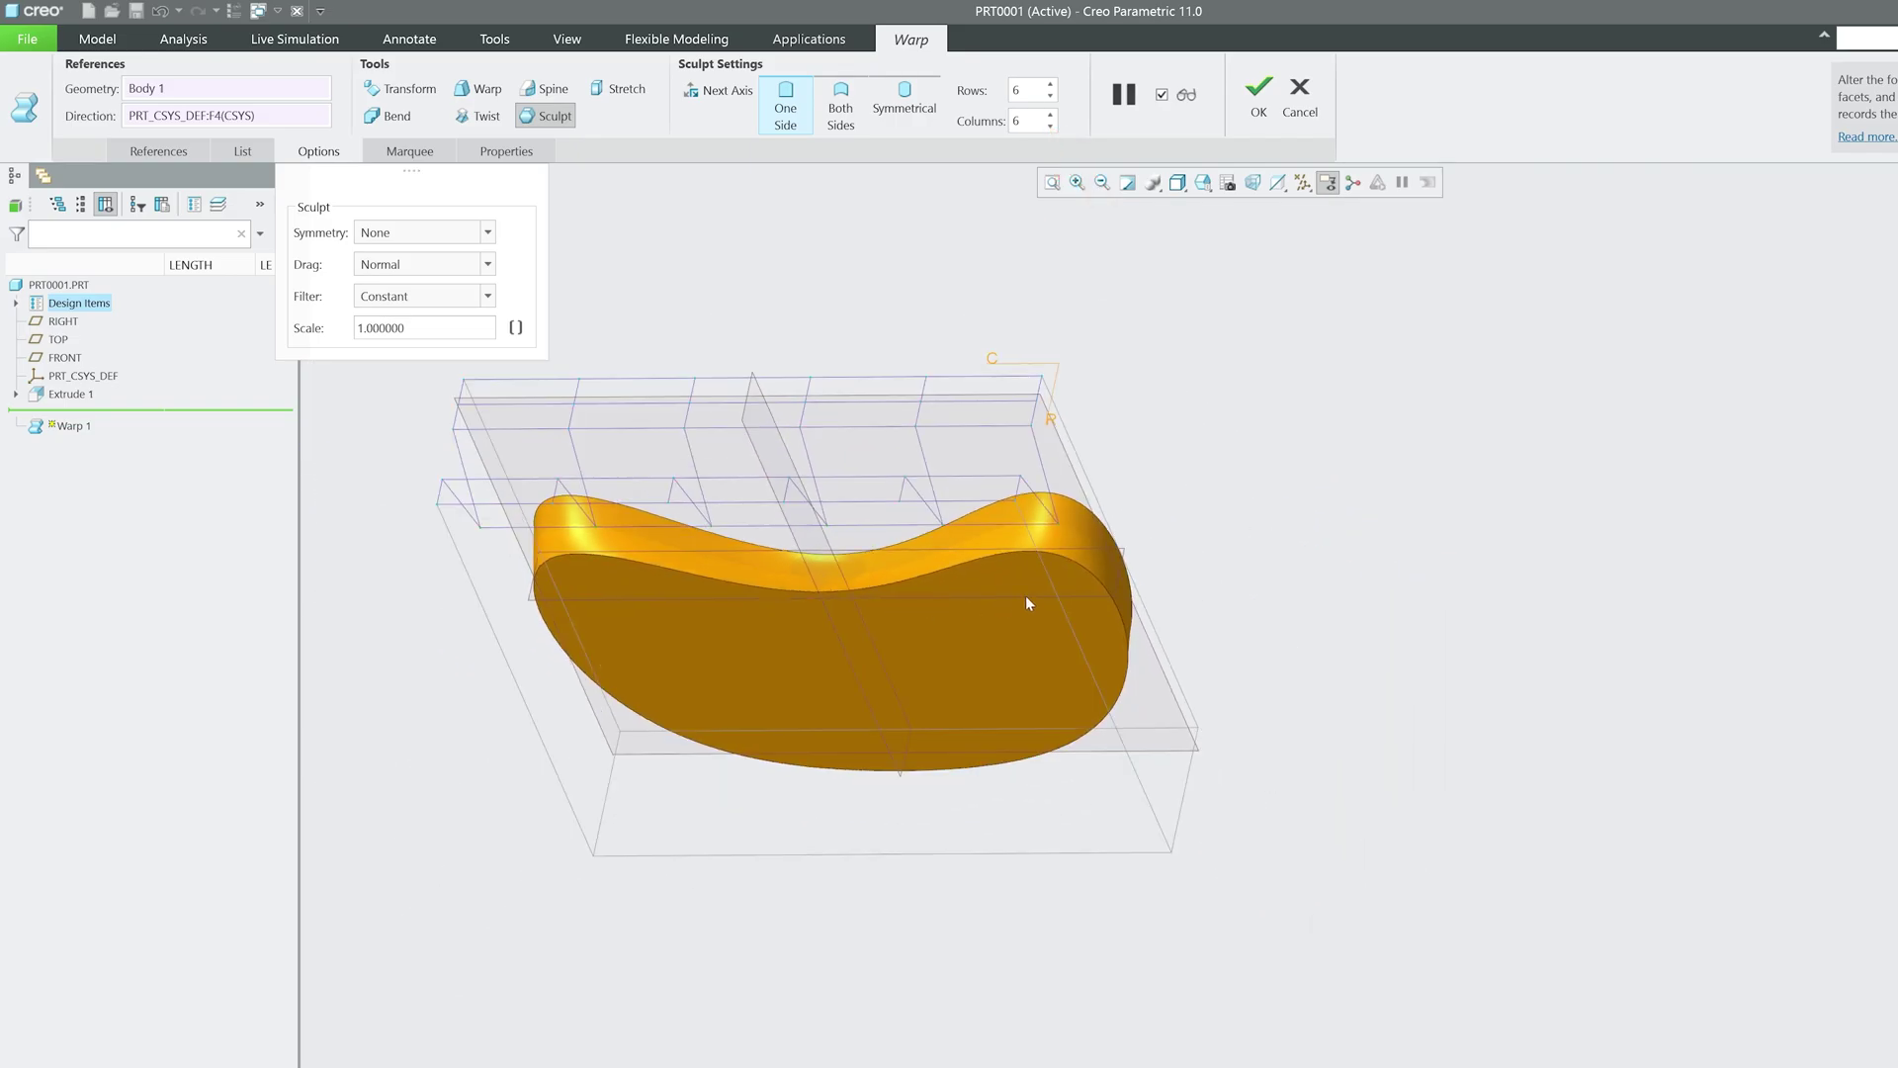
pyautogui.scroll(-3, 1266, 568)
pyautogui.scroll(3, 1246, 568)
pyautogui.moveTo(1012, 582)
pyautogui.mouseDown(button='middle')
pyautogui.moveTo(1096, 561)
pyautogui.moveTo(1190, 591)
pyautogui.moveTo(1166, 568)
pyautogui.mouseUp(button='middle')
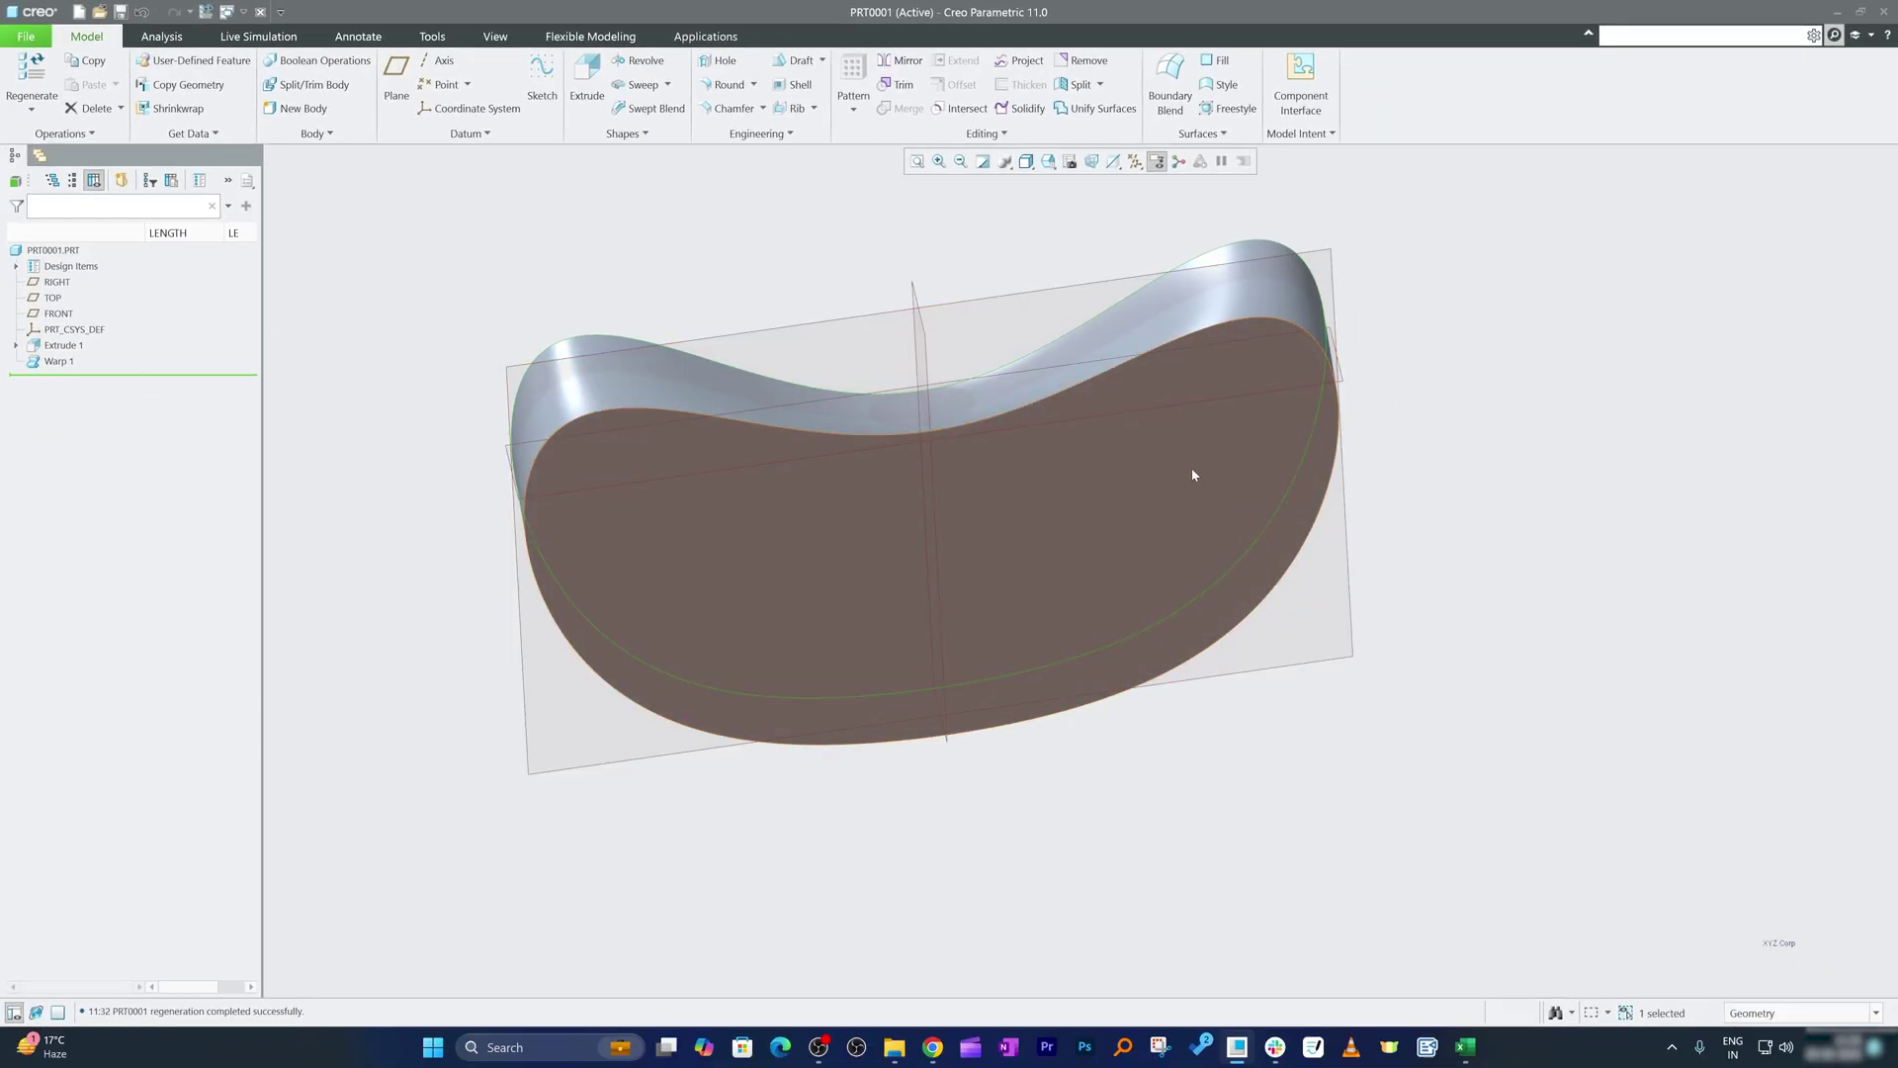
# Step: Orbit and zoom around the finished Warp 1 to inspect the saddle-shaped, bean-like solid
pyautogui.moveTo(1080, 573)
pyautogui.mouseDown(button='middle')
pyautogui.moveTo(1137, 568)
pyautogui.moveTo(1058, 435)
pyautogui.mouseUp(button='middle')
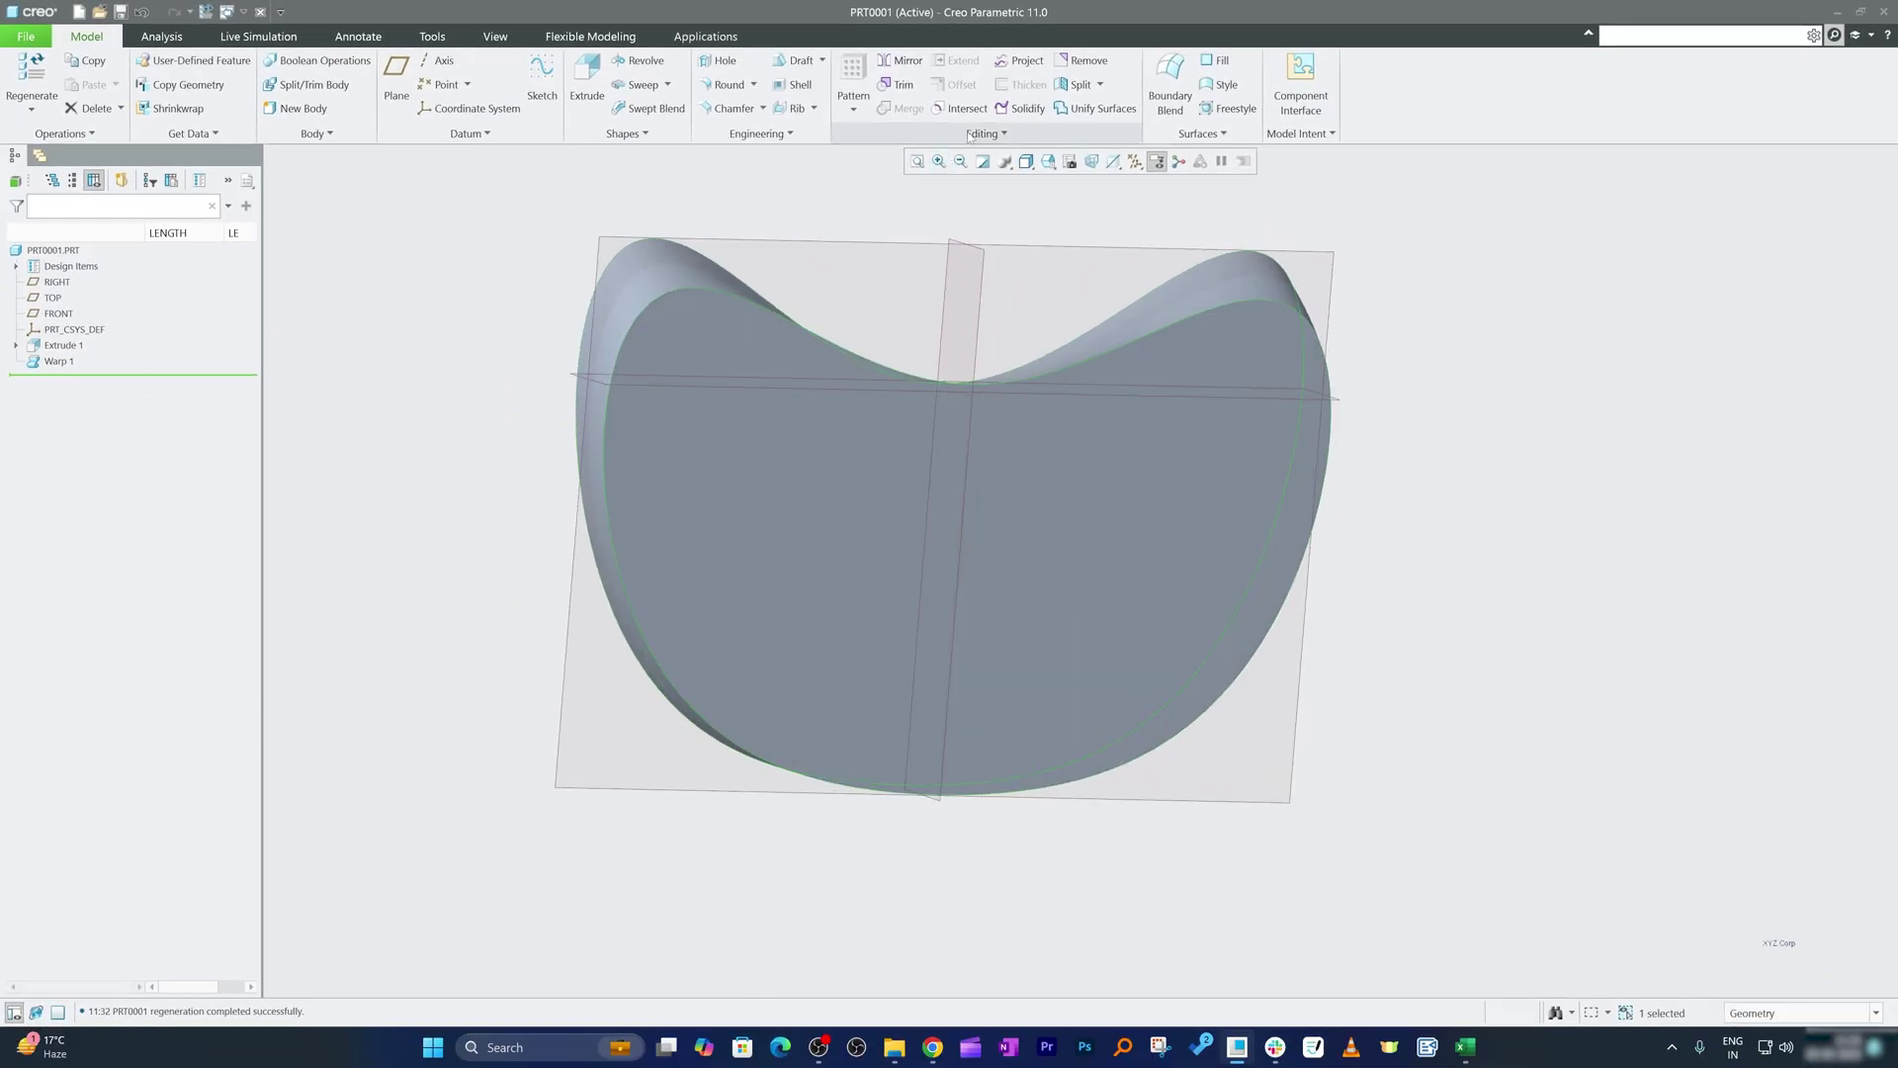
pyautogui.click(968, 136)
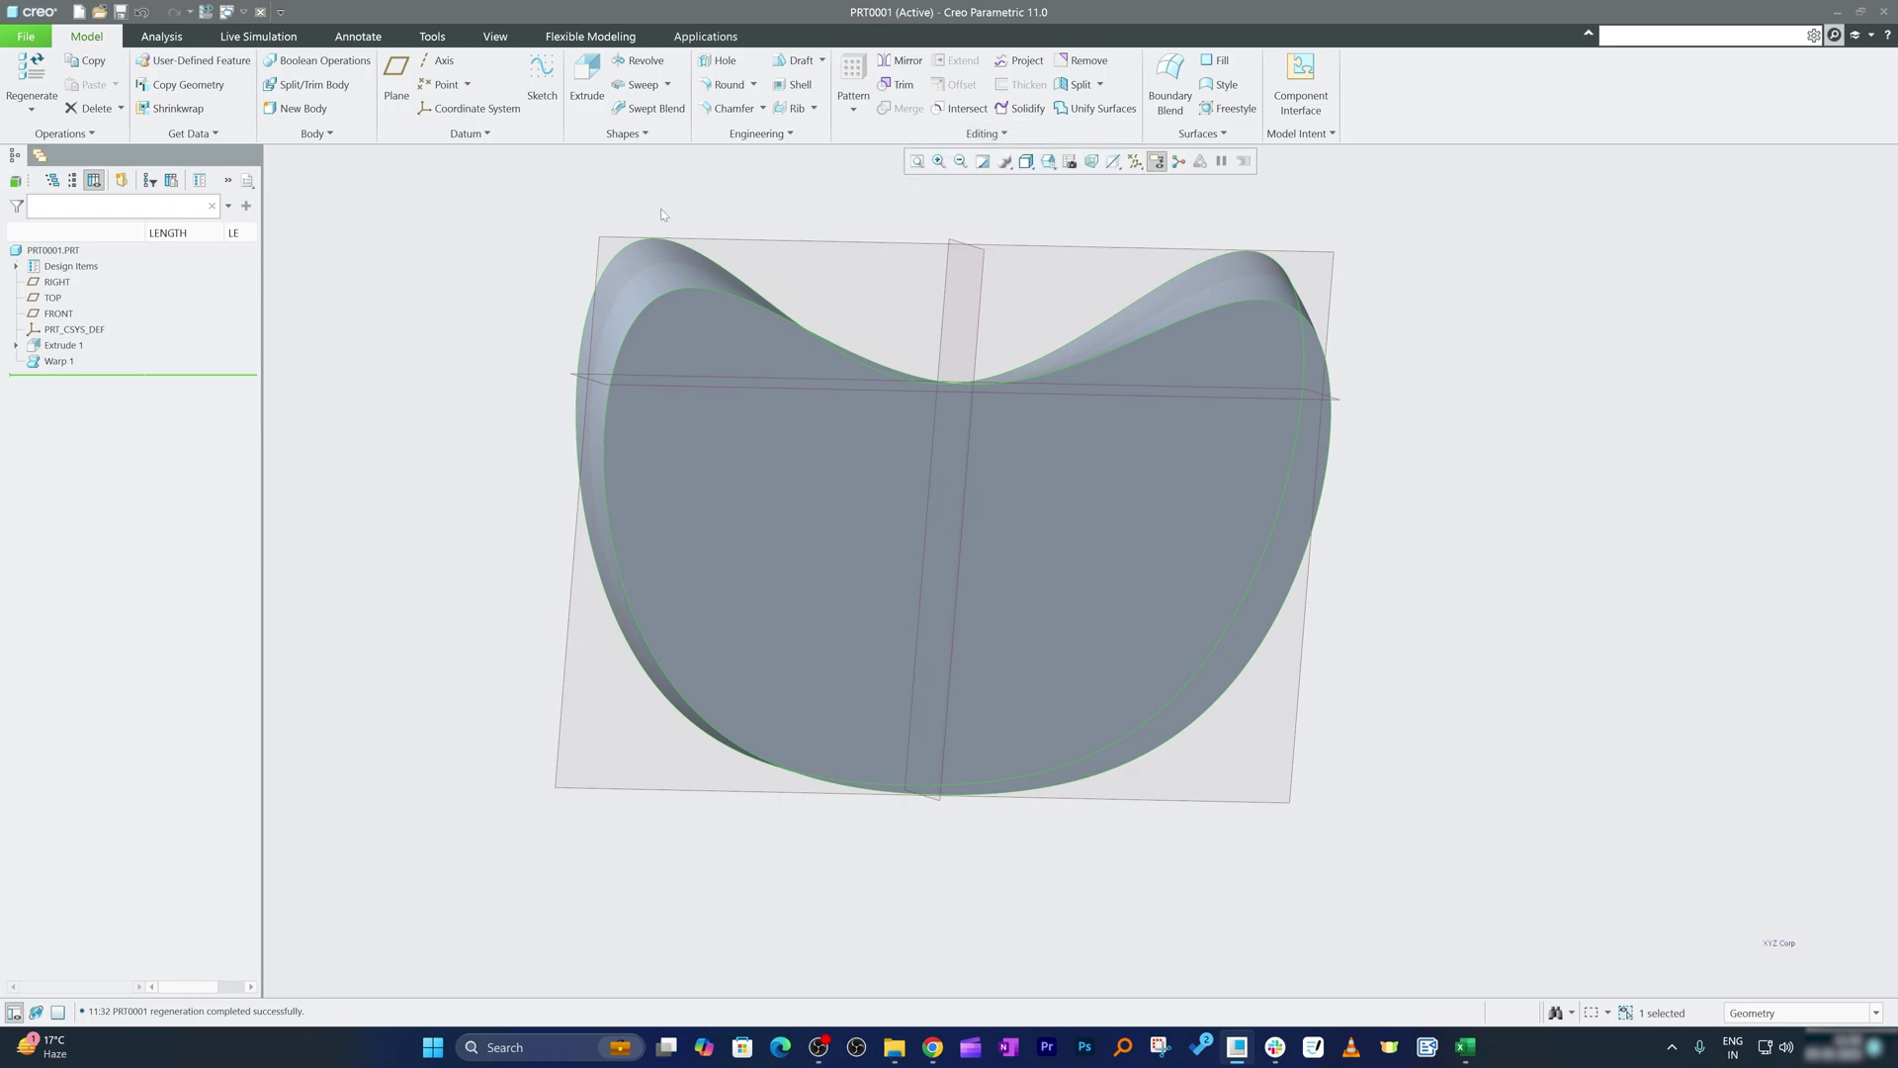
pyautogui.moveTo(661, 214); pyautogui.dragTo(1224, 163, button='middle')
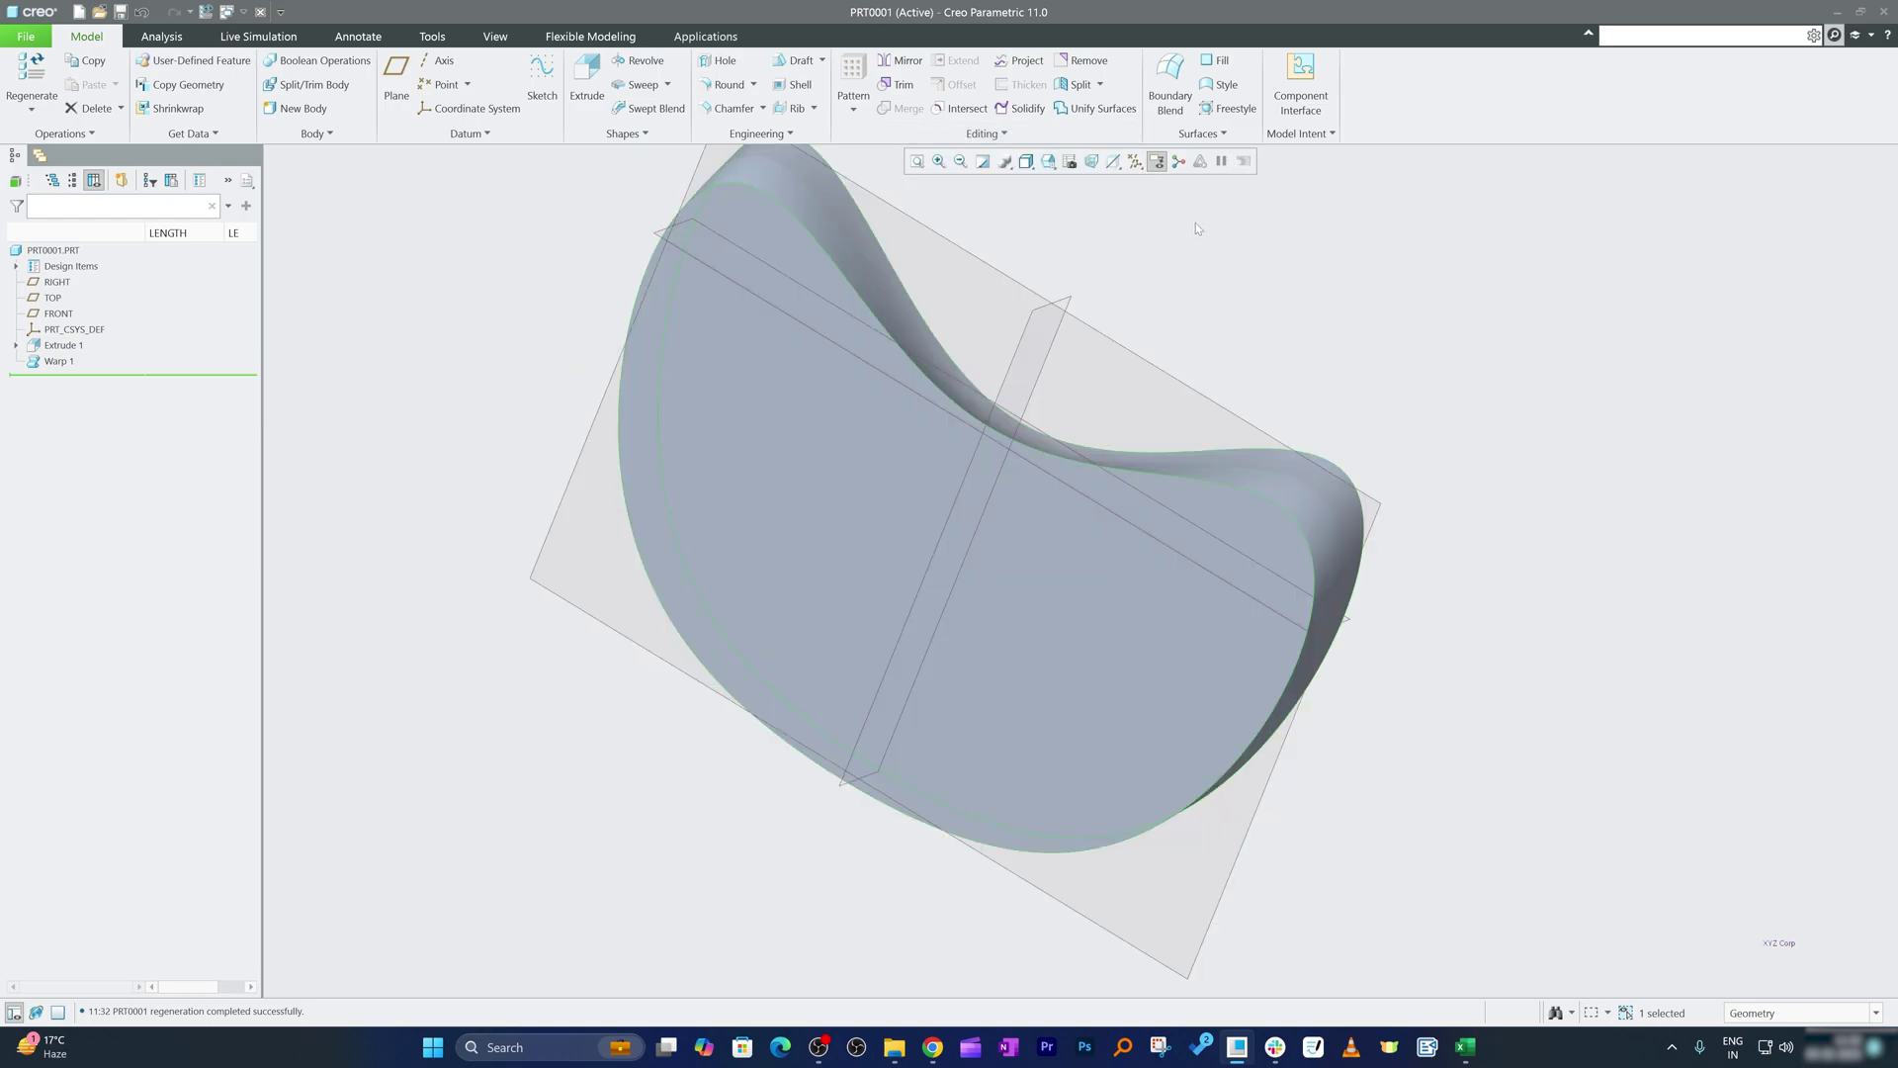
pyautogui.click(1042, 134)
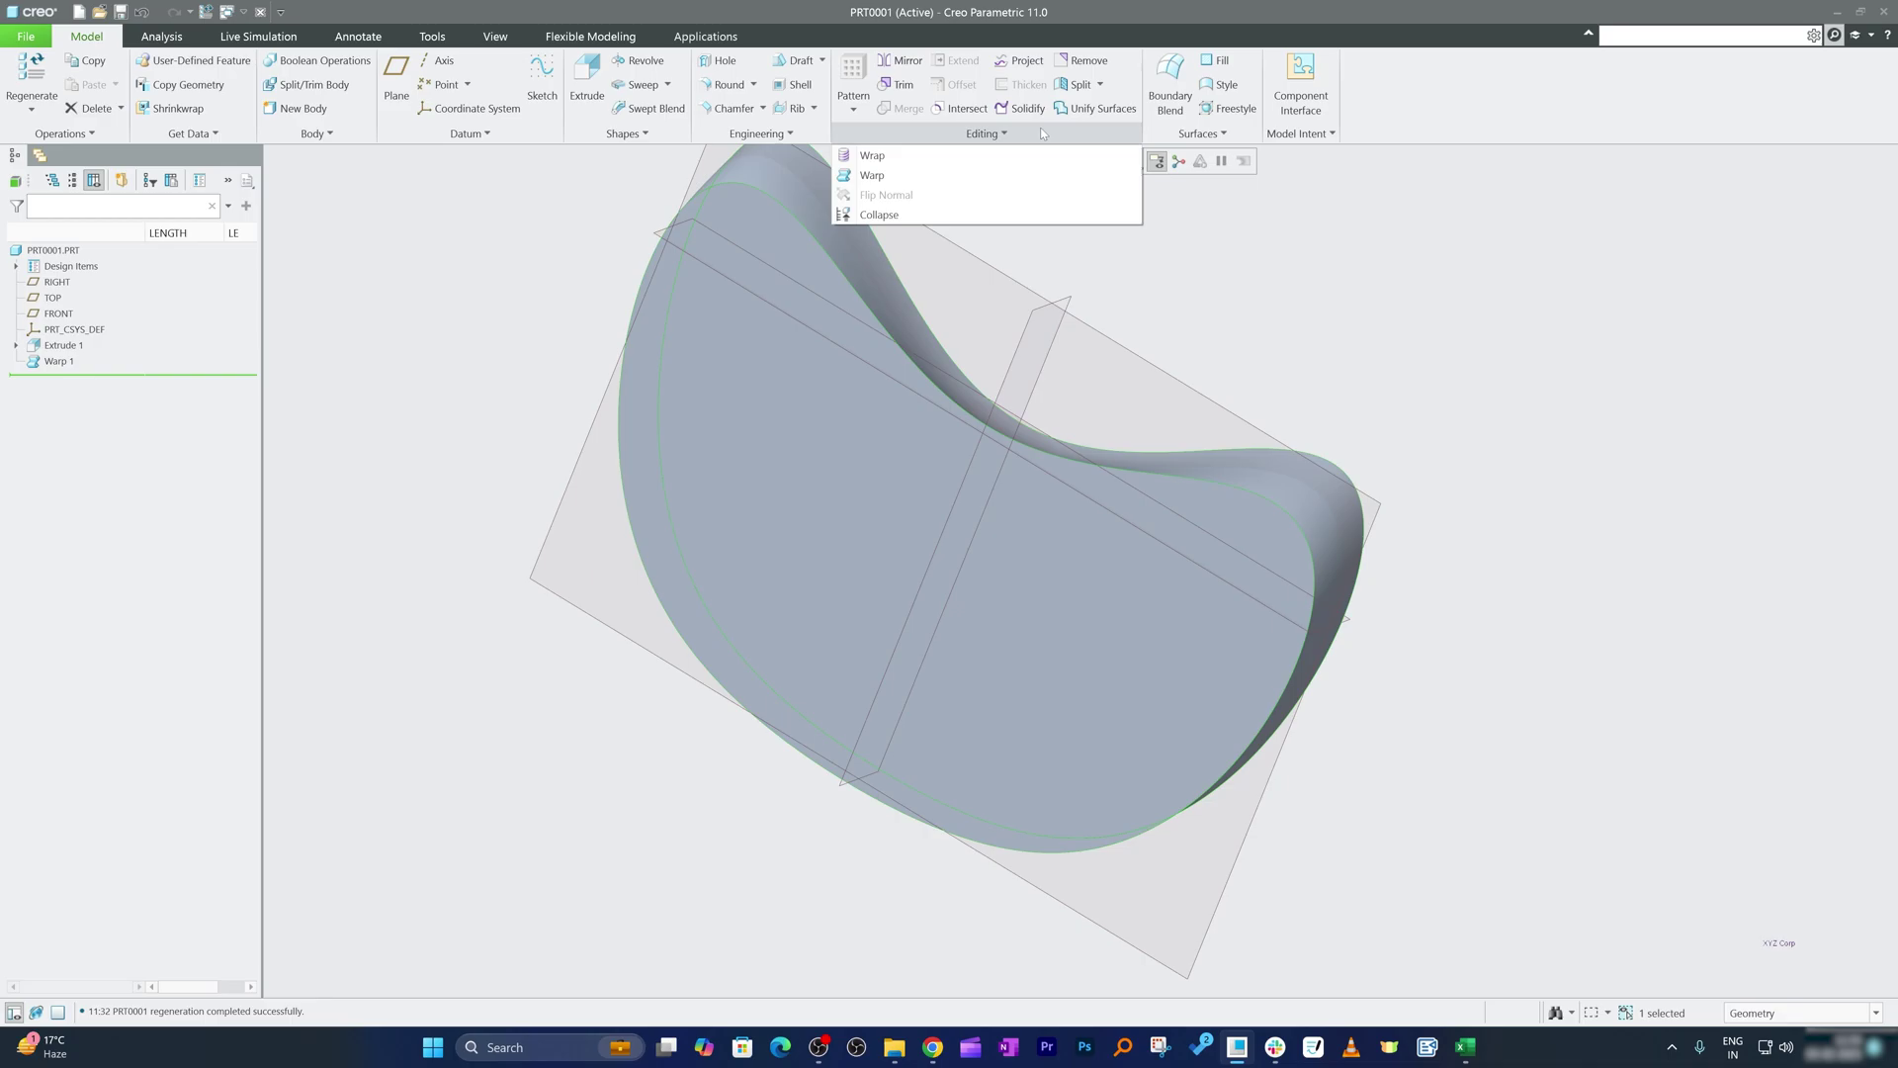
pyautogui.click(1293, 286)
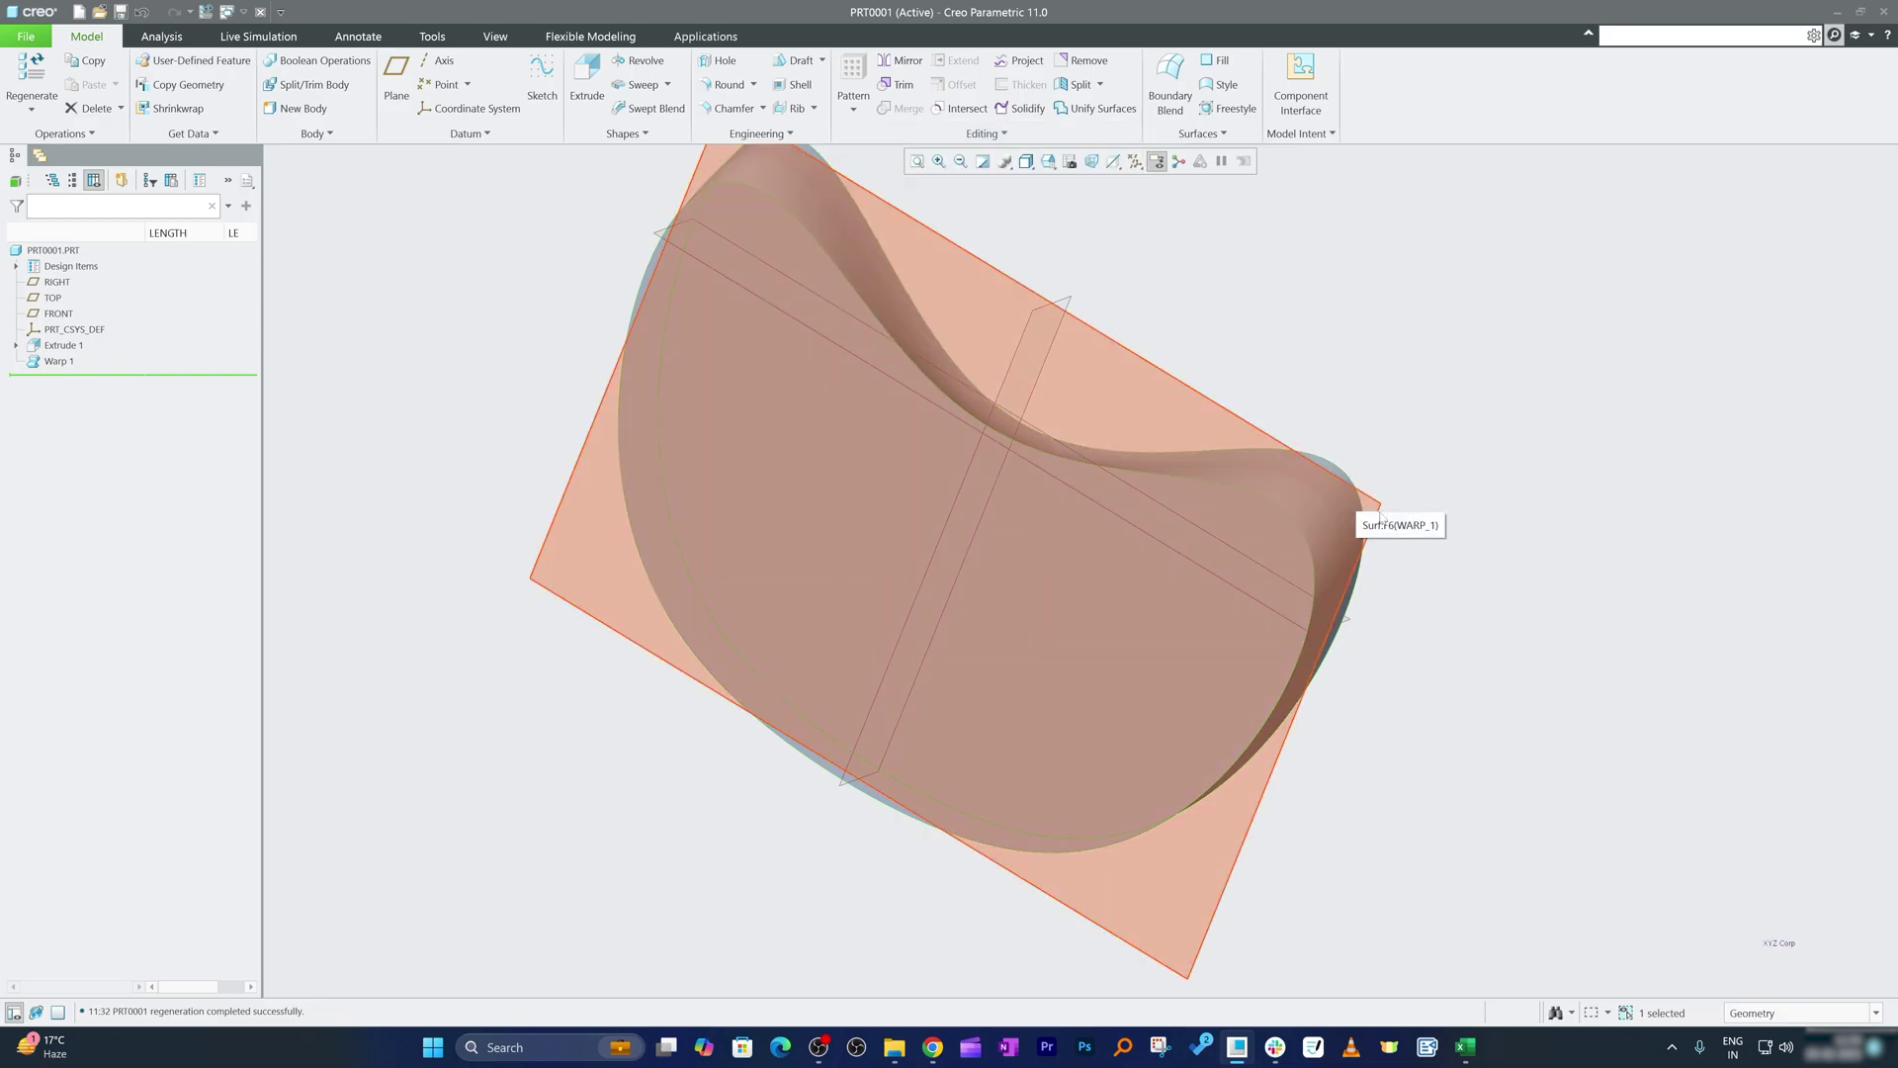
pyautogui.scroll(3, 951, 683)
pyautogui.scroll(-2, 951, 682)
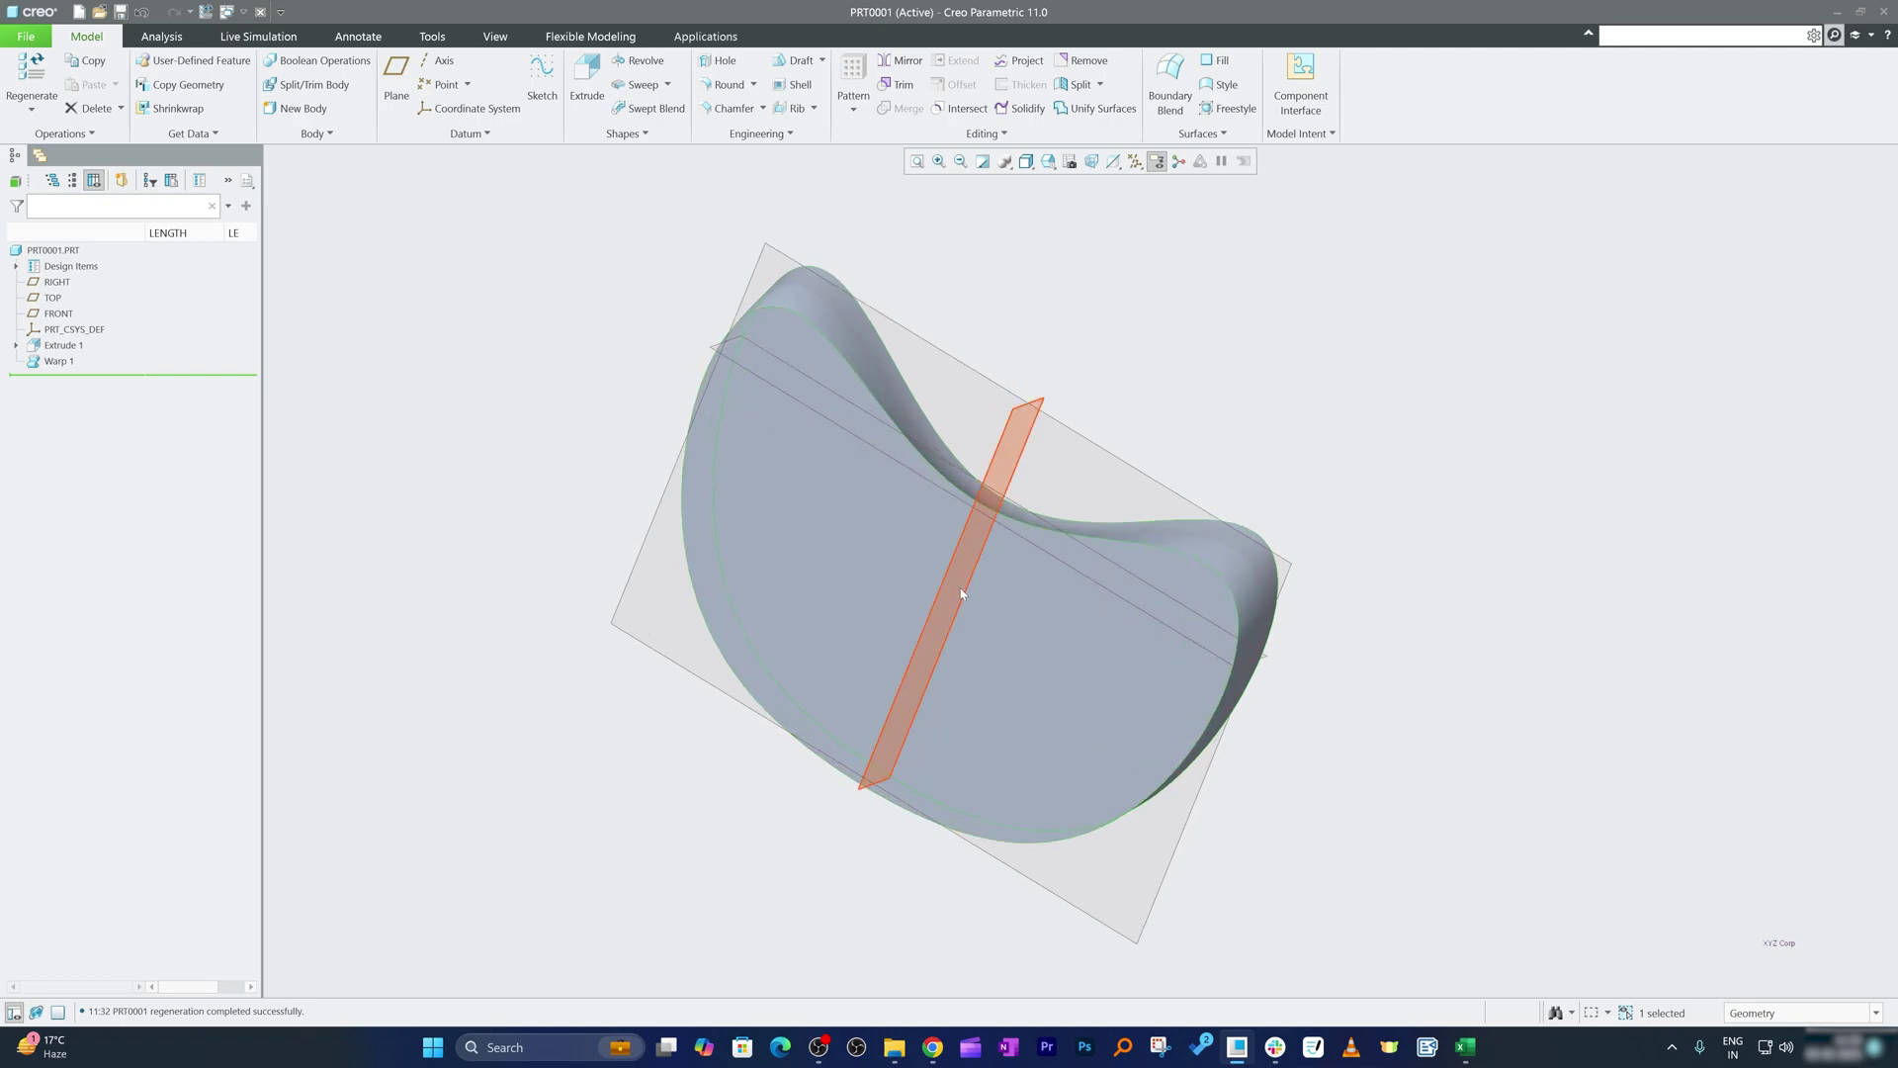